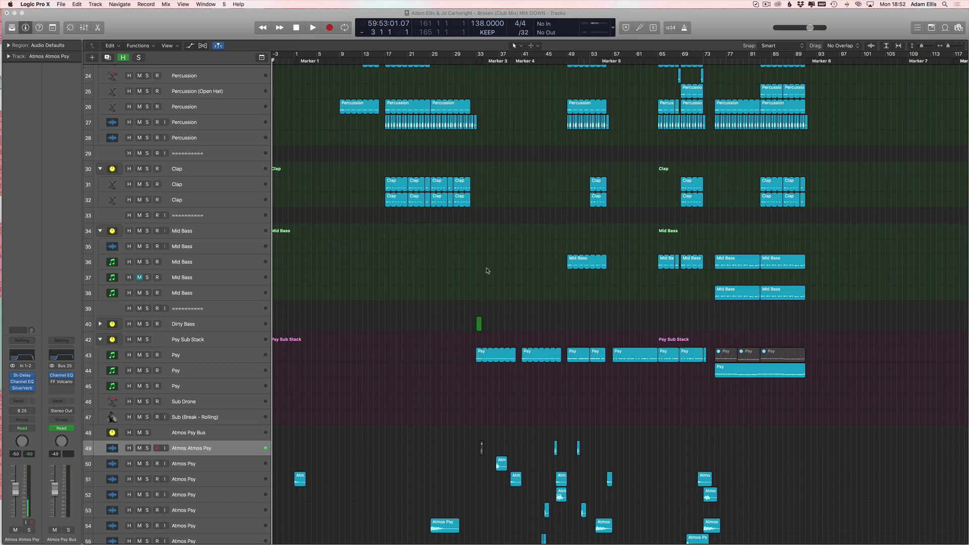
# Step: Set a two-bar cycle range from bar 173 to bar 175 in the arrangement
pyautogui.scroll(10, 498, 207)
pyautogui.press('super+Right')
pyautogui.scroll(-10, 496, 210)
pyautogui.hscroll(15, 548, 173)
pyautogui.hscroll(-3, 548, 173)
pyautogui.scroll(10, 545, 162)
pyautogui.press('super+Left')
pyautogui.hscroll(5, 541, 142)
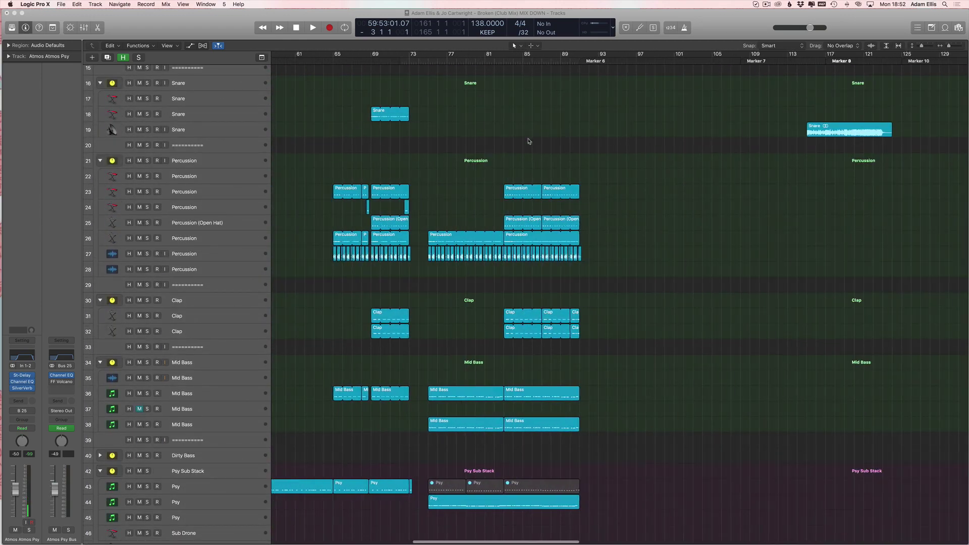
pyautogui.hscroll(15, 520, 141)
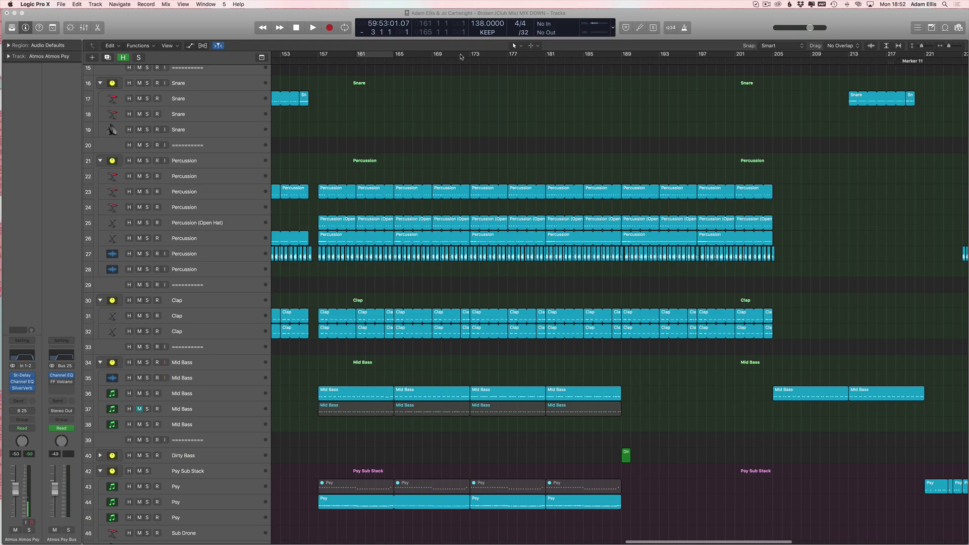
pyautogui.moveTo(470, 55); pyautogui.dragTo(486, 55)
pyautogui.press('space')
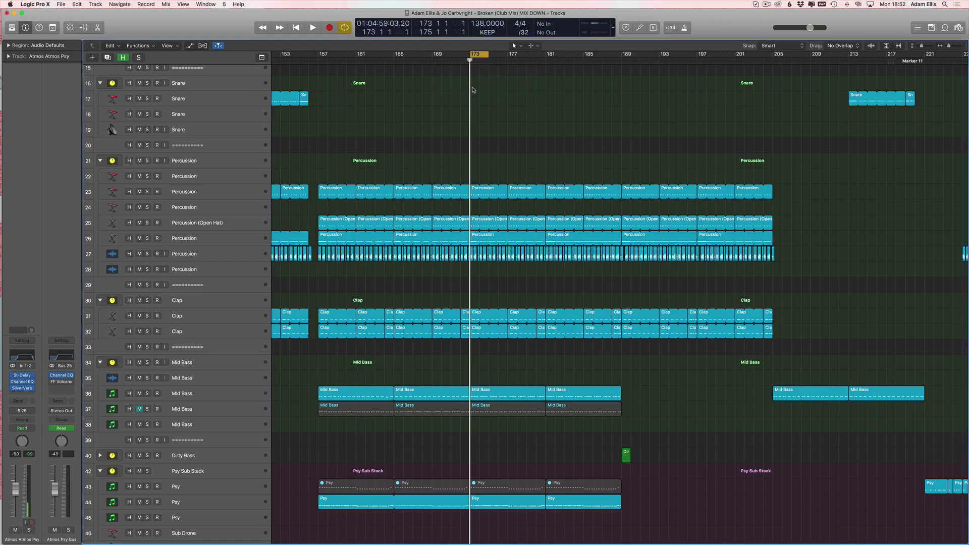
# Step: Solo the Percussion stack and the Kick Bus, and play the cycled section
pyautogui.hscroll(-20, 472, 88)
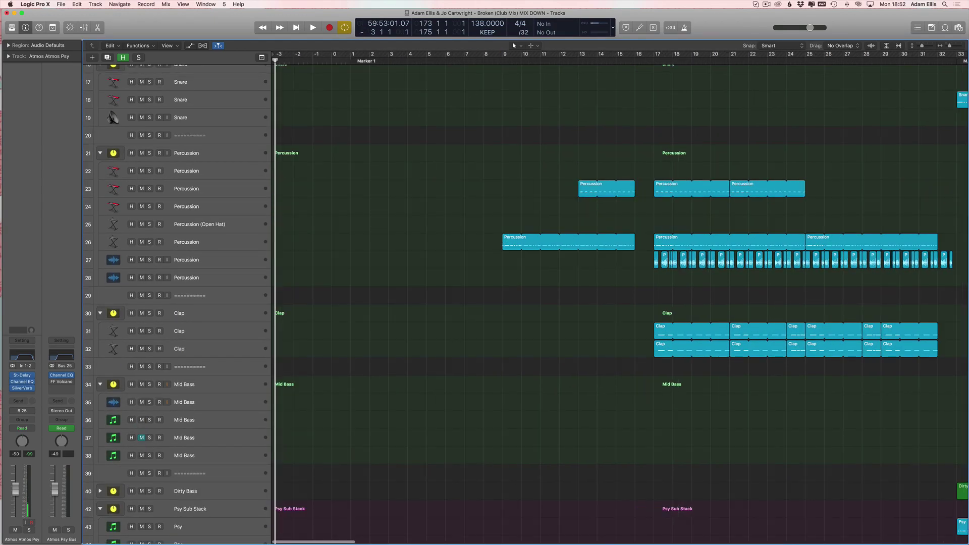
pyautogui.press('Return')
pyautogui.hscroll(3, 472, 92)
pyautogui.scroll(1, 407, 164)
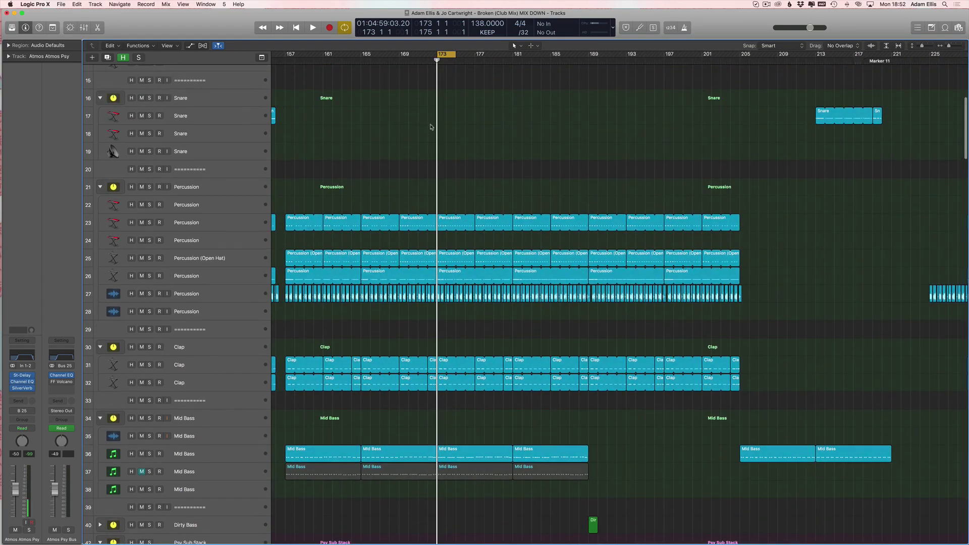
pyautogui.scroll(-1, 437, 151)
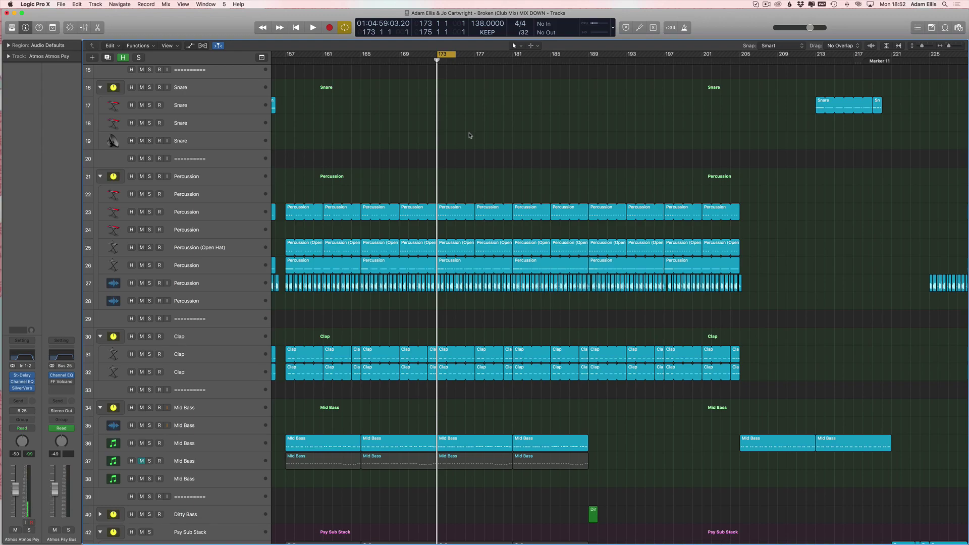
pyautogui.hscroll(-5, 380, 223)
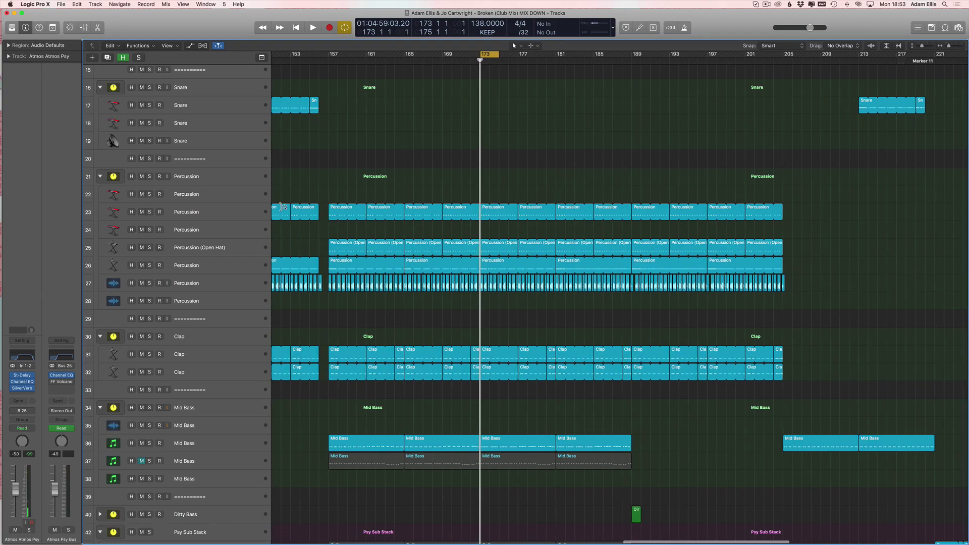
pyautogui.hscroll(-10, 301, 168)
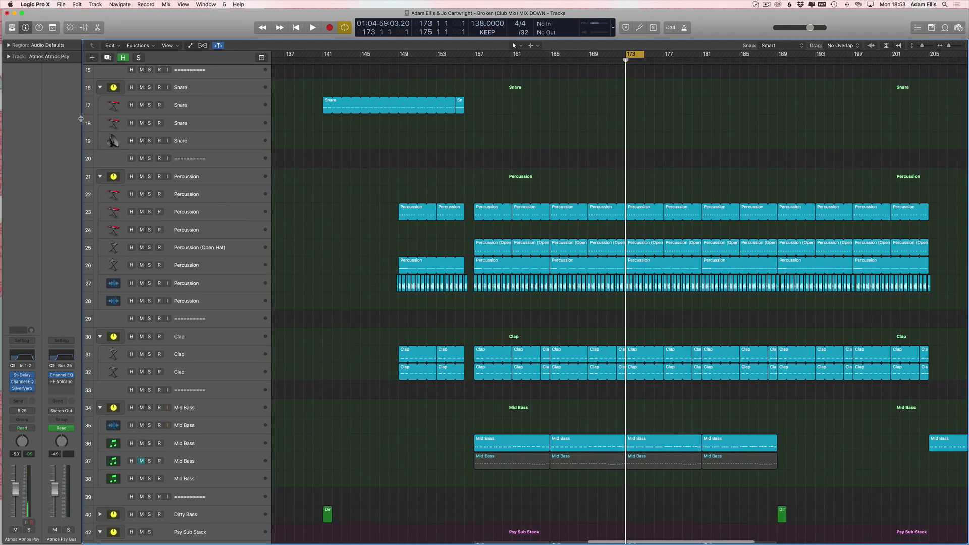
pyautogui.click(149, 176)
pyautogui.scroll(10, 176, 258)
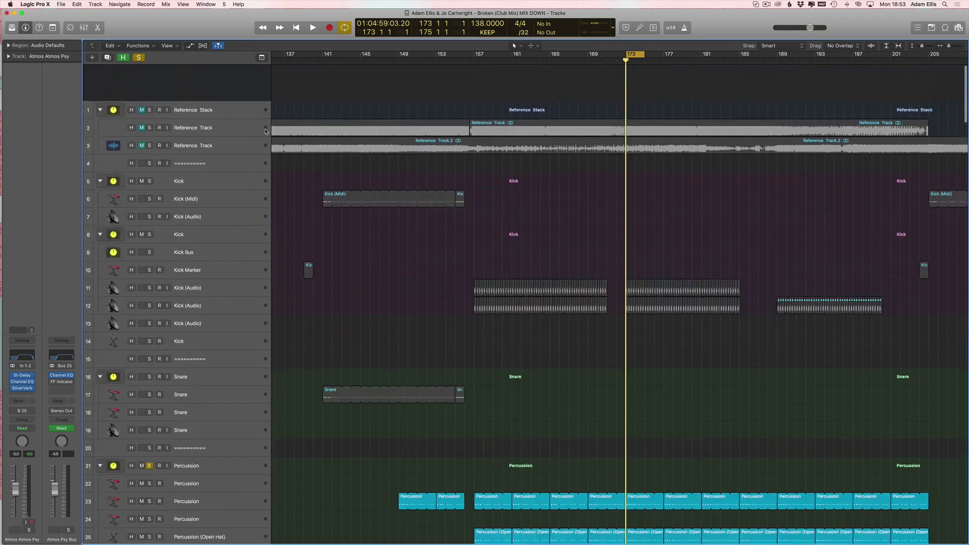
pyautogui.click(149, 215)
pyautogui.press('space')
pyautogui.hscroll(8, 533, 83)
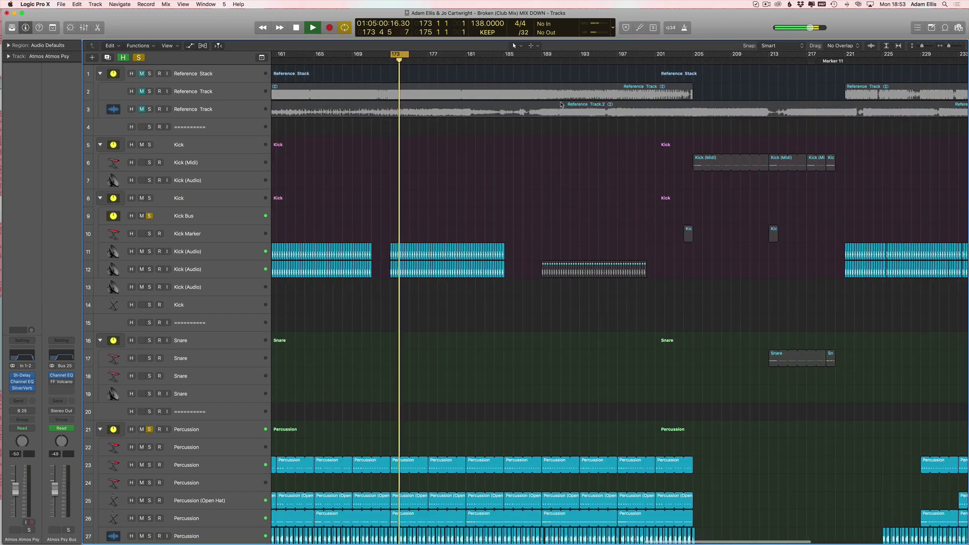
# Step: Add the Clap stack to the solo and listen to it with the kick and percussion over the cycle
pyautogui.scroll(-5, 213, 441)
pyautogui.click(149, 437)
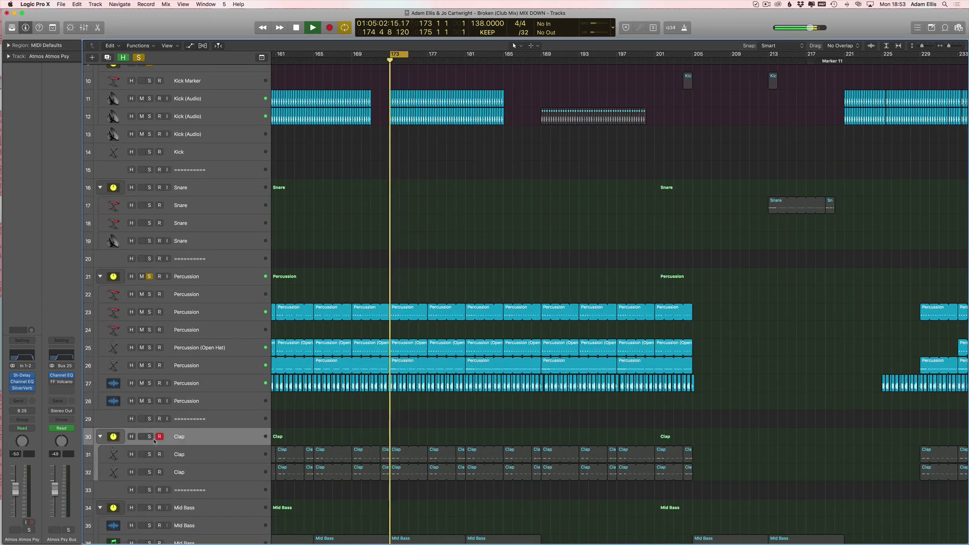
pyautogui.click(392, 54)
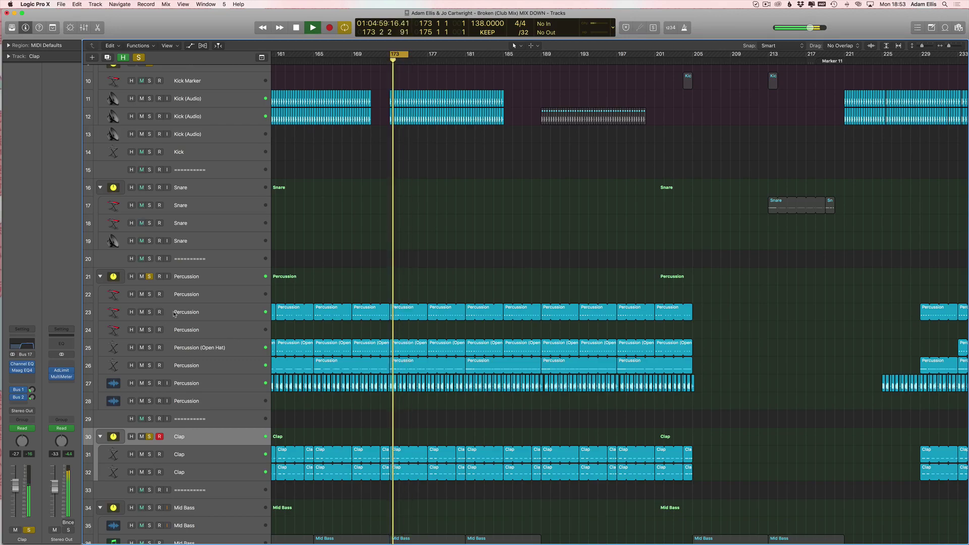
pyautogui.press('super+Right')
pyautogui.scroll(-5, 199, 305)
pyautogui.press('super+Left')
pyautogui.press('super+Left')
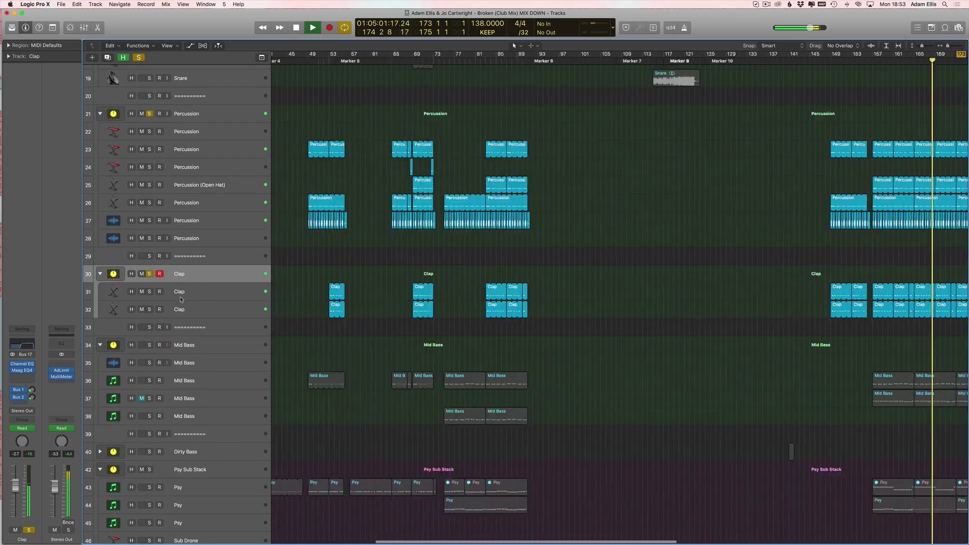
pyautogui.press('super+Right')
pyautogui.press('super+Right')
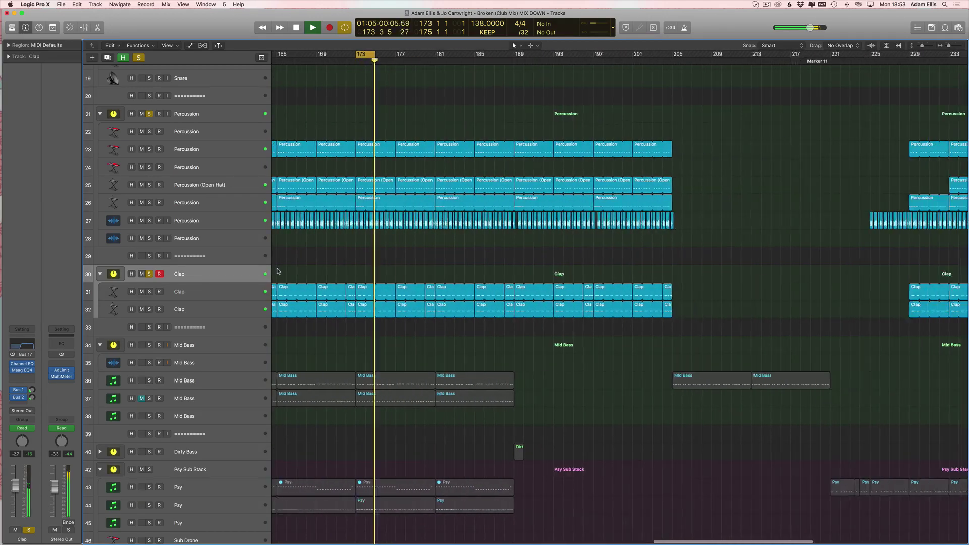
# Step: Stop playback and clear all track solos
pyautogui.scroll(6, 183, 145)
pyautogui.press('space')
pyautogui.click(140, 58)
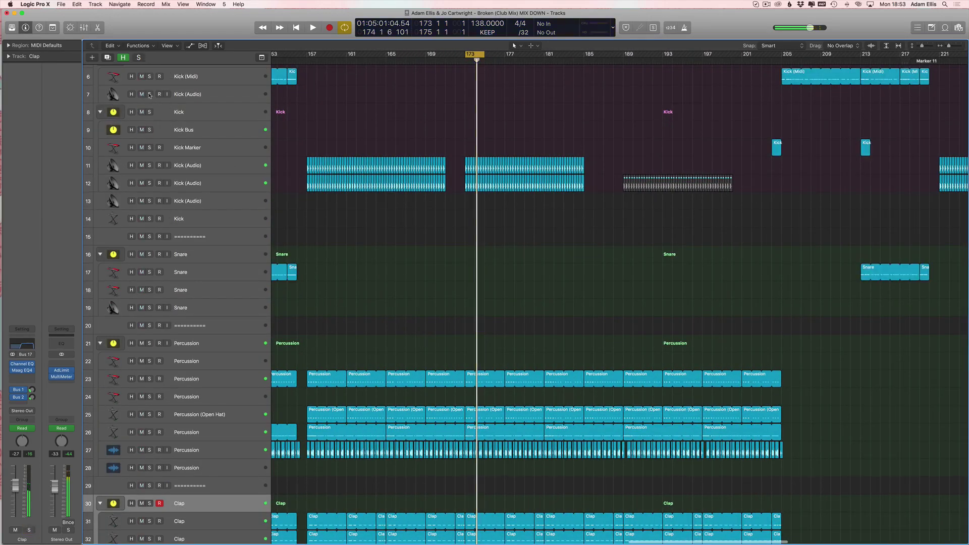
pyautogui.click(177, 229)
pyautogui.press('s')
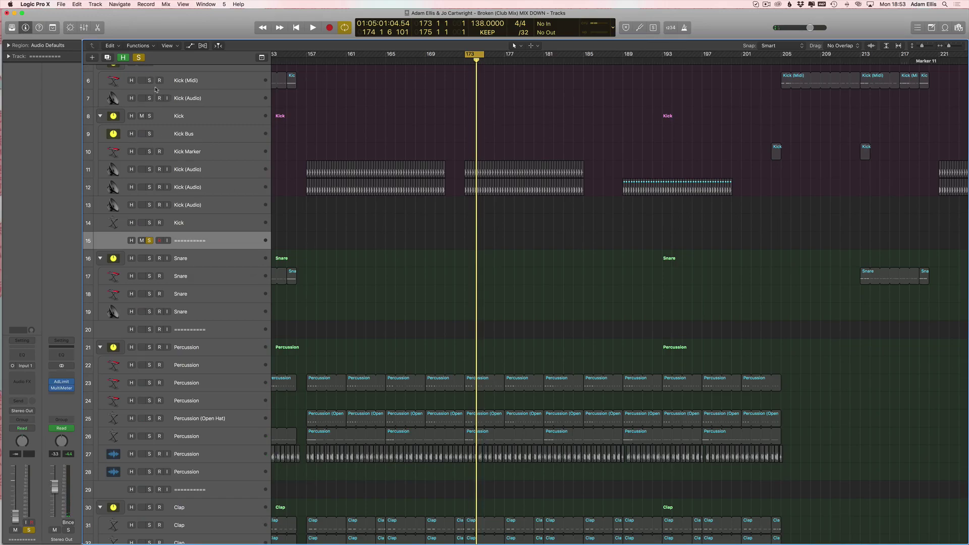
pyautogui.click(139, 58)
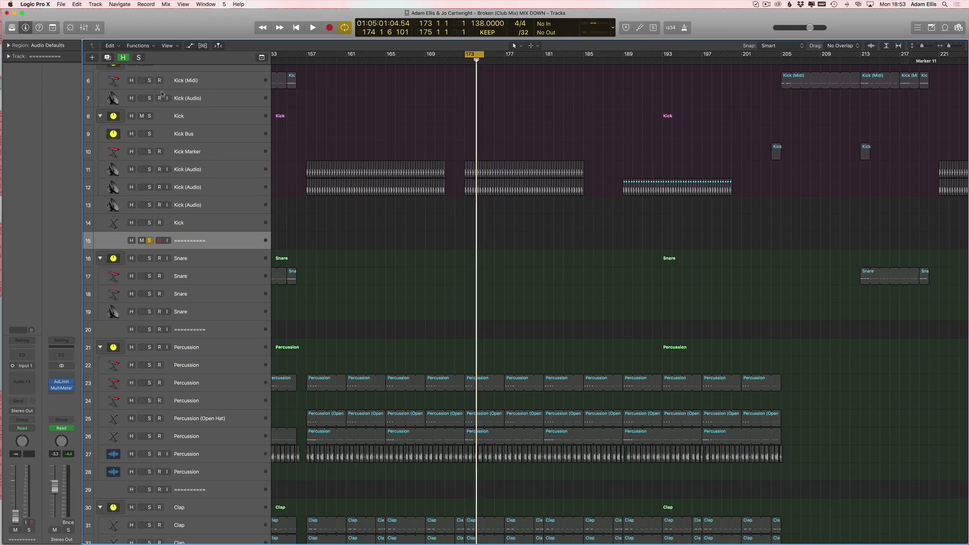
# Step: Solo Percussion track 23 and open its region at bar 173 in the Piano Roll
pyautogui.scroll(-5, 492, 301)
pyautogui.scroll(1, 389, 188)
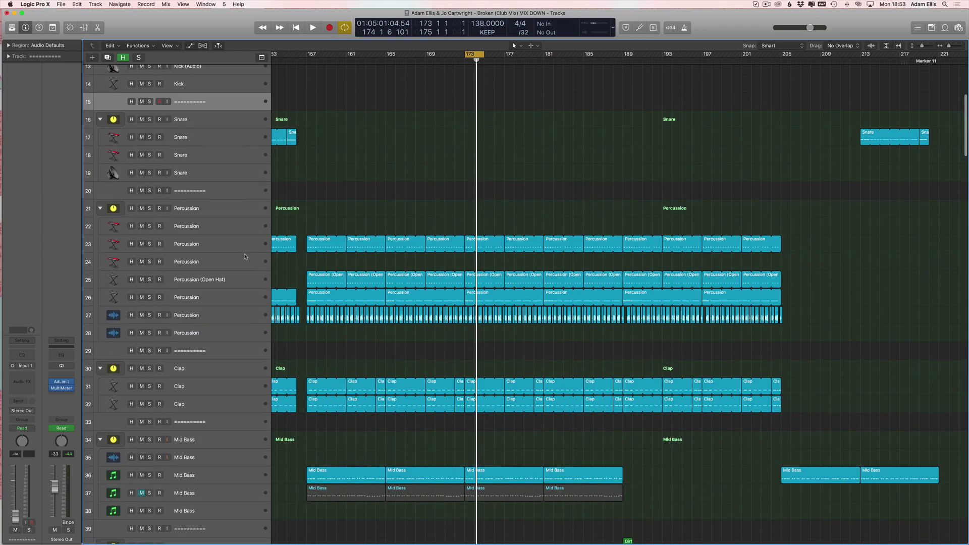
pyautogui.click(227, 251)
pyautogui.click(149, 244)
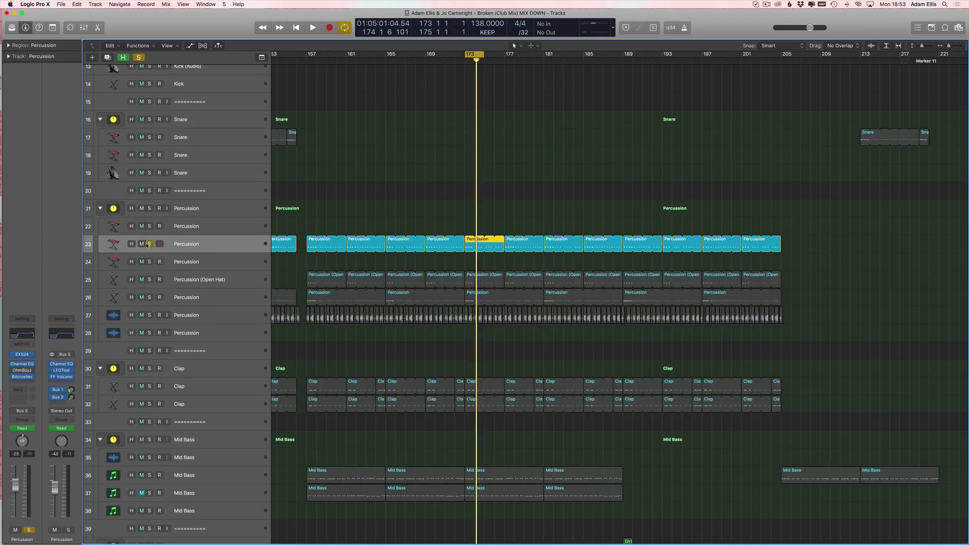
pyautogui.doubleClick(475, 245)
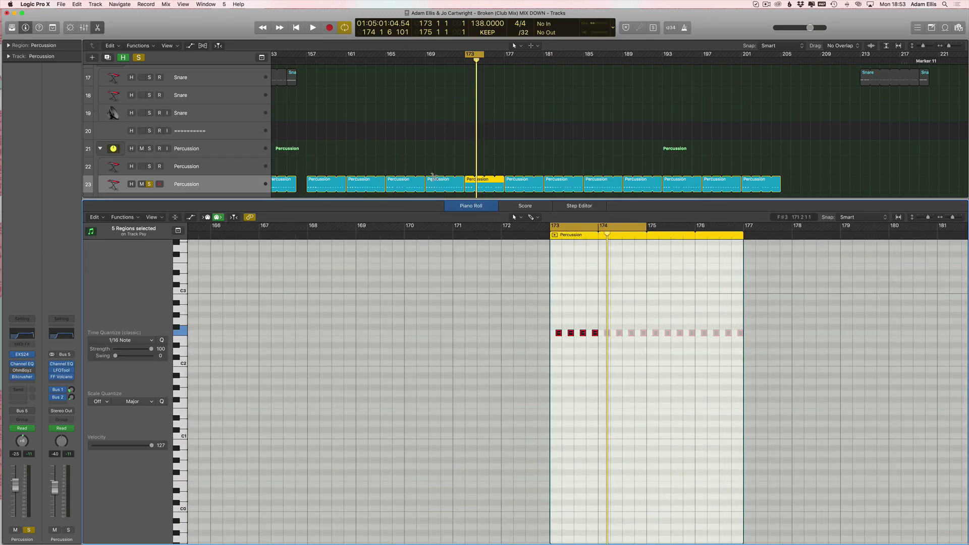
# Step: Play the soloed percussion pattern over the cycle, stop it, and close the Piano Roll
pyautogui.click(434, 179)
pyautogui.press('space')
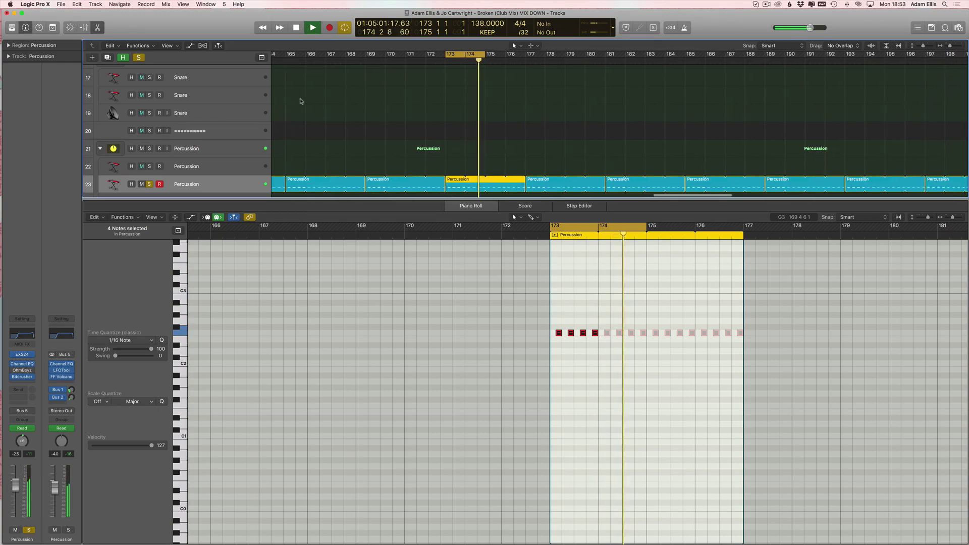
pyautogui.press('space')
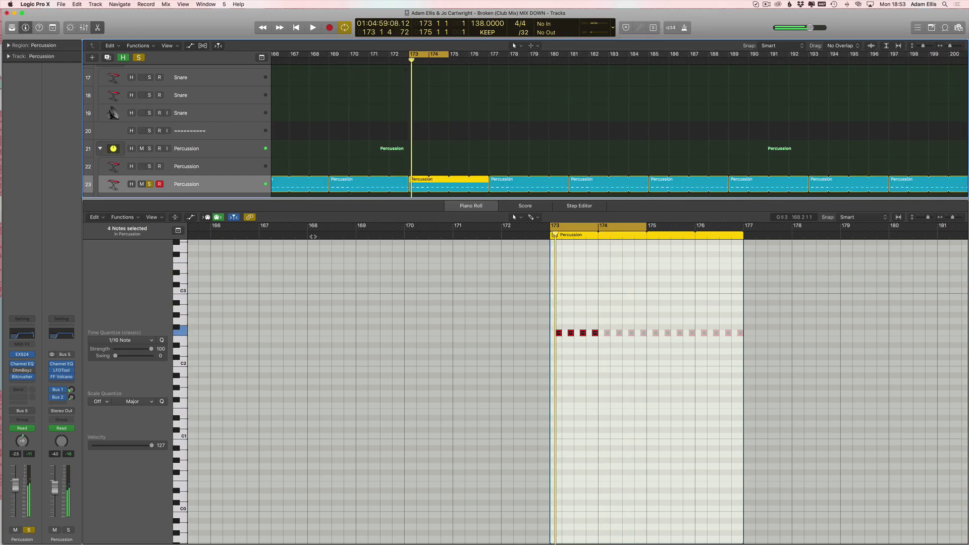
pyautogui.press('e')
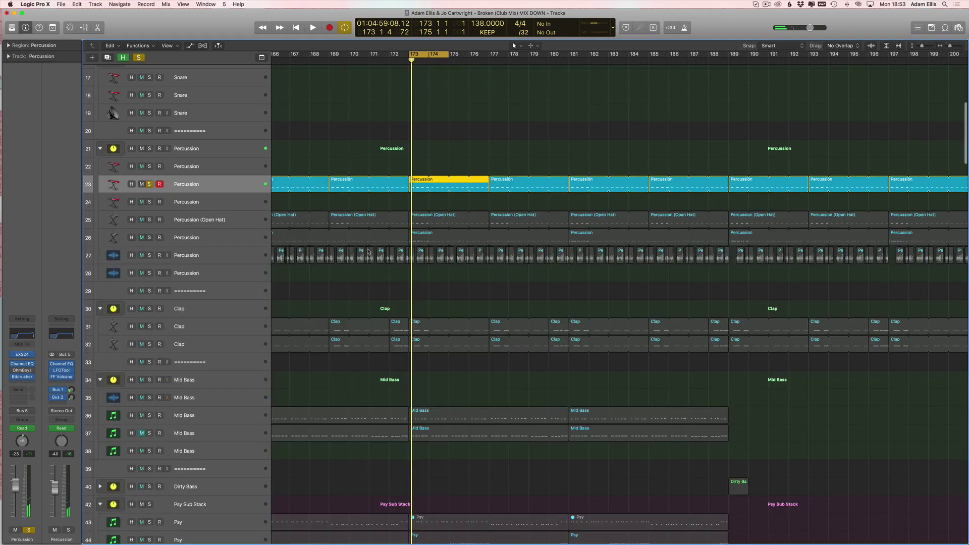
# Step: Open the Channel EQ on Percussion track 23, examine its low-cut and high-end curve, and close it
pyautogui.scroll(-2, 355, 202)
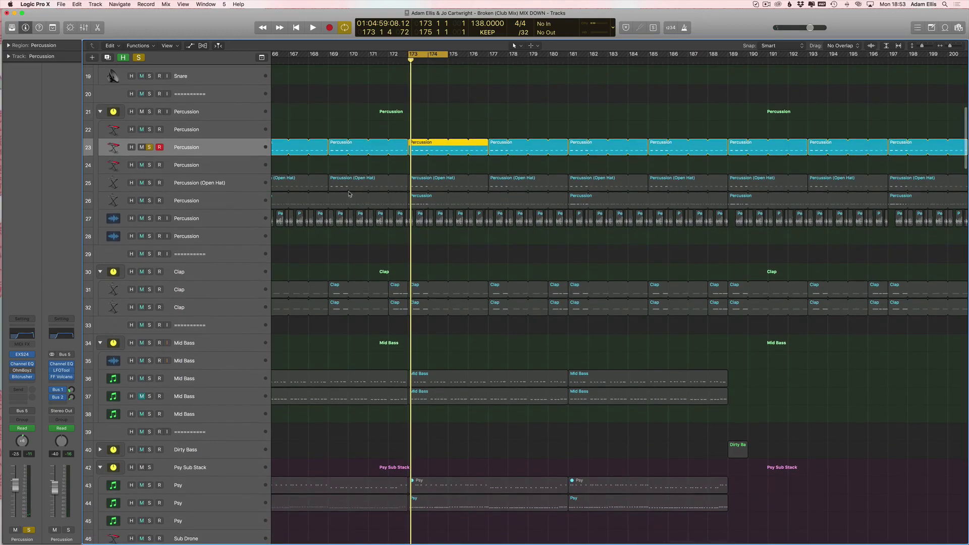
pyautogui.click(32, 331)
pyautogui.moveTo(211, 48); pyautogui.dragTo(424, 237)
pyautogui.moveTo(564, 298)
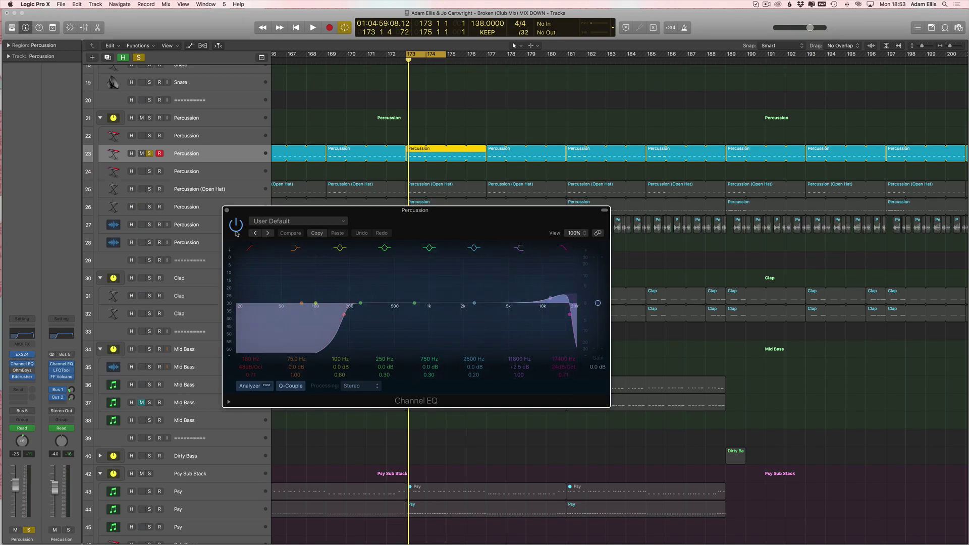
pyautogui.click(226, 211)
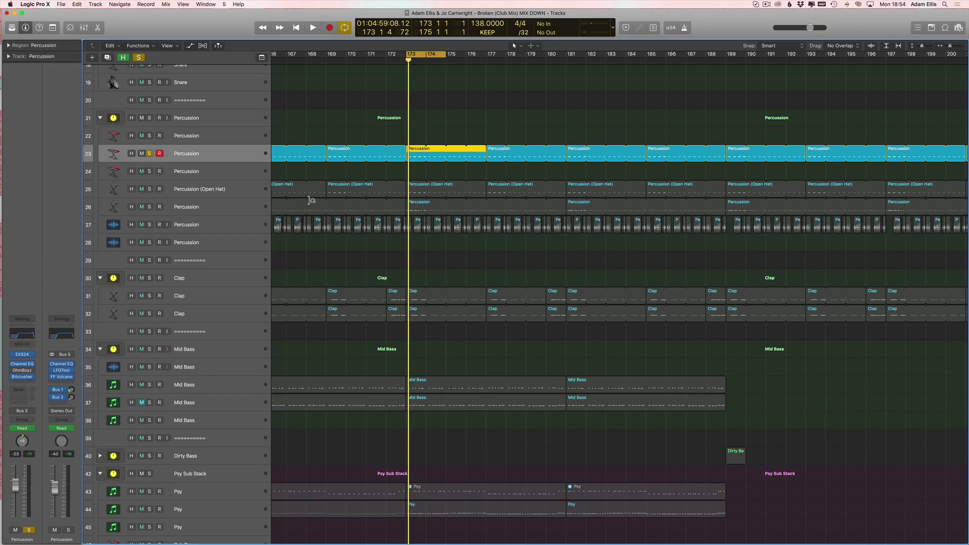
# Step: Switch the solo from Percussion track 23 to the Percussion (Open Hat) track and play the cycle from bar 173
pyautogui.click(149, 153)
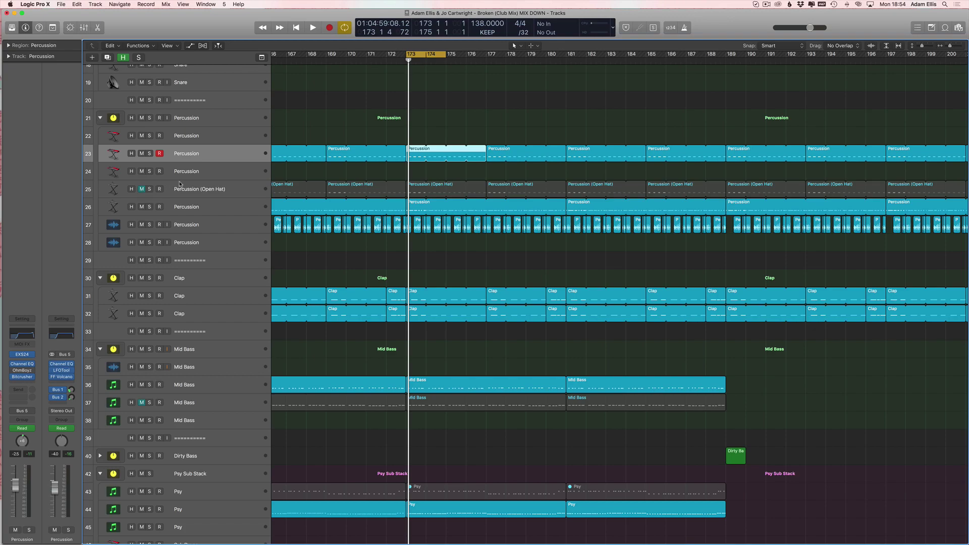
pyautogui.click(149, 188)
pyautogui.click(197, 189)
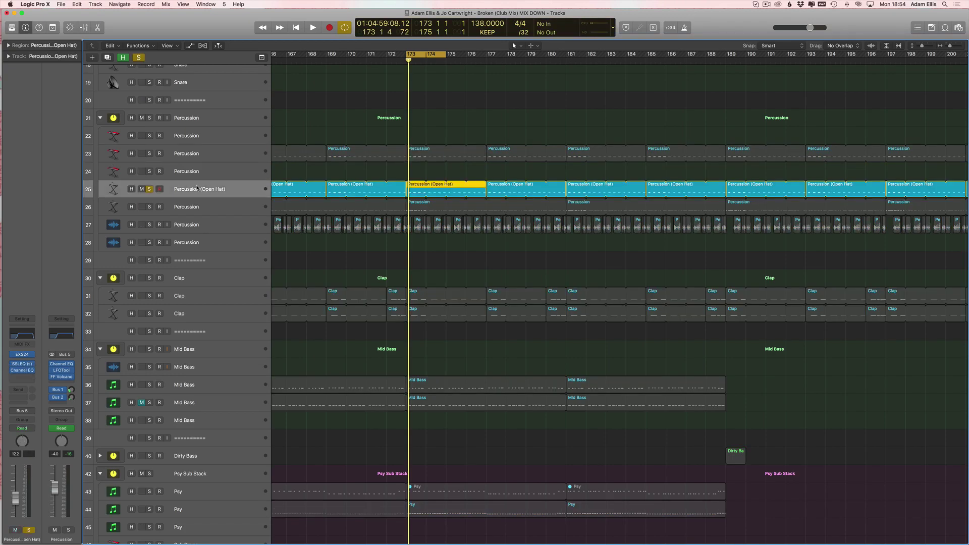
pyautogui.press(',')
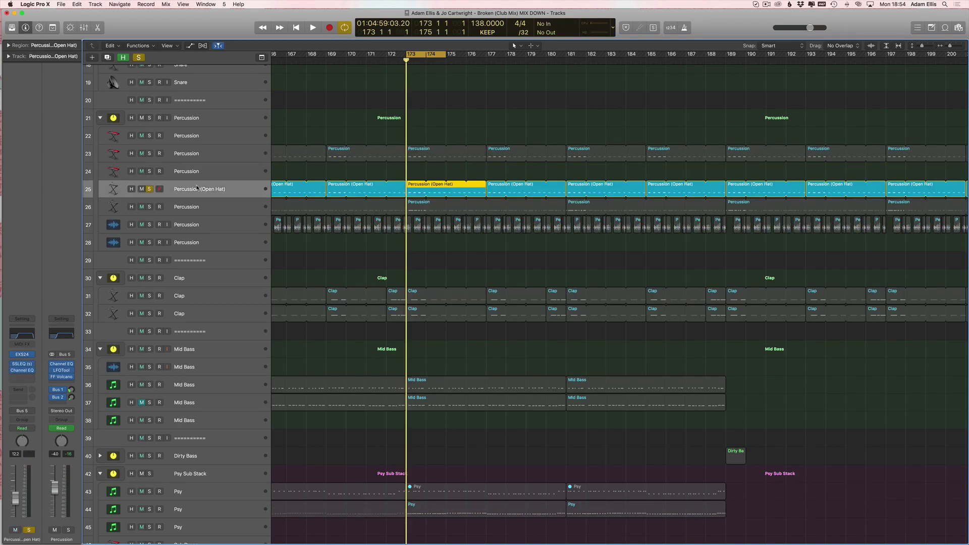
pyautogui.press('space')
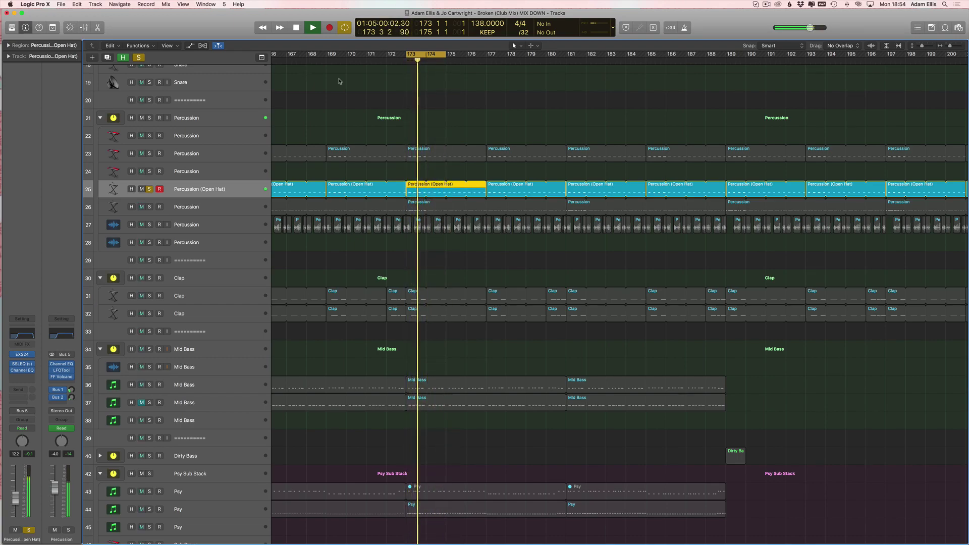
pyautogui.press('space')
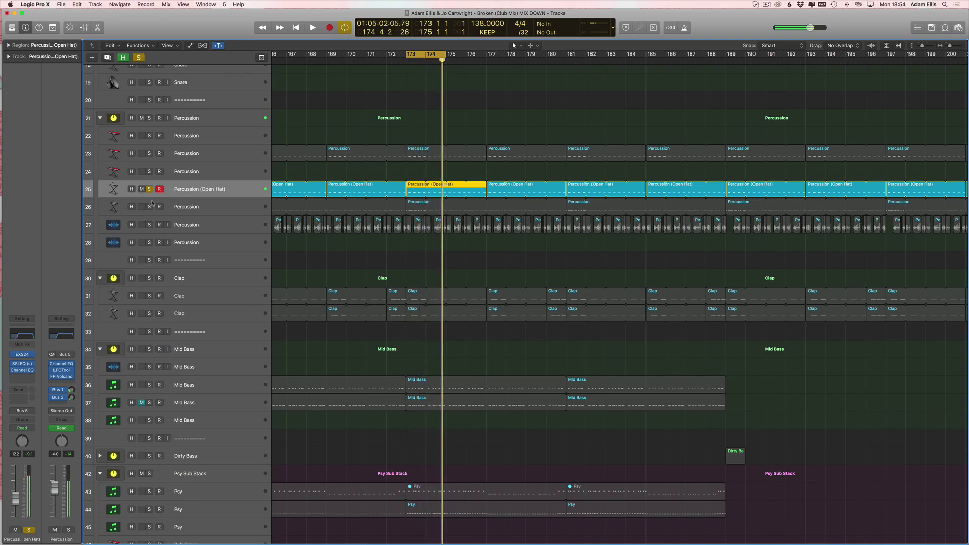
# Step: Open the SSLEQ plug-in on the Open Hat track, move its window to mid-screen, and load the Hi Hat factory preset
pyautogui.click(22, 369)
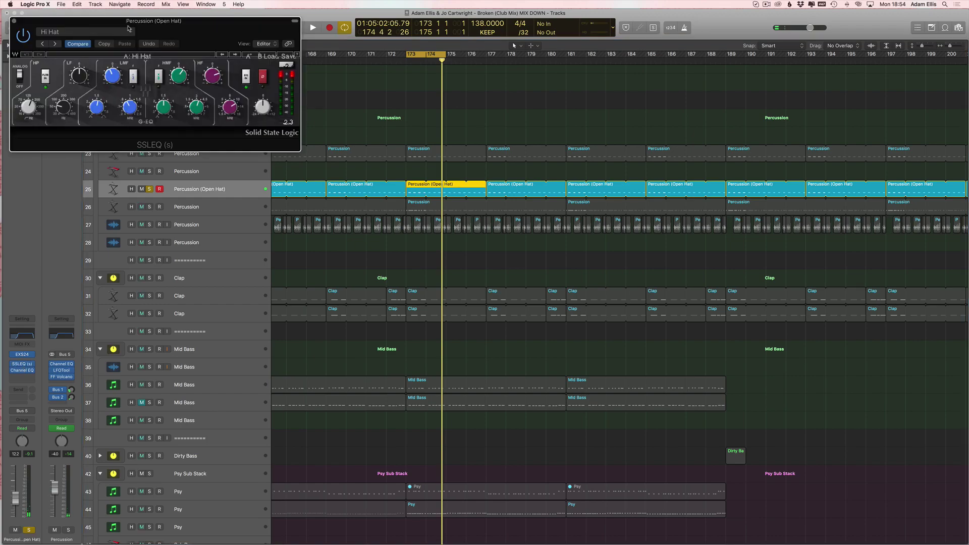
pyautogui.moveTo(83, 27); pyautogui.dragTo(415, 238)
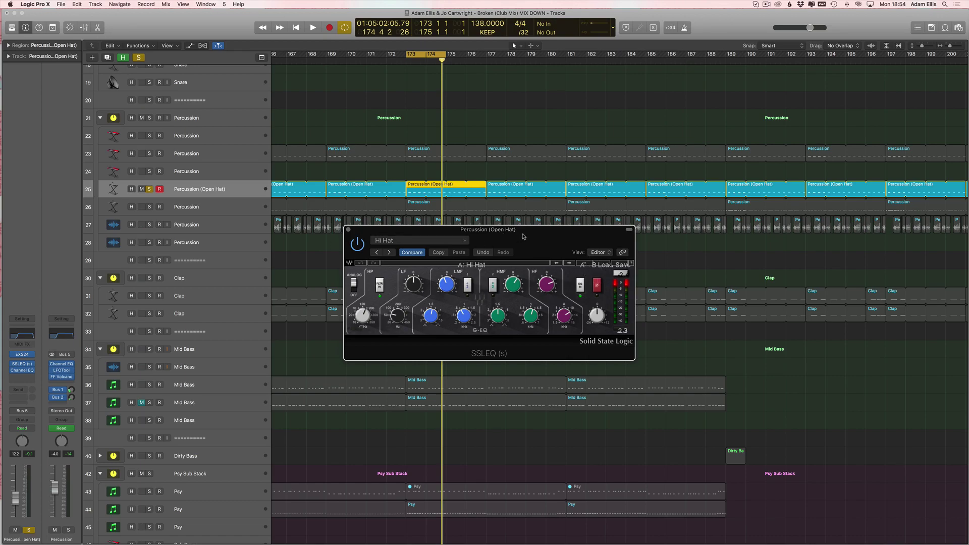
pyautogui.moveTo(551, 297); pyautogui.dragTo(550, 300)
pyautogui.click(608, 269)
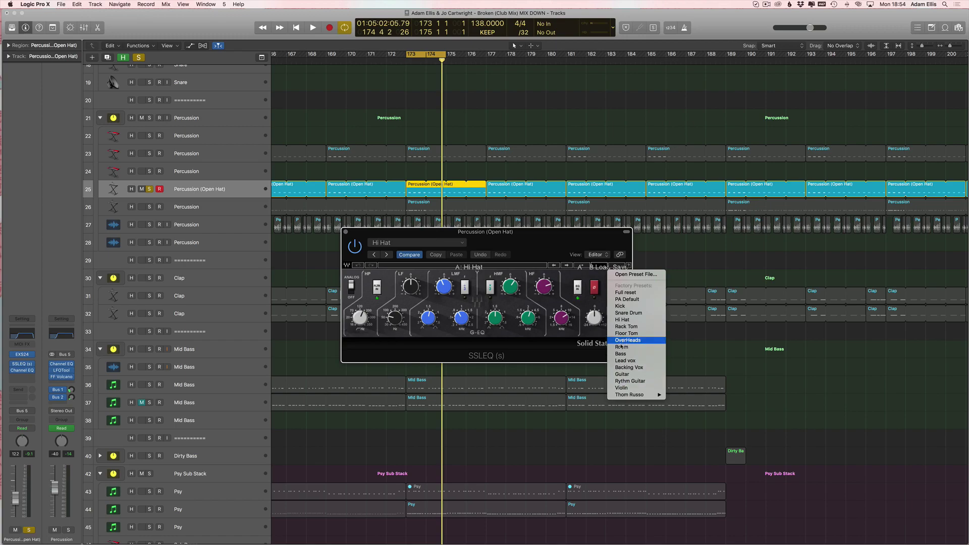
pyautogui.click(647, 319)
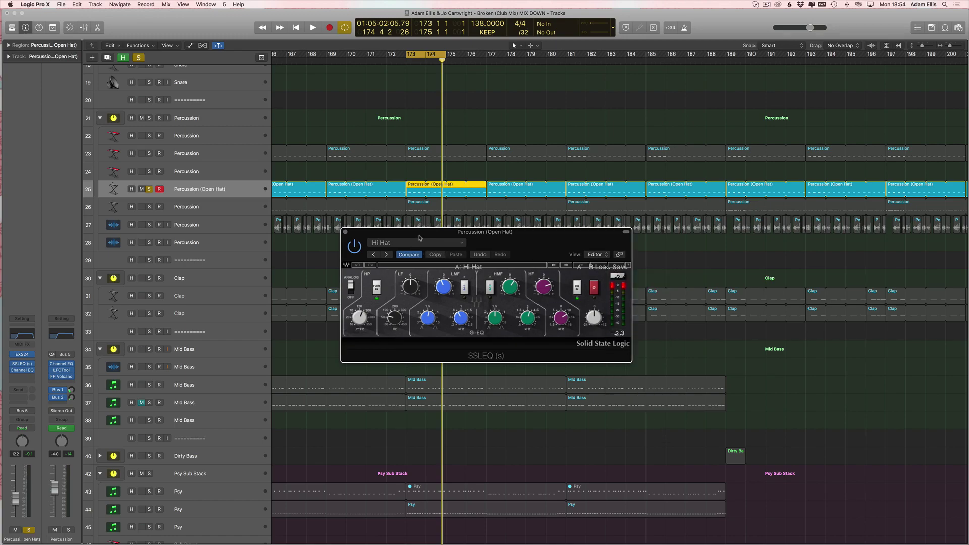
# Step: Play the soloed Open Hat cycle through the SSLEQ, stop playback, and close the plug-in window
pyautogui.press('space')
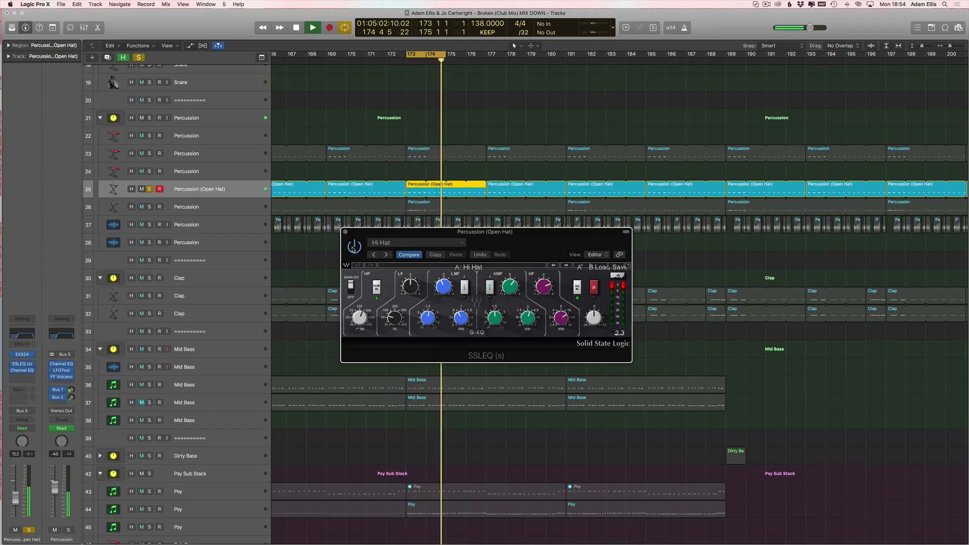
pyautogui.press('space')
pyautogui.click(346, 232)
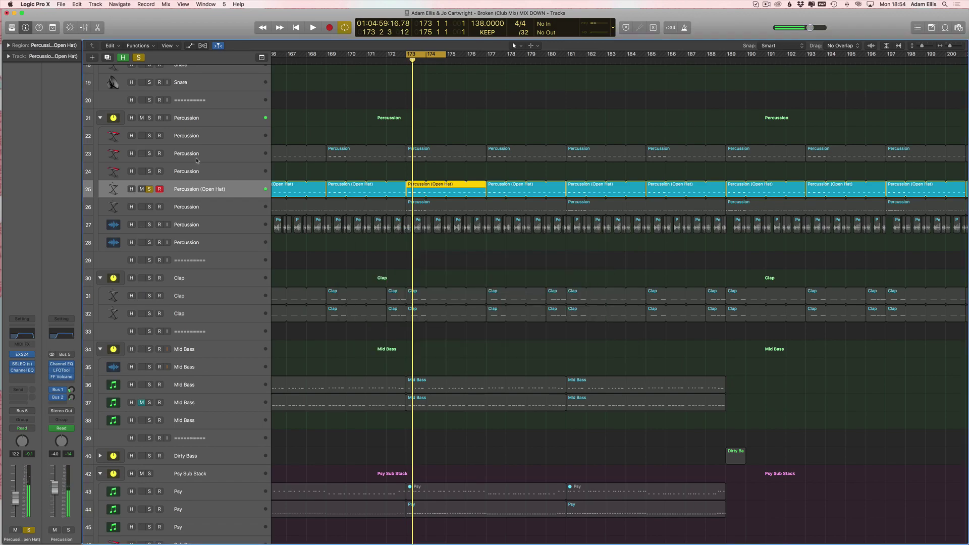
# Step: Clear the solo on the Percussion (Open Hat) track and toggle its mute on and back off
pyautogui.click(149, 189)
pyautogui.click(142, 189)
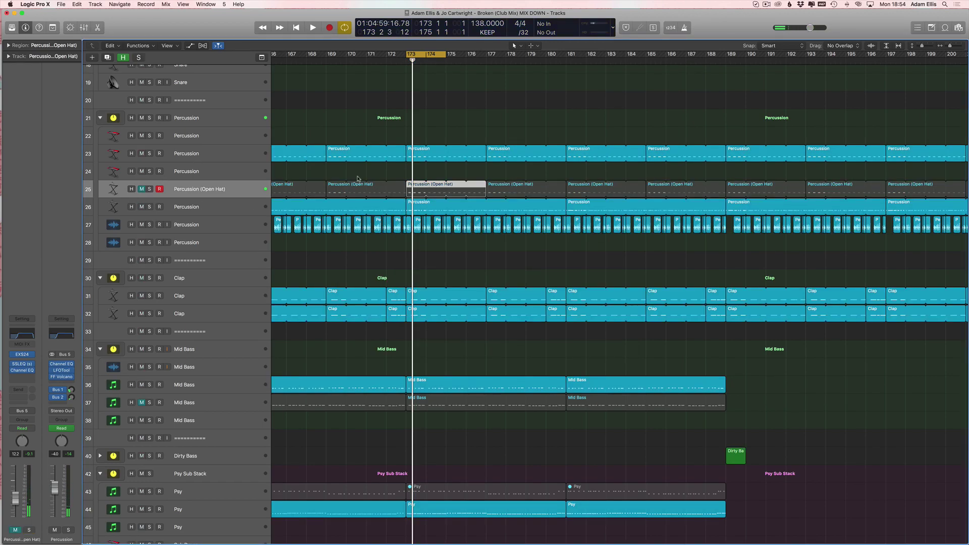
pyautogui.click(142, 189)
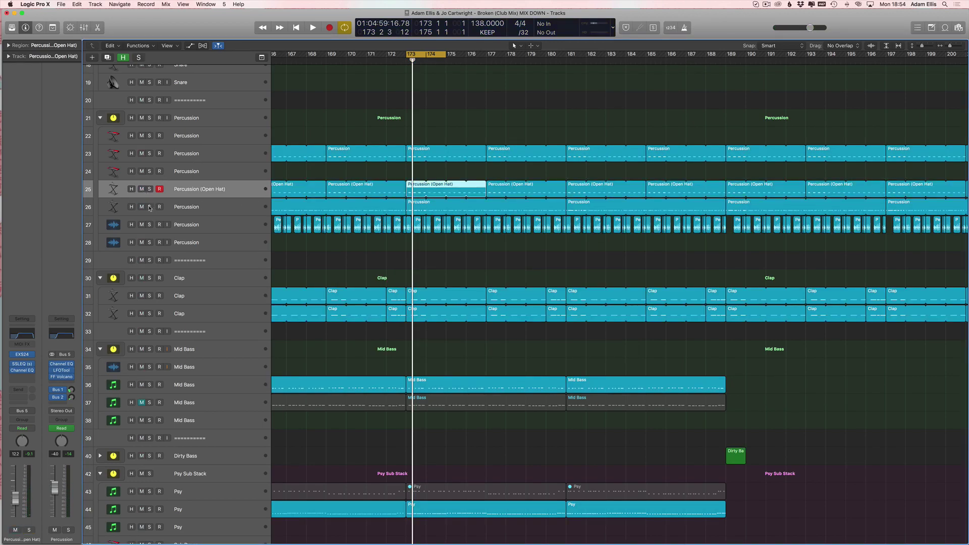
# Step: Solo Percussion track 26 and open its region at bar 173 in the Piano Roll
pyautogui.click(148, 206)
pyautogui.click(413, 207)
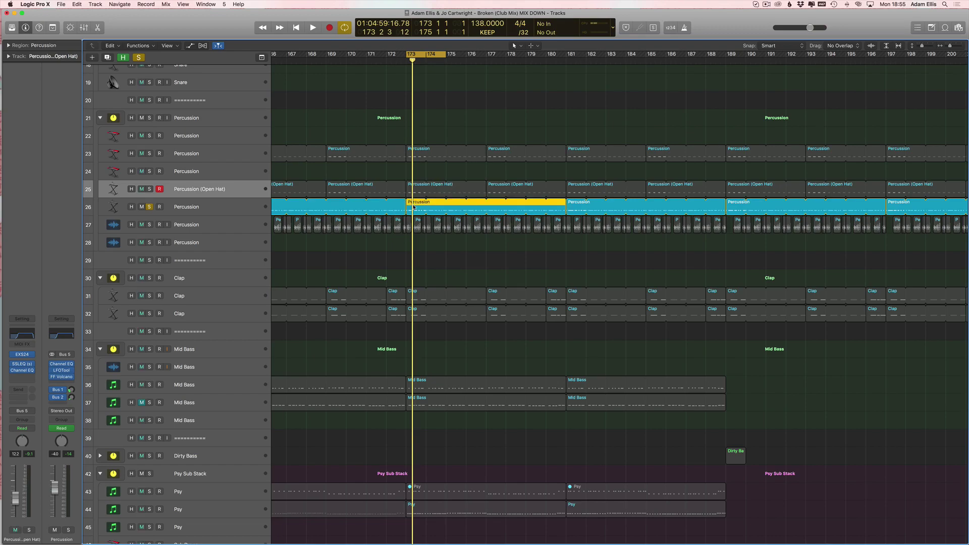
pyautogui.doubleClick(413, 207)
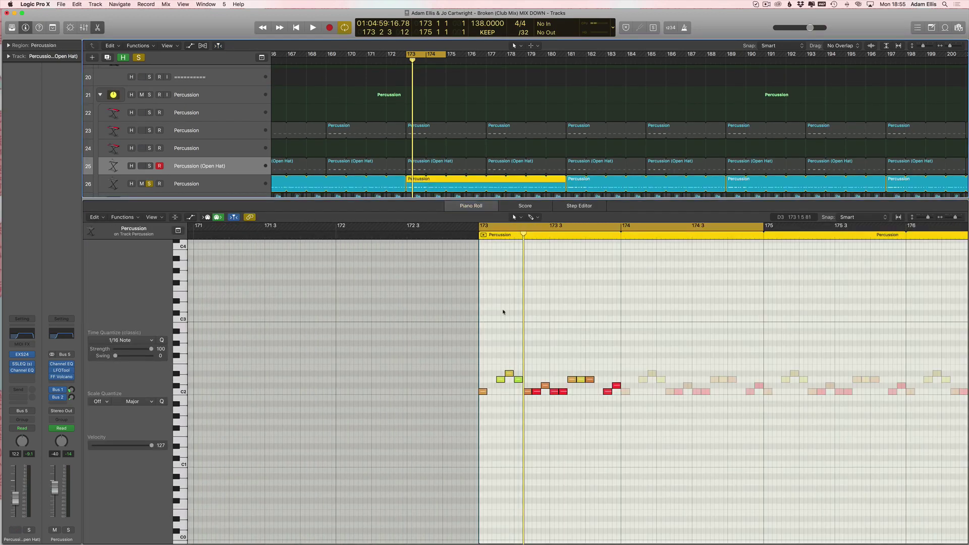
pyautogui.scroll(3, 507, 315)
# Step: Play the soloed cycle, select Percussion track 26 to show its channel strip, and stop playback
pyautogui.press('space')
pyautogui.click(244, 185)
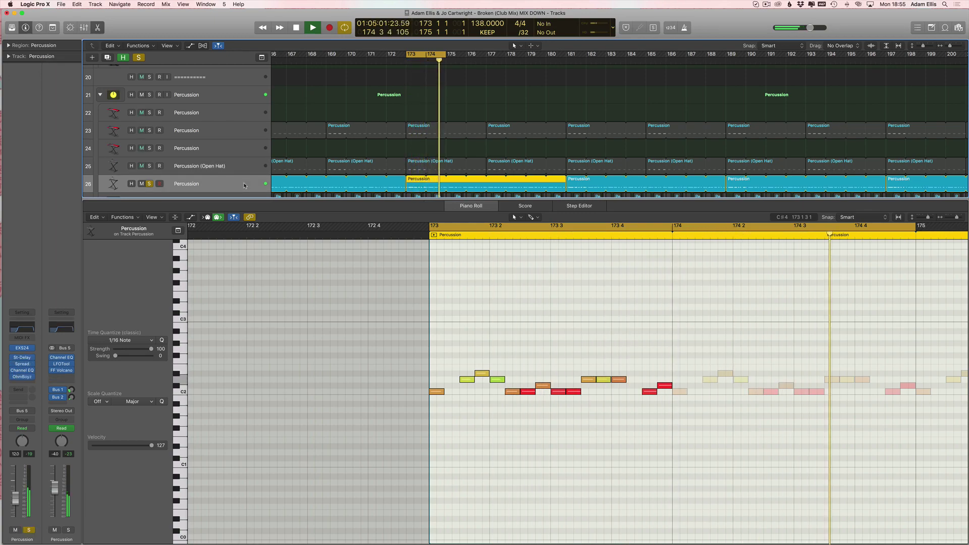
pyautogui.press('space')
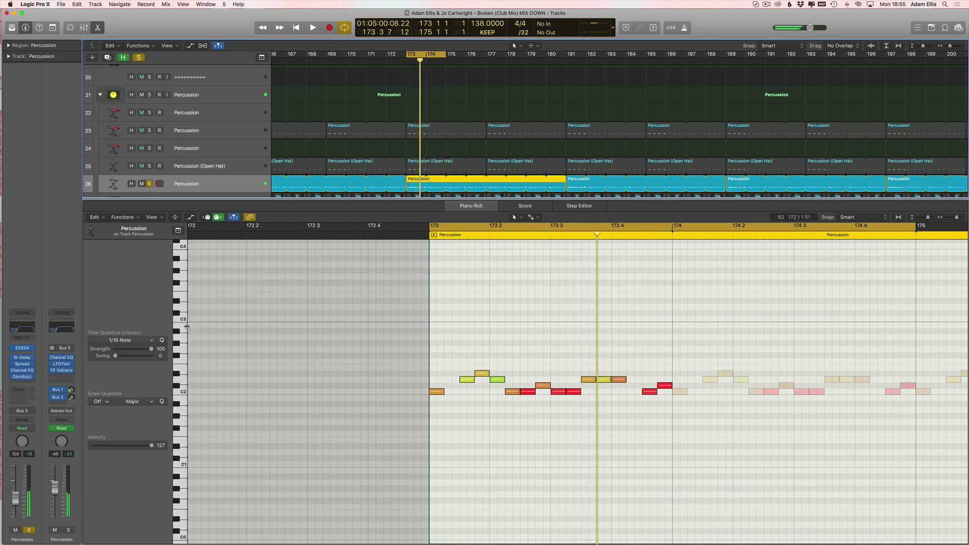
# Step: Bypass the St-Delay, Spread, Channel EQ and OhmBoyz inserts on Percussion track 26
pyautogui.click(13, 357)
pyautogui.click(13, 364)
pyautogui.click(13, 370)
pyautogui.click(13, 377)
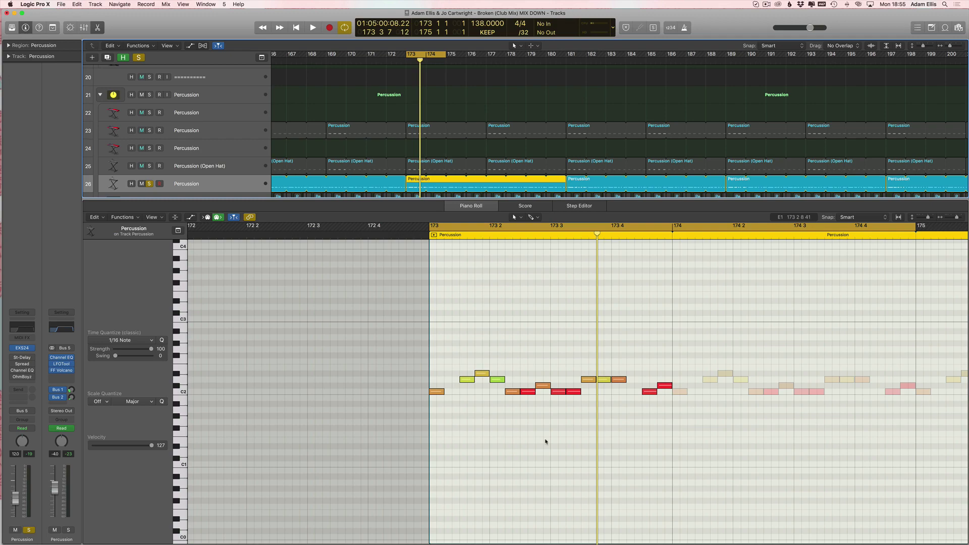
# Step: Open the Channel EQ of Percussion track 26 and move its window down over the Piano Roll
pyautogui.scroll(1, 545, 442)
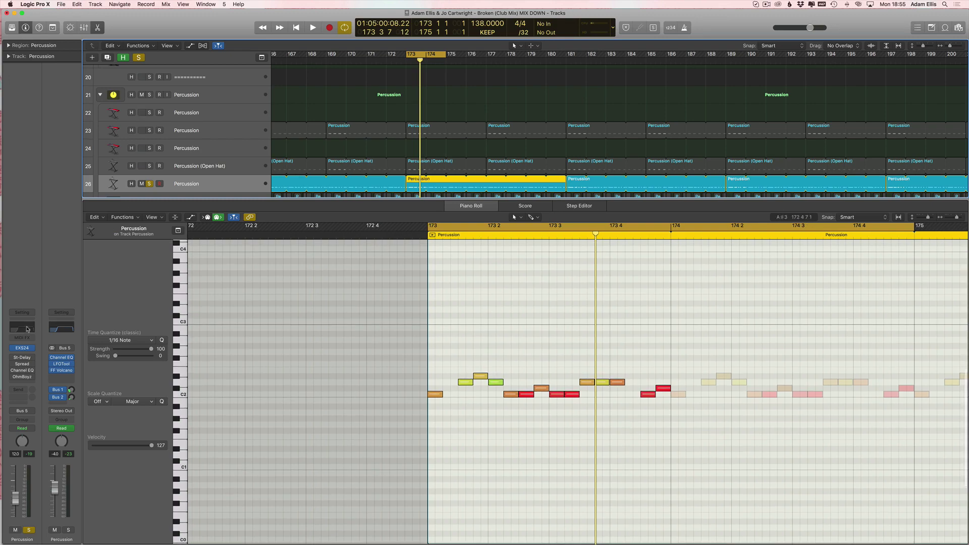
pyautogui.click(22, 327)
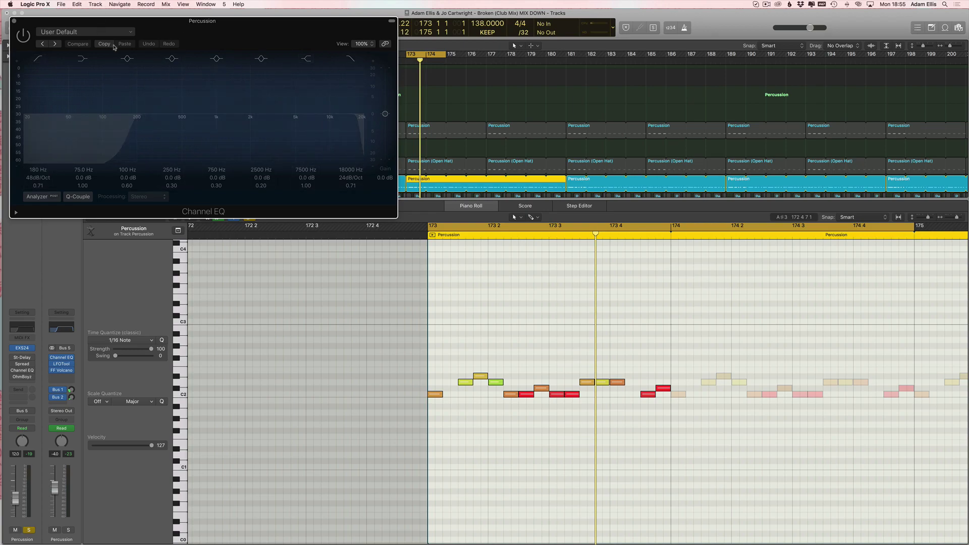
pyautogui.moveTo(144, 28); pyautogui.dragTo(408, 194)
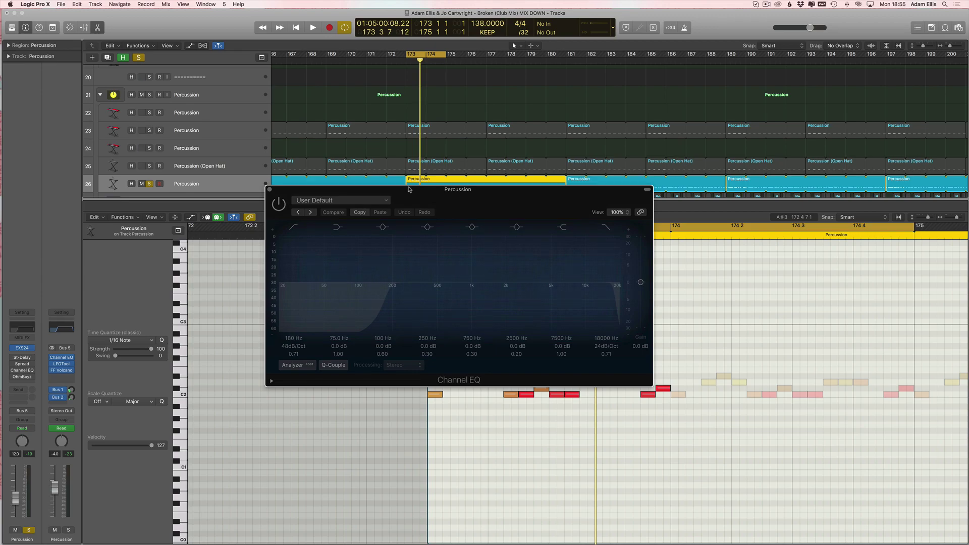
pyautogui.moveTo(409, 190); pyautogui.dragTo(333, 265)
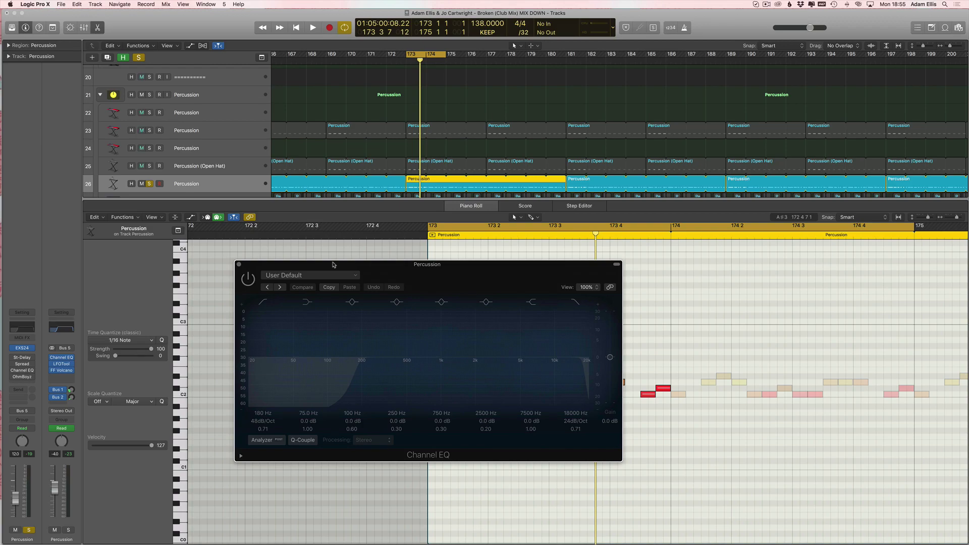
pyautogui.moveTo(293, 268); pyautogui.dragTo(285, 269)
# Step: Play the cycle with the inserts bypassed and re-enable all four during playback
pyautogui.press('space')
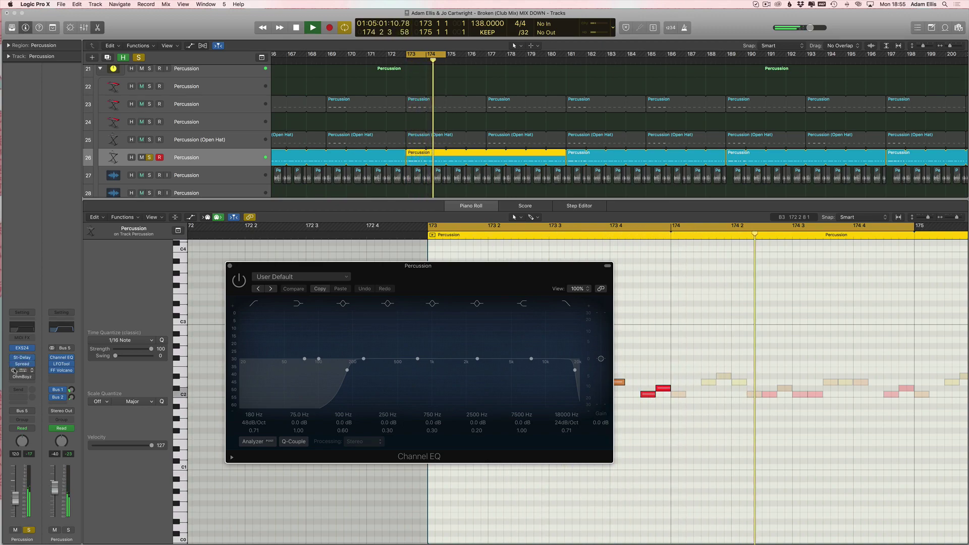
pyautogui.moveTo(13, 358); pyautogui.dragTo(14, 378)
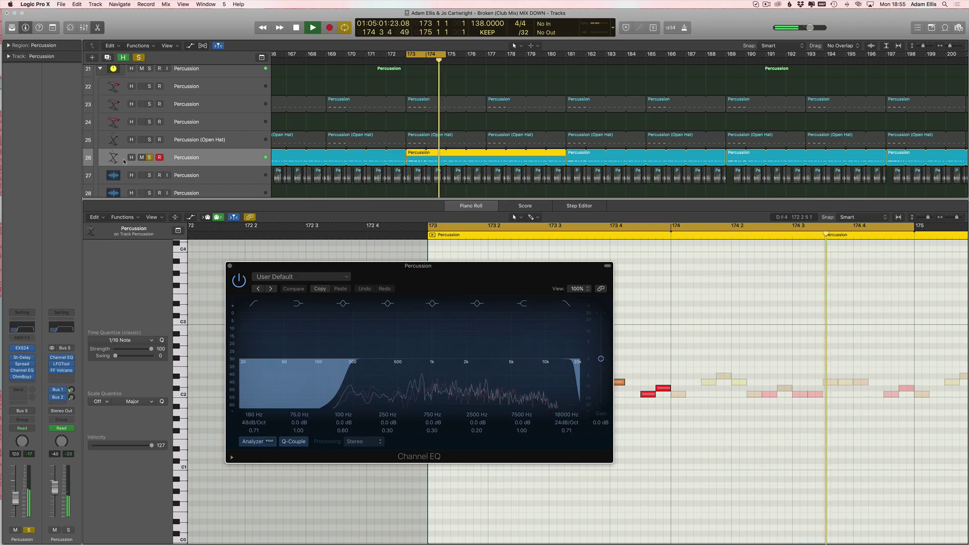
# Step: Add the Percussion (Open Hat) track and Percussion track 23 to the solo while the cycle plays
pyautogui.click(149, 137)
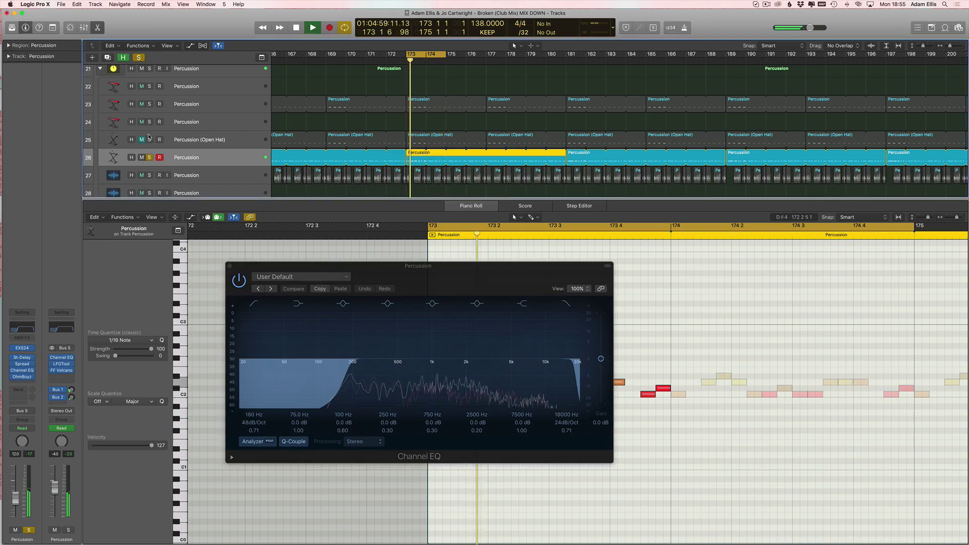
pyautogui.click(150, 104)
# Step: Add the Kick Marker track and Kick (Audio) track 12 to the soloed percussion layers
pyautogui.scroll(15, 189, 147)
pyautogui.scroll(-8, 189, 151)
pyautogui.scroll(4, 189, 152)
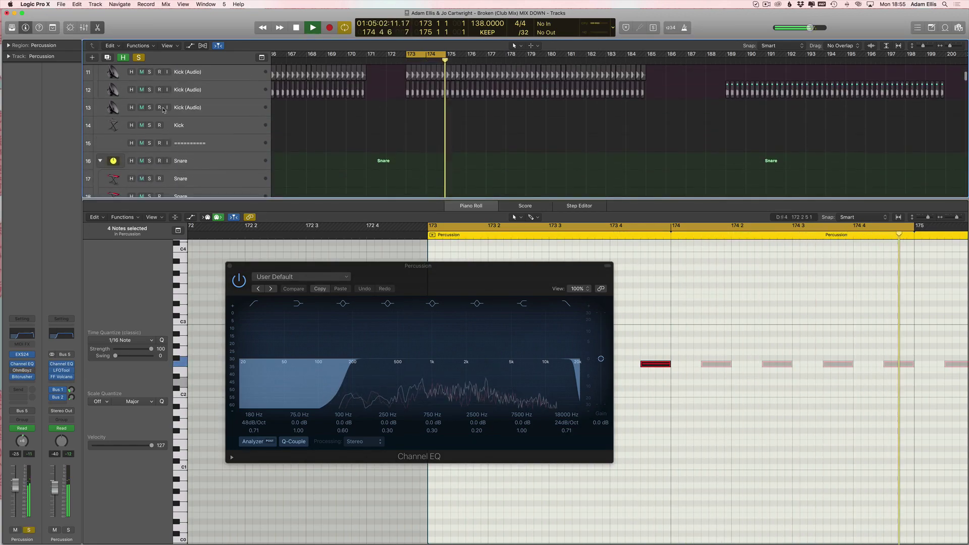
pyautogui.scroll(-12, 328, 132)
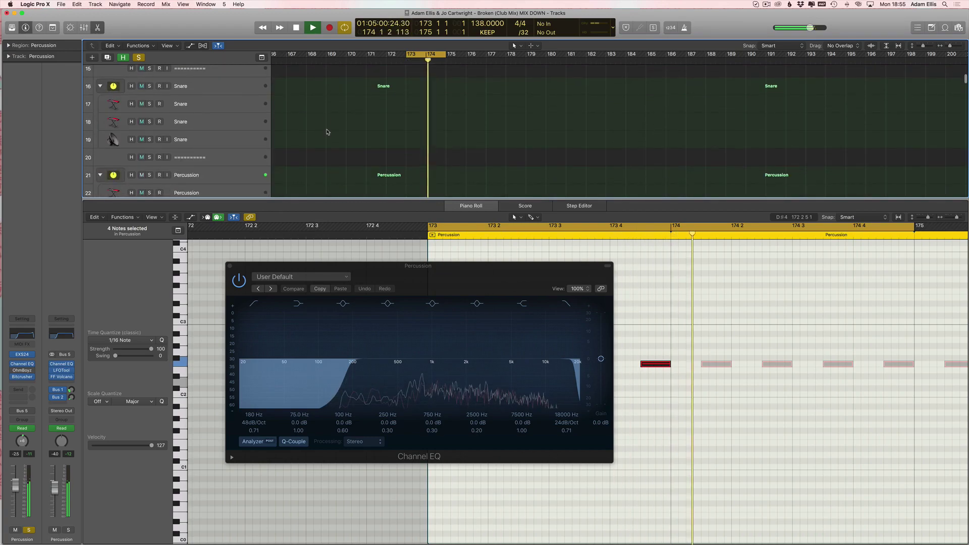
pyautogui.scroll(10, 335, 131)
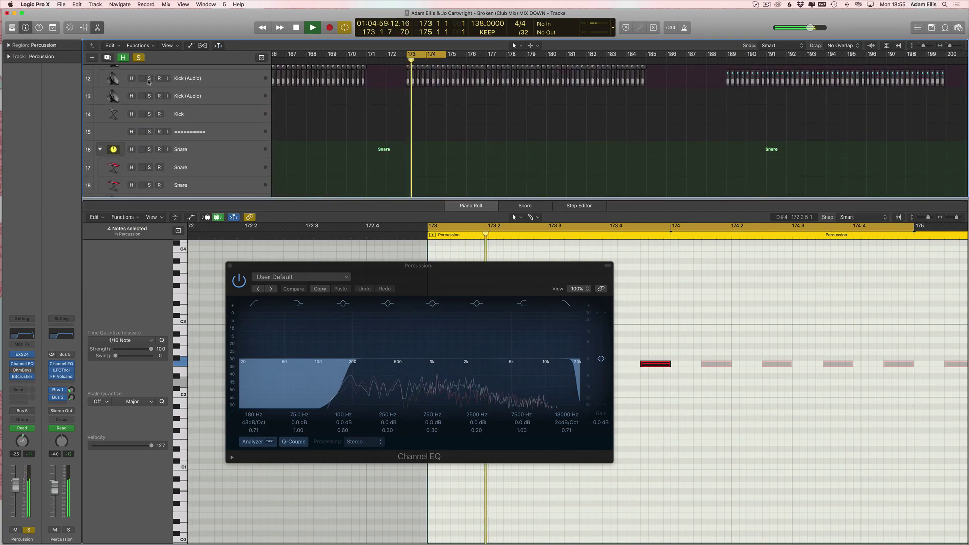
pyautogui.scroll(-9, 389, 131)
pyautogui.scroll(13, 408, 111)
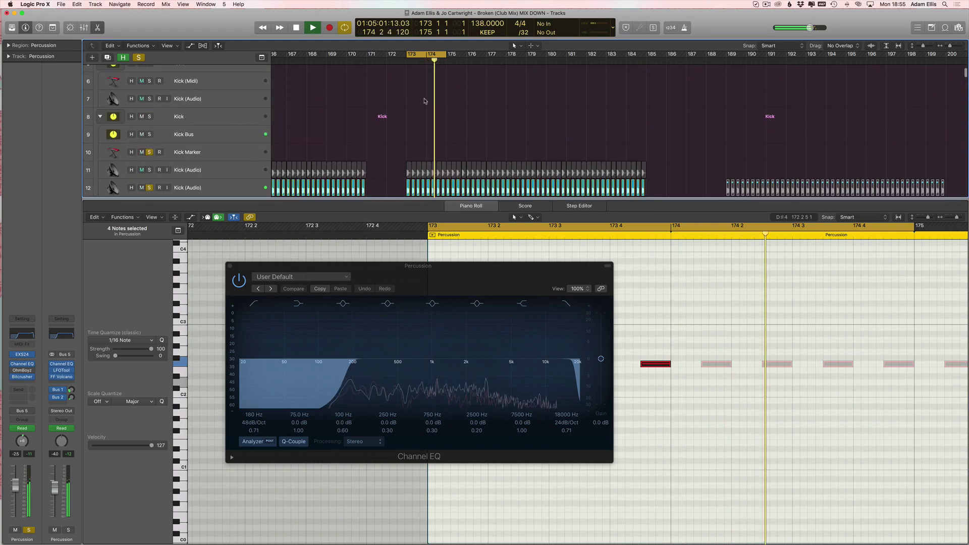
# Step: Compare the layers by toggling the solos of Percussion track 26 and the Open Hat track during playback, ending with both soloed and playback stopped
pyautogui.scroll(-15, 336, 122)
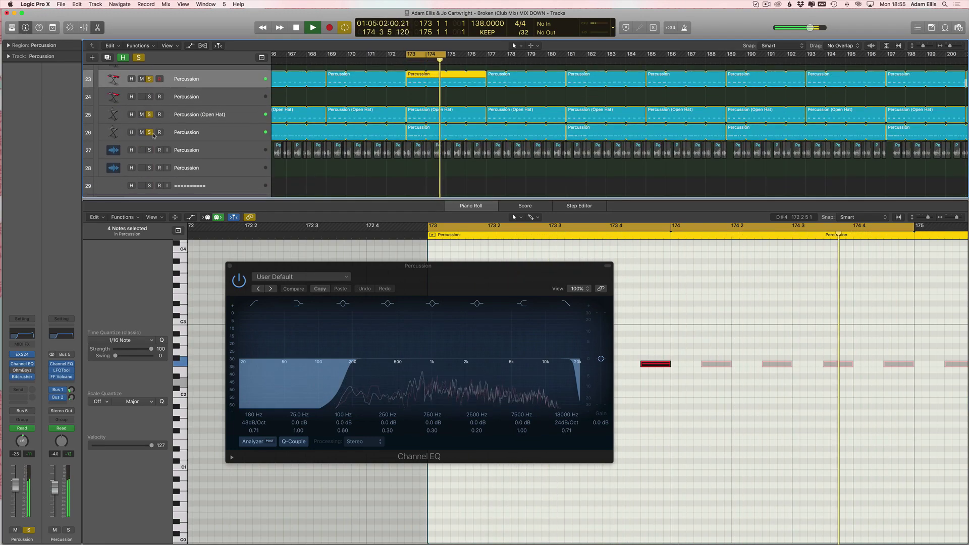
pyautogui.click(149, 132)
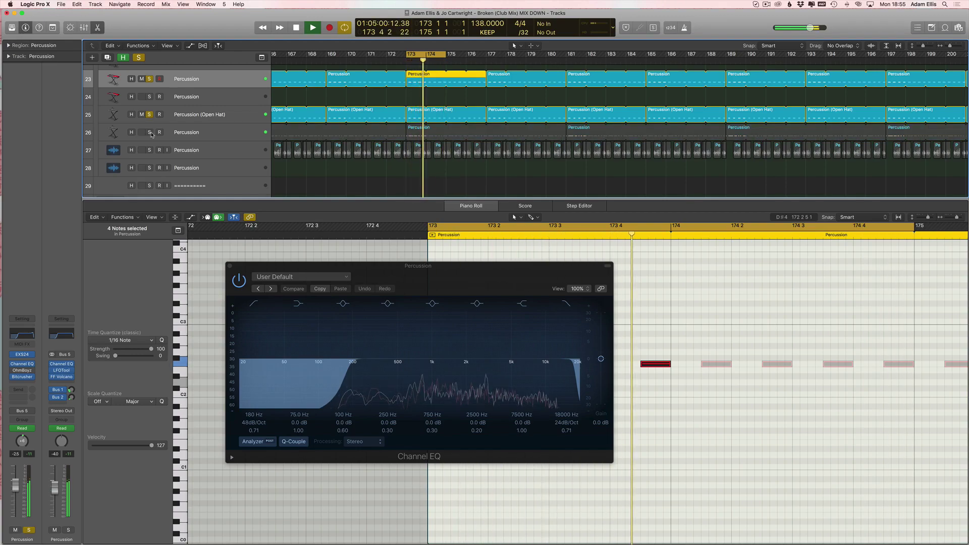
pyautogui.click(150, 132)
pyautogui.click(150, 115)
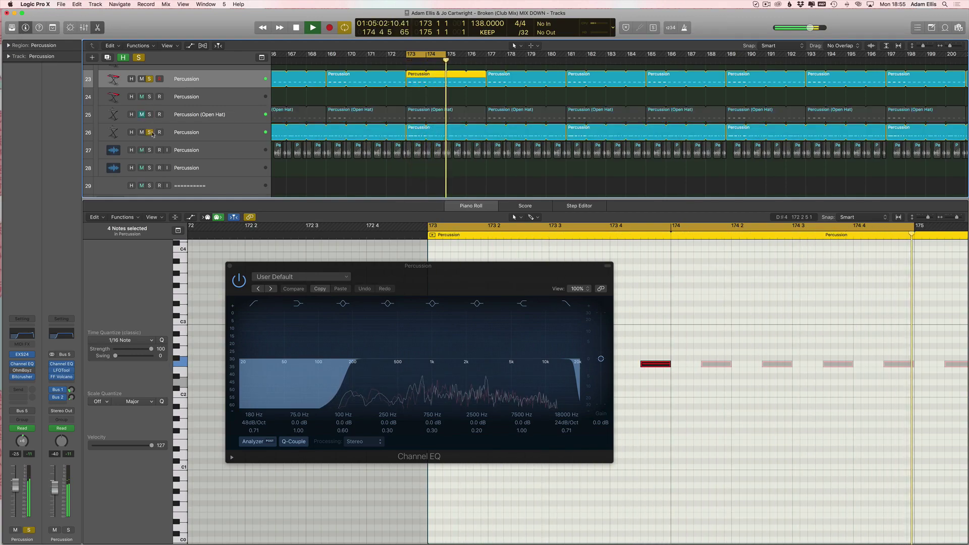
pyautogui.click(149, 132)
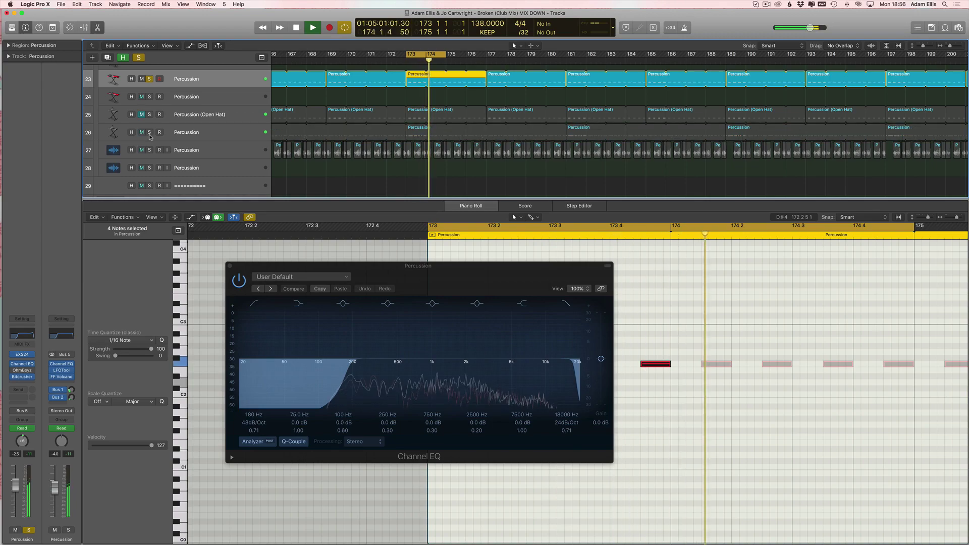
pyautogui.click(149, 132)
pyautogui.click(149, 115)
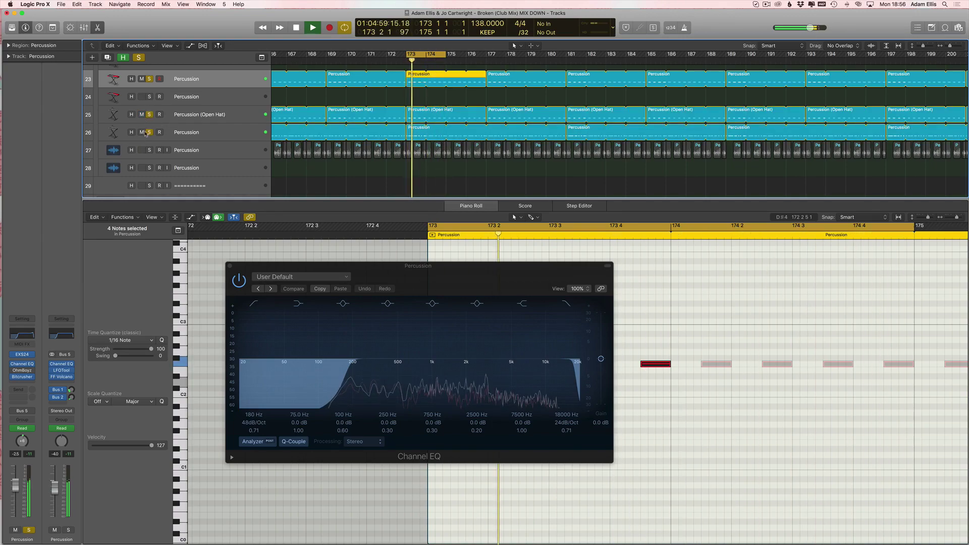
pyautogui.click(149, 133)
pyautogui.click(150, 132)
pyautogui.press('space')
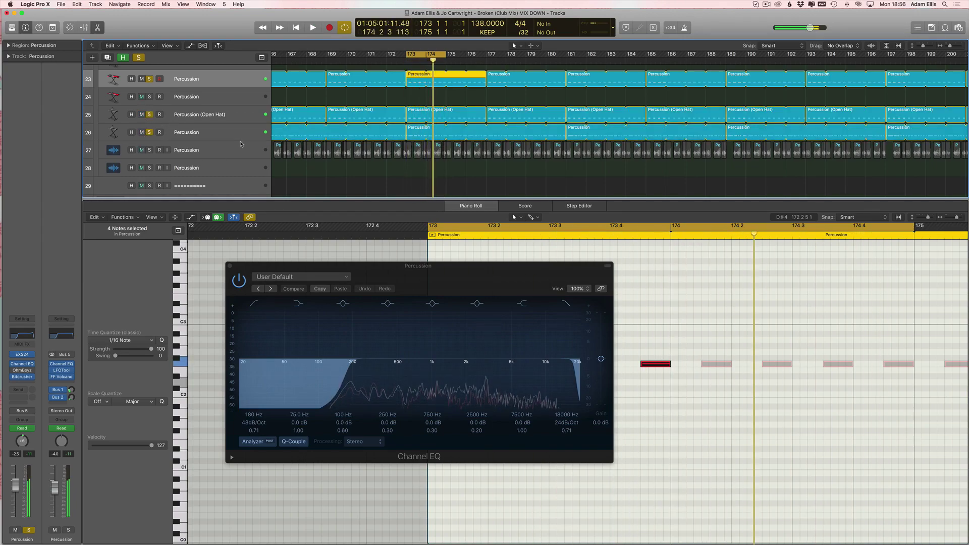
# Step: Close the Channel EQ window and clear all track solos
pyautogui.press('super+w')
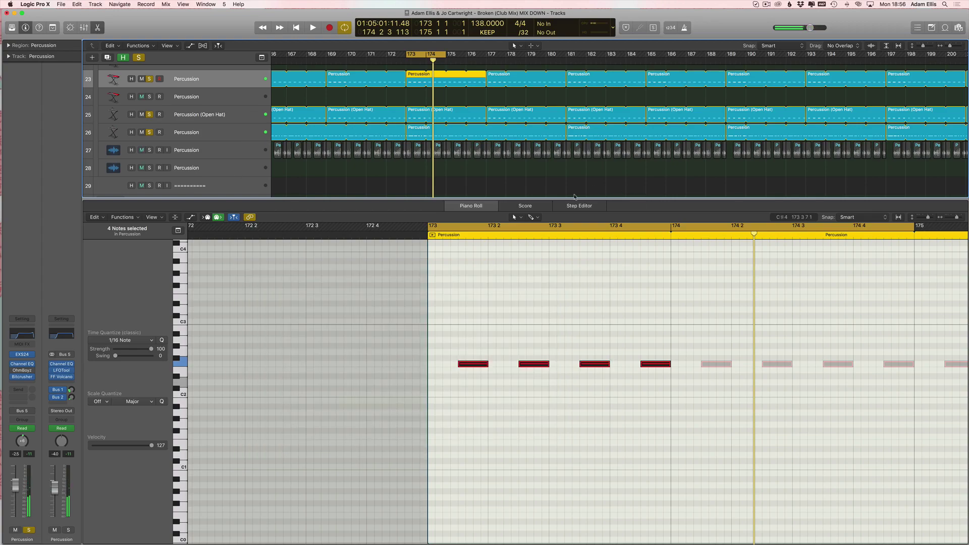
pyautogui.click(139, 59)
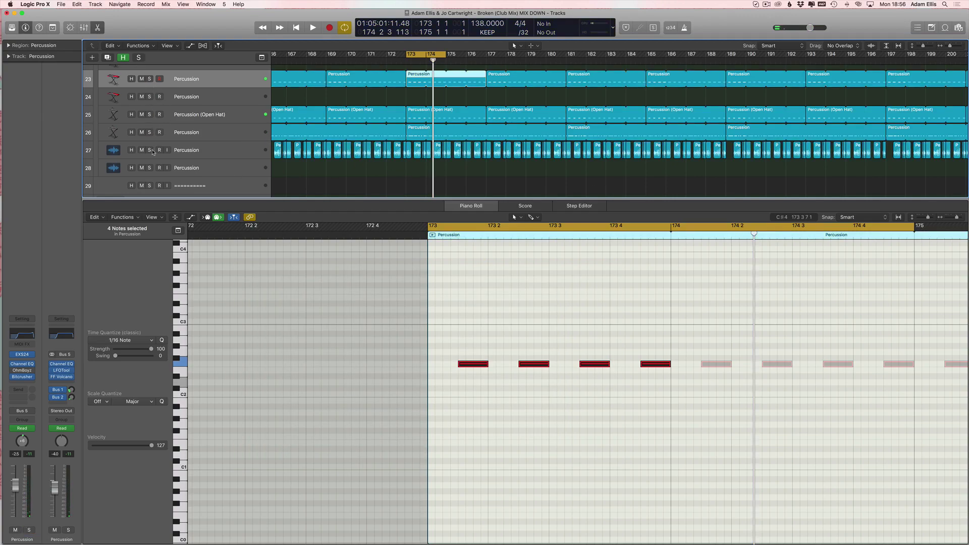
# Step: Solo the Percussion audio track 27 and select it to show its waveform in the audio file editor
pyautogui.click(150, 151)
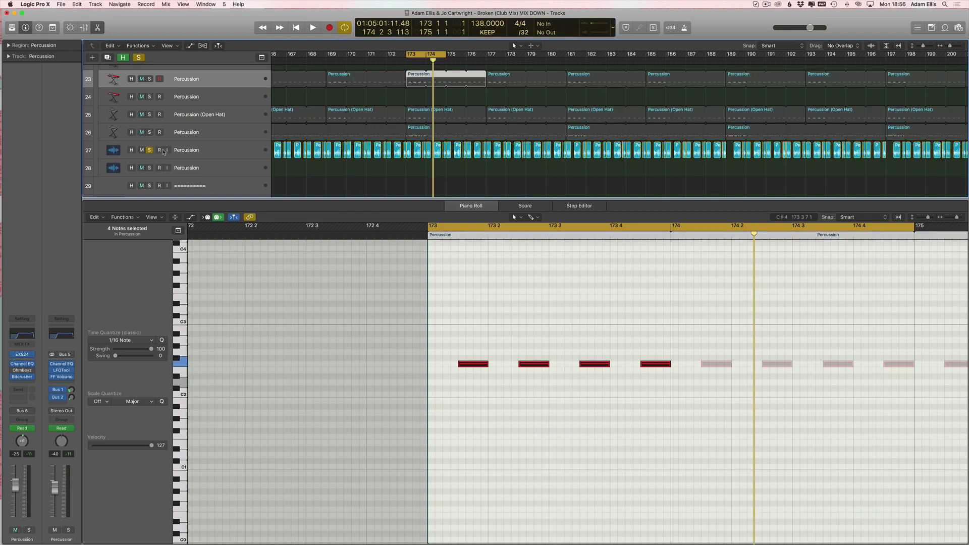
pyautogui.click(229, 152)
pyautogui.scroll(-3, 318, 145)
pyautogui.scroll(1, 318, 145)
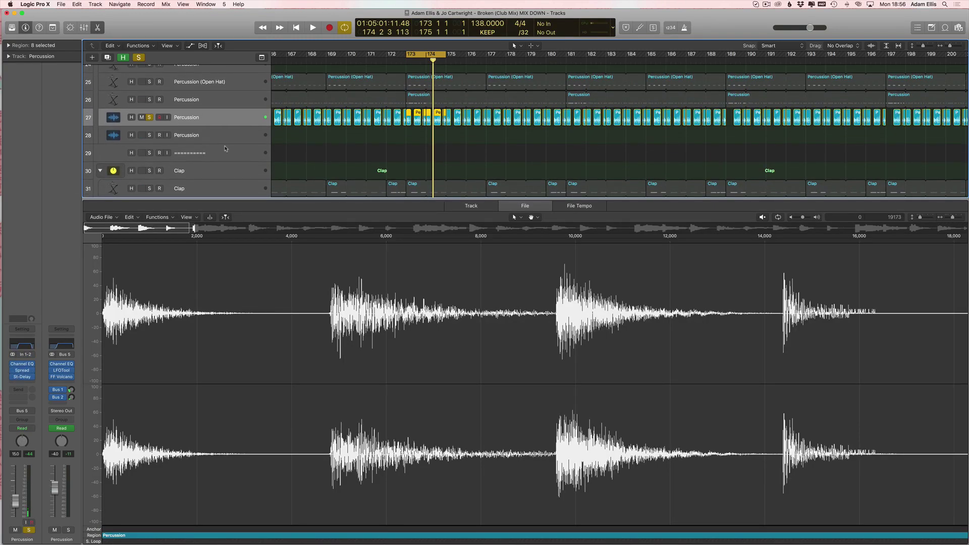
# Step: Open the project Note Pad and play the soloed Percussion track 27 over the cycle
pyautogui.click(931, 28)
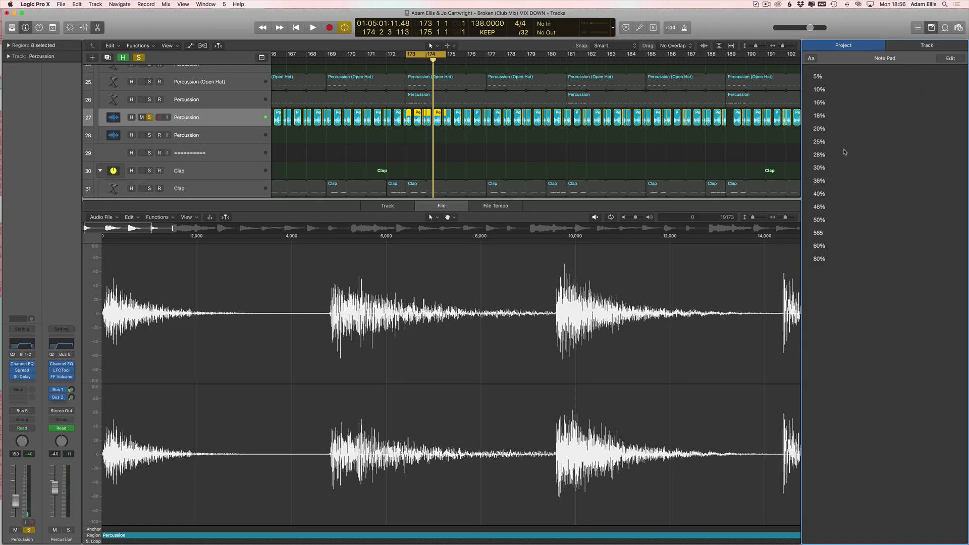
pyautogui.scroll(-1, 499, 88)
pyautogui.click(500, 88)
pyautogui.press('space')
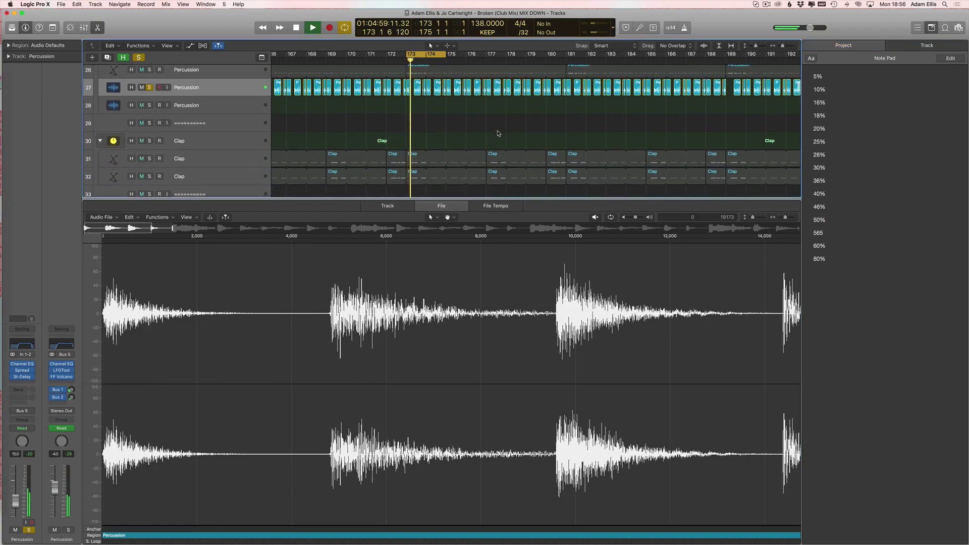
# Step: Close the editor area to give the track list its full height
pyautogui.press('p')
pyautogui.scroll(3, 329, 126)
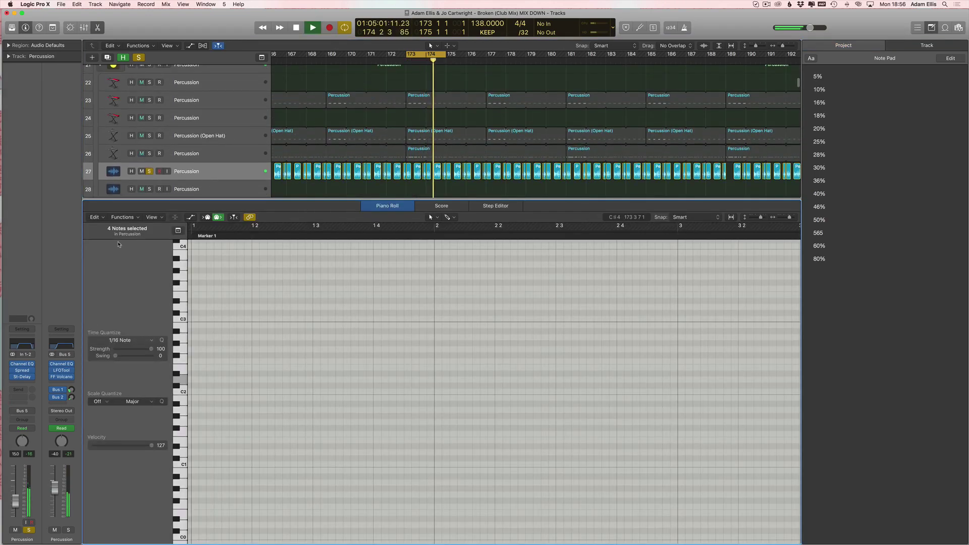
pyautogui.press('p')
pyautogui.hscroll(1, 158, 212)
# Step: Switch the solo from Percussion track 27 to Percussion track 26 while the cycle plays
pyautogui.click(149, 153)
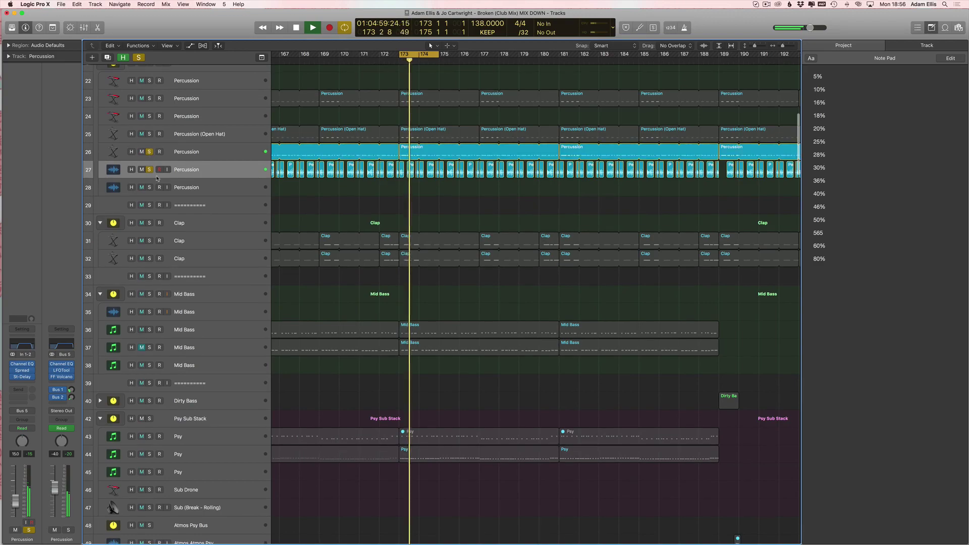
pyautogui.click(149, 170)
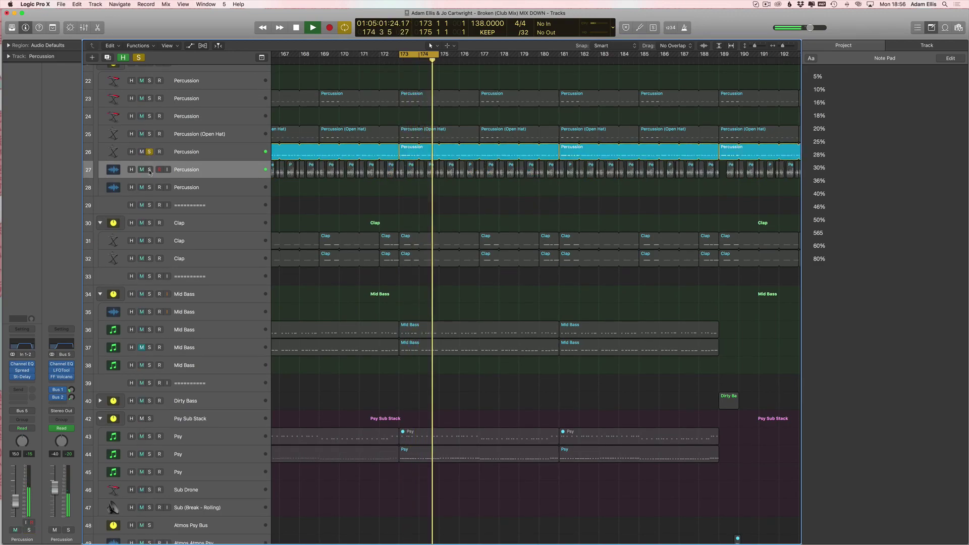
# Step: Solo Percussion track 27 together with track 26 over the cycle, and stop playback
pyautogui.click(150, 170)
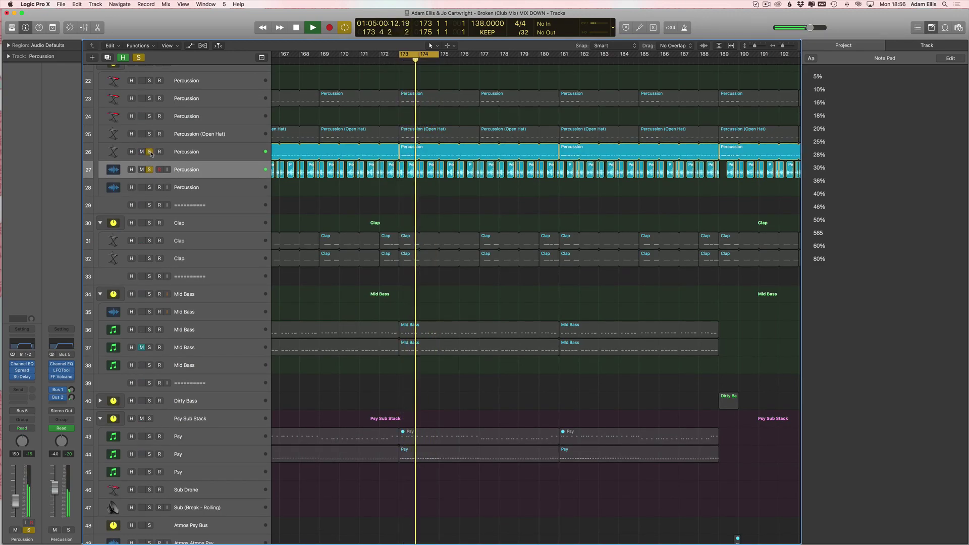
pyautogui.click(150, 153)
pyautogui.click(149, 152)
pyautogui.press('space')
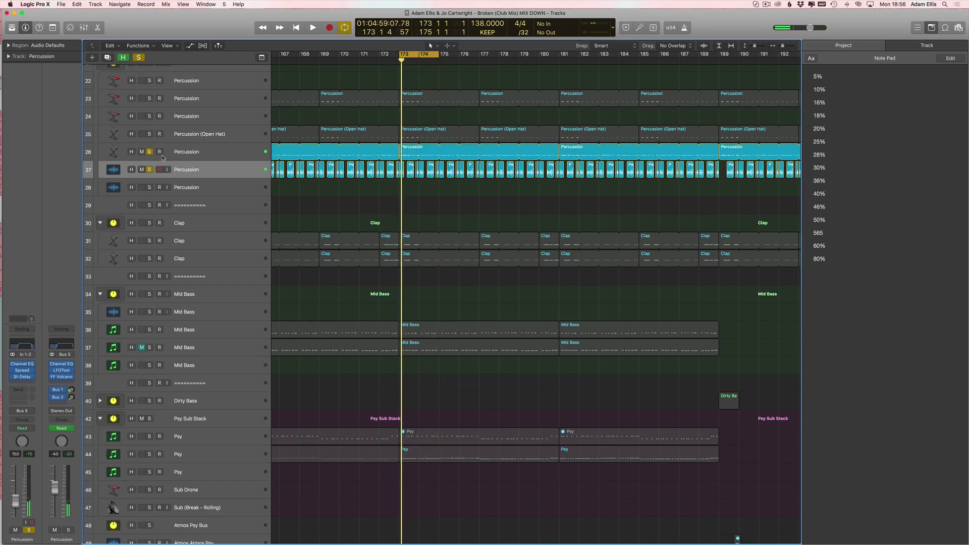
pyautogui.hscroll(1, 161, 160)
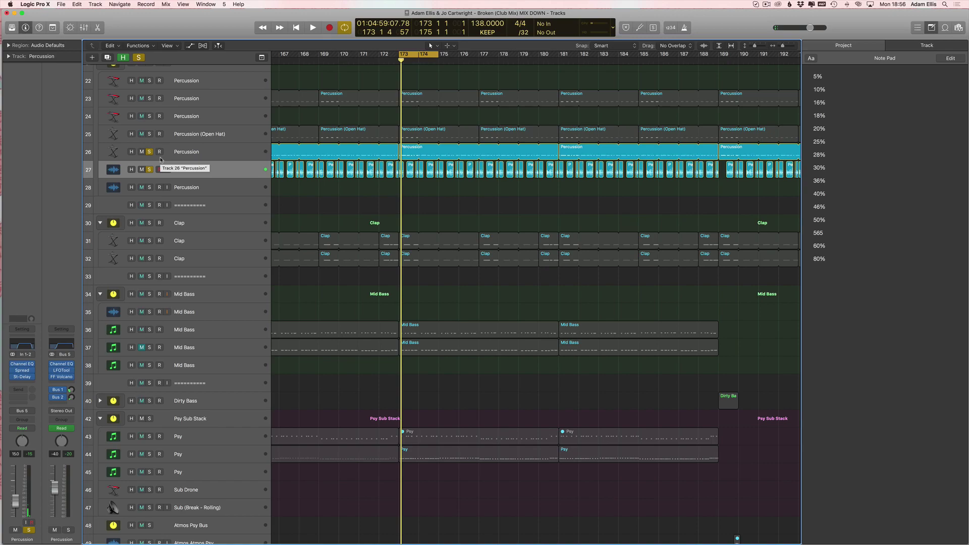
# Step: Select Percussion track 26 and track 27 in turn, switching track 27's solo off and back on
pyautogui.scroll(1, 157, 158)
pyautogui.moveTo(175, 165); pyautogui.dragTo(176, 181)
pyautogui.click(150, 182)
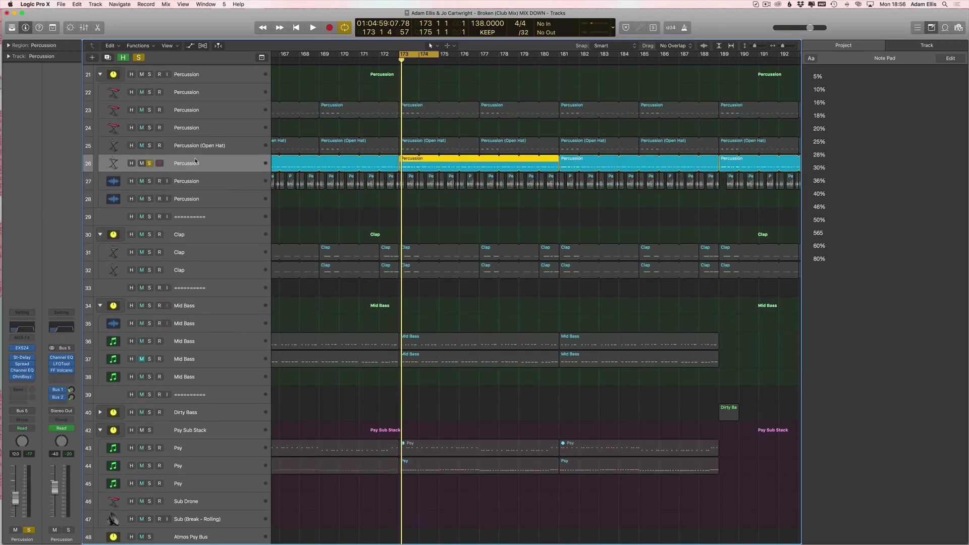
pyautogui.click(150, 181)
pyautogui.click(199, 181)
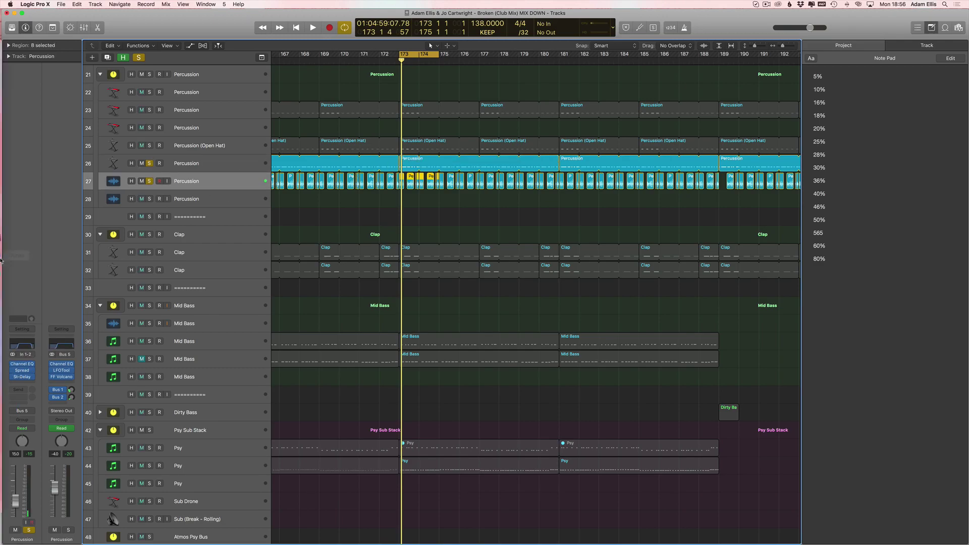
# Step: Quit Skype, which is running in the background
pyautogui.rightClick(20, 411)
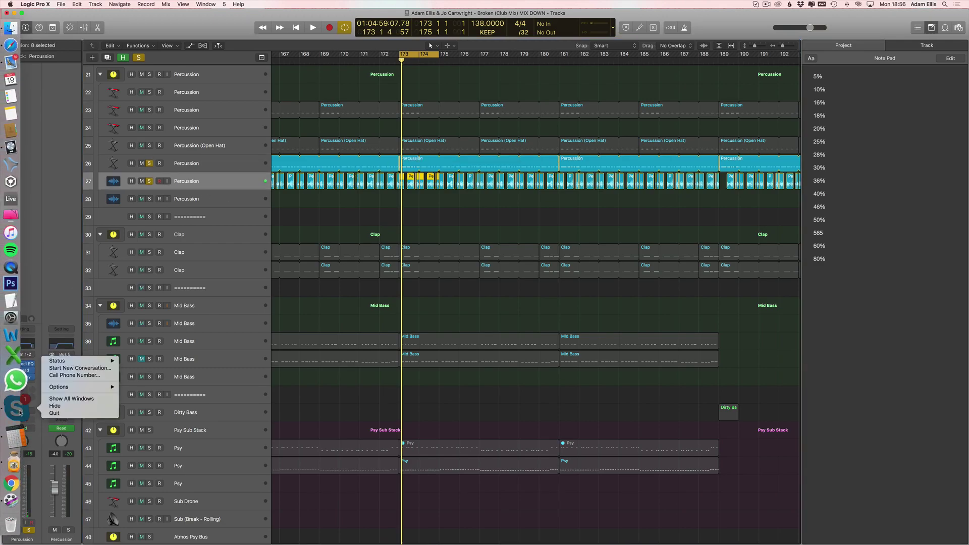
pyautogui.click(54, 412)
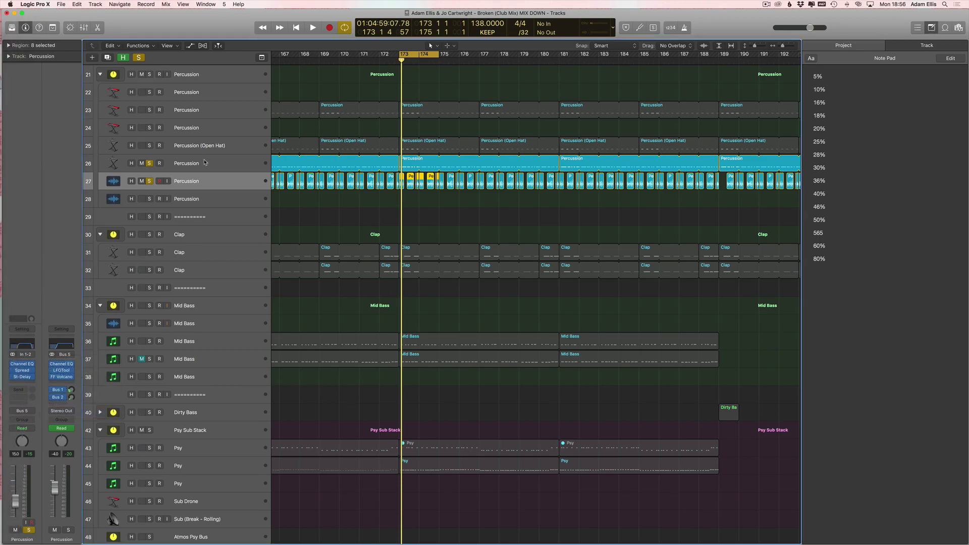
# Step: Add Percussion tracks 23 to 25 and Kick (Audio) tracks 11 and 12 to the solo and play the cycle
pyautogui.scroll(2, 137, 119)
pyautogui.moveTo(150, 128); pyautogui.dragTo(150, 164)
pyautogui.scroll(5, 162, 172)
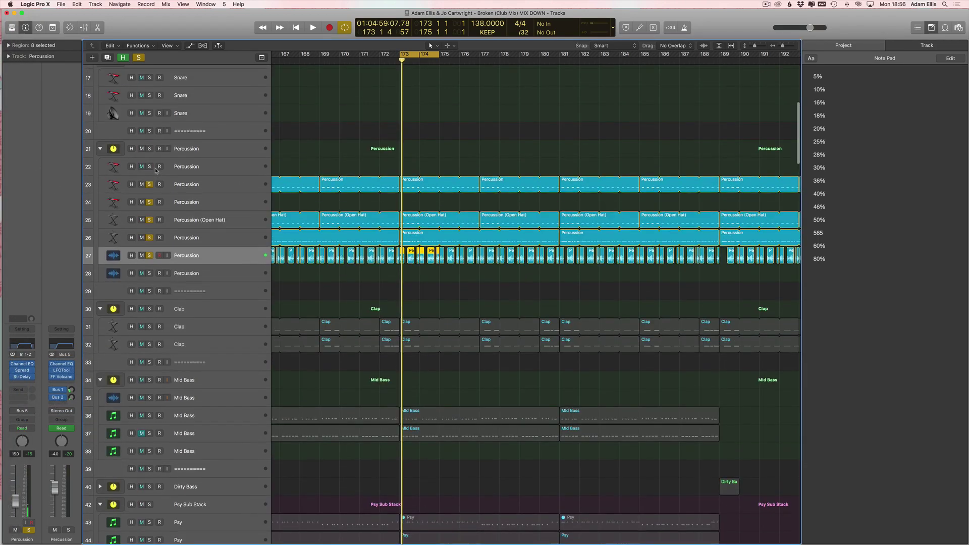
pyautogui.scroll(10, 270, 205)
pyautogui.moveTo(149, 252); pyautogui.dragTo(149, 269)
pyautogui.press('space')
pyautogui.scroll(-8, 272, 247)
pyautogui.scroll(3, 202, 353)
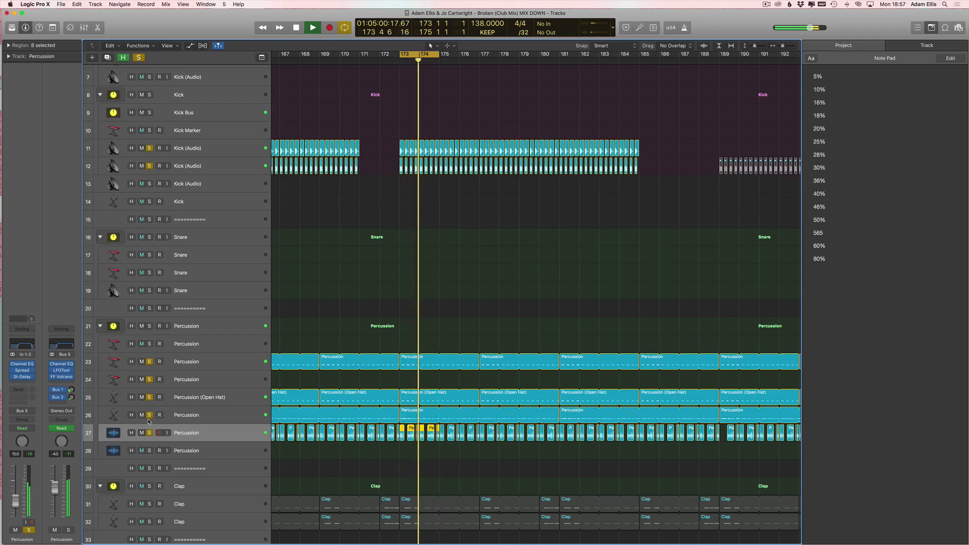
# Step: Replace all current solos with Clap track 31, select it and play it over the cycle
pyautogui.press('space')
pyautogui.click(138, 58)
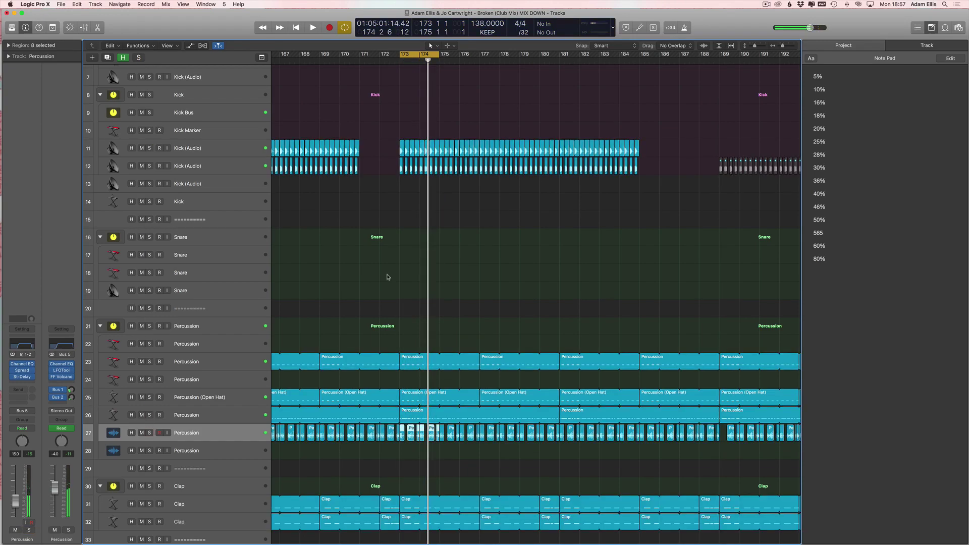
pyautogui.scroll(-6, 130, 283)
pyautogui.click(150, 385)
pyautogui.click(202, 385)
pyautogui.press('space')
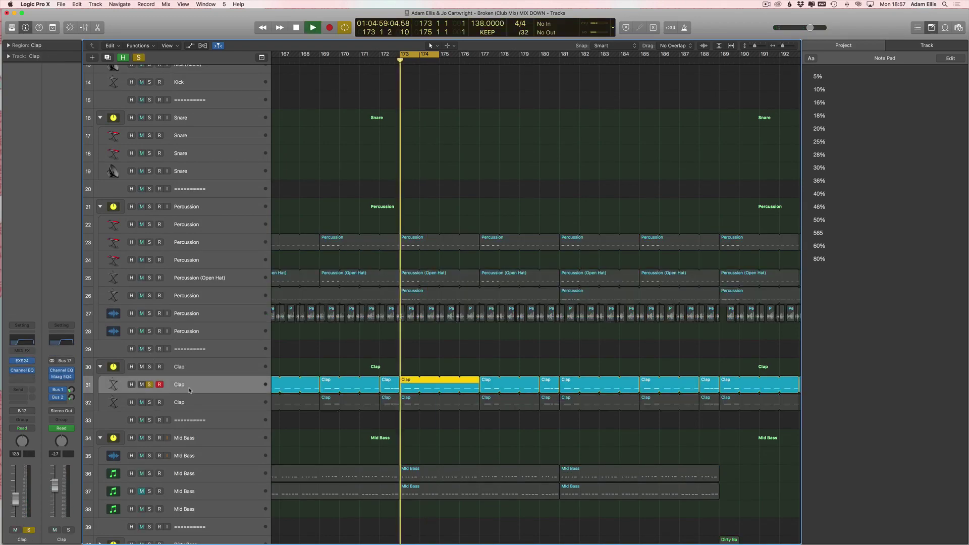
pyautogui.press('space')
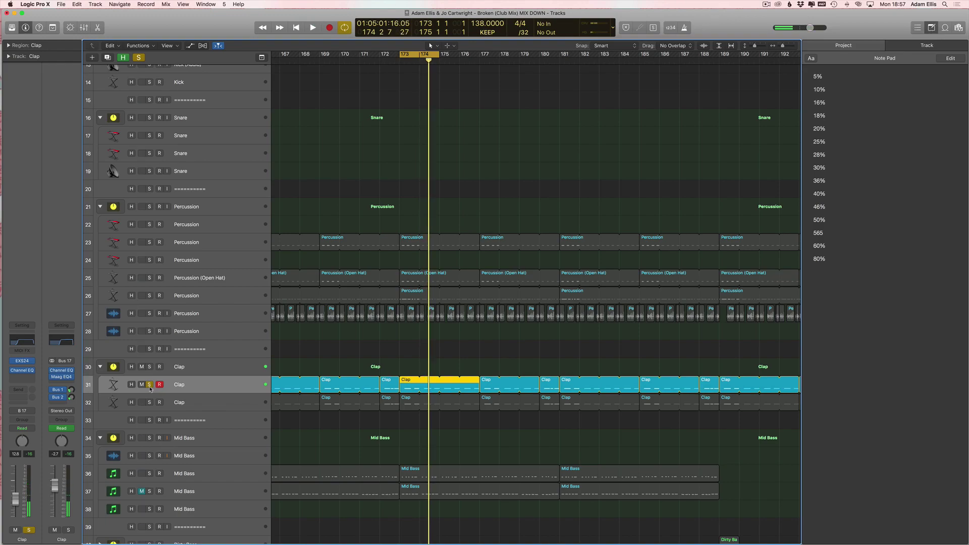
# Step: Switch the solo from Clap track 31 to Clap track 32 and play it over the cycle
pyautogui.click(150, 386)
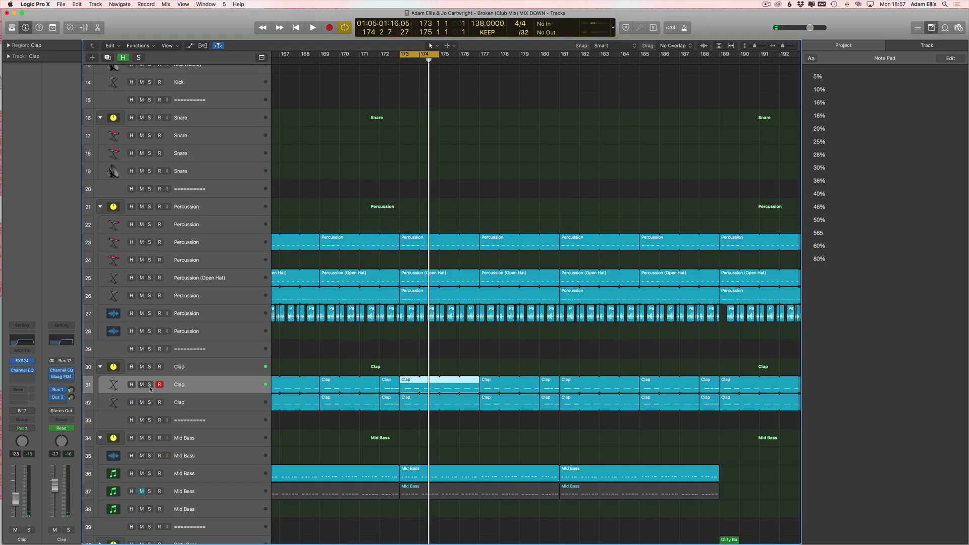
pyautogui.click(179, 403)
pyautogui.click(150, 402)
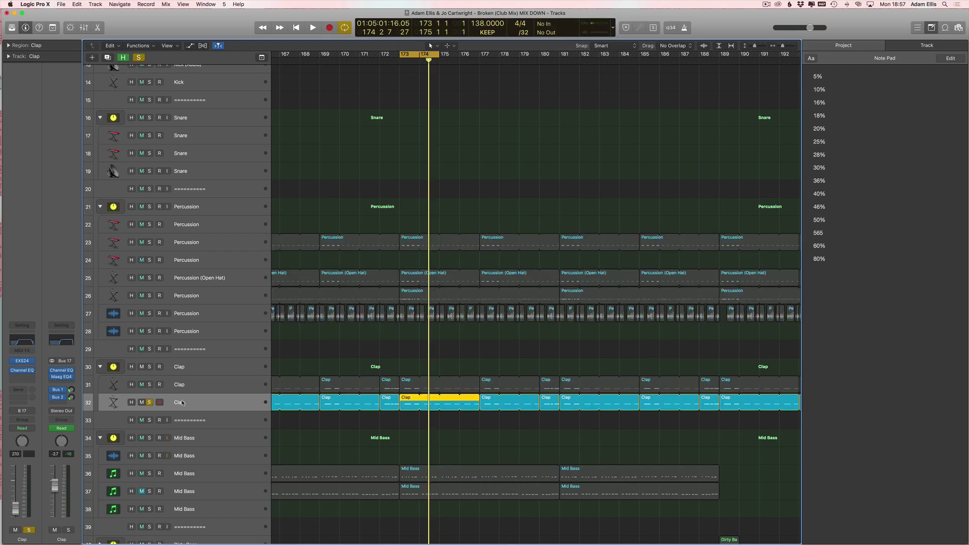
pyautogui.click(312, 28)
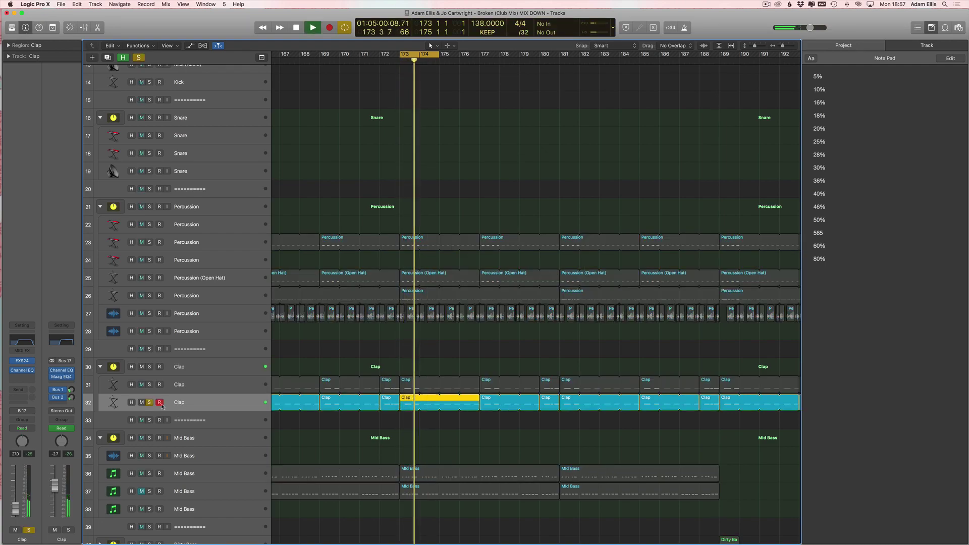
# Step: Select Clap track 31 and add it to the solo with Clap track 32 during playback
pyautogui.click(151, 386)
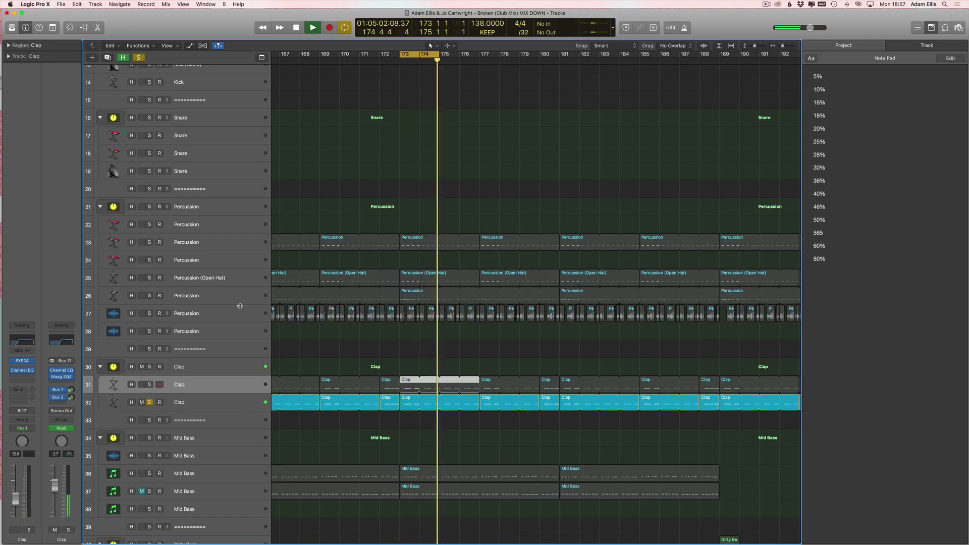
pyautogui.scroll(-5, 151, 290)
pyautogui.click(150, 290)
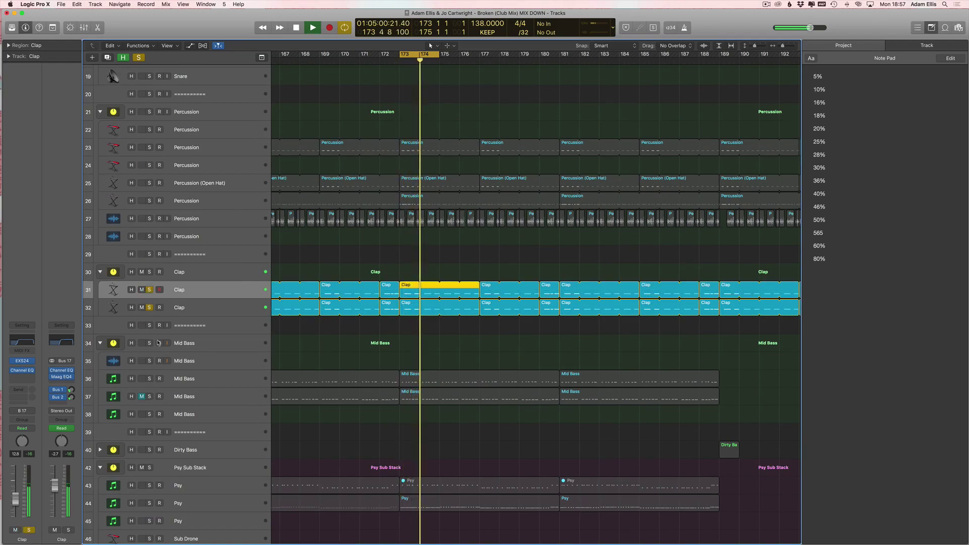
# Step: Add Percussion tracks 27, 26, 25 and 23 one by one to the soloed claps while the cycle plays
pyautogui.click(149, 218)
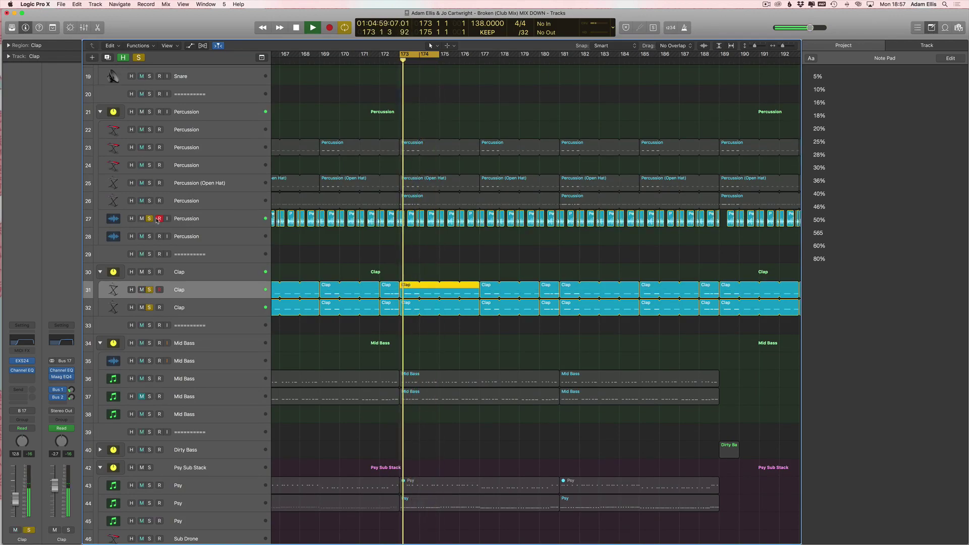
pyautogui.click(150, 201)
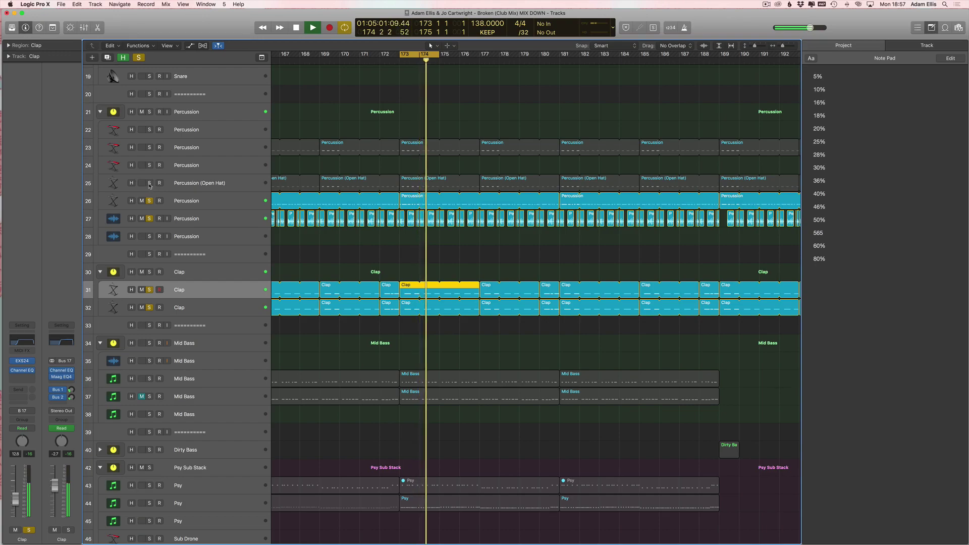
pyautogui.click(149, 183)
pyautogui.click(149, 147)
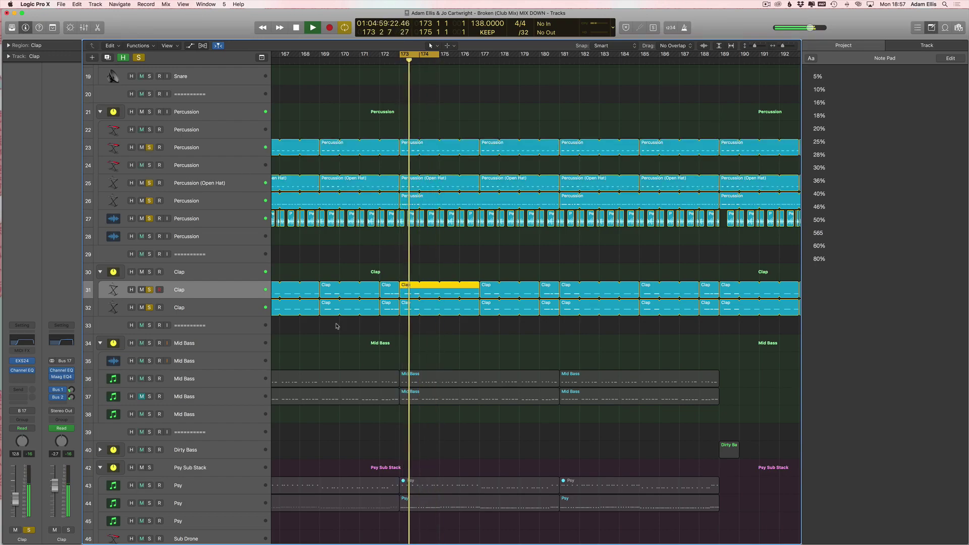
# Step: Clear all solos to hear the full mix with the kick, and stop playback
pyautogui.scroll(10, 253, 324)
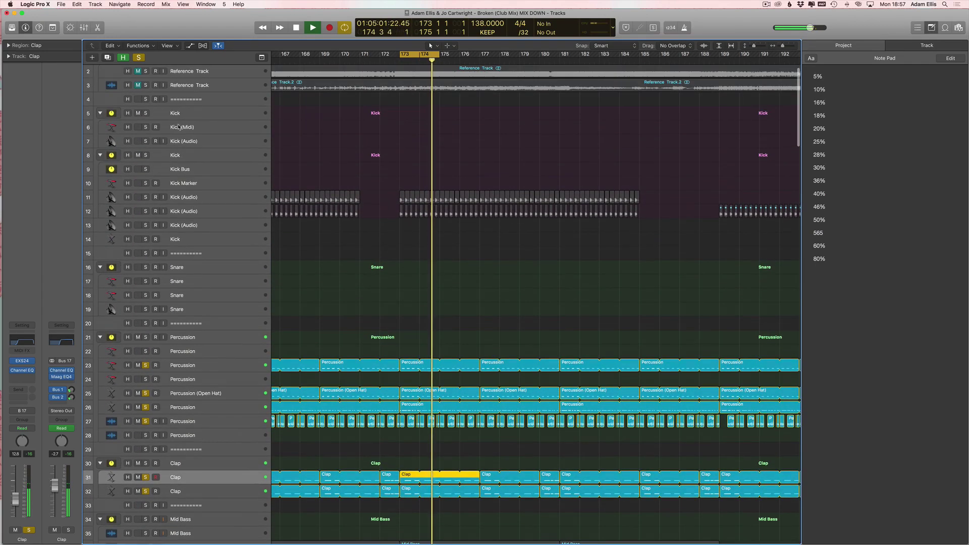
pyautogui.click(139, 58)
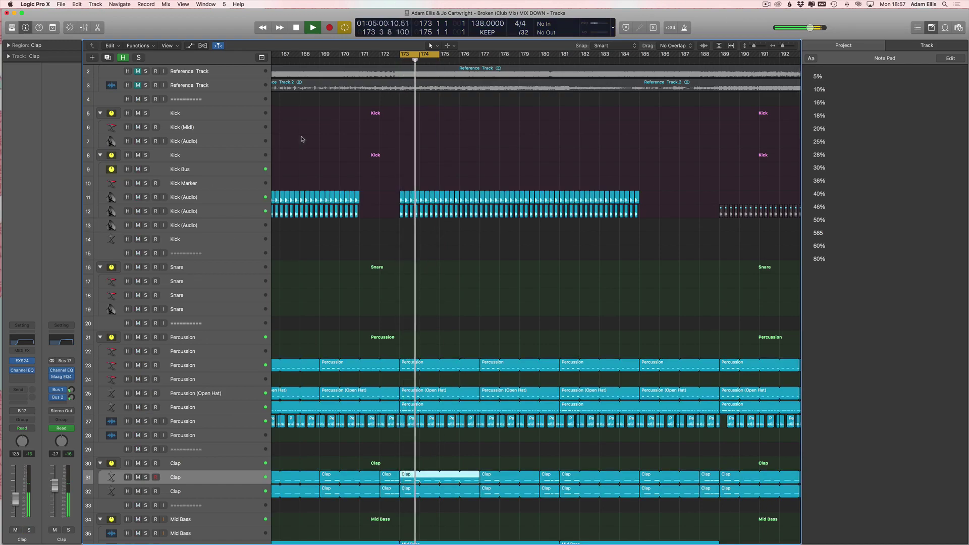
pyautogui.press('space')
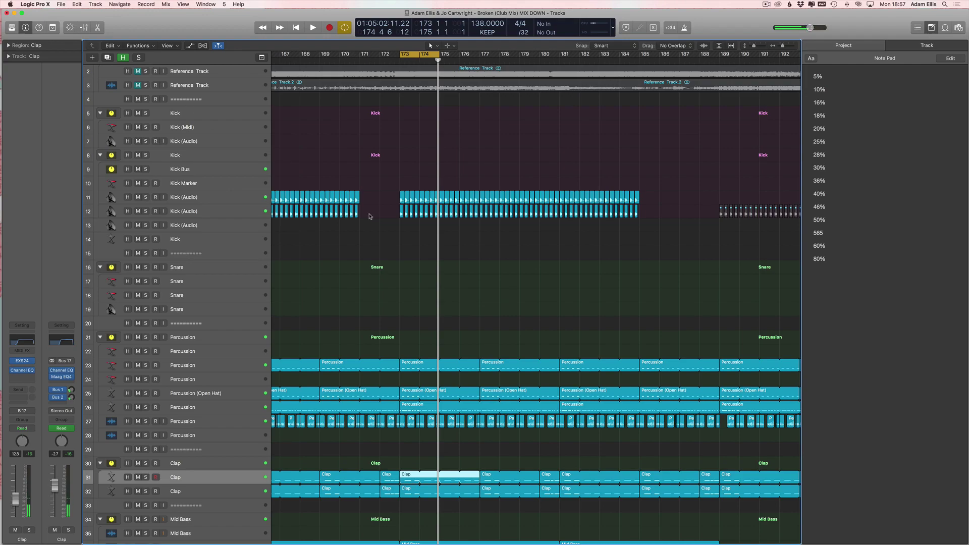
# Step: Select and solo the divider track 39, and examine the opening section of the whole arrangement
pyautogui.press('super+Left')
pyautogui.press('super+Left')
pyautogui.press('super+Left')
pyautogui.scroll(-10, 363, 220)
pyautogui.hscroll(-20, 360, 210)
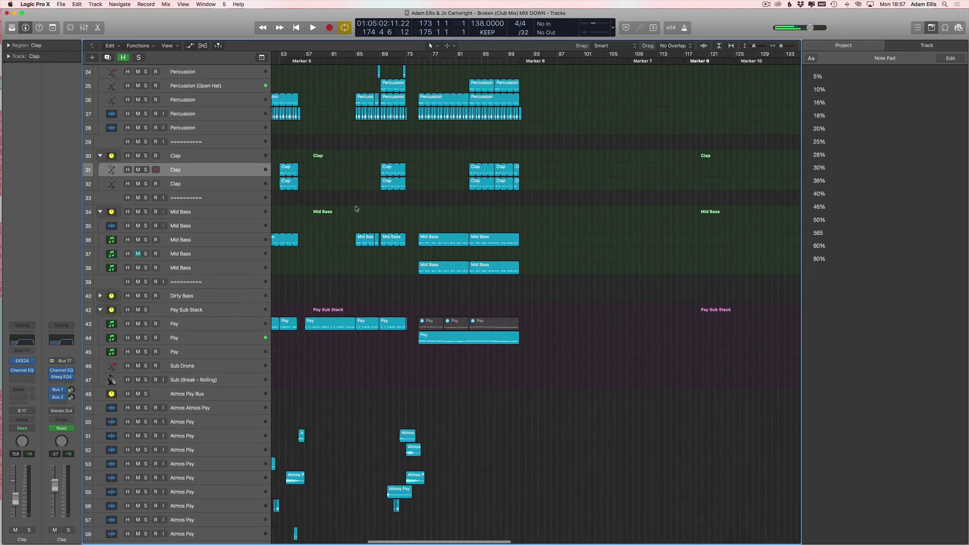
pyautogui.hscroll(-15, 356, 208)
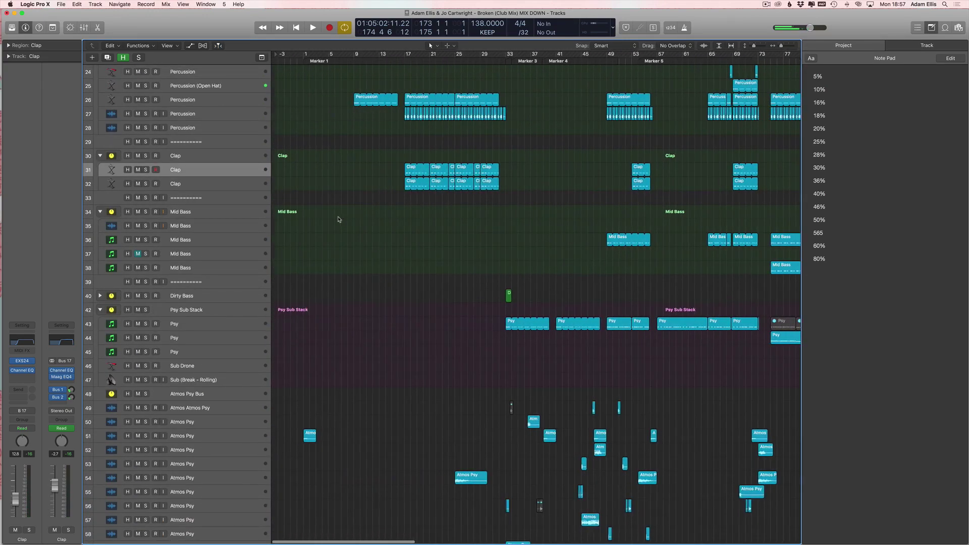
pyautogui.click(205, 281)
pyautogui.scroll(-15, 418, 241)
pyautogui.scroll(20, 420, 240)
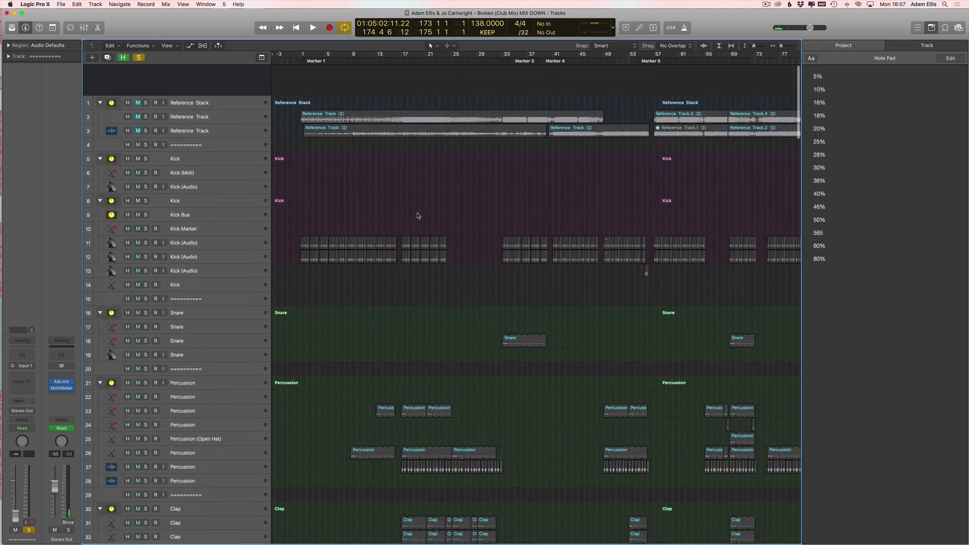
# Step: Close the project Note Pad to give the arrangement the full window width
pyautogui.press('p')
pyautogui.press('p')
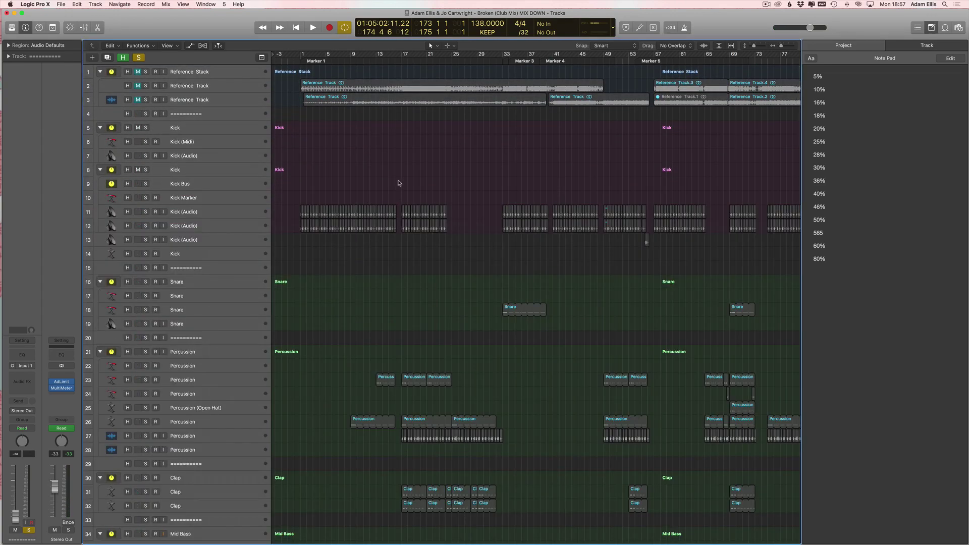
pyautogui.press('f')
pyautogui.press('f')
# Step: Examine the opening section's tracks from Percussion down to the Rise & Fall effects
pyautogui.scroll(-10, 372, 193)
pyautogui.scroll(-15, 383, 238)
pyautogui.hscroll(3, 384, 237)
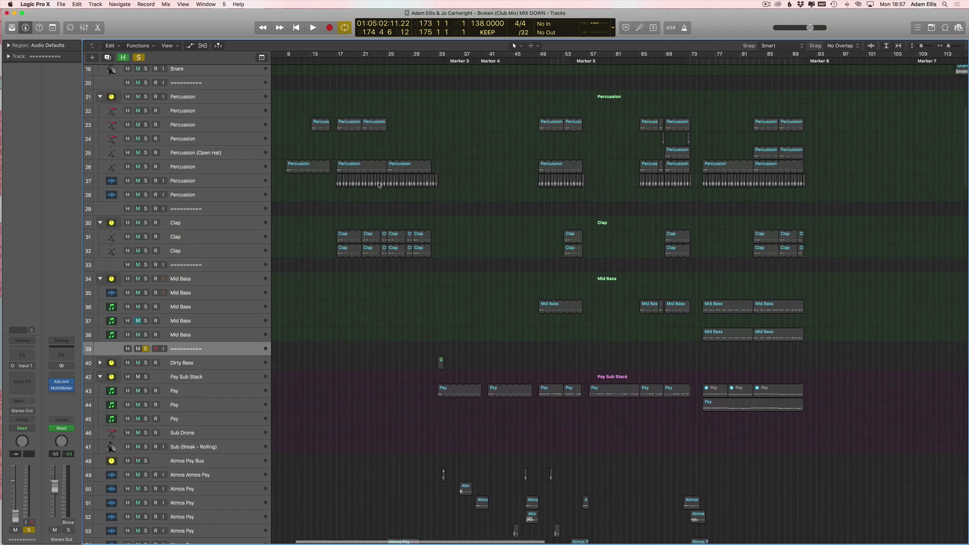
pyautogui.scroll(-15, 395, 288)
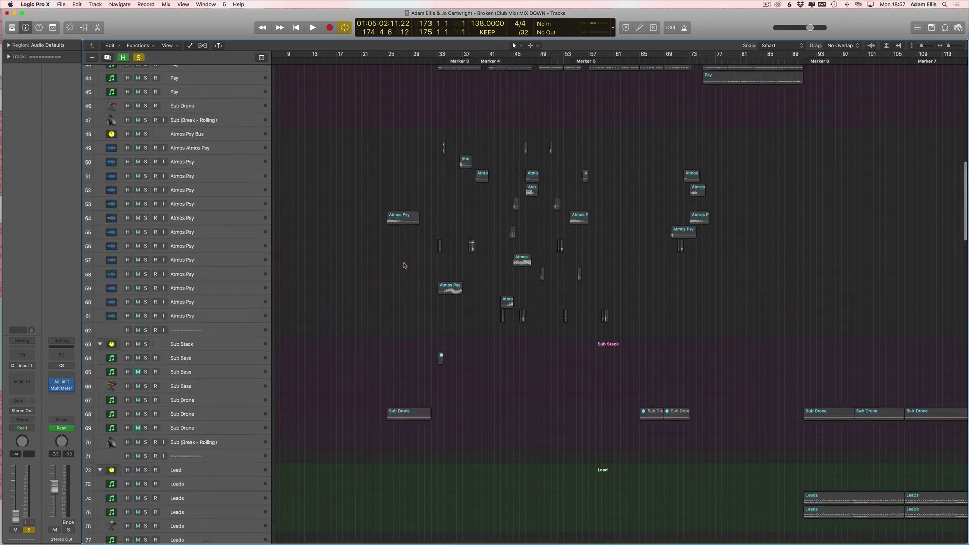
pyautogui.hscroll(-3, 383, 245)
pyautogui.scroll(8, 386, 250)
pyautogui.scroll(-20, 302, 341)
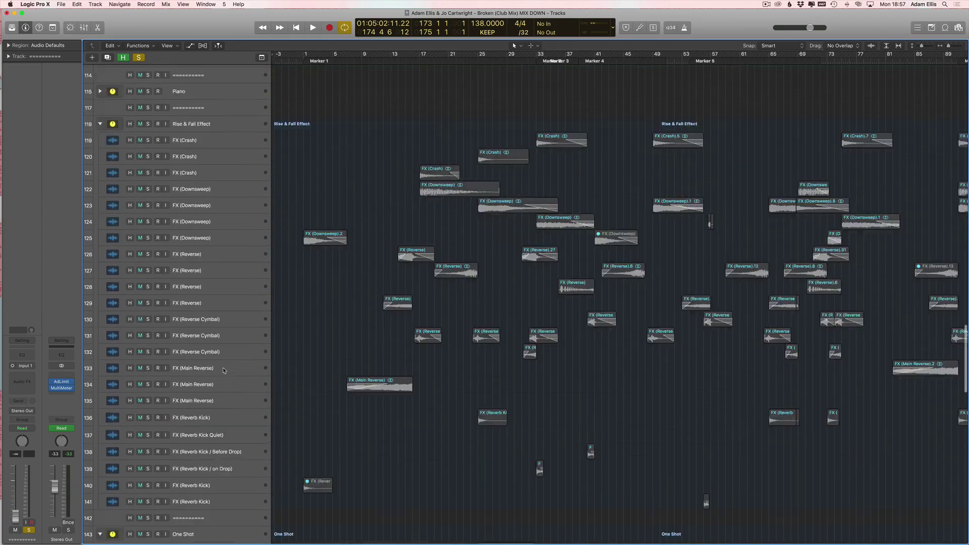
pyautogui.scroll(20, 384, 263)
pyautogui.scroll(6, 552, 69)
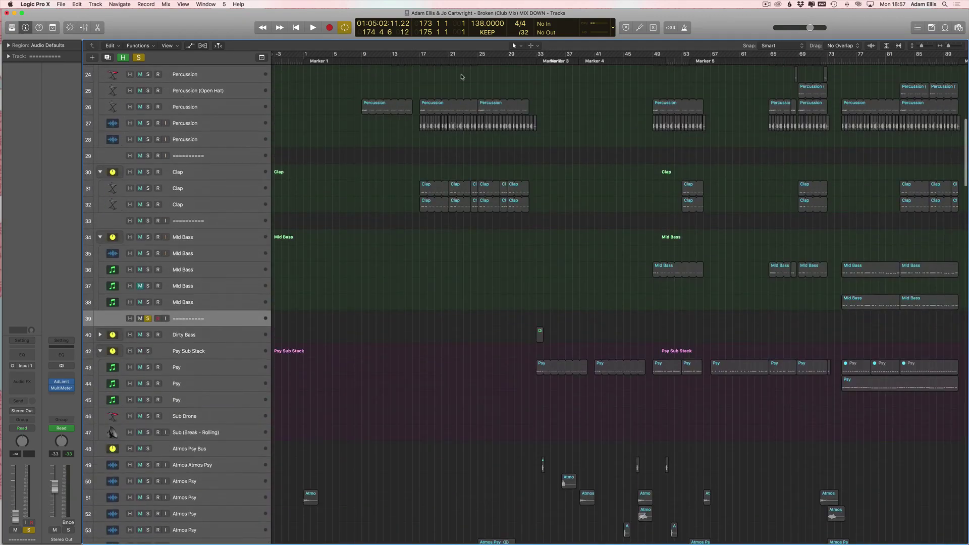
# Step: Set the cycle range to bars 17 to 32 and shorten track 26's Percussion region at bar 25 to end around bar 28
pyautogui.moveTo(419, 54); pyautogui.dragTo(530, 77)
pyautogui.scroll(3, 520, 96)
pyautogui.moveTo(533, 111); pyautogui.dragTo(499, 111)
pyautogui.hscroll(1, 497, 110)
# Step: Turn off the active solo so that all tracks are audible in the arrangement
pyautogui.click(141, 59)
pyautogui.scroll(1, 252, 177)
pyautogui.scroll(10, 304, 248)
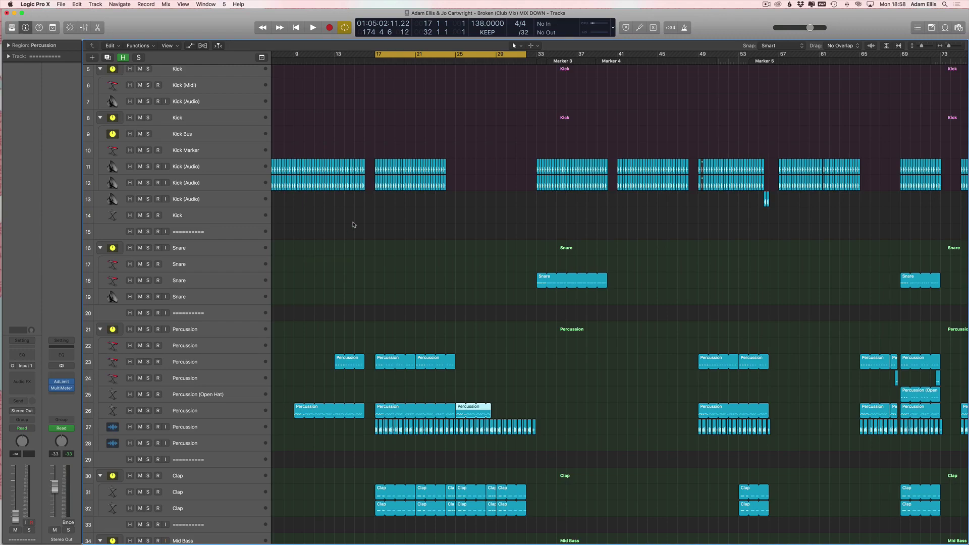
# Step: Deselect the Percussion region and examine the kick, percussion, clap, atmosphere and FX tracks around bars 17 to 32
pyautogui.scroll(-2, 388, 171)
pyautogui.moveTo(497, 107); pyautogui.dragTo(364, 169)
pyautogui.moveTo(377, 108); pyautogui.dragTo(497, 199)
pyautogui.click(496, 200)
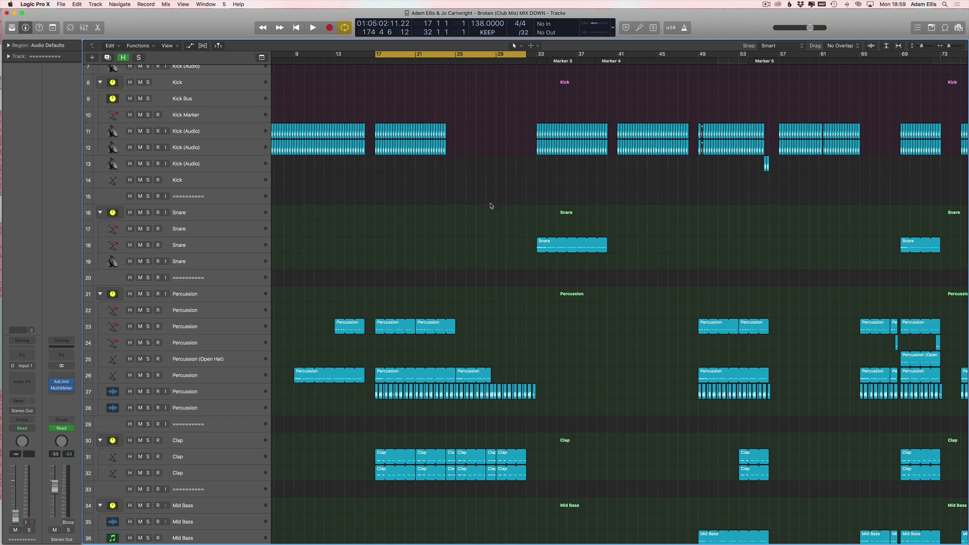
pyautogui.scroll(-5, 493, 202)
pyautogui.scroll(-20, 457, 217)
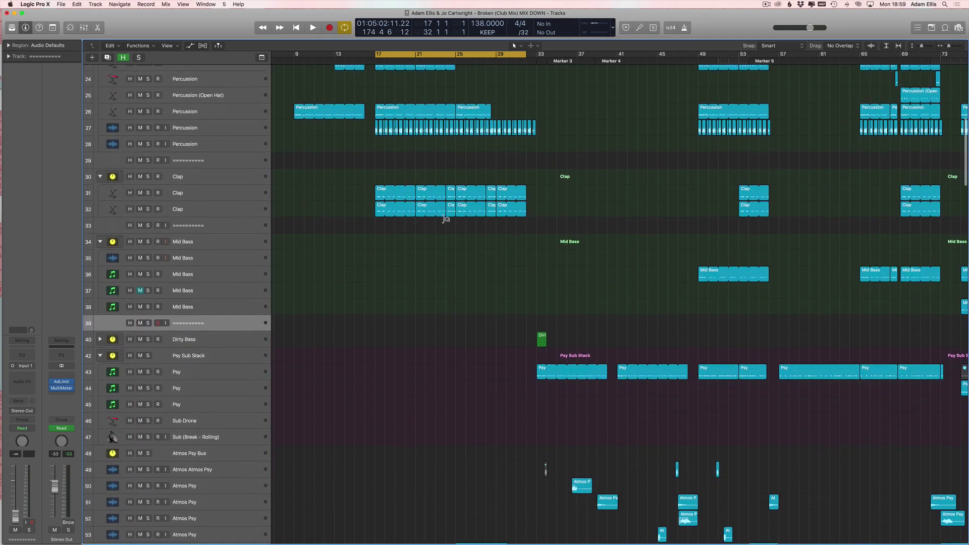
pyautogui.scroll(6, 378, 187)
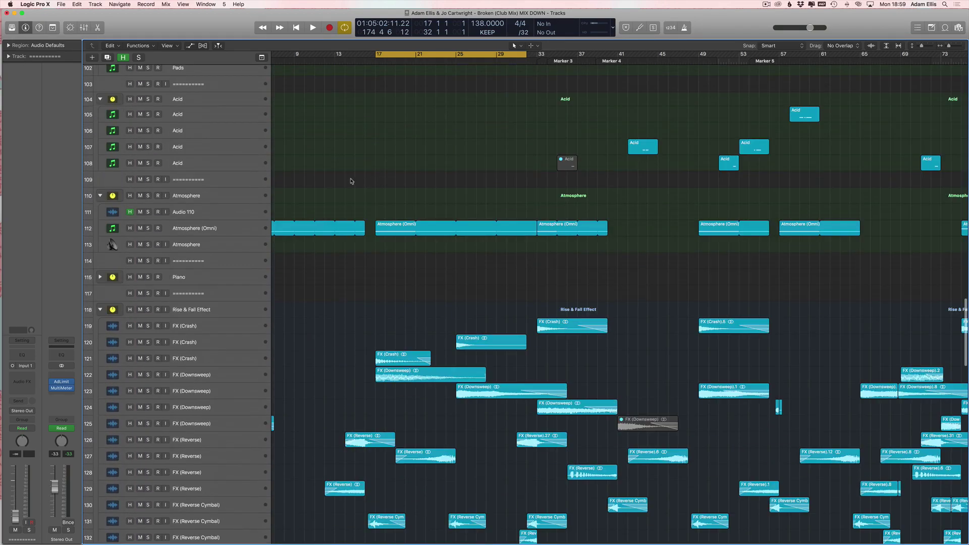
# Step: Solo the Atmosphere (Omni) track 112, select it during playback and open its Channel EQ
pyautogui.click(148, 228)
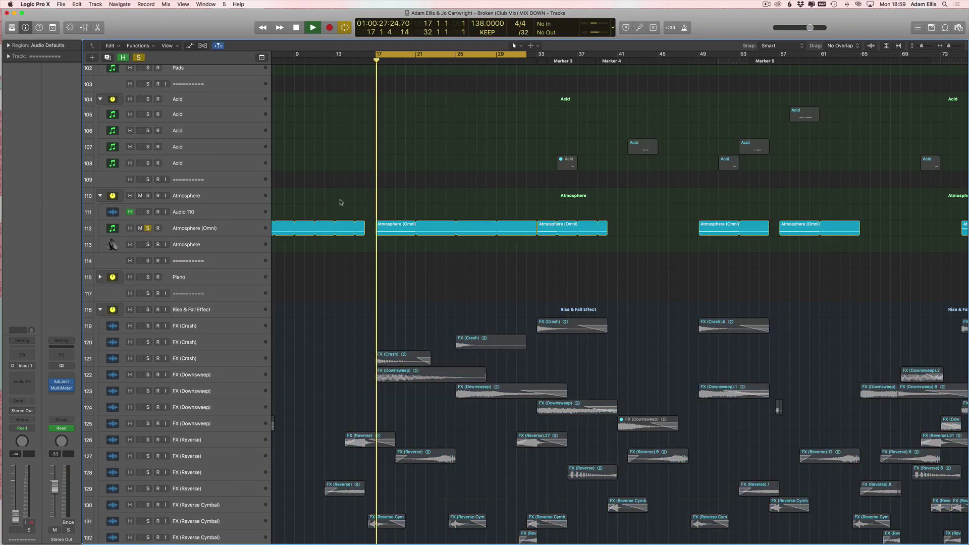
pyautogui.click(201, 233)
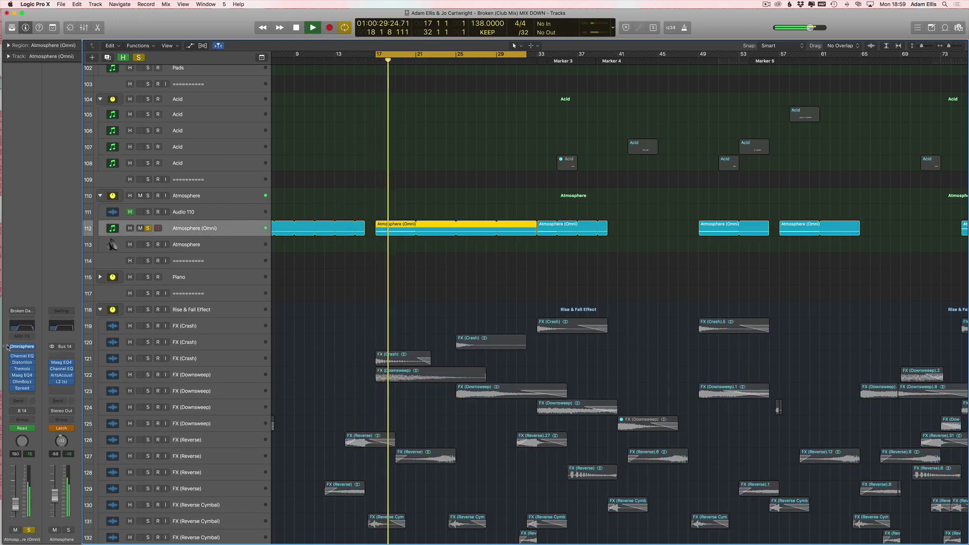
pyautogui.click(21, 356)
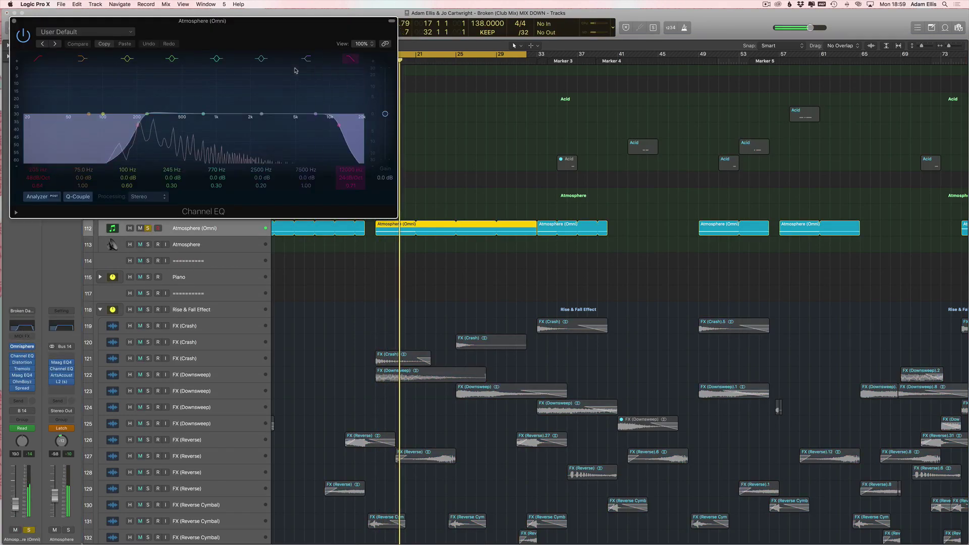
# Step: Try lowering the high-cut filter of the Atmosphere (Omni) Channel EQ to 5200 Hz and compare it with the original setting
pyautogui.moveTo(339, 121); pyautogui.dragTo(297, 125)
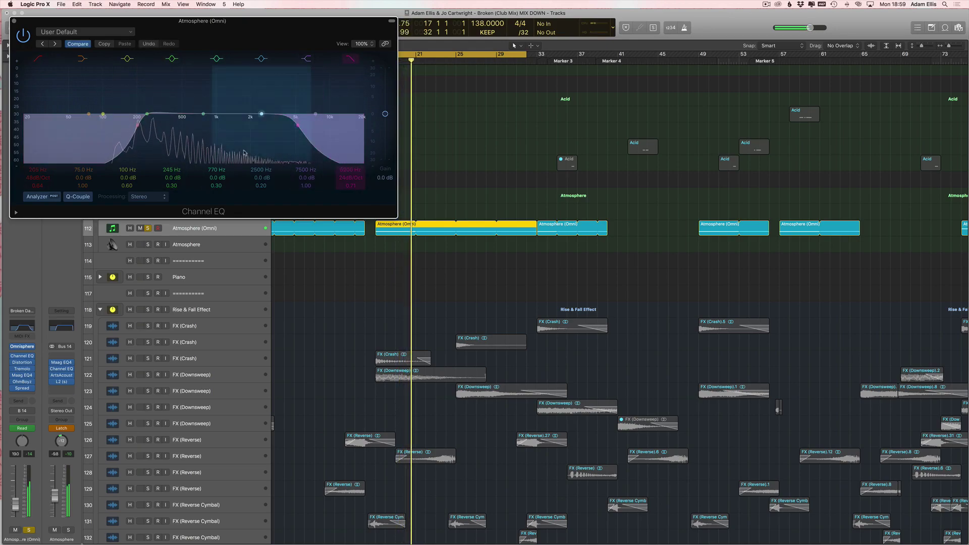
pyautogui.moveTo(78, 41); pyautogui.dragTo(77, 43)
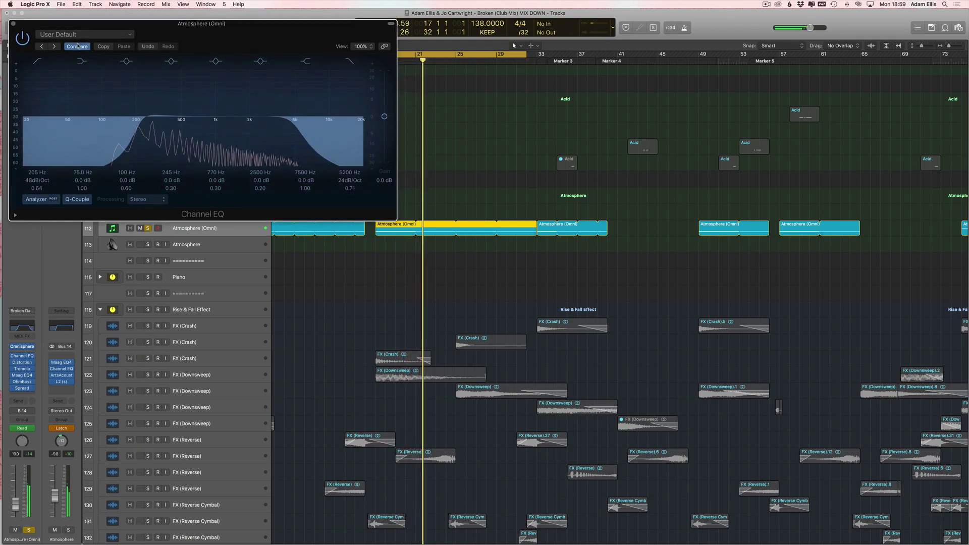
pyautogui.click(78, 46)
# Step: Move the Channel EQ window aside and add the Kick (Audio) tracks 11 and 12 to the solo
pyautogui.moveTo(15, 25); pyautogui.dragTo(532, 112)
pyautogui.scroll(10, 353, 278)
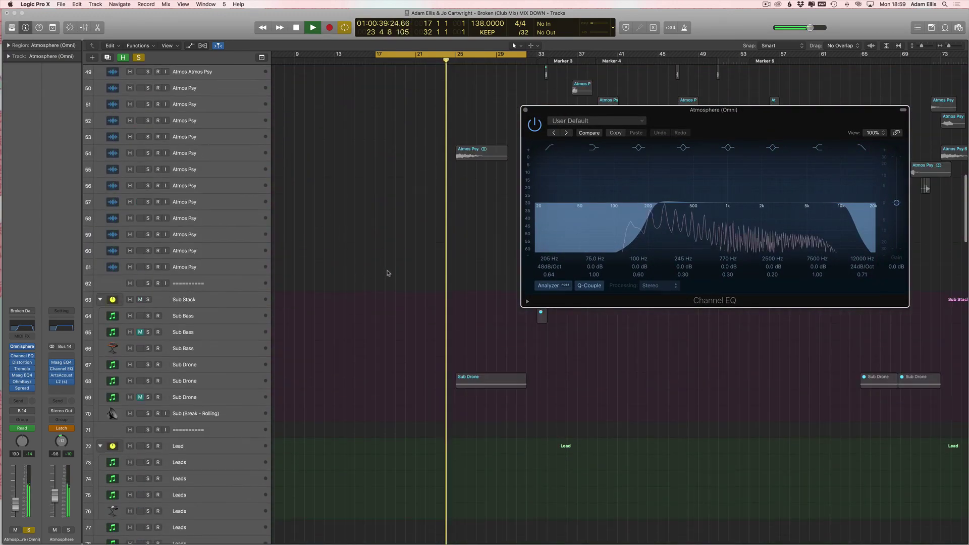
pyautogui.scroll(5, 389, 272)
pyautogui.scroll(4, 121, 187)
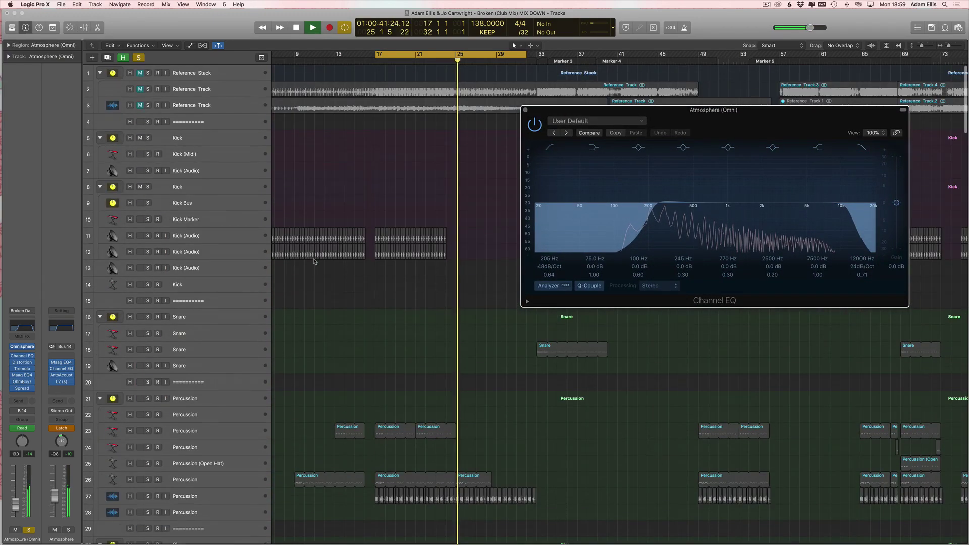
pyautogui.moveTo(656, 109); pyautogui.dragTo(725, 107)
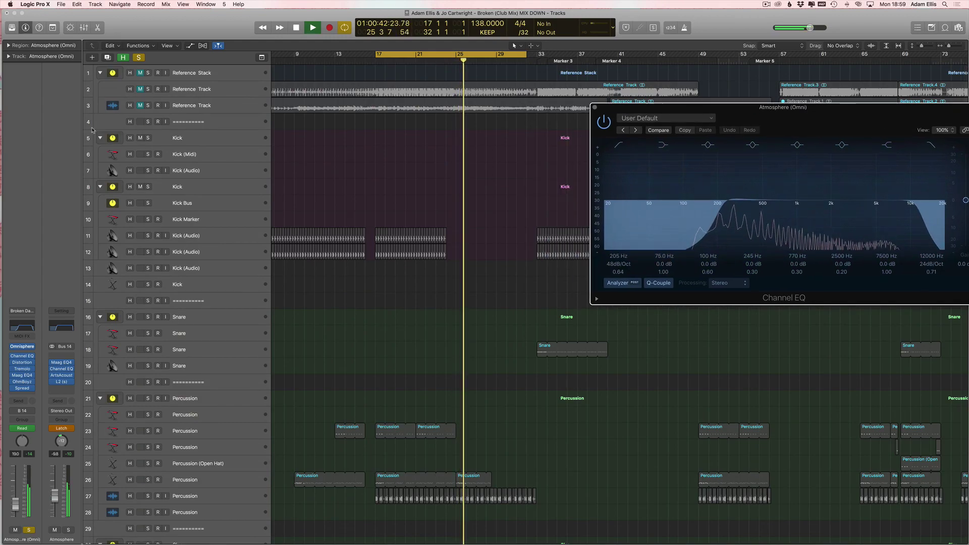
pyautogui.click(148, 235)
pyautogui.click(148, 251)
# Step: Shorten the cycle range to bars 17 to 19 and play it from bar 17
pyautogui.click(380, 54)
pyautogui.moveTo(380, 54); pyautogui.dragTo(396, 54)
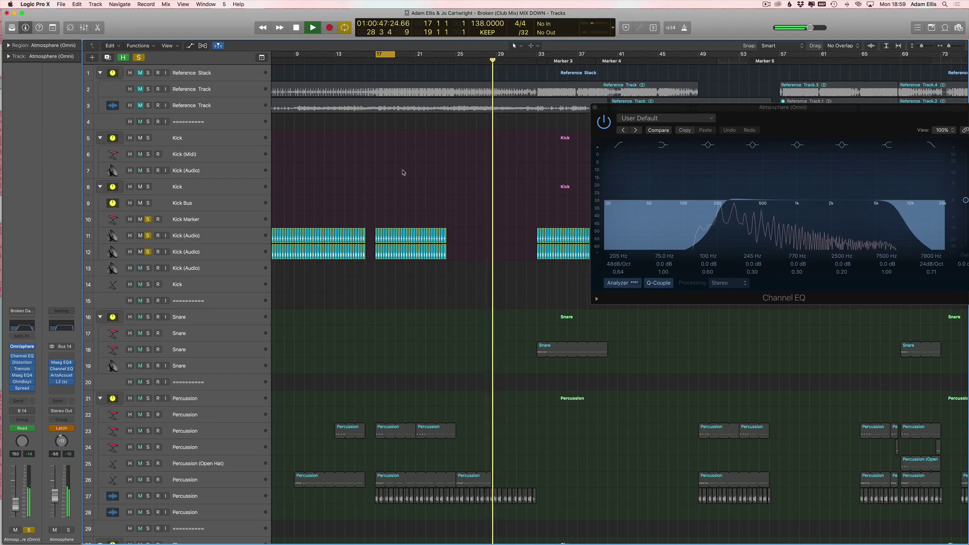
pyautogui.press('space')
# Step: Add the Percussion stack and the Clap tracks 31 and 32 to the soloed layers
pyautogui.scroll(-4, 135, 155)
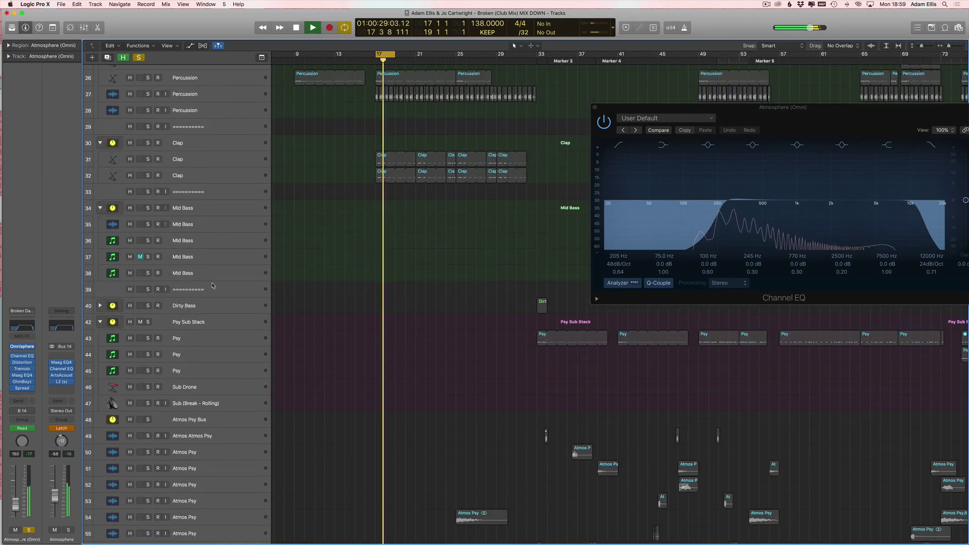
pyautogui.click(148, 114)
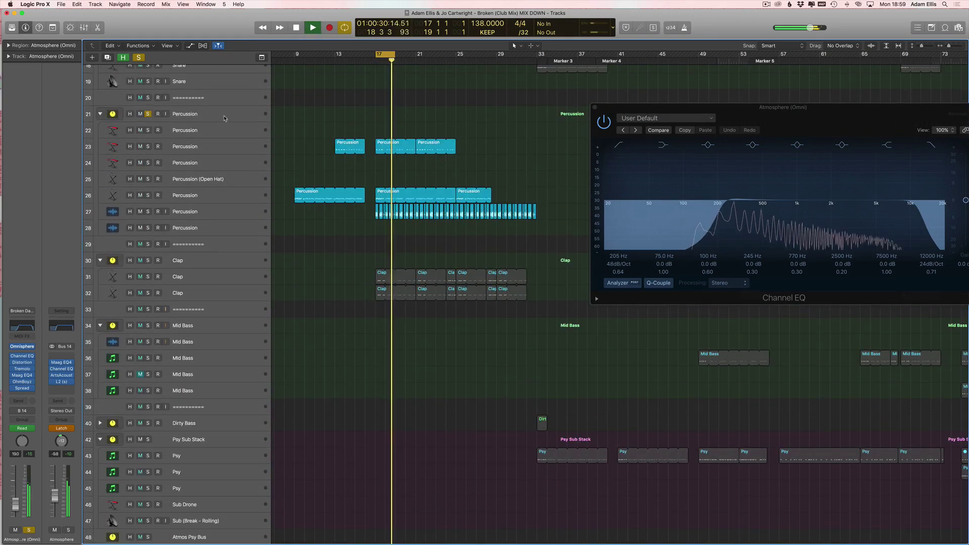
pyautogui.click(148, 292)
# Step: Add the Vocal Atmos track 183 and the lowest Sampled Psy track 205 to the soloed layers
pyautogui.scroll(-15, 332, 259)
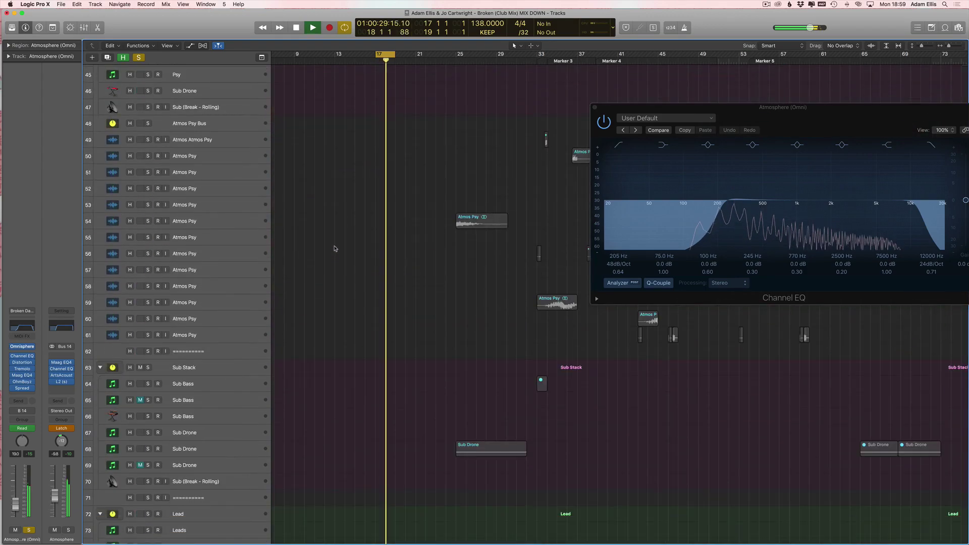
pyautogui.scroll(-6, 402, 256)
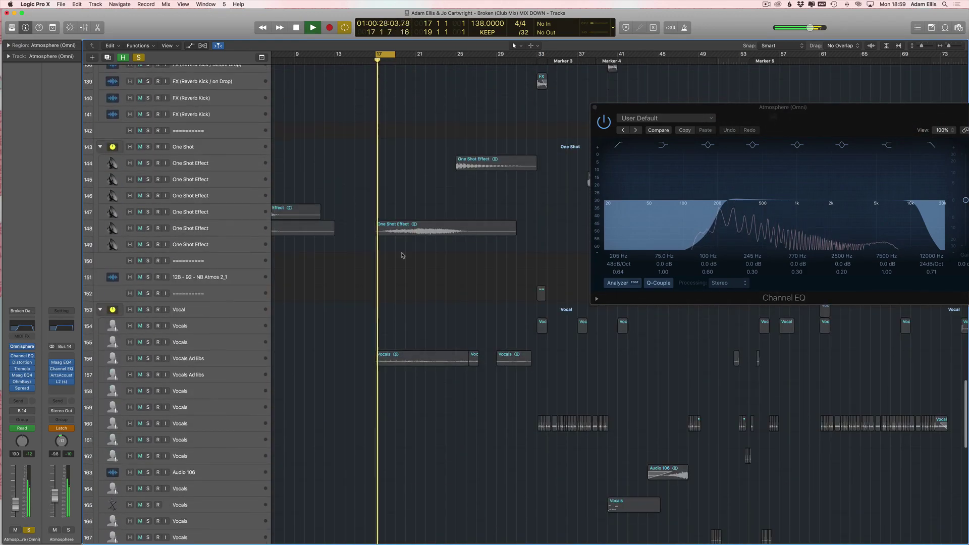
pyautogui.scroll(-5, 362, 313)
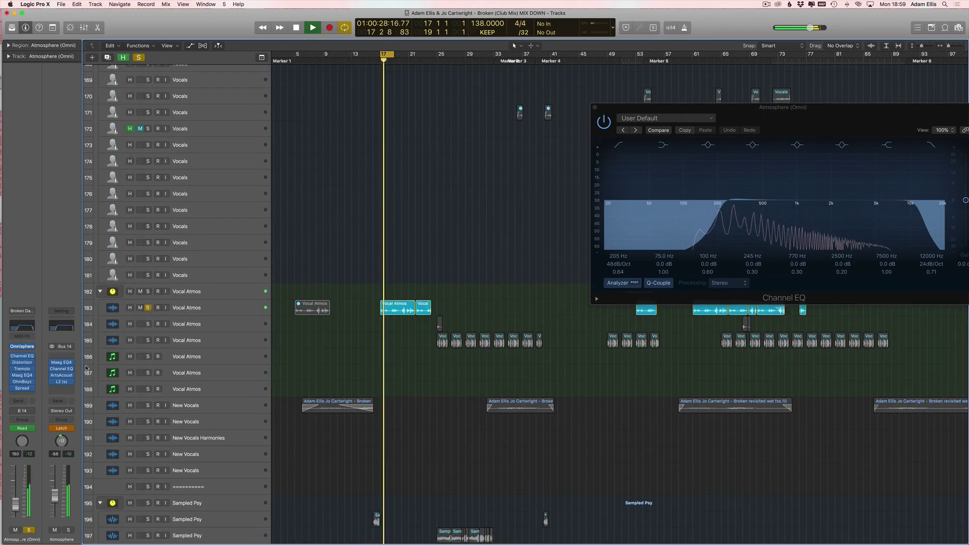
pyautogui.scroll(-3, 113, 444)
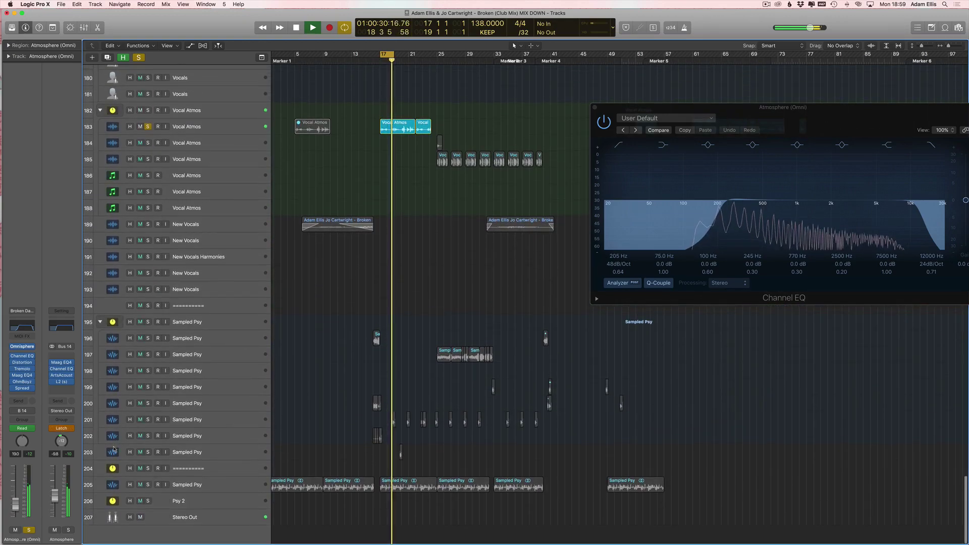
# Step: Turn off the solos on the Atmosphere (Omni), Percussion, Clap and Kick (Audio) tracks
pyautogui.scroll(10, 307, 247)
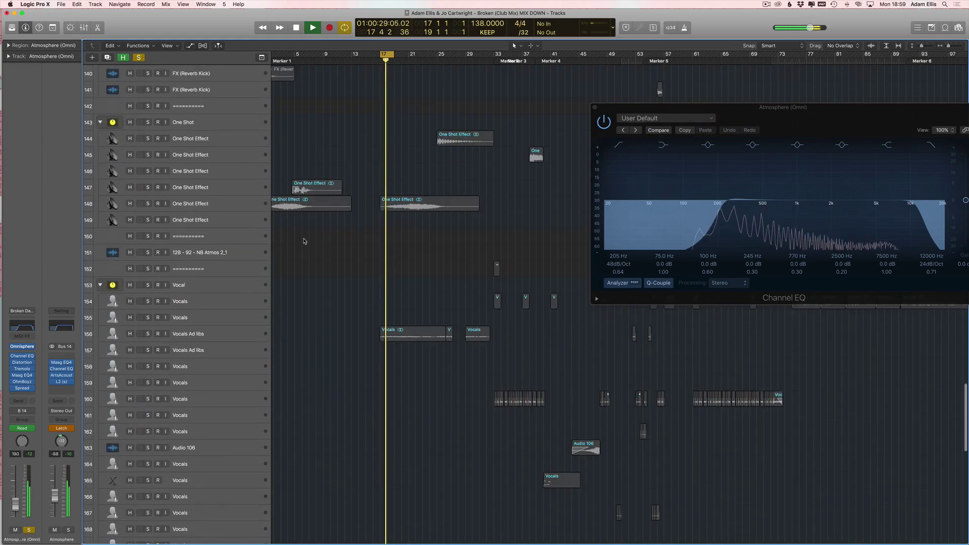
pyautogui.scroll(6, 307, 248)
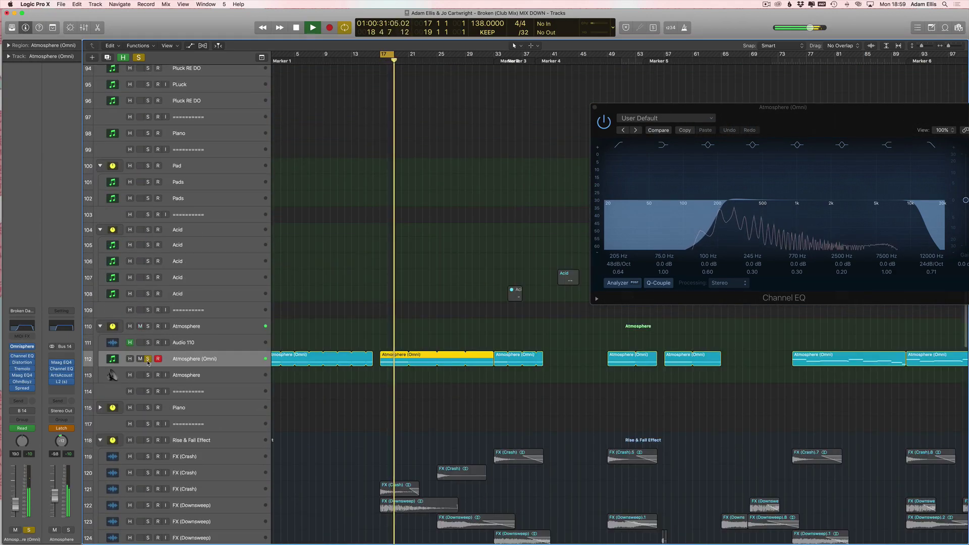
pyautogui.scroll(12, 229, 255)
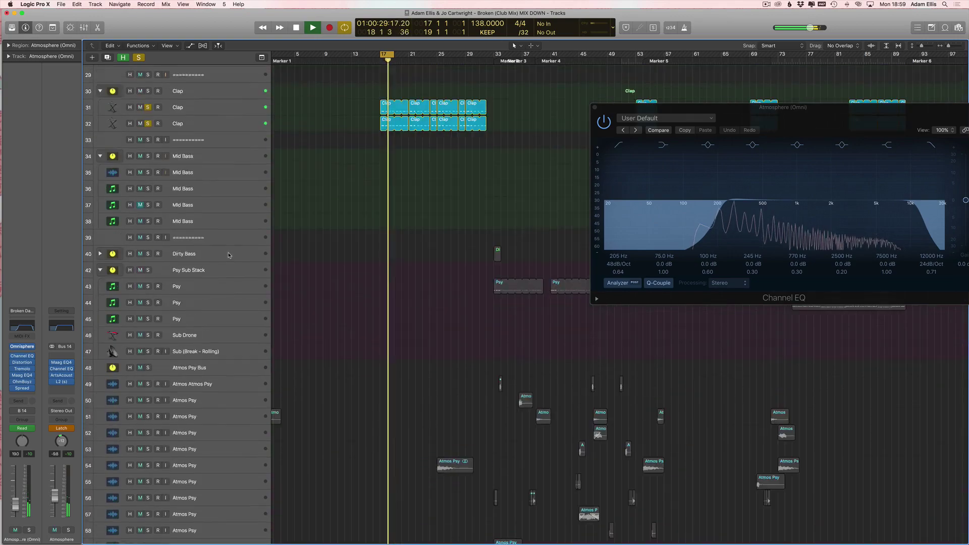
pyautogui.scroll(4, 238, 278)
pyautogui.click(148, 224)
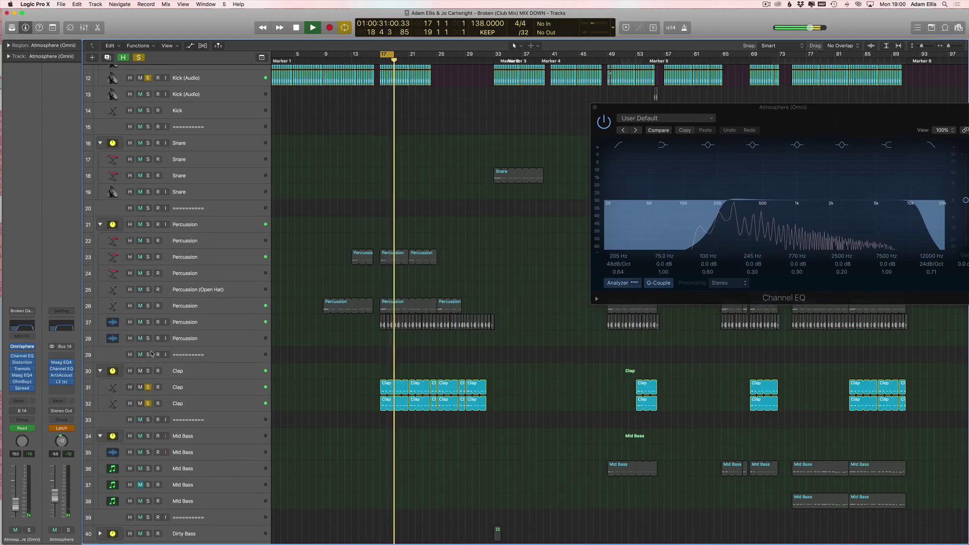
pyautogui.click(148, 389)
pyautogui.click(147, 403)
pyautogui.click(148, 78)
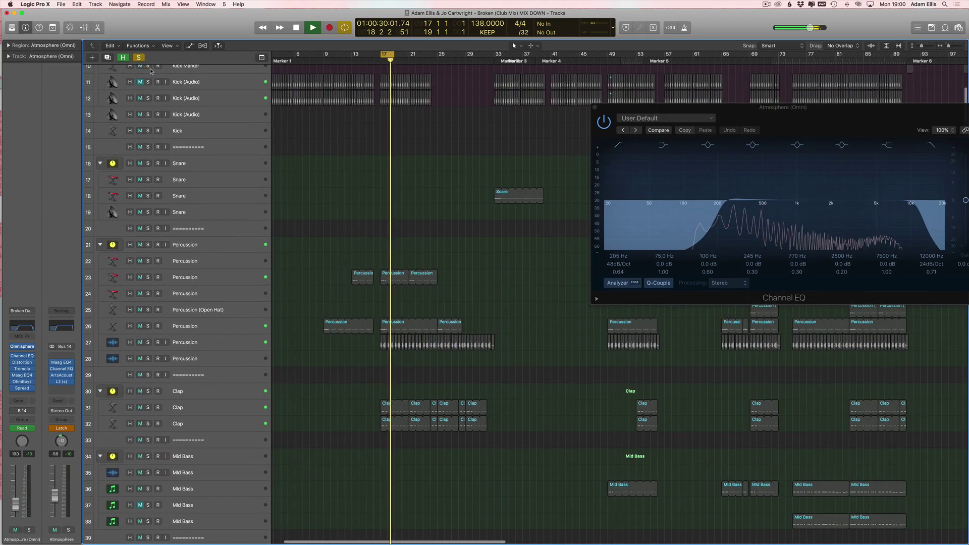
# Step: Turn off the Vocal Atmos solo and the cycle, and select the soloed Sampled Psy track 205
pyautogui.scroll(-18, 293, 179)
pyautogui.scroll(-20, 293, 179)
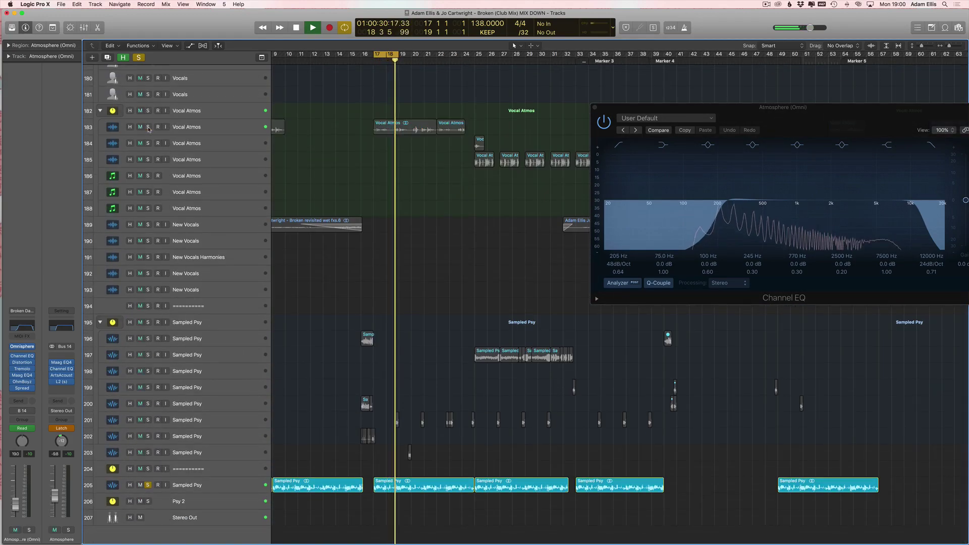
pyautogui.scroll(-6, 439, 402)
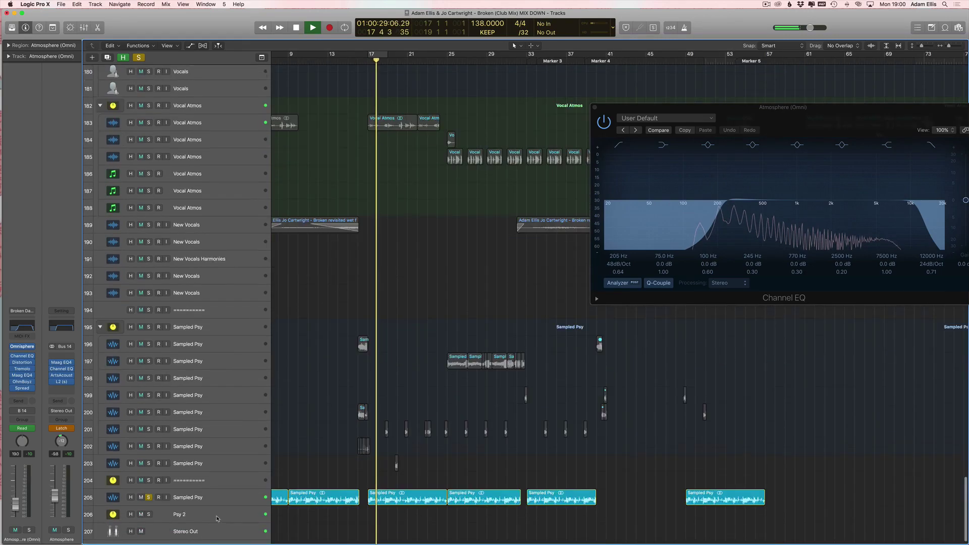
pyautogui.click(227, 480)
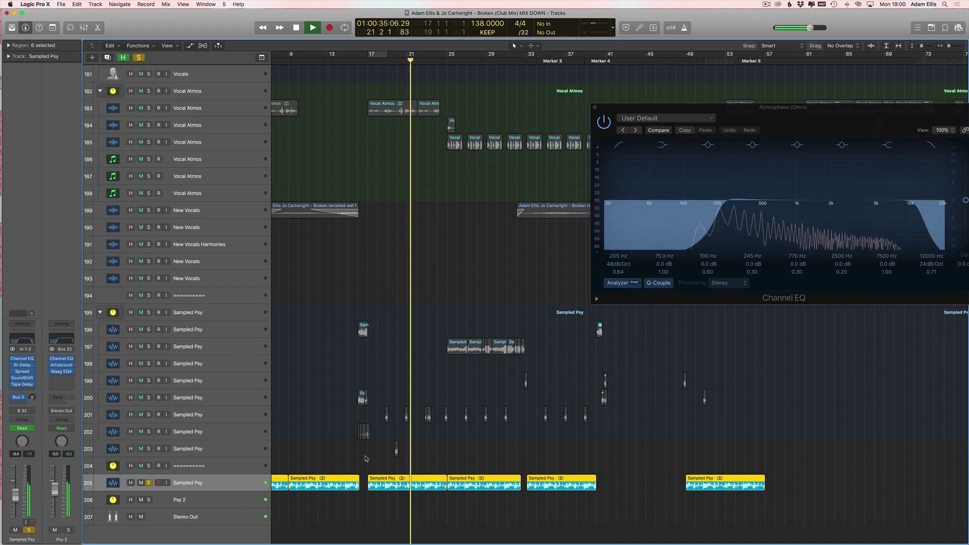
pyautogui.click(504, 456)
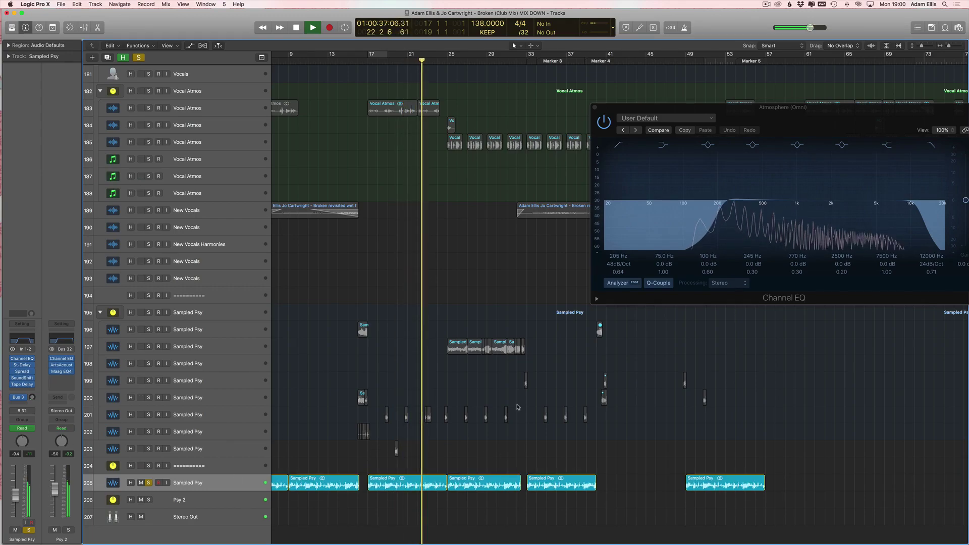
# Step: Stop playback and clear all active solos
pyautogui.scroll(5, 504, 414)
pyautogui.press('space')
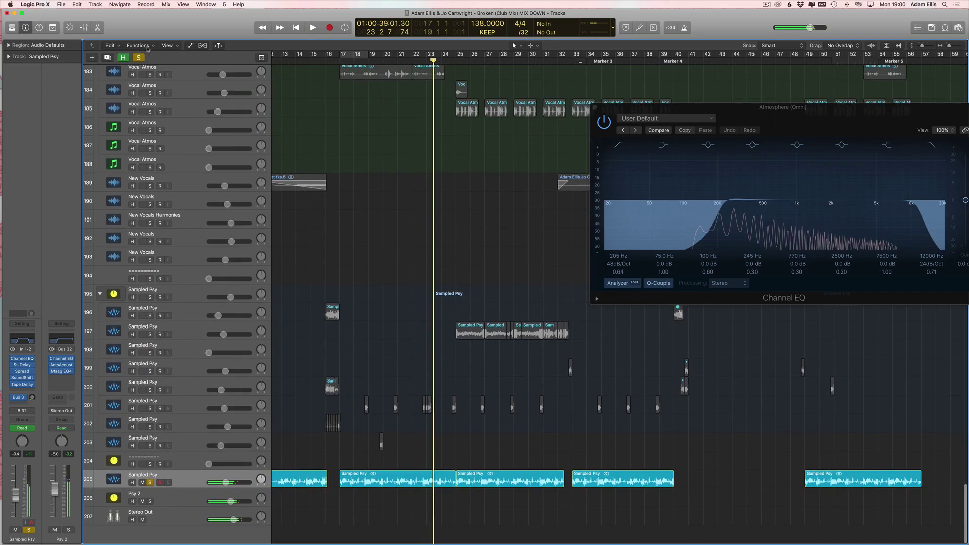
pyautogui.click(139, 58)
pyautogui.scroll(2, 156, 394)
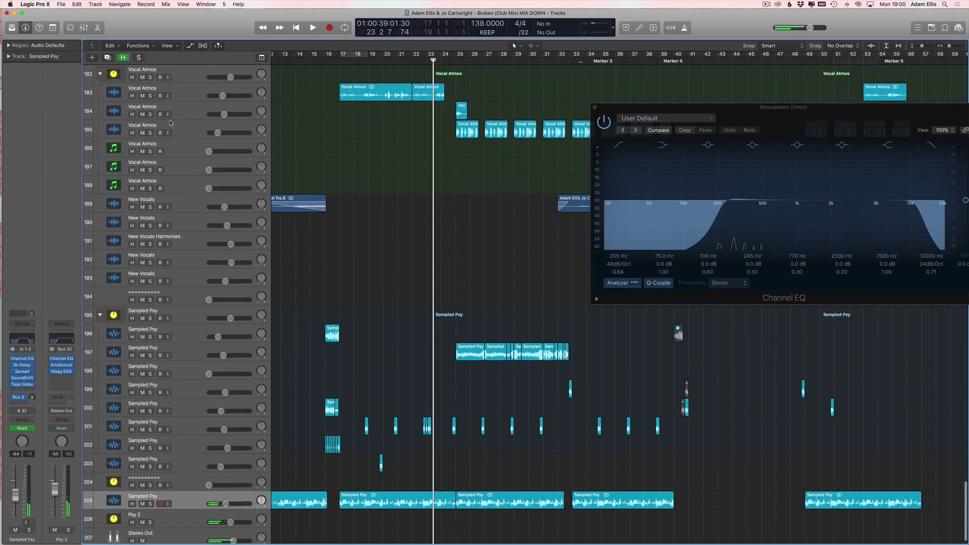
pyautogui.scroll(-2, 161, 437)
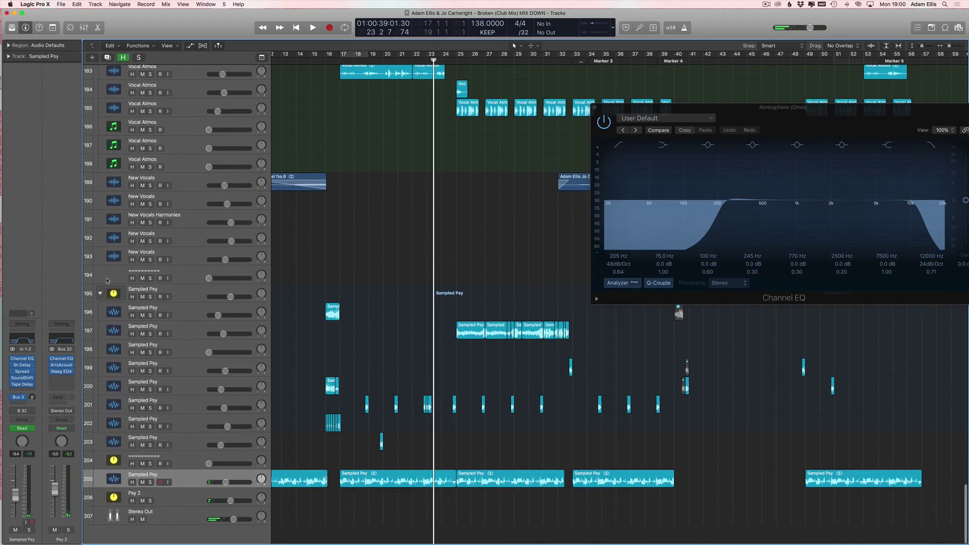
# Step: Solo the empty separator track 194 and delete the two Sampled Psy regions on track 205 between bar 25 and about bar 40
pyautogui.click(149, 281)
pyautogui.moveTo(672, 445); pyautogui.dragTo(454, 484)
pyautogui.press('Delete')
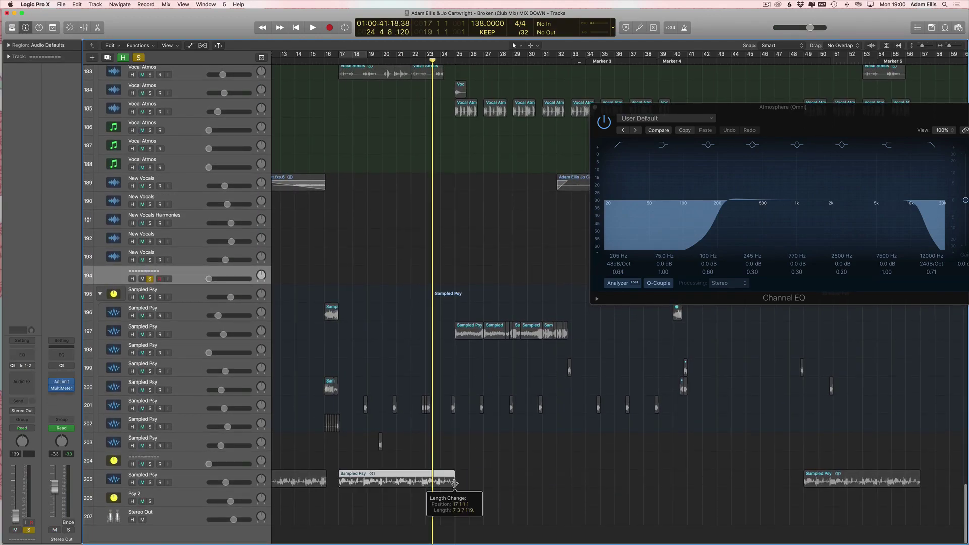
# Step: Set the cycle range to bars 17 to 24
pyautogui.click(346, 112)
pyautogui.moveTo(342, 55); pyautogui.dragTo(437, 56)
# Step: Bypass all inserts on the Sampled Psy track 205 and the ArtsAcoustic and Maag EQ4 inserts on the Psy 2 bus
pyautogui.click(143, 483)
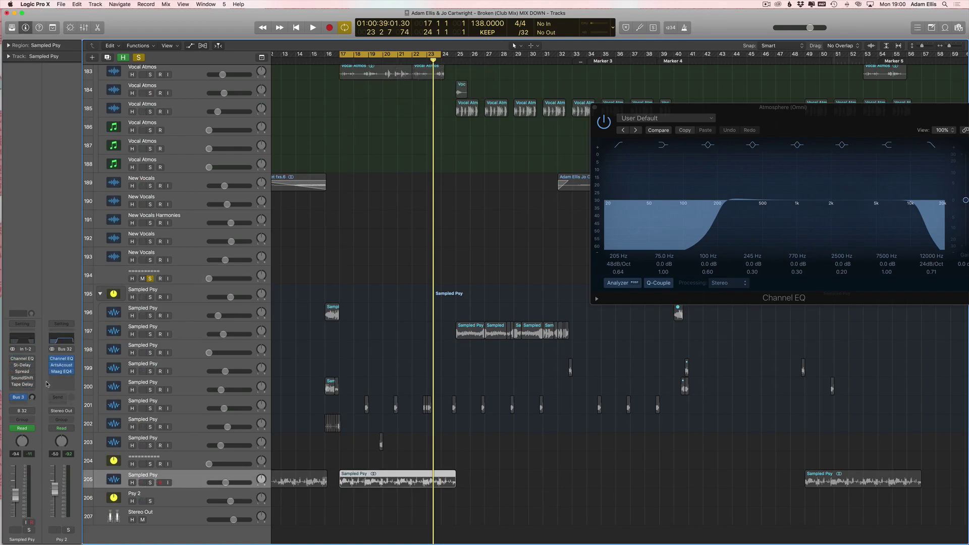
pyautogui.press('space')
pyautogui.press('space')
pyautogui.click(72, 359)
pyautogui.click(51, 370)
# Step: Solo the Sampled Psy track 205, play it through the cycle with its effects bypassed and stop playback
pyautogui.press('space')
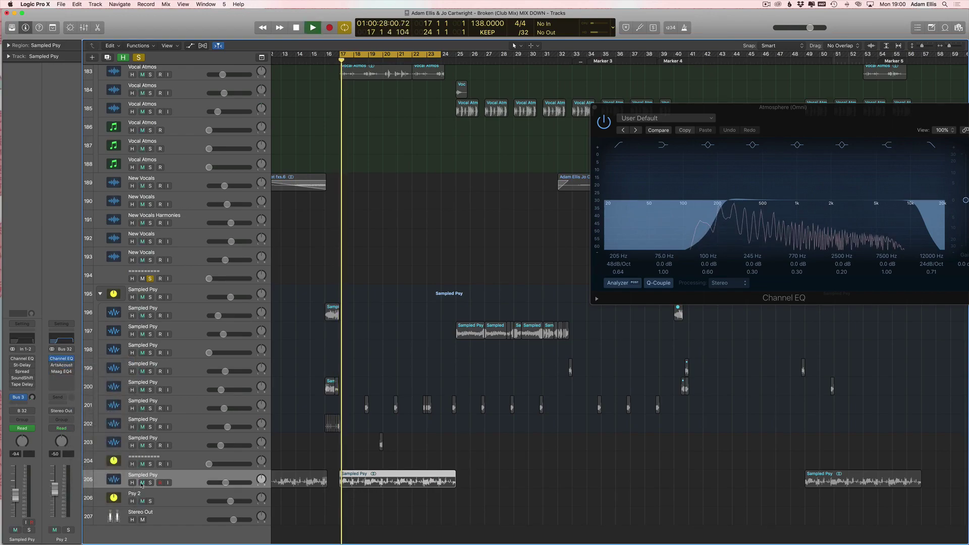
pyautogui.press('s')
pyautogui.press('space')
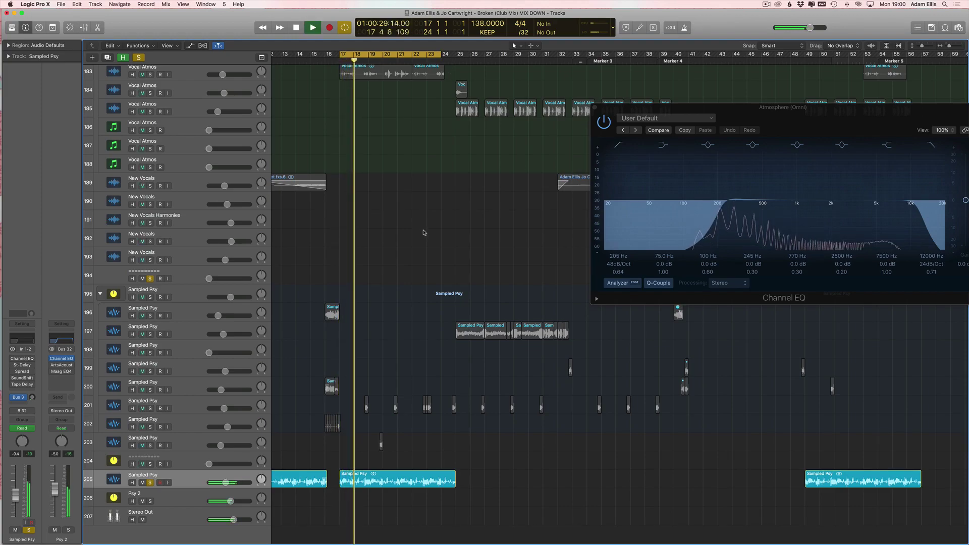
pyautogui.hscroll(-3, 423, 232)
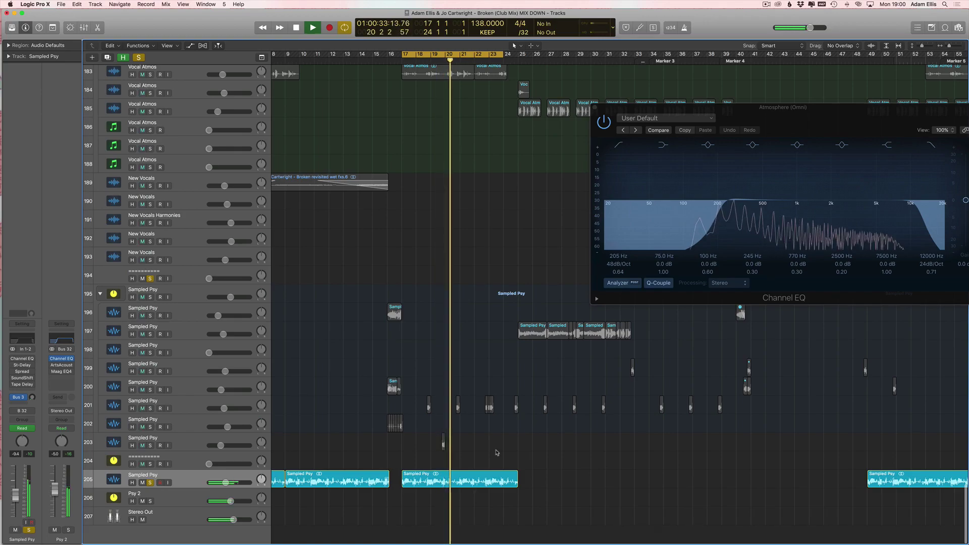
pyautogui.press('space')
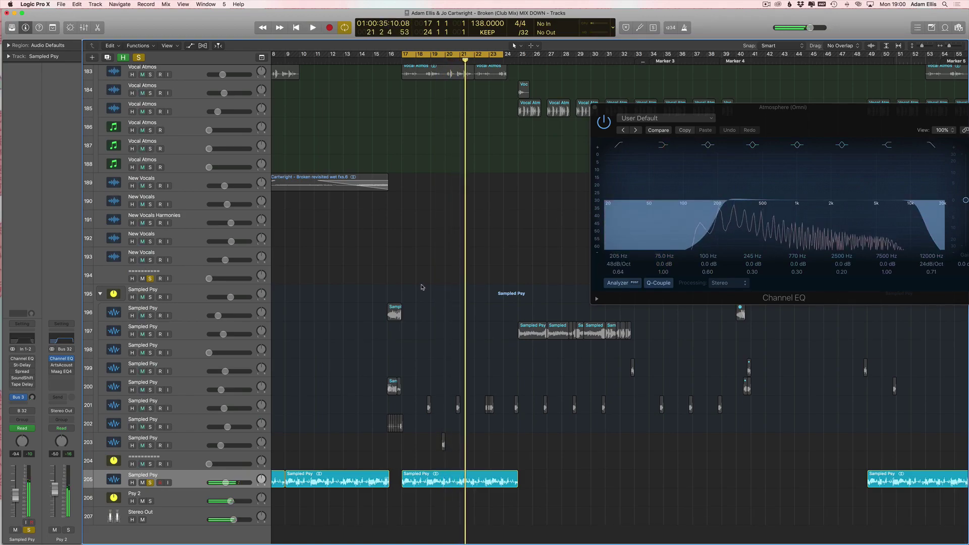
# Step: Re-enable the inserts on the Sampled Psy track and the Psy 2 bus, and play the cycle with the effects
pyautogui.hscroll(1, 375, 110)
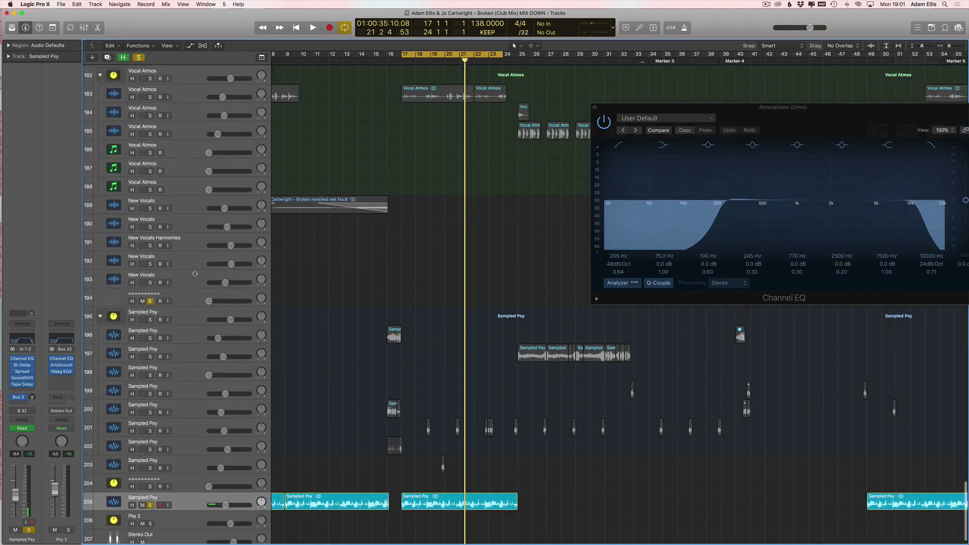
pyautogui.press('space')
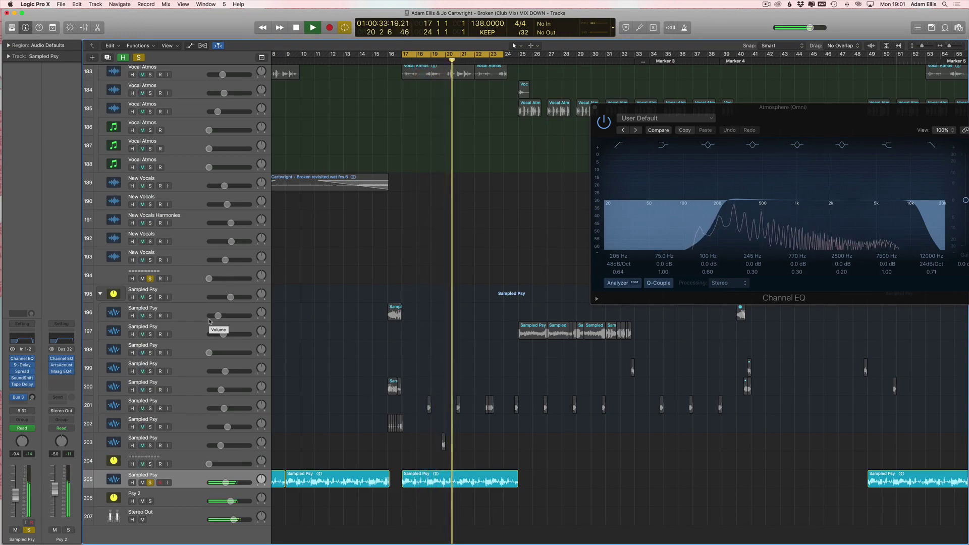
# Step: Stop playback and set the cycle range to bars 25 to 46
pyautogui.scroll(3, 209, 321)
pyautogui.press('space')
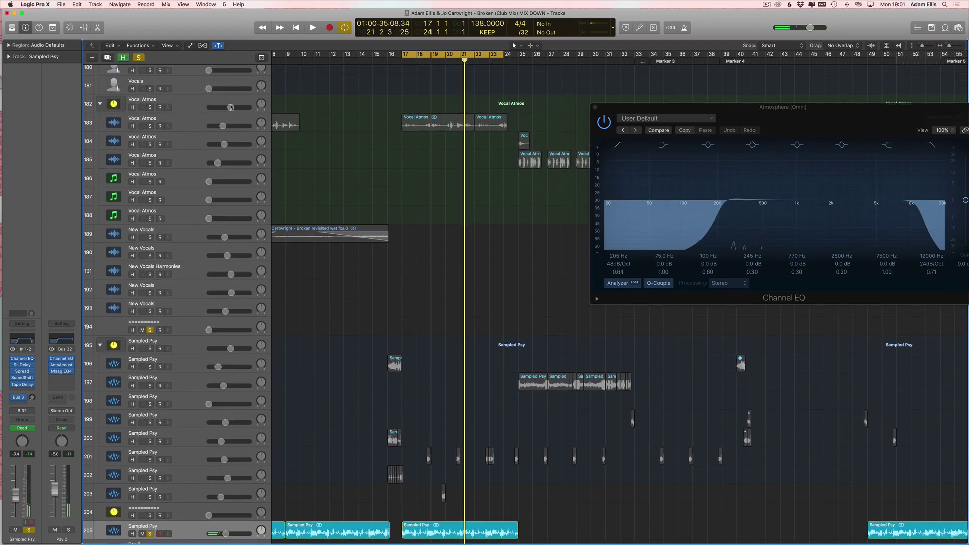
pyautogui.hscroll(5, 222, 76)
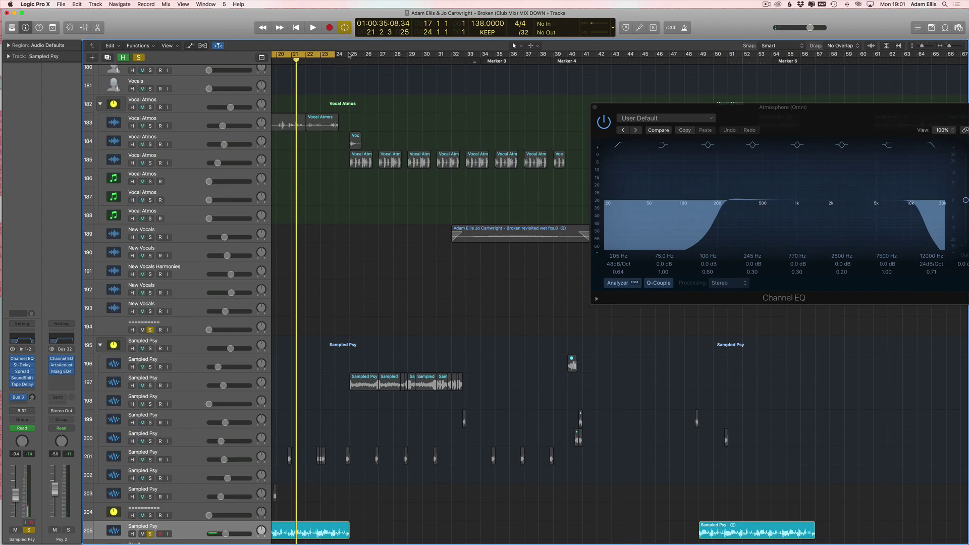
pyautogui.moveTo(355, 58); pyautogui.dragTo(658, 56)
pyautogui.scroll(1, 151, 151)
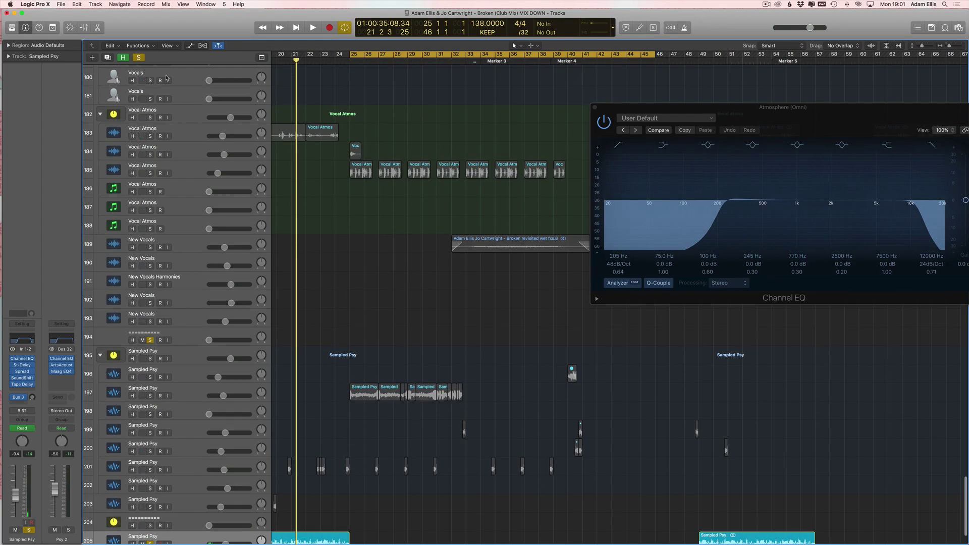
# Step: Clear the current solos, solo the Sampled Psy track 197 and play it through the cycle
pyautogui.click(140, 58)
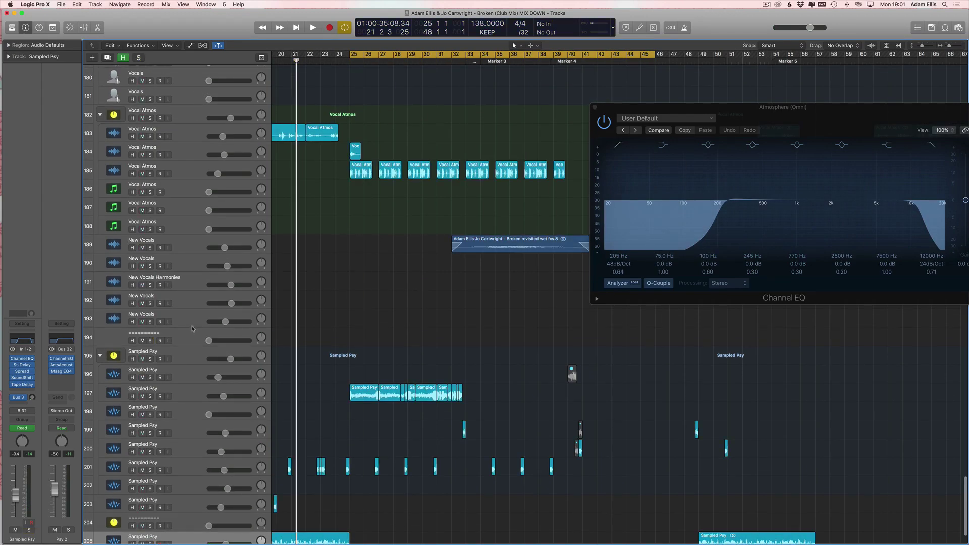
pyautogui.click(197, 395)
pyautogui.click(149, 396)
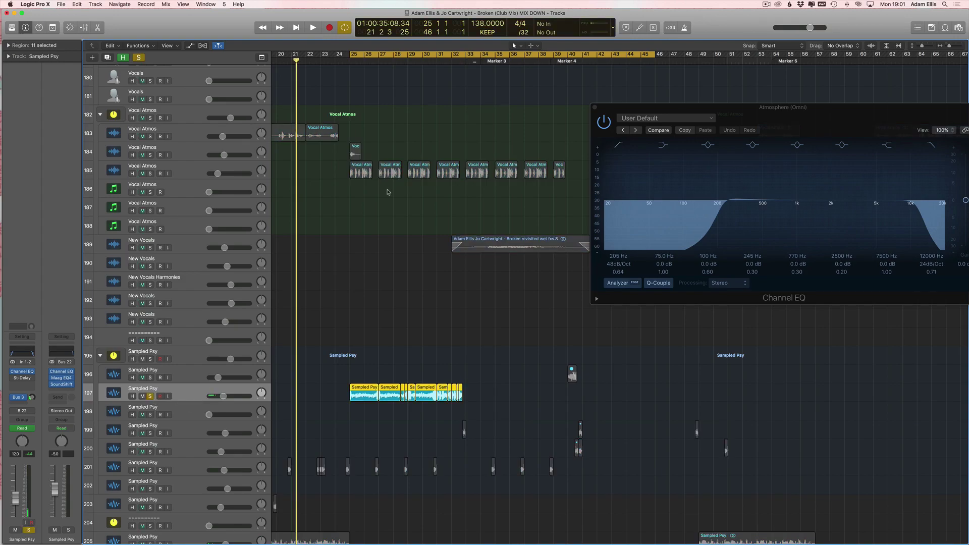
pyautogui.press('space')
pyautogui.scroll(-3, 348, 202)
pyautogui.hscroll(-3, 348, 202)
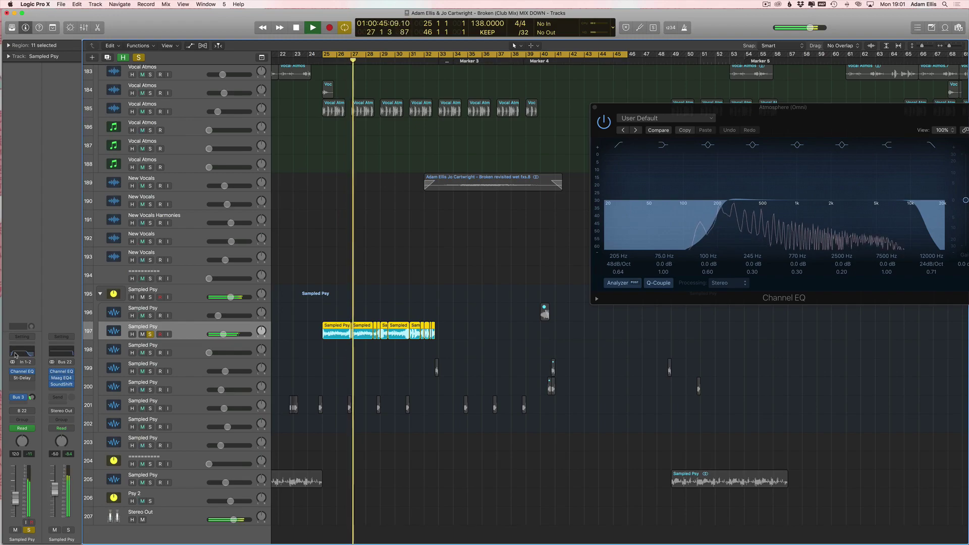
pyautogui.hscroll(1, 91, 372)
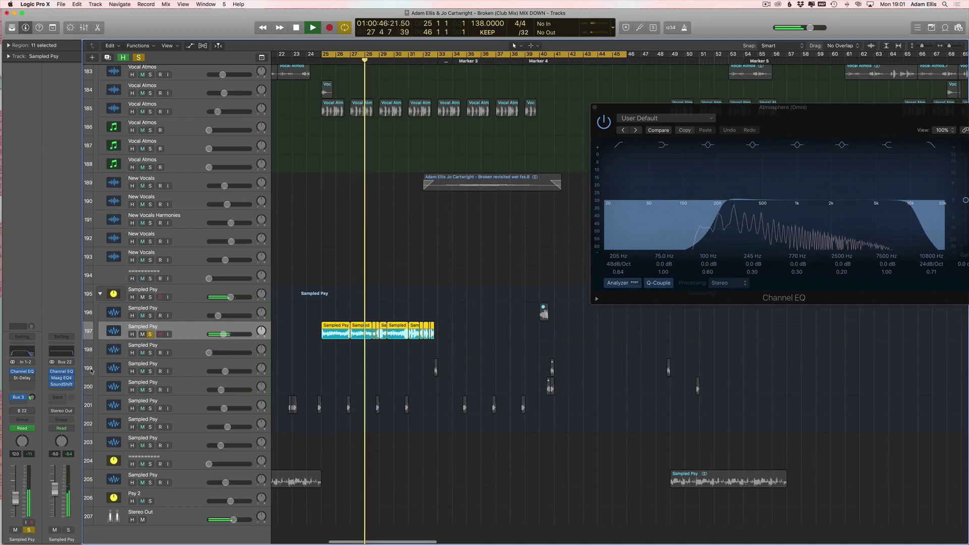
# Step: Inspect the Channel EQ of the Sampled Psy track 197 during playback, then stop playback
pyautogui.click(22, 372)
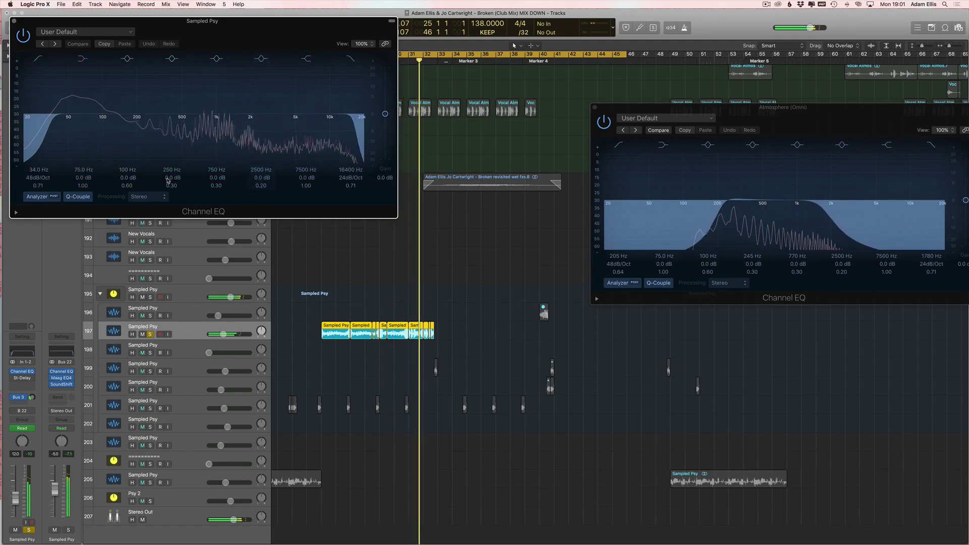
pyautogui.click(404, 136)
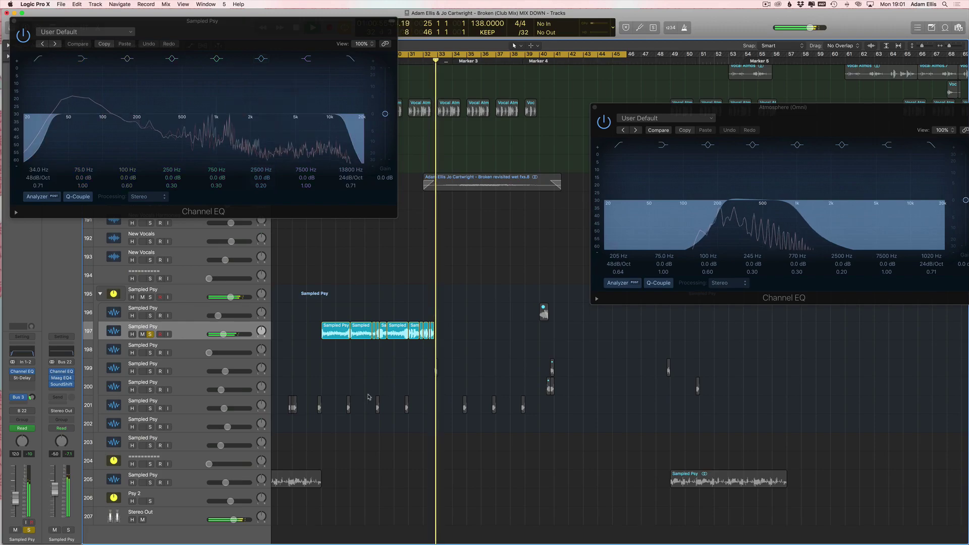
pyautogui.scroll(1, 261, 327)
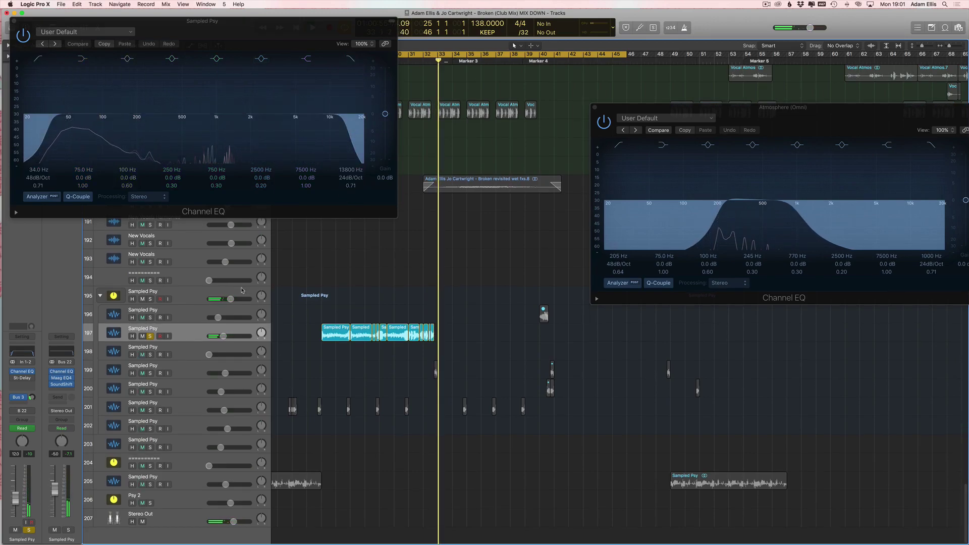
# Step: Solo divider track 194 instead of track 197, extend the first Sampled Psy region on 197 to bar 33, and hide the plug-in windows
pyautogui.press('s')
pyautogui.click(198, 275)
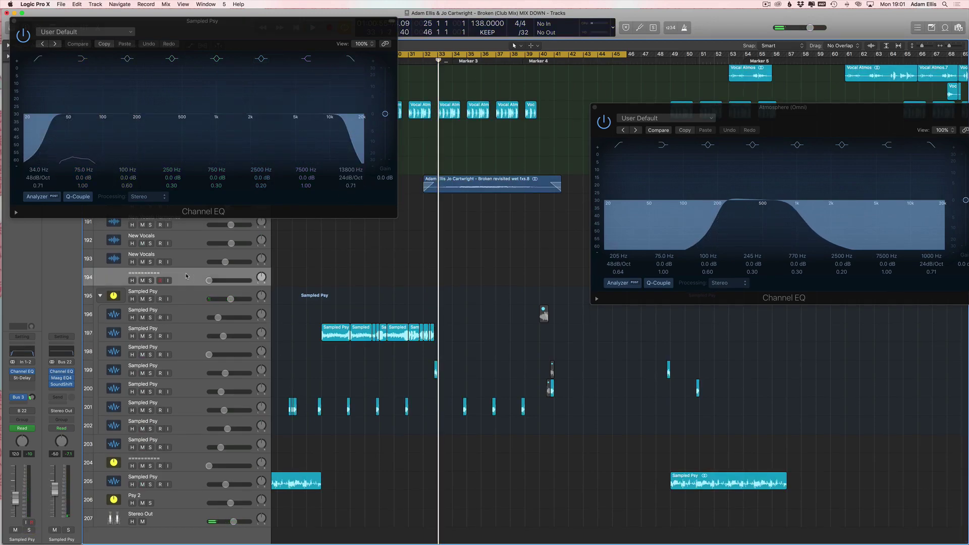
pyautogui.press('s')
pyautogui.moveTo(353, 342); pyautogui.dragTo(438, 342)
pyautogui.press('v')
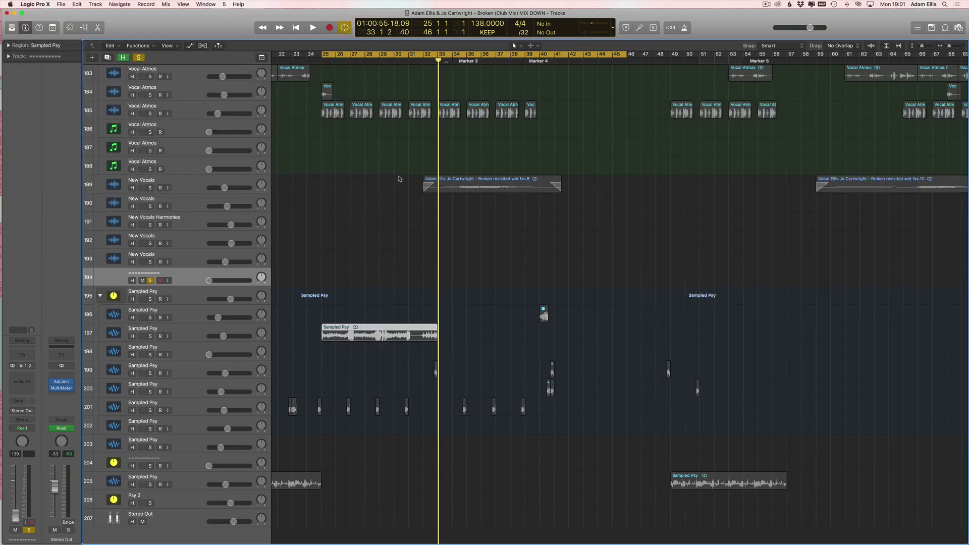
# Step: Bypass the inserts on the Sampled Psy track 197 and its bus, solo the track and play the extended region
pyautogui.hscroll(-1, 110, 338)
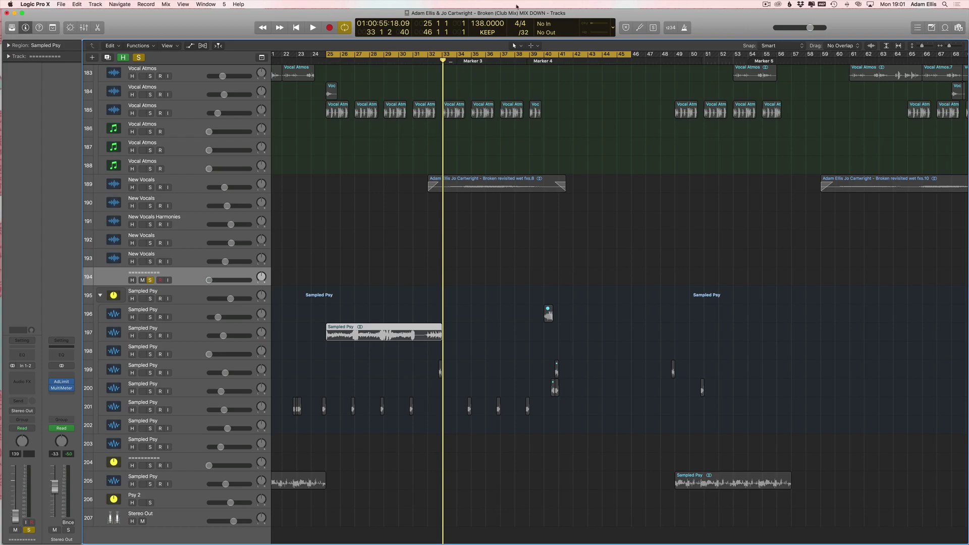
pyautogui.scroll(1, 178, 438)
pyautogui.click(182, 332)
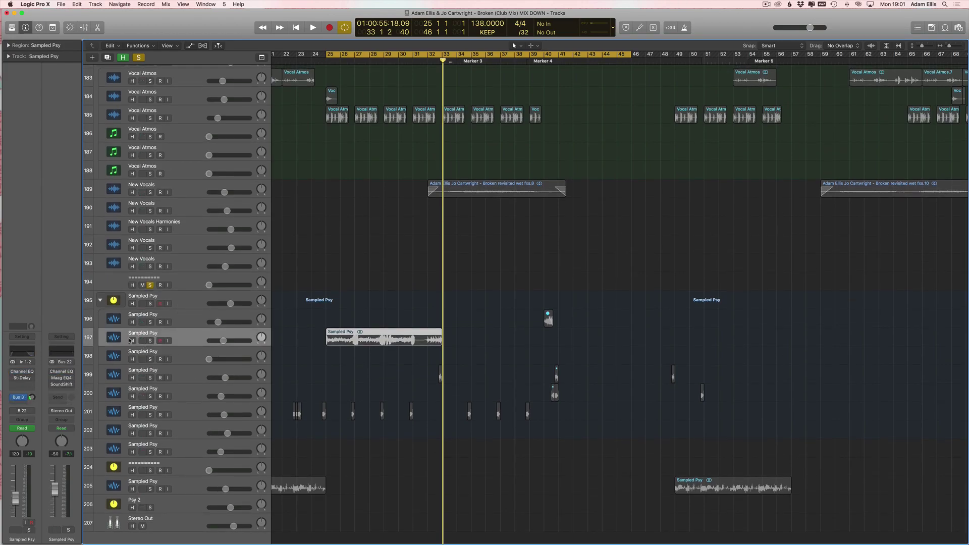
pyautogui.hotkey('shift', 'space')
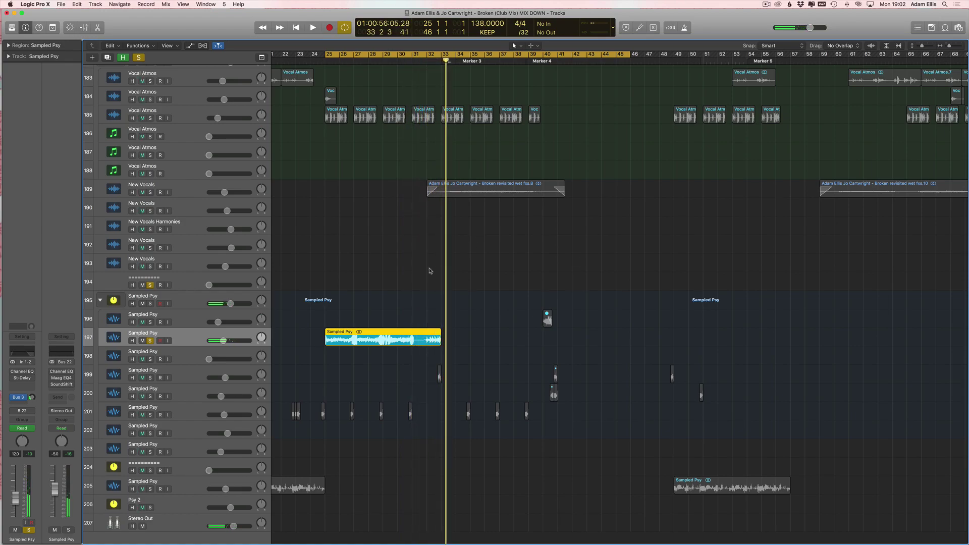
# Step: Undo the region extension on track 197, re-enable the track and bus inserts, and play the chopped regions with track 199 also soloed
pyautogui.press('super+z')
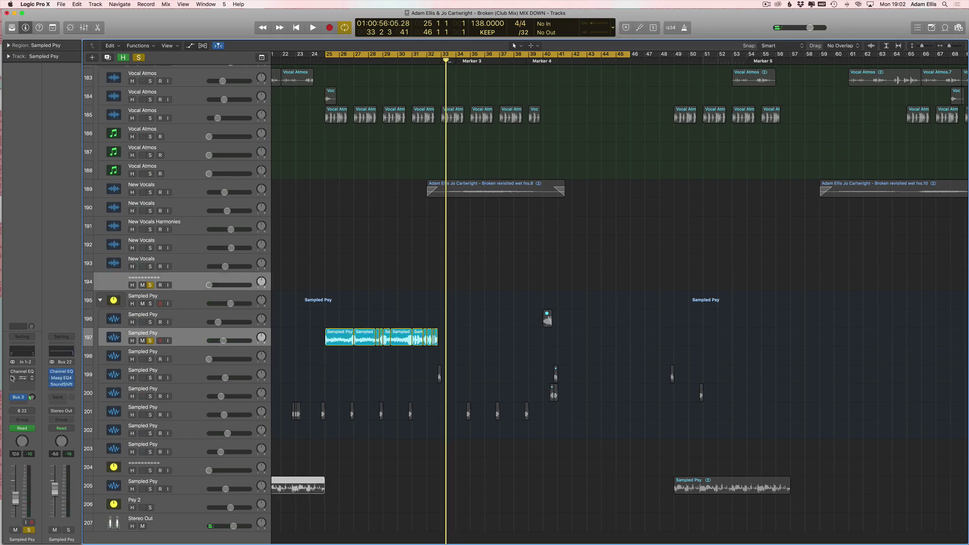
pyautogui.press('space')
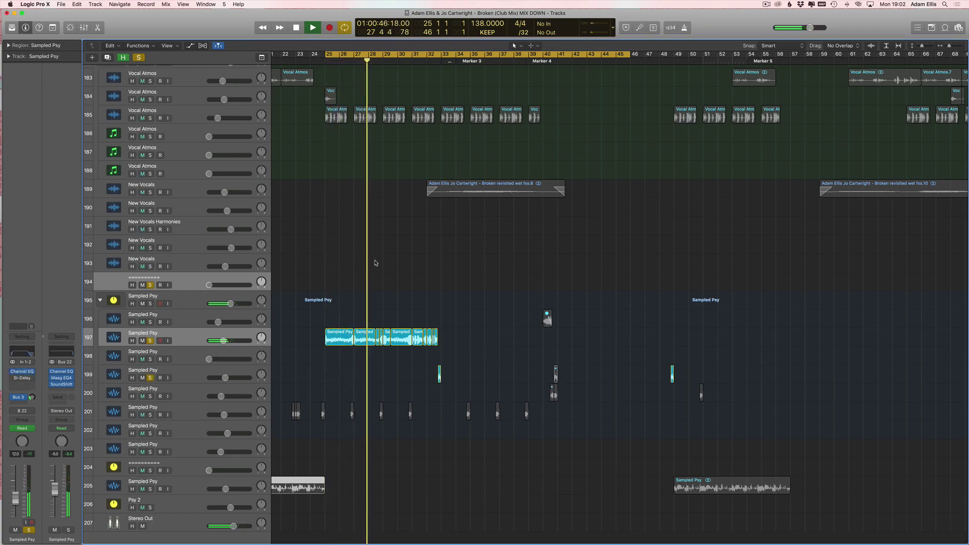
pyautogui.scroll(3, 227, 73)
pyautogui.scroll(-3, 230, 387)
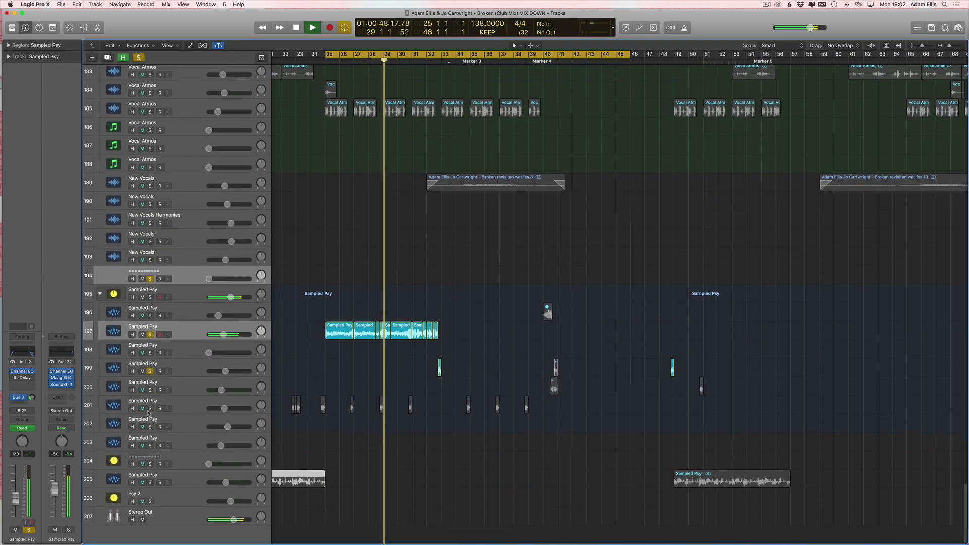
# Step: Add the Sampled Psy track 201 to the soloed tracks and listen to how its short hits layer with track 197
pyautogui.press('super+Right')
pyautogui.press('super+Right')
pyautogui.press('super+Right')
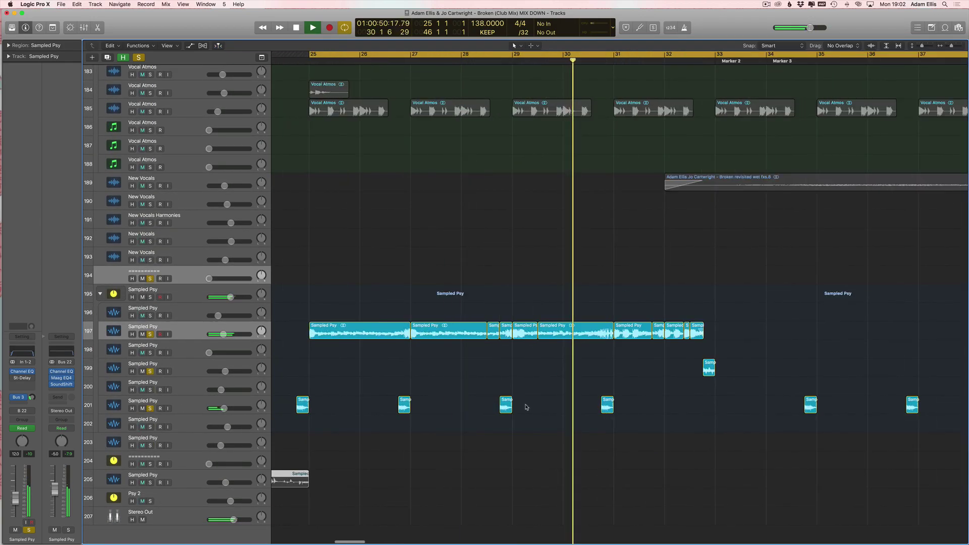
pyautogui.hscroll(4, 526, 407)
pyautogui.scroll(10, 526, 407)
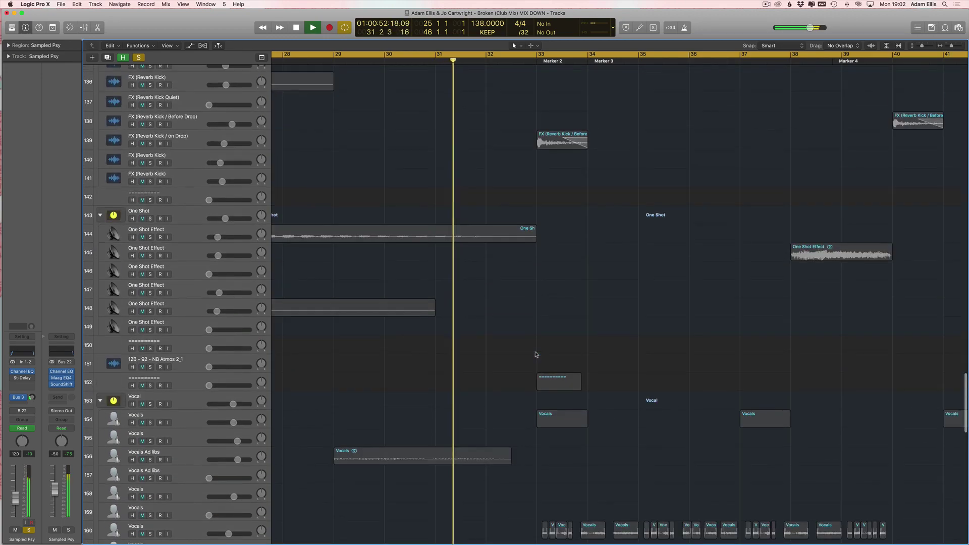
pyautogui.scroll(-10, 475, 287)
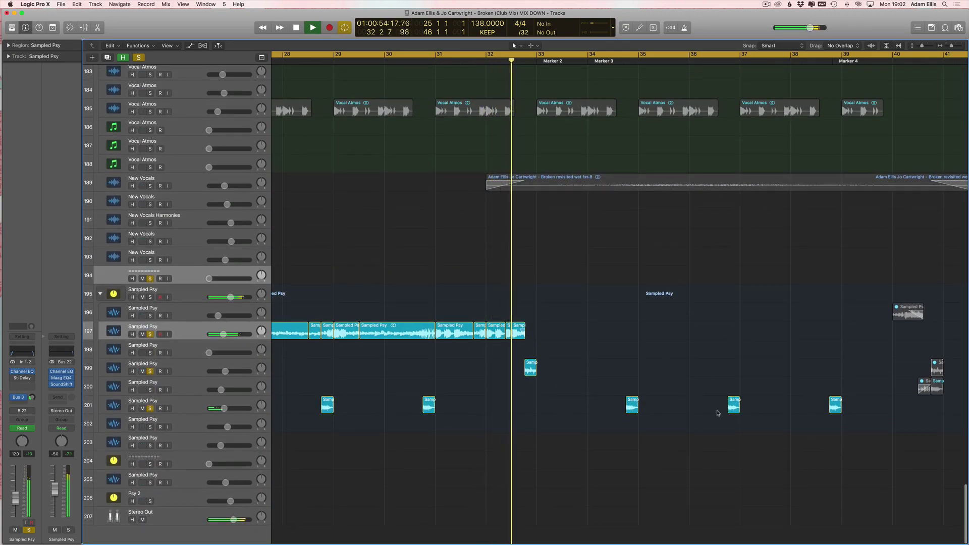
pyautogui.hscroll(3, 317, 274)
# Step: Stop playback, clear all solos, and play the cycle with only the Vocal Atmos track 185 soloed
pyautogui.click(139, 57)
pyautogui.scroll(9, 343, 240)
pyautogui.hscroll(-3, 345, 242)
pyautogui.press('super+Left')
pyautogui.press('space')
pyautogui.hscroll(-1, 480, 314)
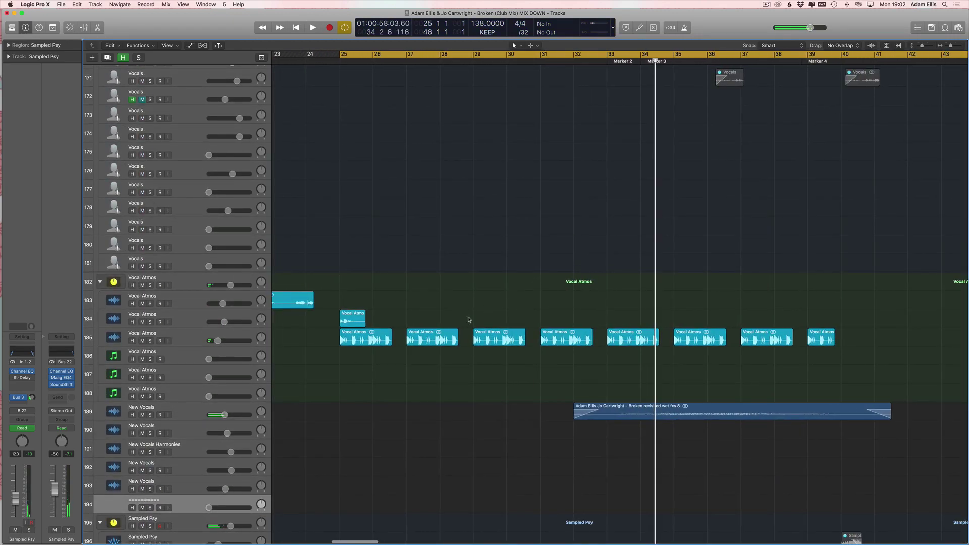
pyautogui.click(150, 341)
pyautogui.click(177, 335)
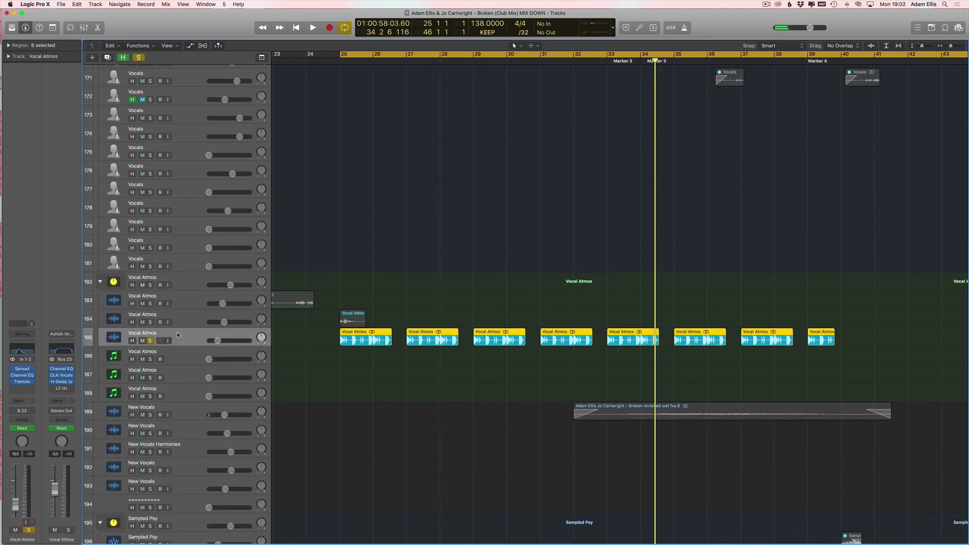
pyautogui.press('space')
pyautogui.press('super+Left')
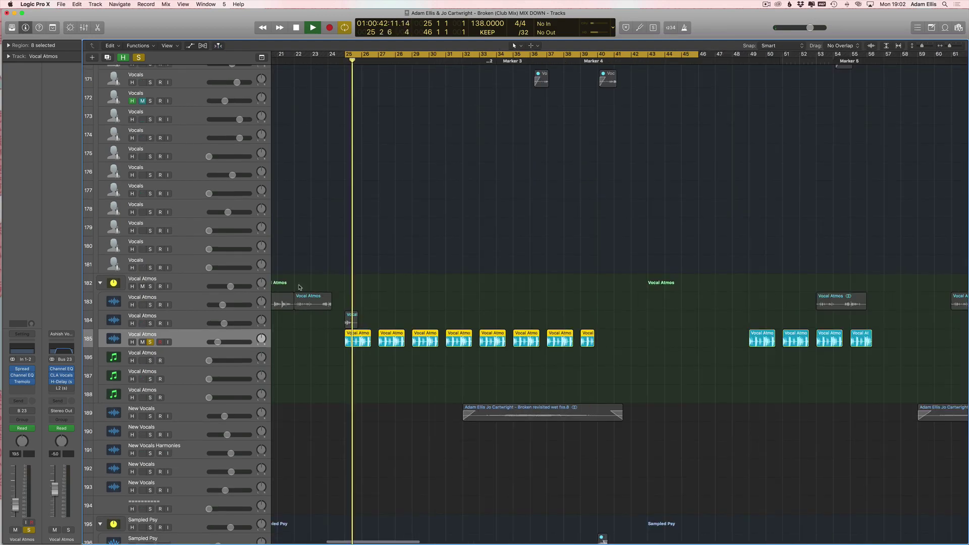
# Step: Check the Channel EQ high-cut automation on the Vocal Atmos track 185, bypass that EQ, and hide the automation
pyautogui.press('a')
pyautogui.press('super+Down')
pyautogui.press('super+Left')
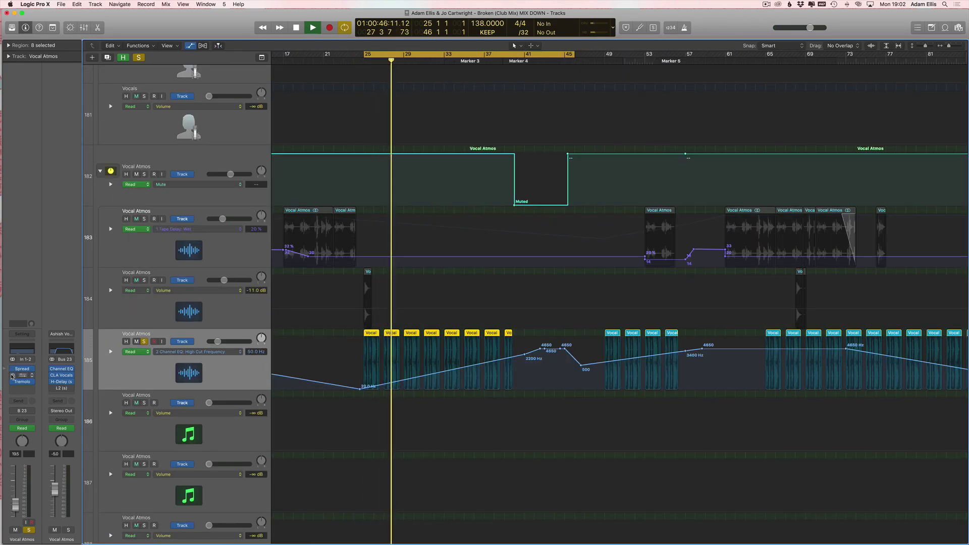
pyautogui.press('a')
pyautogui.press('super+Up')
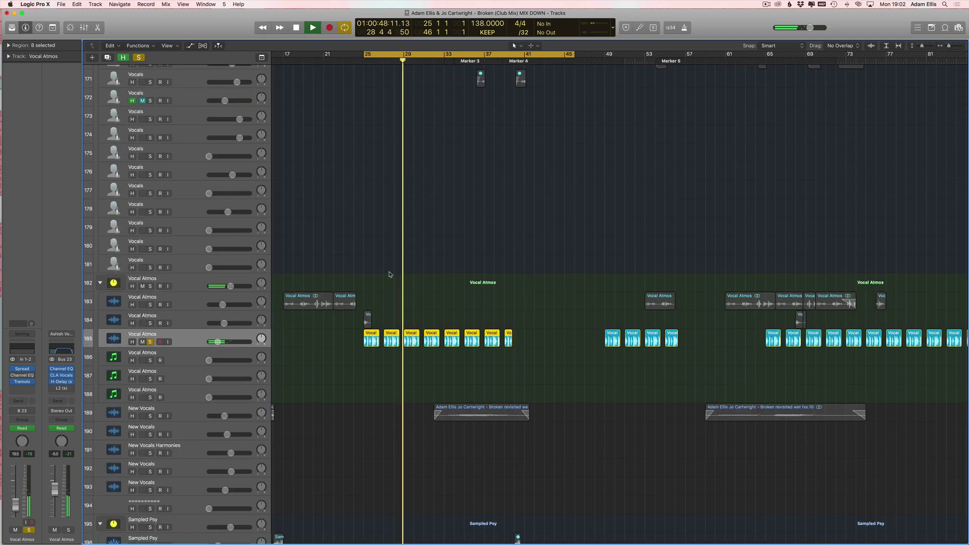
# Step: Add the Sampled Psy tracks 199 and 201 and the New Vocals track 189 to the soloed tracks during playback
pyautogui.scroll(-5, 296, 301)
pyautogui.click(150, 408)
pyautogui.scroll(5, 146, 454)
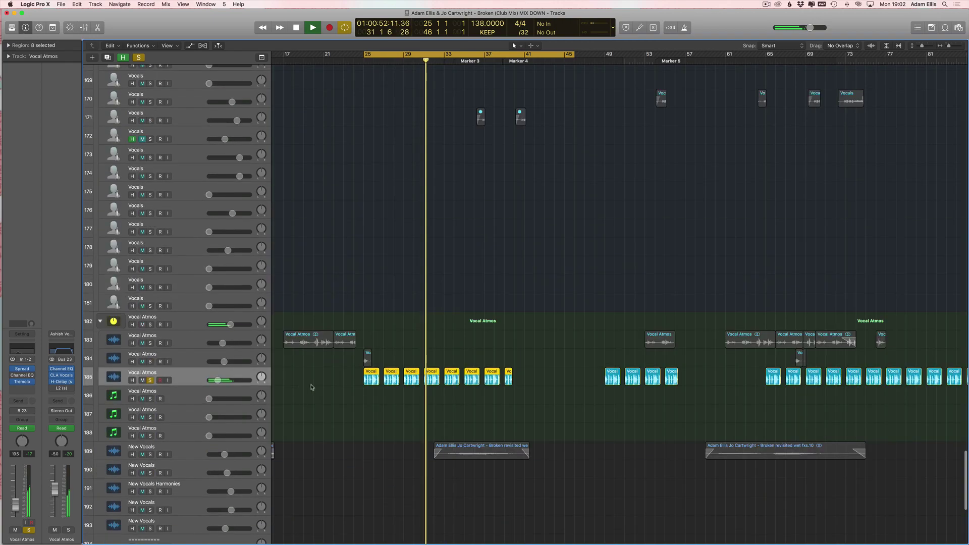
pyautogui.click(150, 454)
pyautogui.scroll(-2, 411, 350)
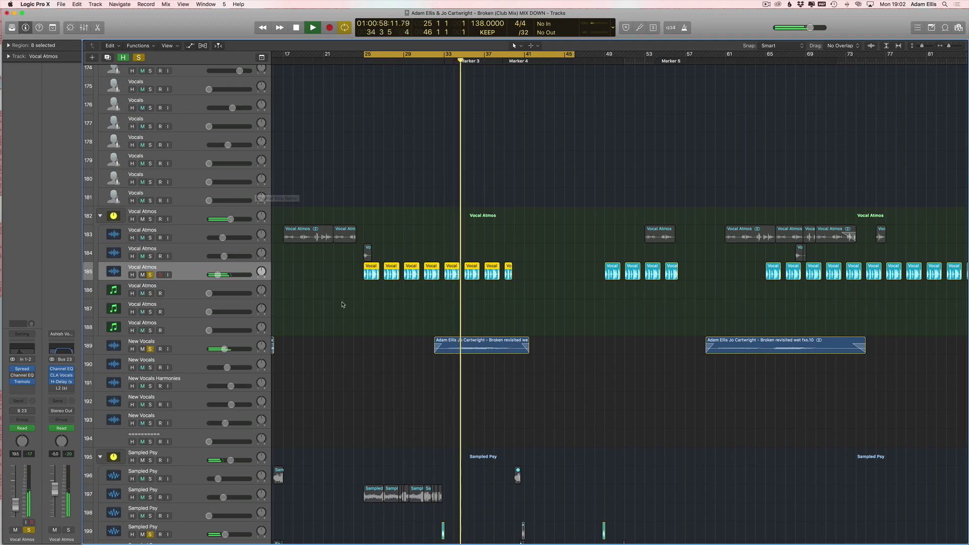
pyautogui.scroll(2, 481, 296)
# Step: Add the Vocals tracks 160, 165 and 171 to the soloed tracks while the cycle plays
pyautogui.scroll(10, 481, 296)
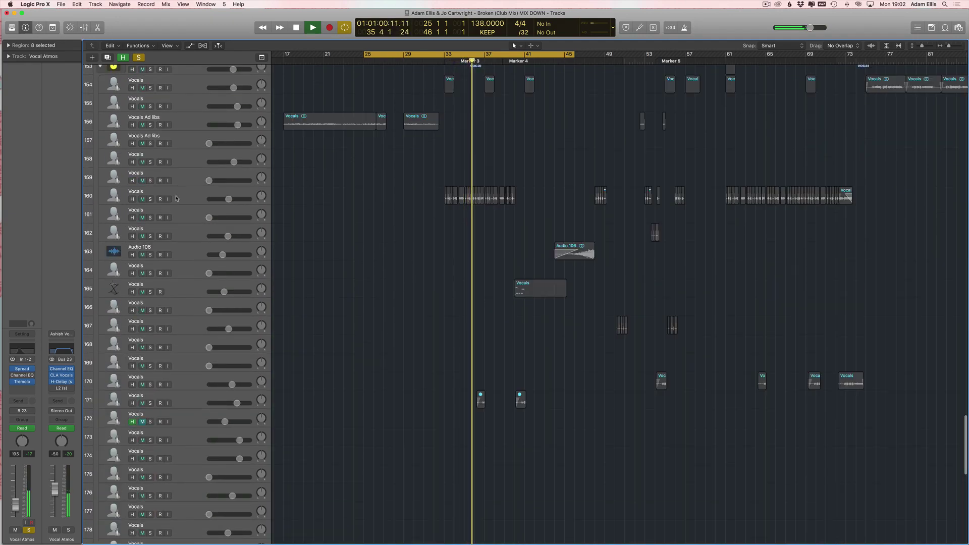
pyautogui.hotkey('ctrl', 'alt', 'Up')
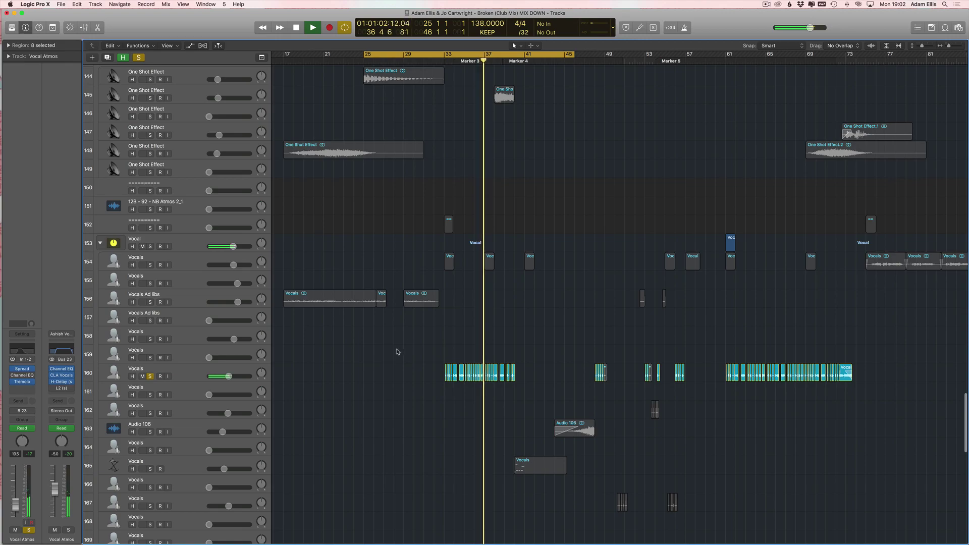
pyautogui.scroll(-10, 483, 193)
pyautogui.scroll(10, 483, 194)
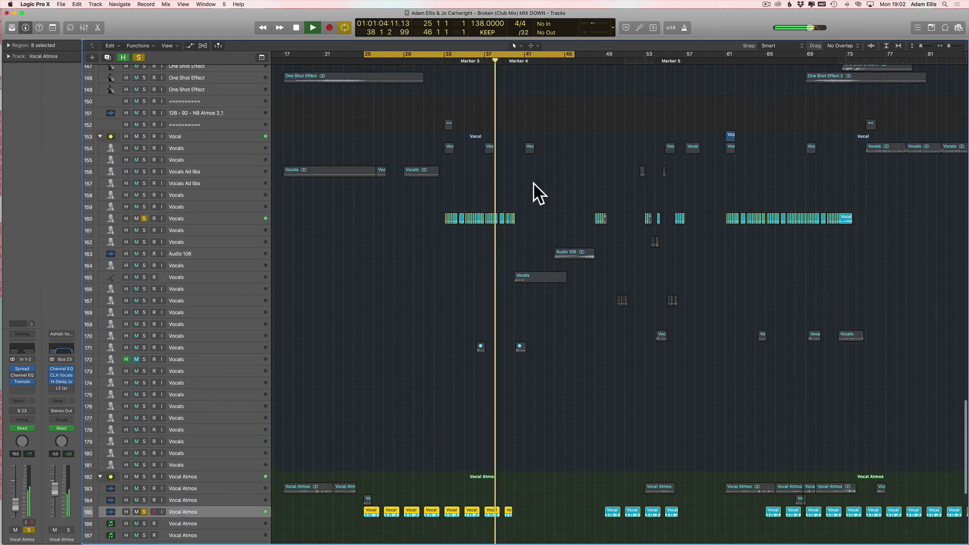
pyautogui.hscroll(3, 525, 195)
pyautogui.click(144, 278)
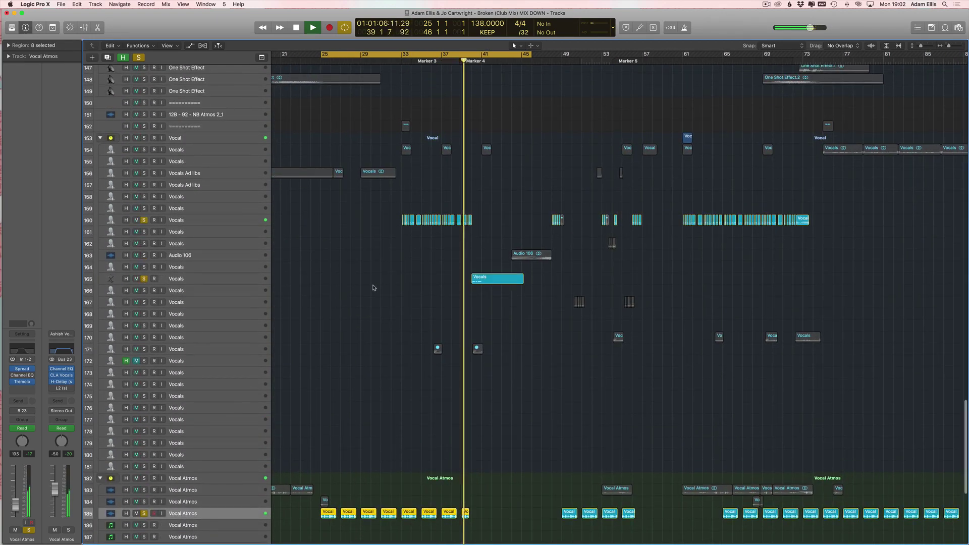
pyautogui.press('super+Right')
pyautogui.press('super+Right')
pyautogui.click(143, 349)
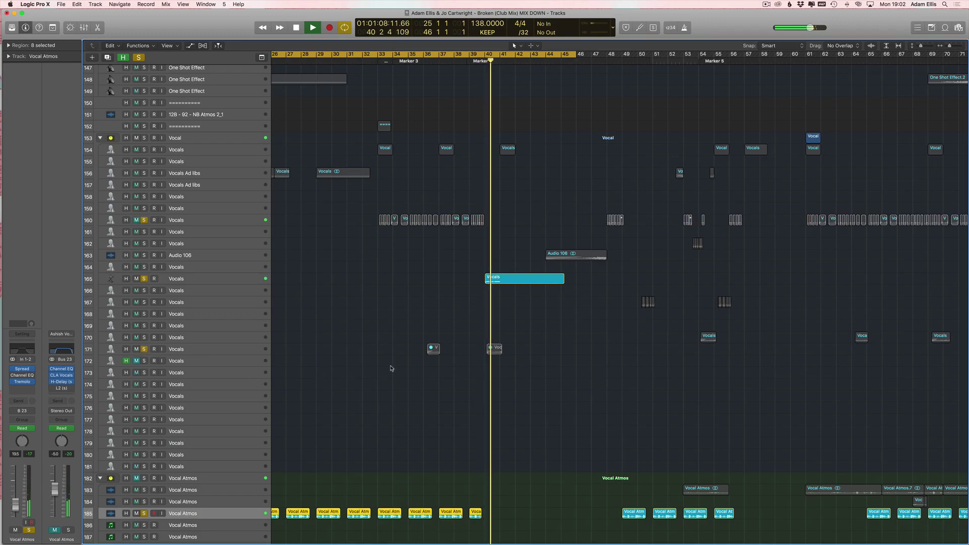
# Step: Stop playback, clear all solos and show a wider stretch of the arrangement around the Vocal Atmos and Sampled Psy tracks
pyautogui.press('space')
pyautogui.click(138, 57)
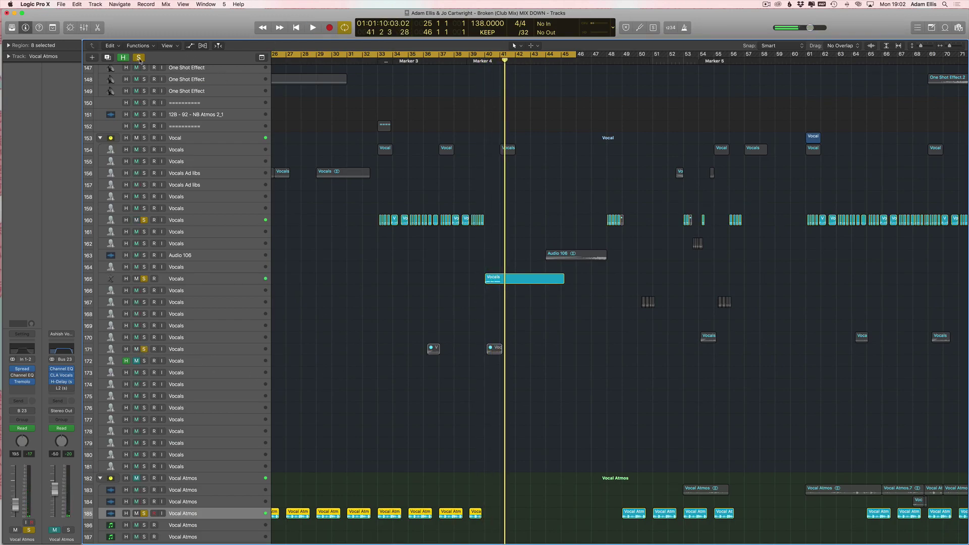
pyautogui.scroll(-12, 313, 331)
pyautogui.press('super+Left')
pyautogui.press('super+Left')
pyautogui.hscroll(-2, 313, 332)
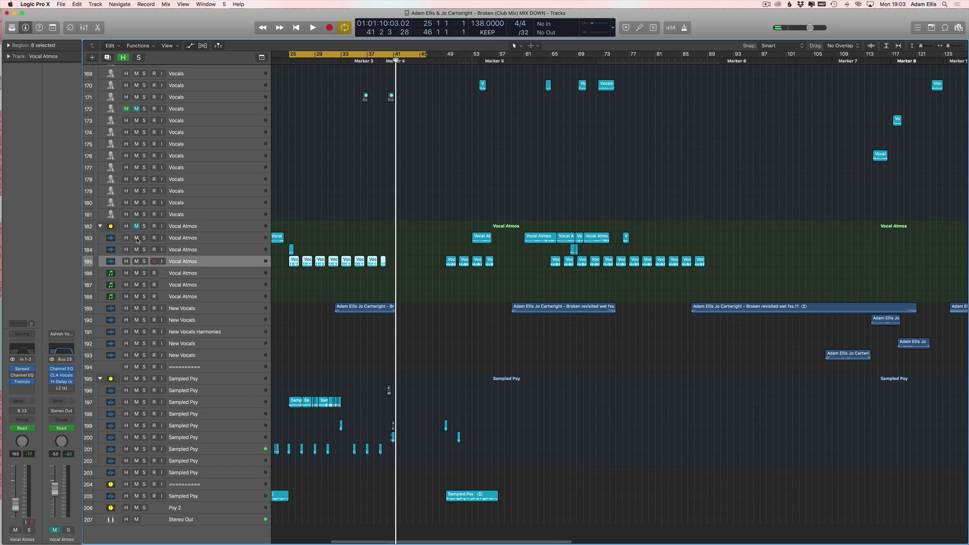
pyautogui.click(200, 368)
pyautogui.press('s')
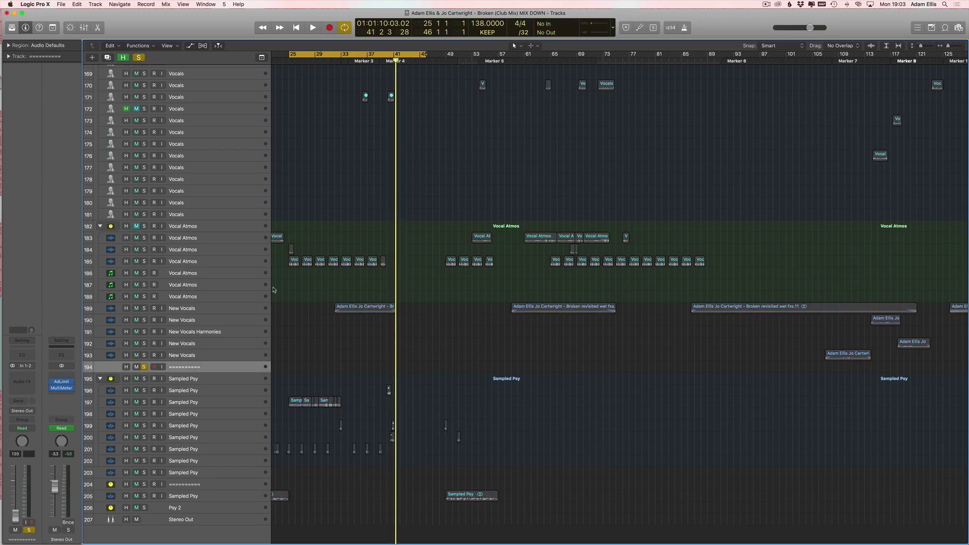
pyautogui.hscroll(-10, 413, 238)
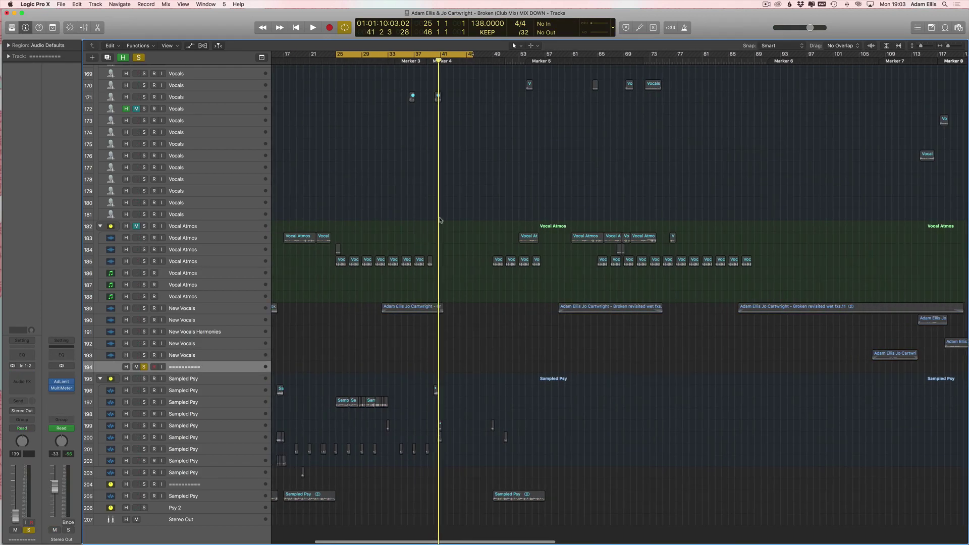
pyautogui.click(140, 60)
pyautogui.hscroll(-1, 388, 107)
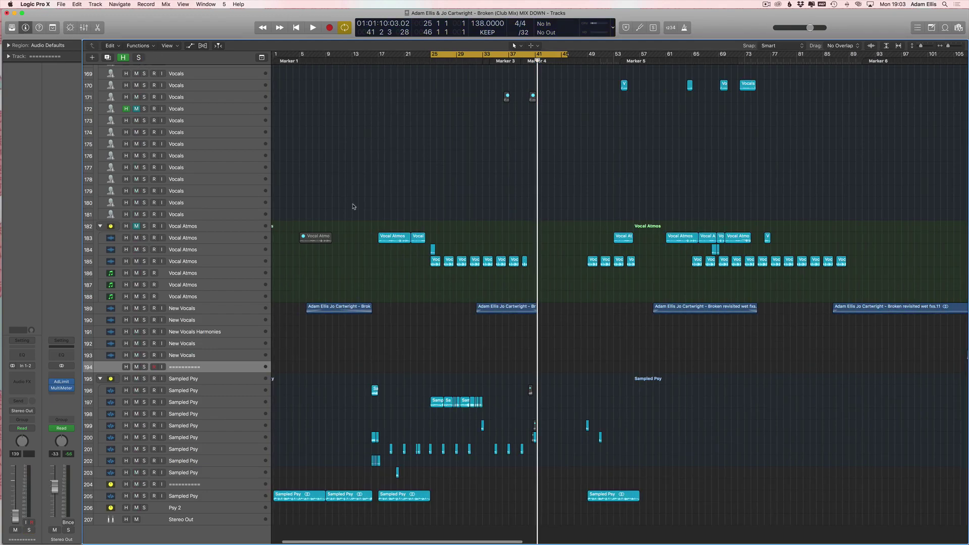
# Step: Look over the arrangement from the vocal and Sampled Psy tracks up through the Pad, Acid, Atmosphere and Rise & Fall Effect groups
pyautogui.scroll(5, 348, 199)
pyautogui.hscroll(1, 356, 207)
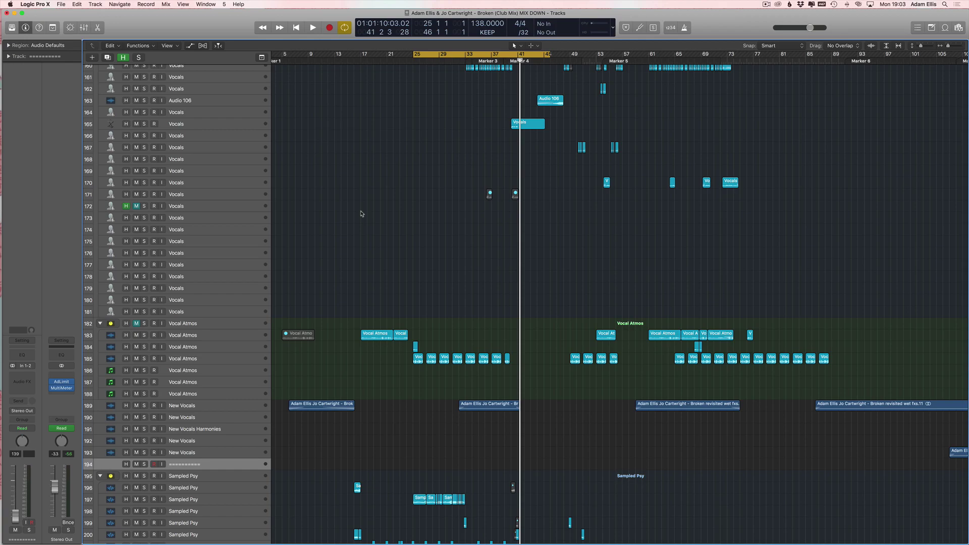
pyautogui.scroll(-3, 485, 287)
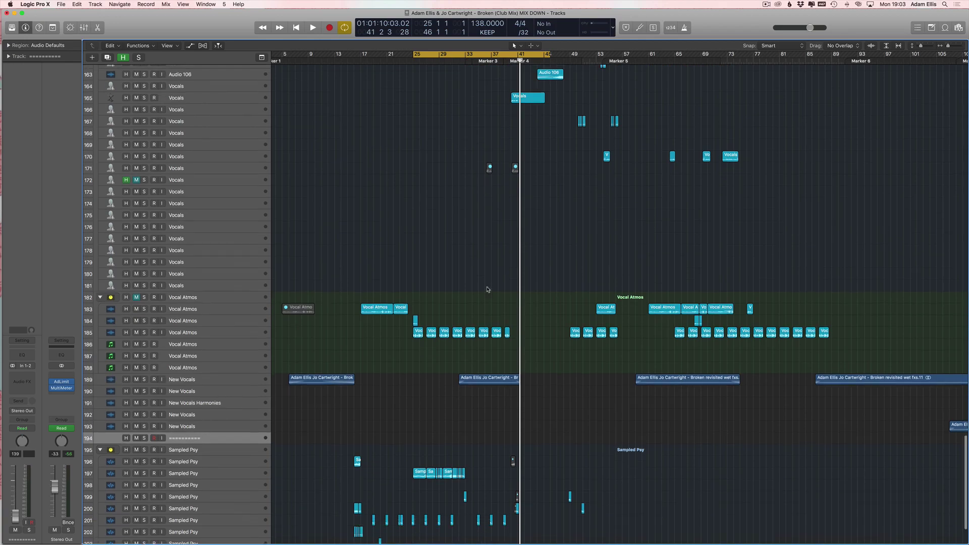
pyautogui.moveTo(422, 54); pyautogui.dragTo(536, 108)
pyautogui.scroll(-1, 467, 115)
pyautogui.hscroll(-1, 466, 115)
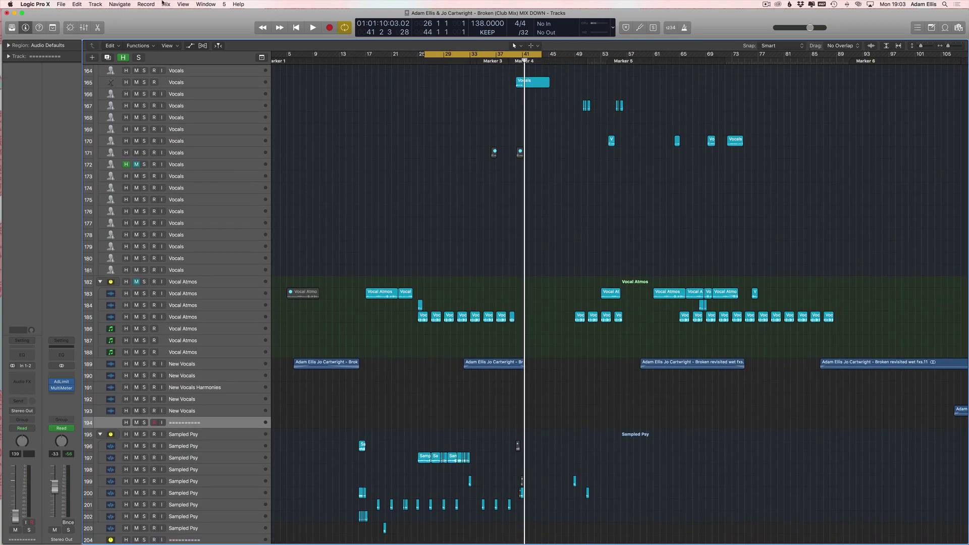
pyautogui.hscroll(1, 264, 250)
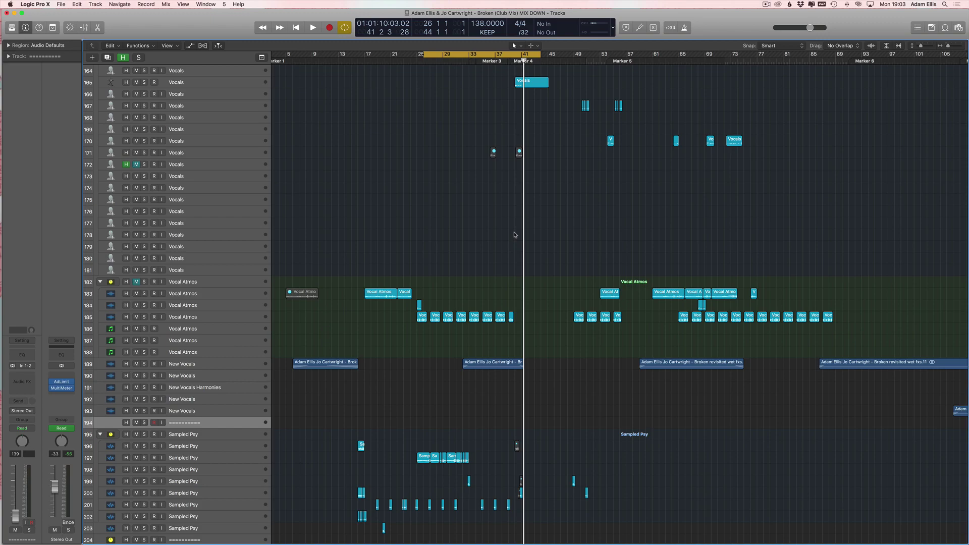
pyautogui.scroll(20, 393, 247)
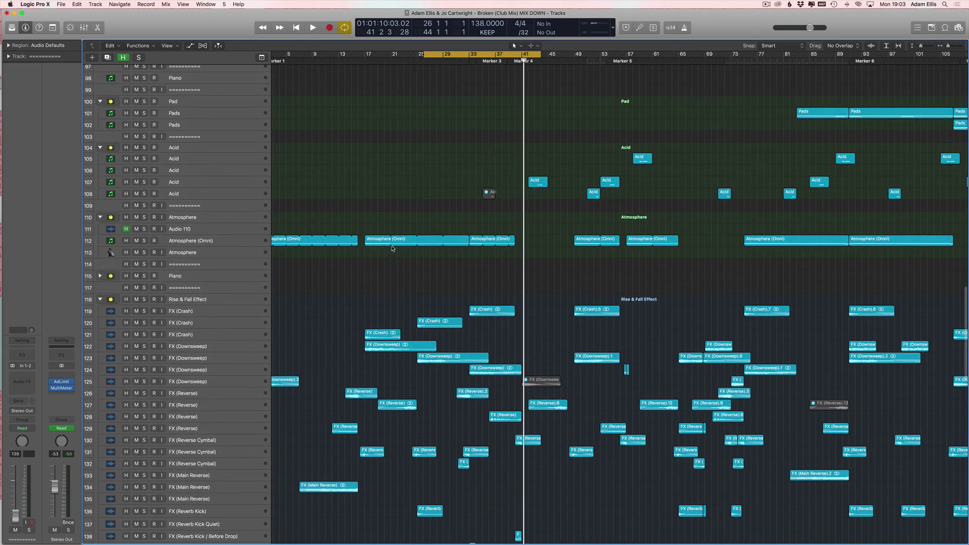
pyautogui.press('super+Left')
pyautogui.scroll(-1, 392, 248)
pyautogui.press('super+Right')
pyautogui.press('super+Right')
pyautogui.scroll(-3, 393, 248)
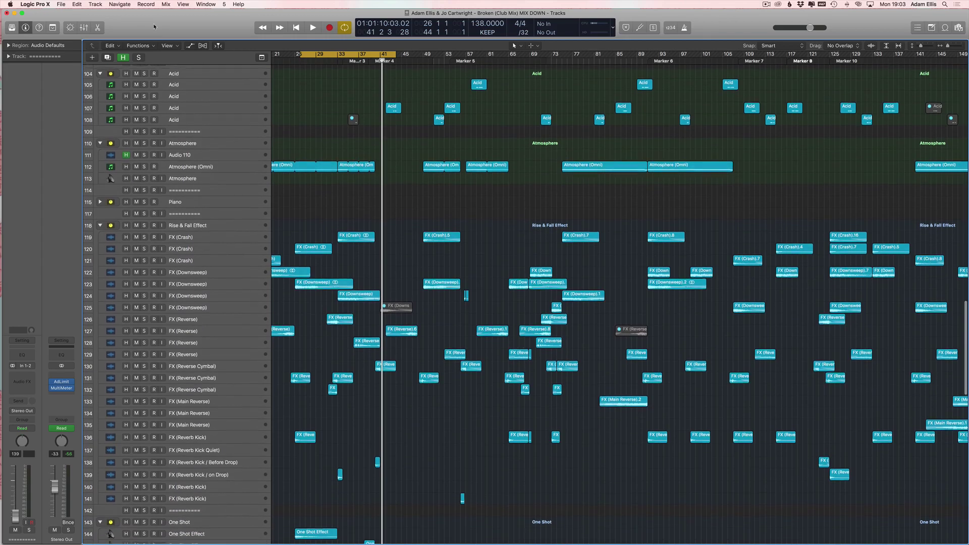
# Step: Set a cycle over bars 34–37, select the Psy track 43 and start playback
pyautogui.scroll(20, 350, 142)
pyautogui.press('c')
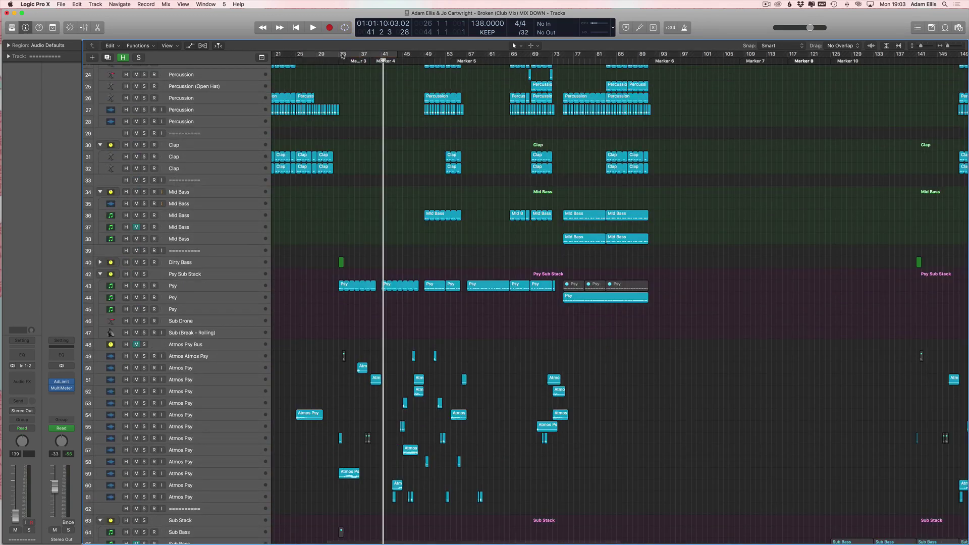
pyautogui.press('super+Right')
pyautogui.press('super+Down')
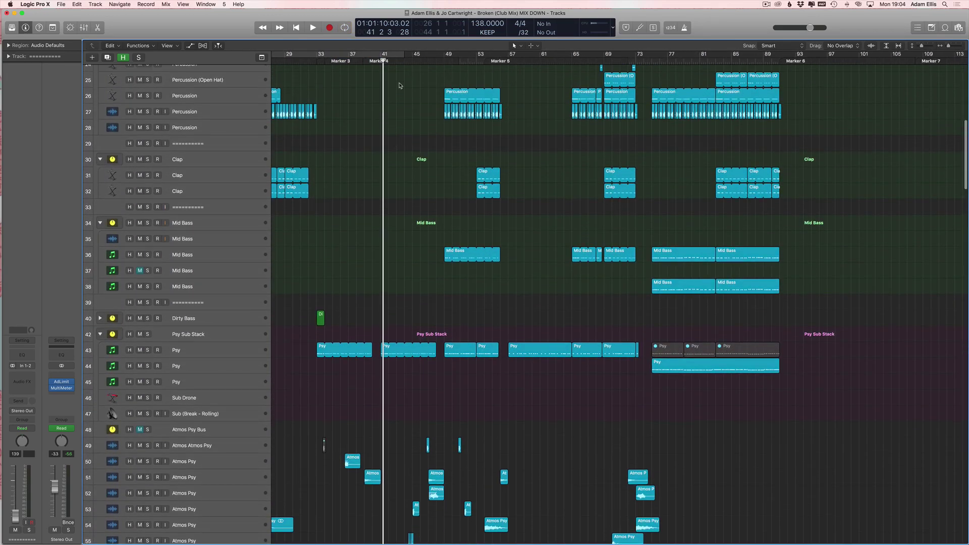
pyautogui.moveTo(329, 57); pyautogui.dragTo(348, 57)
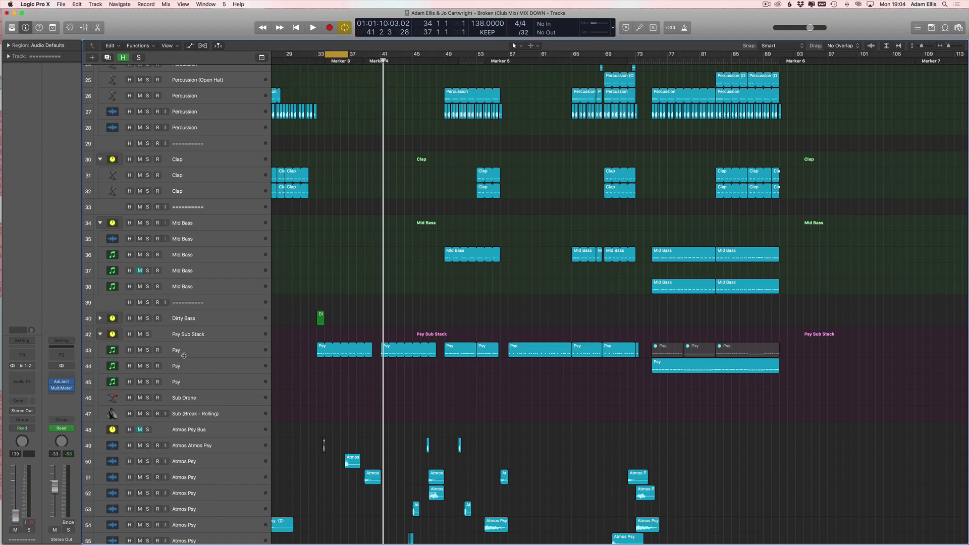
pyautogui.click(143, 357)
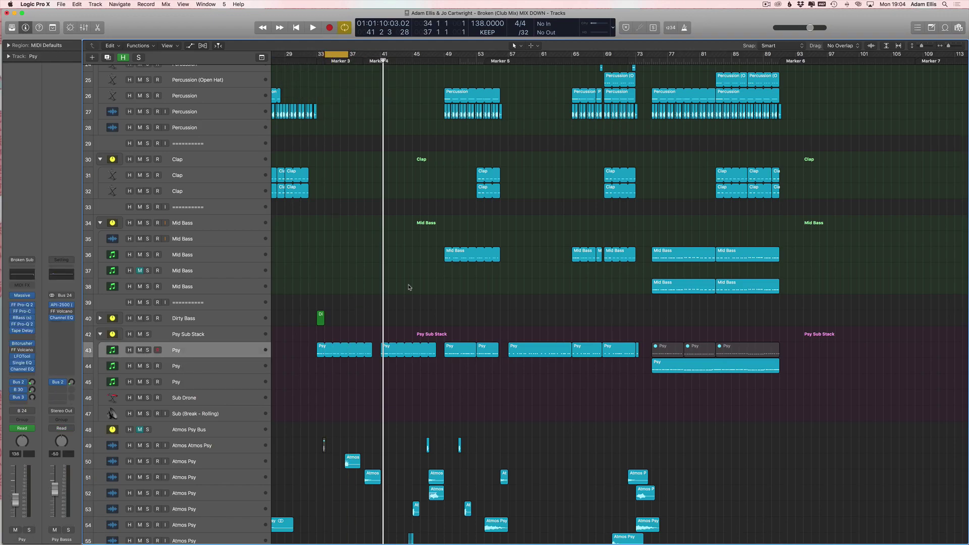
pyautogui.scroll(5, 400, 268)
pyautogui.hscroll(-5, 398, 292)
pyautogui.hscroll(2, 398, 292)
pyautogui.press('space')
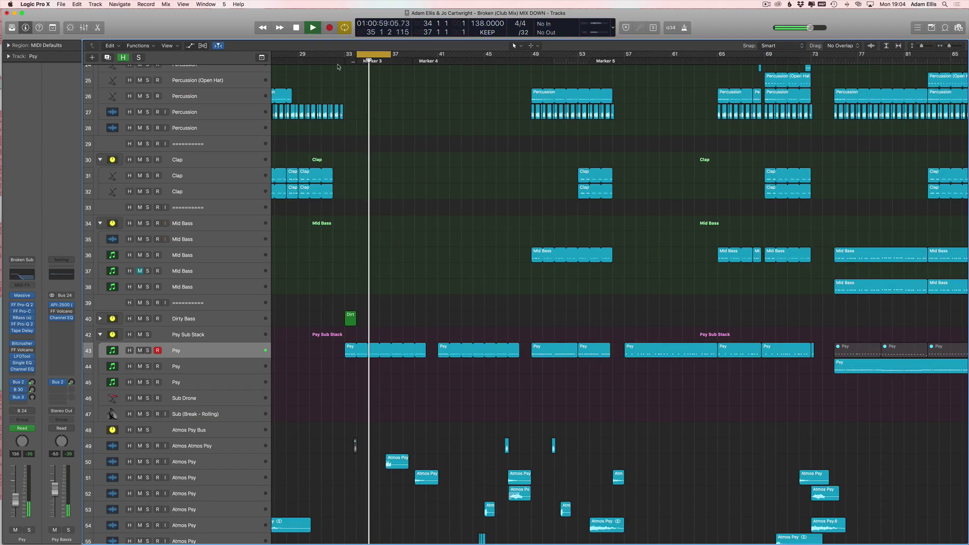
# Step: Extend the cycle to bars 33–62 and solo the Kick Bus and the Psy track 43 during playback
pyautogui.moveTo(345, 54); pyautogui.dragTo(682, 55)
pyautogui.scroll(10, 145, 235)
pyautogui.click(146, 233)
pyautogui.click(147, 233)
pyautogui.click(147, 200)
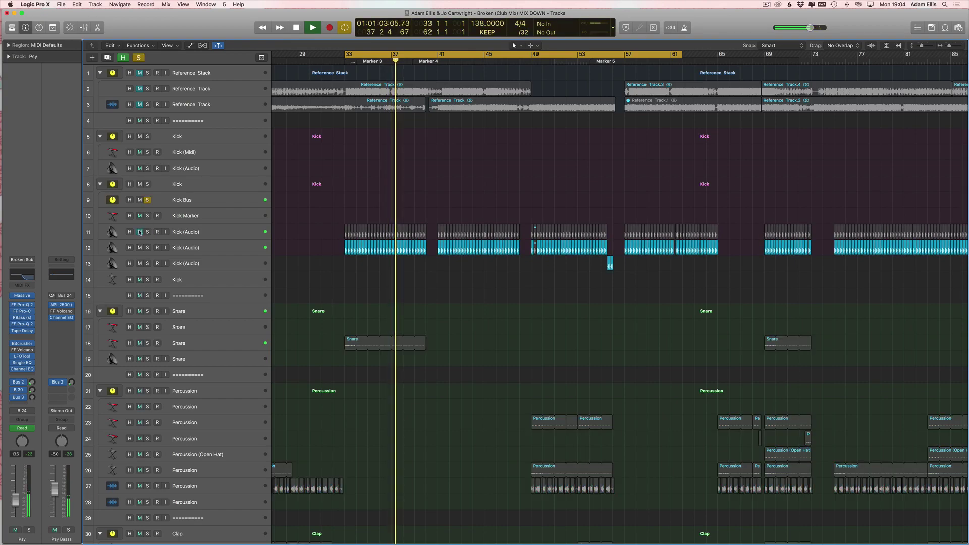
pyautogui.scroll(-15, 144, 228)
pyautogui.click(147, 124)
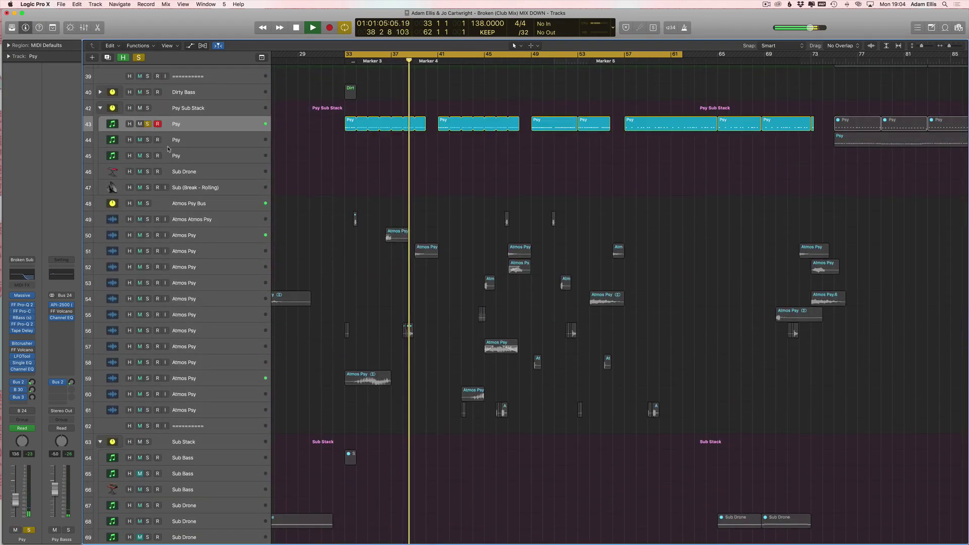
# Step: Set the cycle to bars 41–50 and add the Atmos Psy Bus to the soloed tracks during playback
pyautogui.scroll(3, 157, 137)
pyautogui.moveTo(438, 56); pyautogui.dragTo(531, 55)
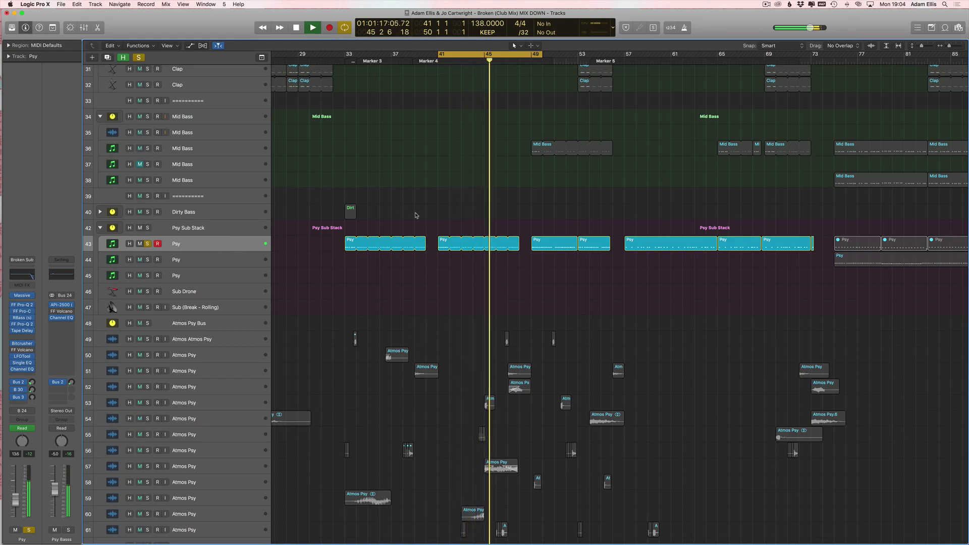
pyautogui.hscroll(2, 428, 228)
pyautogui.scroll(-5, 160, 263)
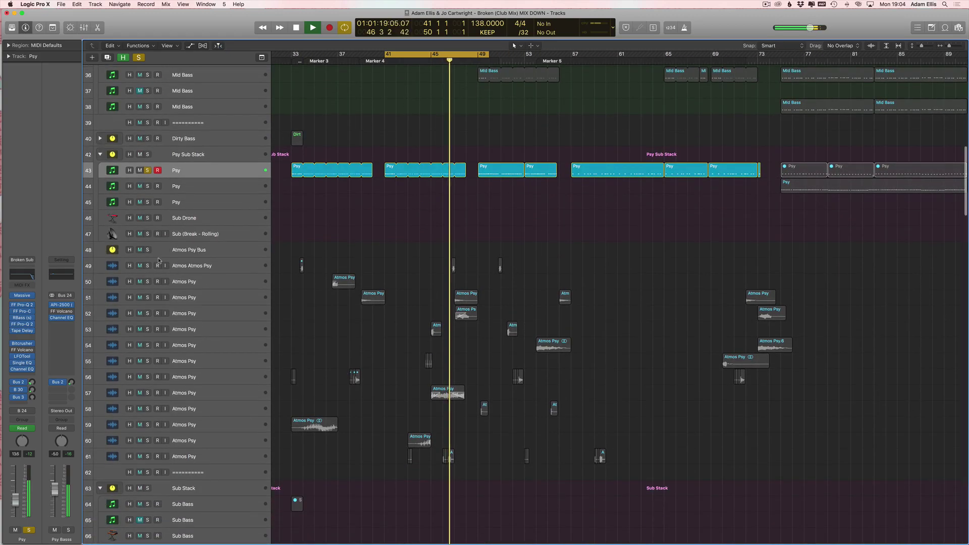
pyautogui.click(148, 250)
pyautogui.scroll(-20, 372, 372)
pyautogui.scroll(10, 298, 307)
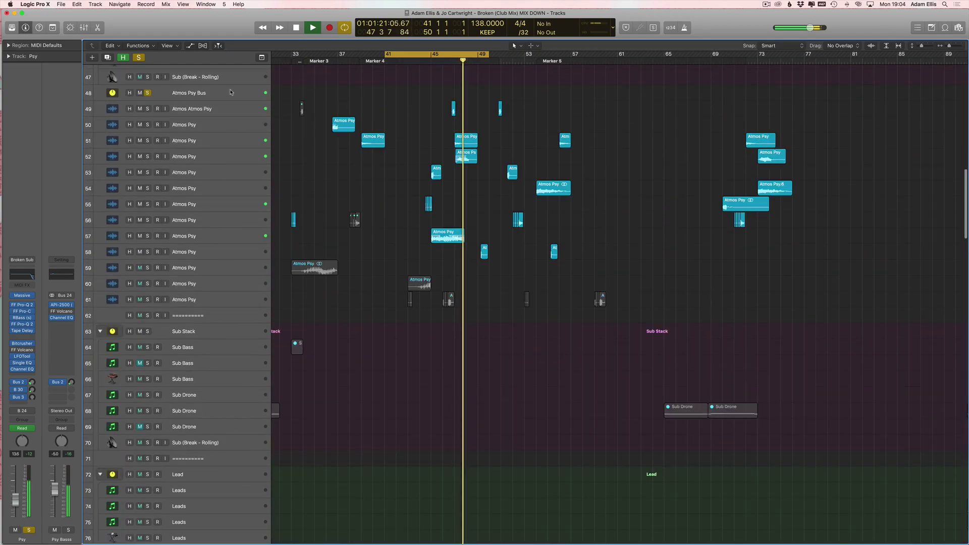
# Step: Stop playback and clear all solos
pyautogui.press('space')
pyautogui.click(144, 57)
pyautogui.scroll(20, 298, 397)
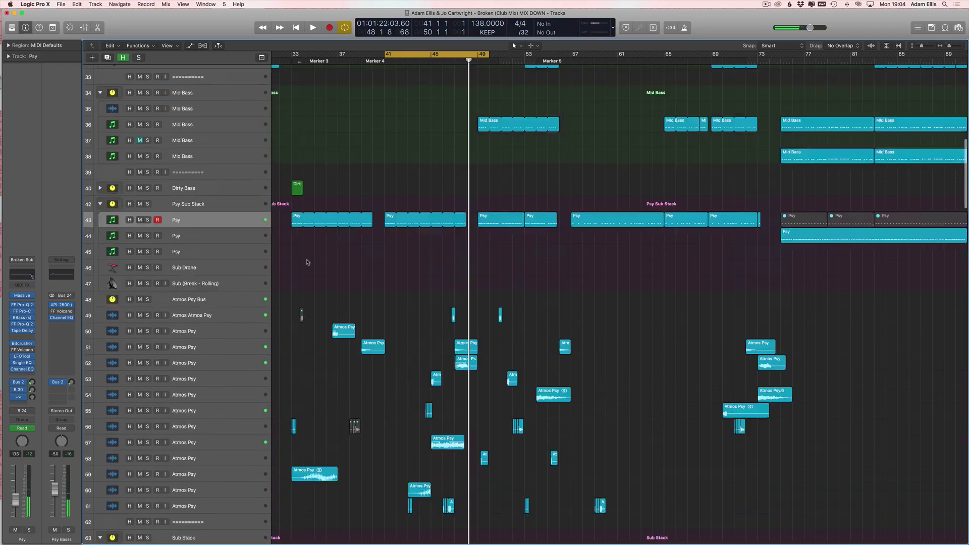
# Step: Inspect the bassline notes of track 43's Psy region at bar 41 in the Piano Roll, sound the first note, and close the editor
pyautogui.click(385, 418)
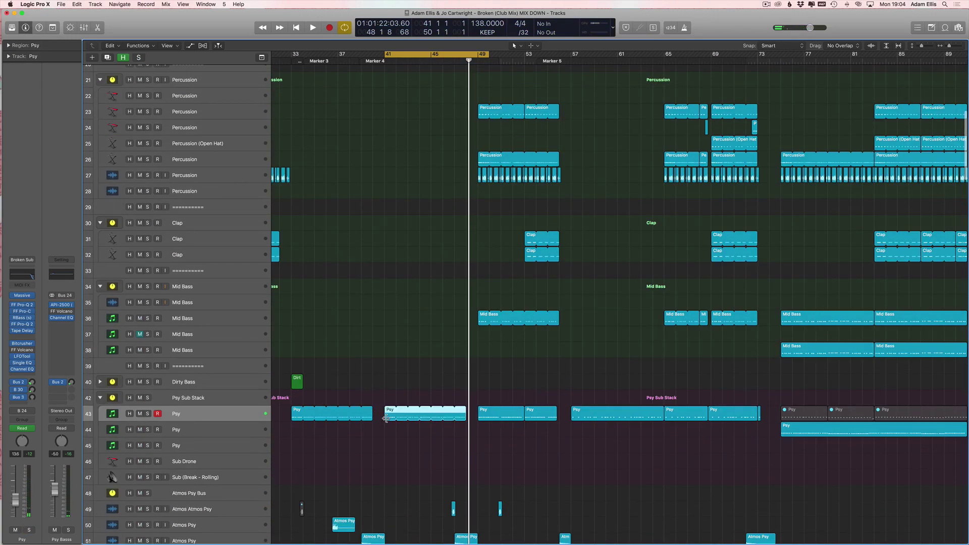
pyautogui.doubleClick(386, 419)
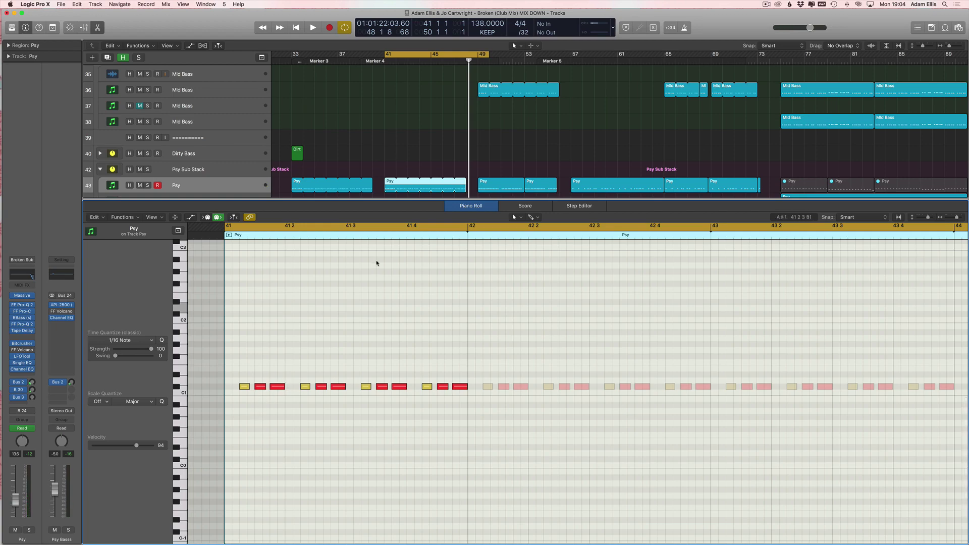
pyautogui.moveTo(601, 362); pyautogui.dragTo(270, 438)
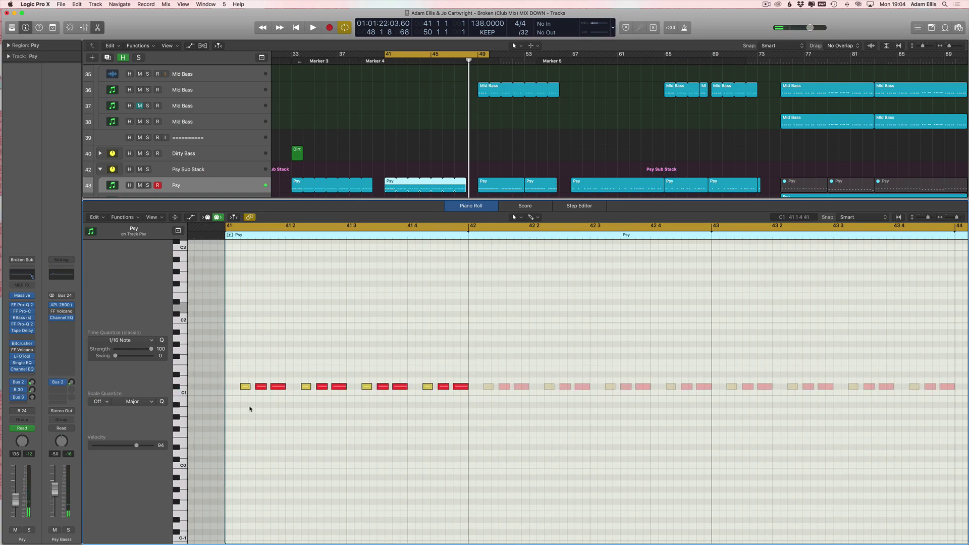
pyautogui.click(248, 389)
pyautogui.press('p')
pyautogui.scroll(3, 244, 339)
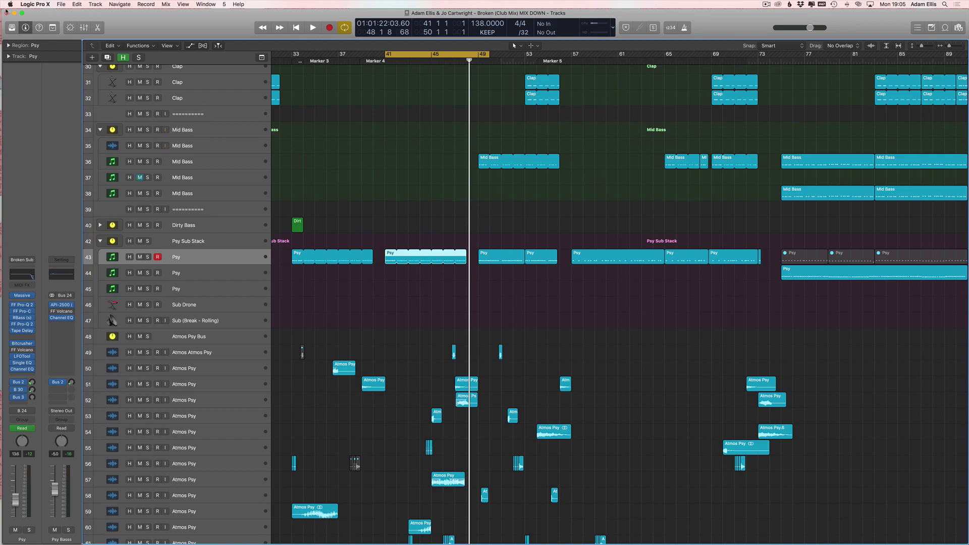
# Step: Deselect the Psy region and play the full arrangement from about bar 70
pyautogui.click(483, 233)
pyautogui.scroll(10, 368, 132)
pyautogui.scroll(-8, 367, 132)
pyautogui.hscroll(2, 368, 202)
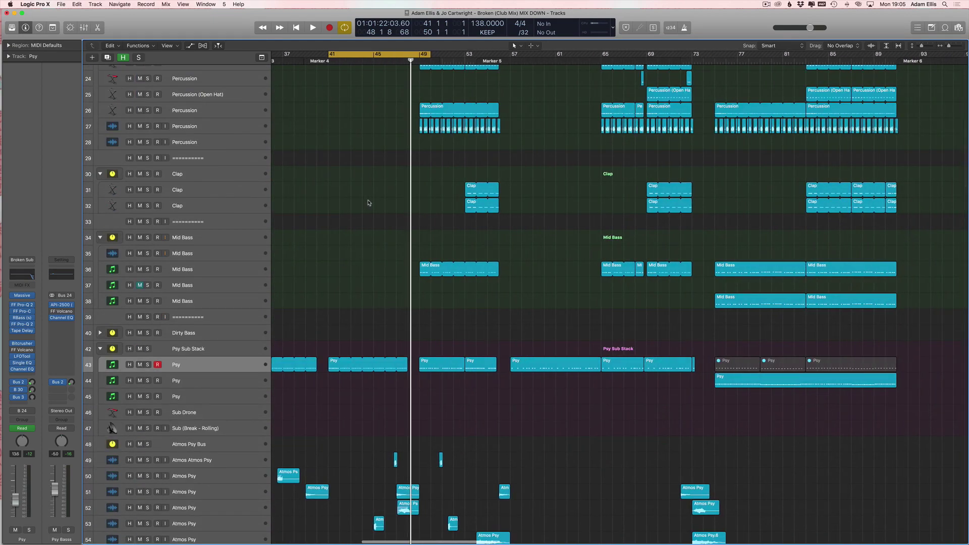
pyautogui.scroll(-3, 368, 203)
pyautogui.hscroll(4, 368, 203)
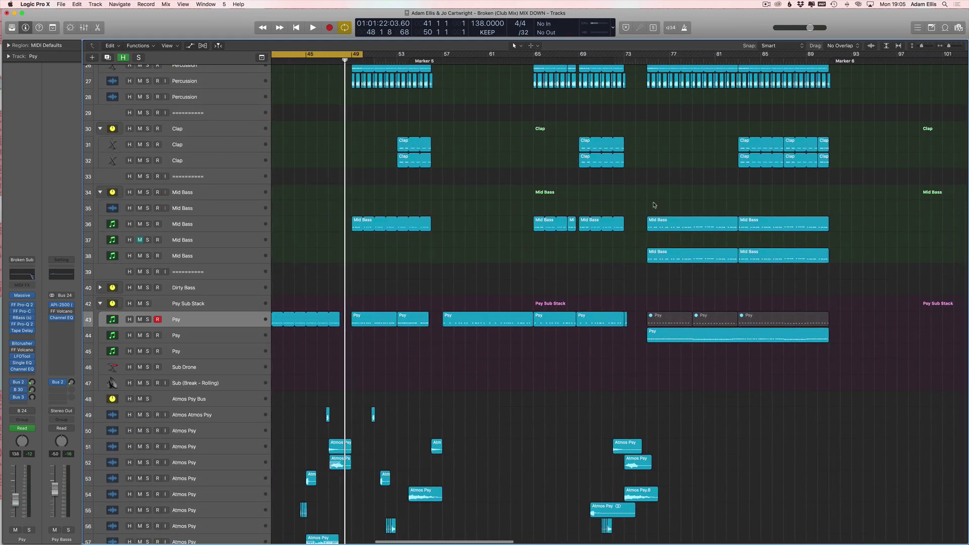
pyautogui.click(591, 59)
pyautogui.press('space')
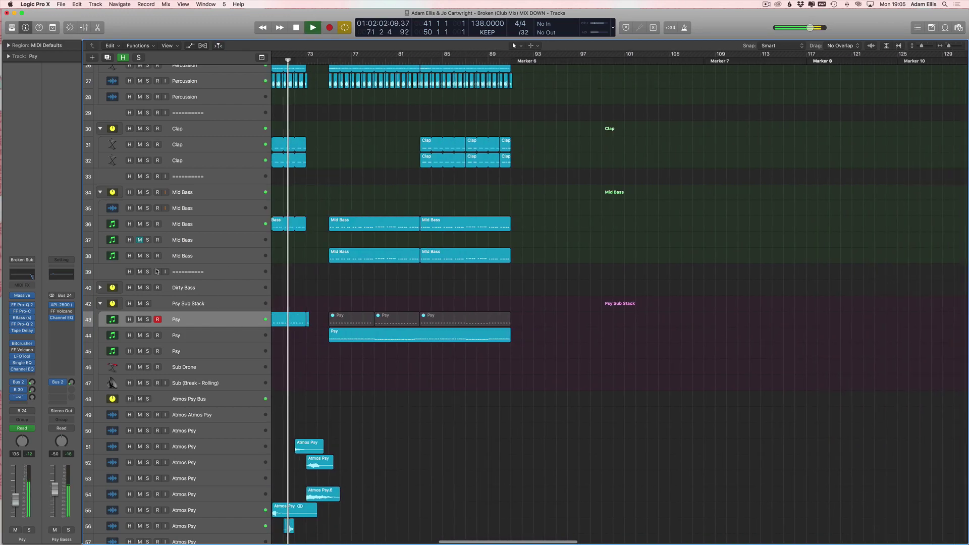
# Step: Solo the Psy tracks 43 and 44 during playback and view the notes of track 44's region at bar 75 in the Piano Roll
pyautogui.press('s')
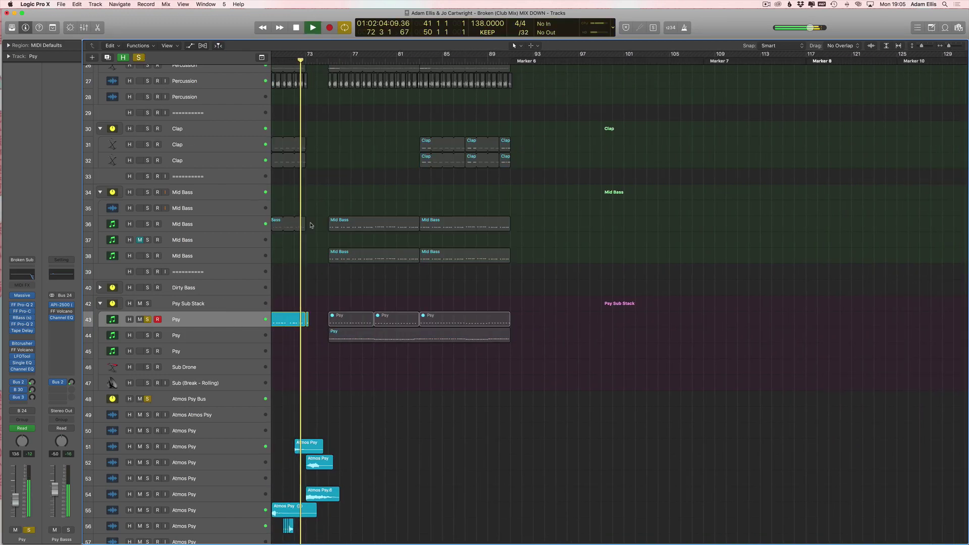
pyautogui.click(147, 335)
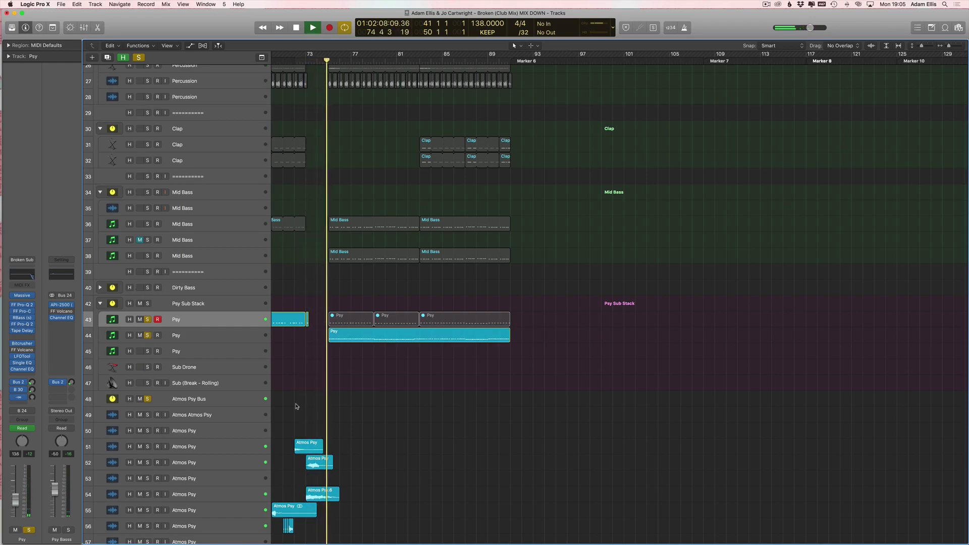
pyautogui.doubleClick(444, 336)
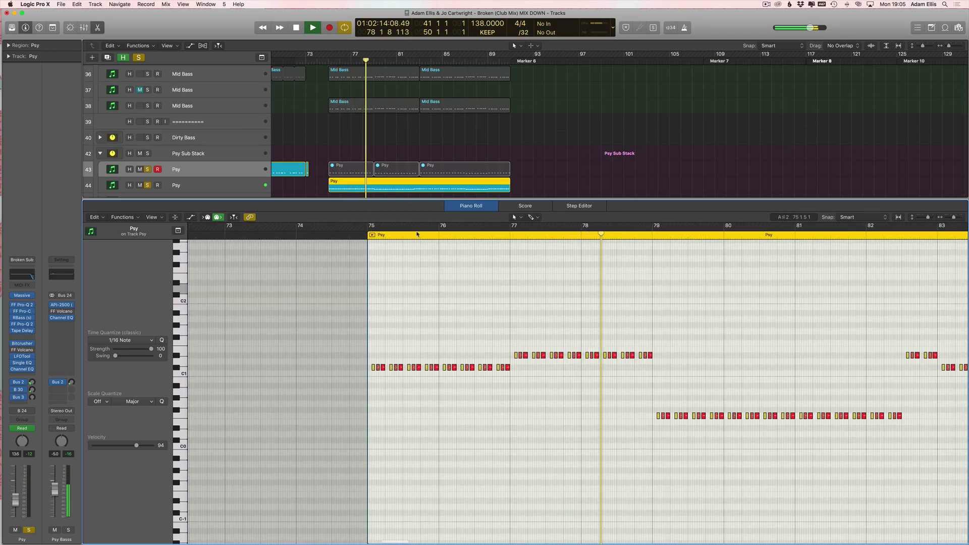
pyautogui.press('p')
# Step: Add the Pluck tracks 90, 86 and 87 to the soloed tracks during playback
pyautogui.scroll(-15, 488, 305)
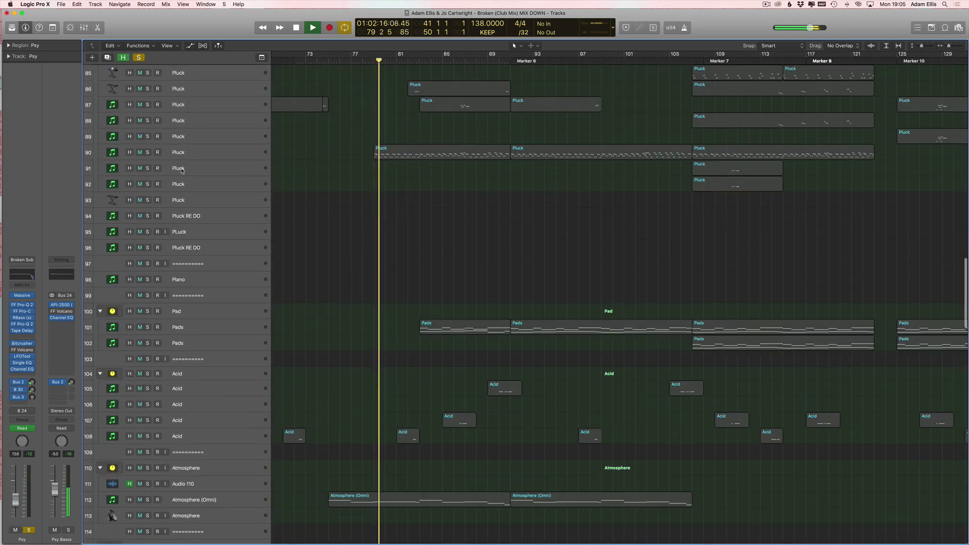
pyautogui.click(147, 153)
pyautogui.scroll(4, 311, 343)
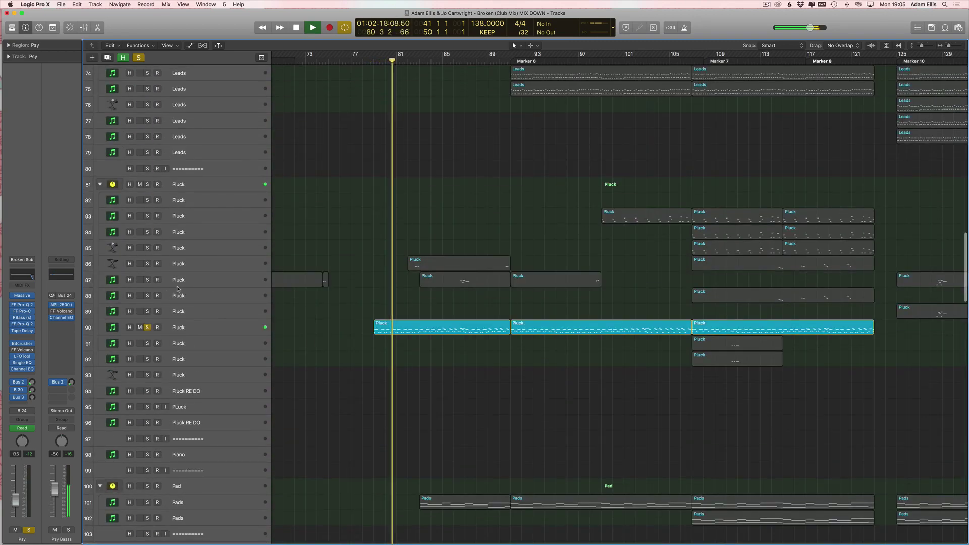
pyautogui.moveTo(145, 264); pyautogui.dragTo(147, 281)
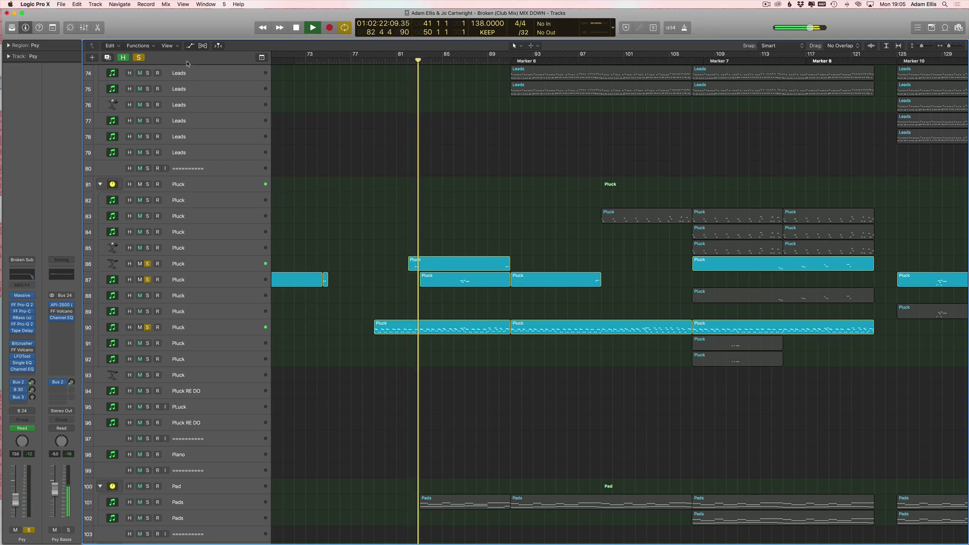
# Step: Select Pluck track 86, view the ArtsAcoustic Reverb on its Bus 7 channel, and hide the open plug-in windows
pyautogui.click(235, 265)
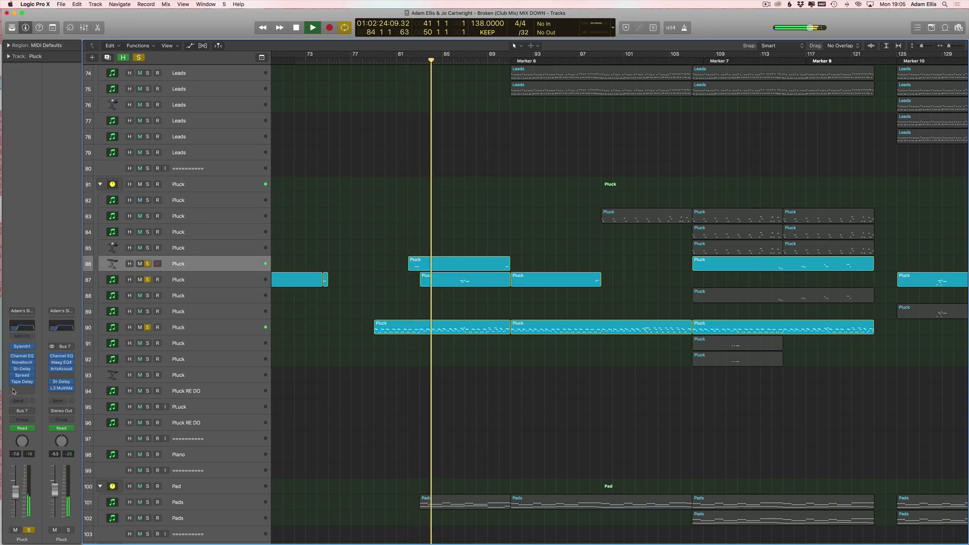
pyautogui.click(62, 370)
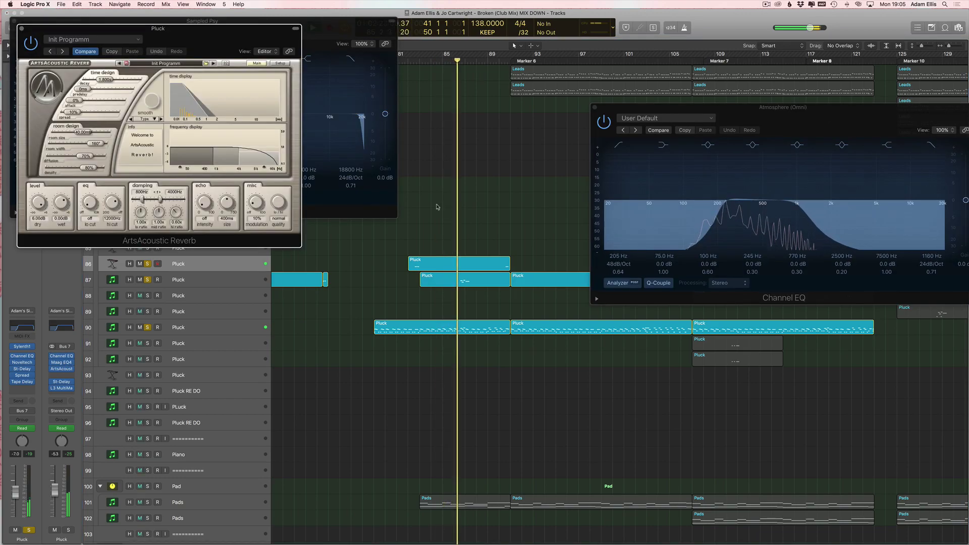
pyautogui.press('v')
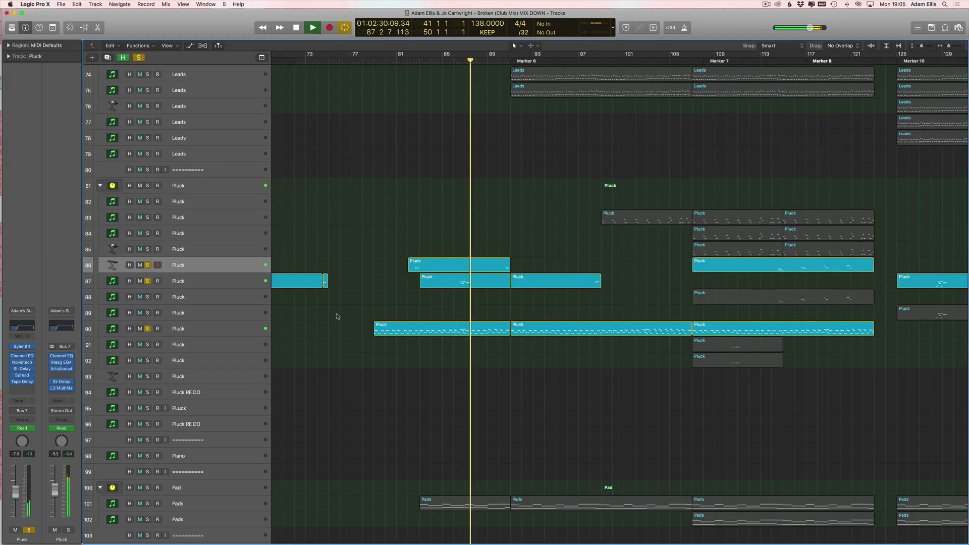
# Step: Clear the solo on all soloed Pluck tracks at once
pyautogui.scroll(-5, 362, 470)
pyautogui.scroll(-3, 429, 155)
pyautogui.hscroll(7, 423, 156)
pyautogui.scroll(6, 406, 158)
pyautogui.hscroll(-3, 402, 158)
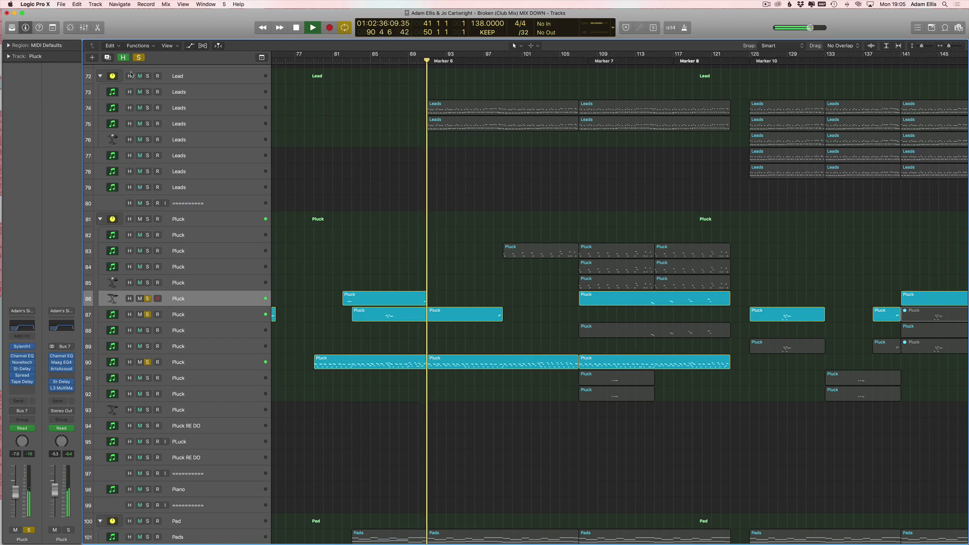
pyautogui.click(139, 57)
pyautogui.hscroll(-15, 375, 155)
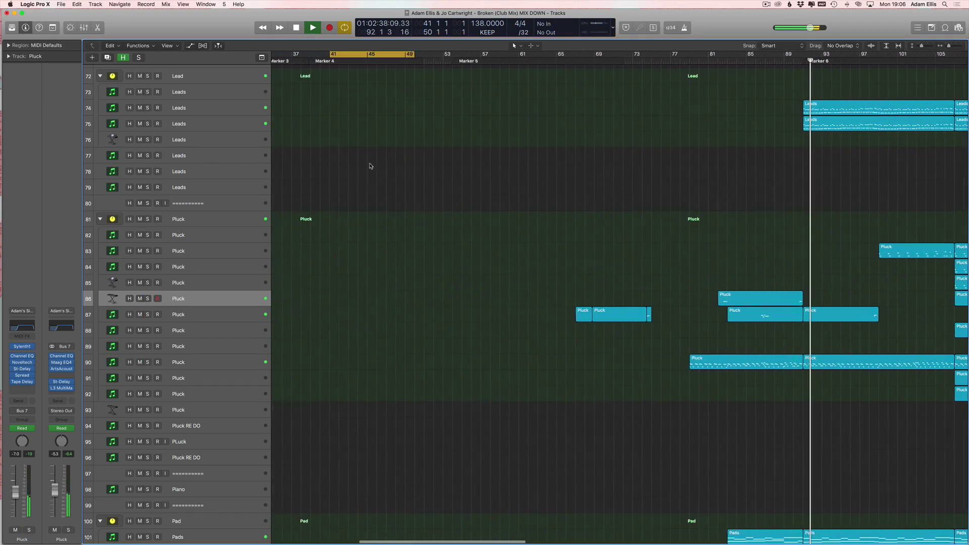
# Step: Look over the arrangement from the reference and drum tracks through the plucks to the acid, atmosphere and FX tracks
pyautogui.scroll(10, 370, 165)
pyautogui.scroll(-3, 370, 165)
pyautogui.scroll(15, 428, 256)
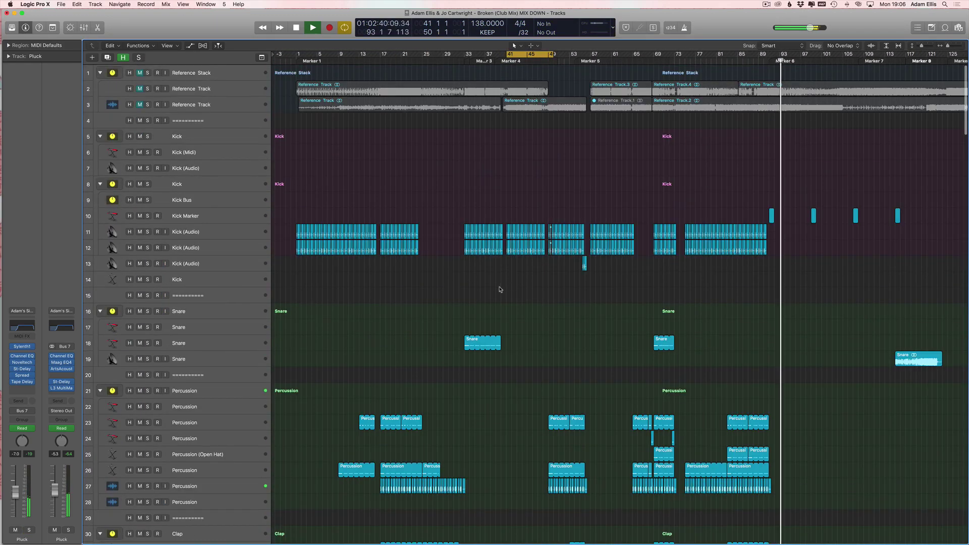
pyautogui.scroll(3, 461, 282)
pyautogui.scroll(-10, 457, 277)
pyautogui.scroll(8, 339, 199)
pyautogui.scroll(-20, 339, 199)
pyautogui.hscroll(-5, 372, 214)
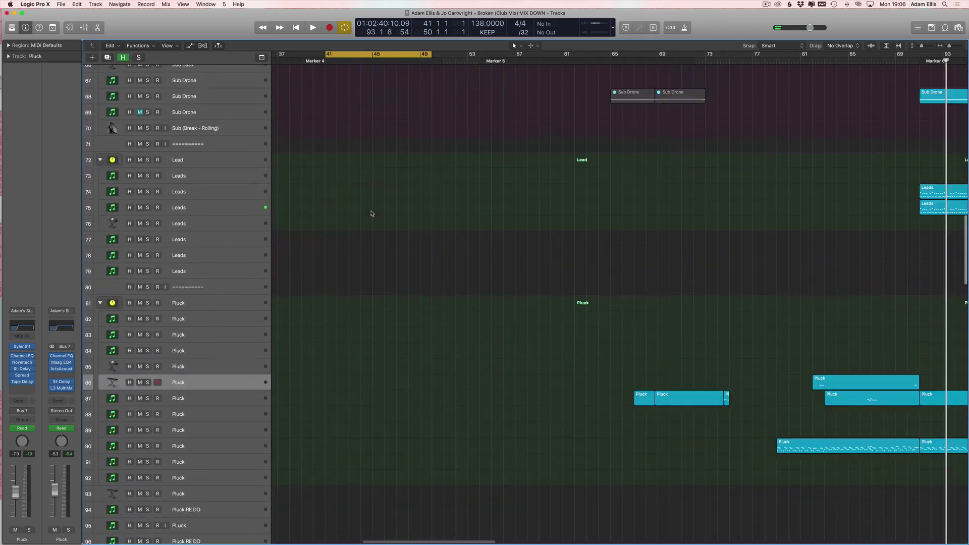
pyautogui.hscroll(-2, 353, 202)
pyautogui.scroll(4, 424, 255)
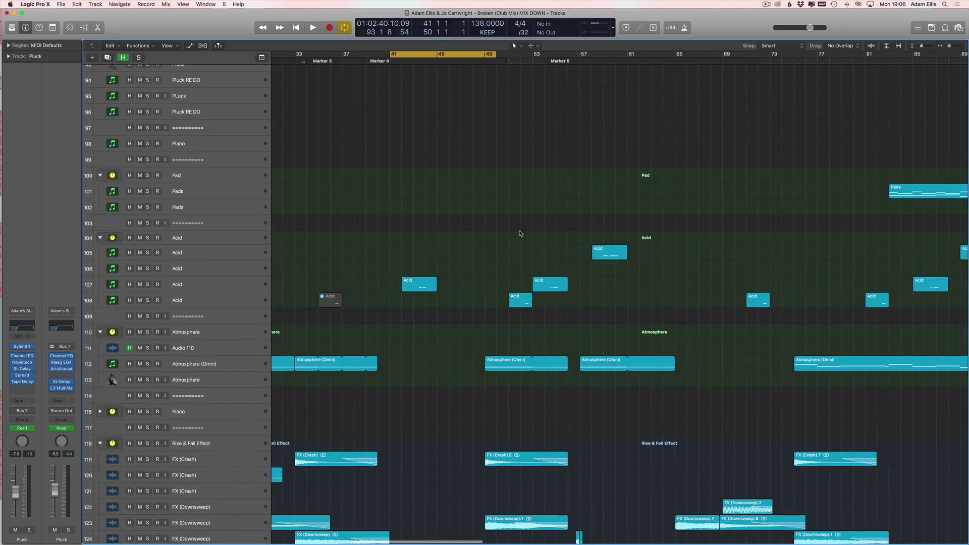
pyautogui.hscroll(-2, 445, 256)
pyautogui.scroll(9, 454, 242)
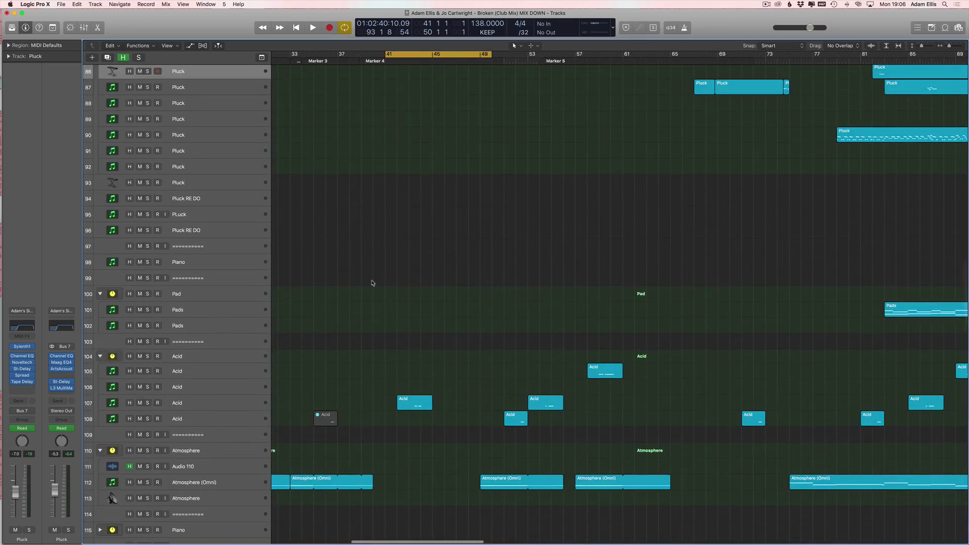
pyautogui.scroll(15, 502, 216)
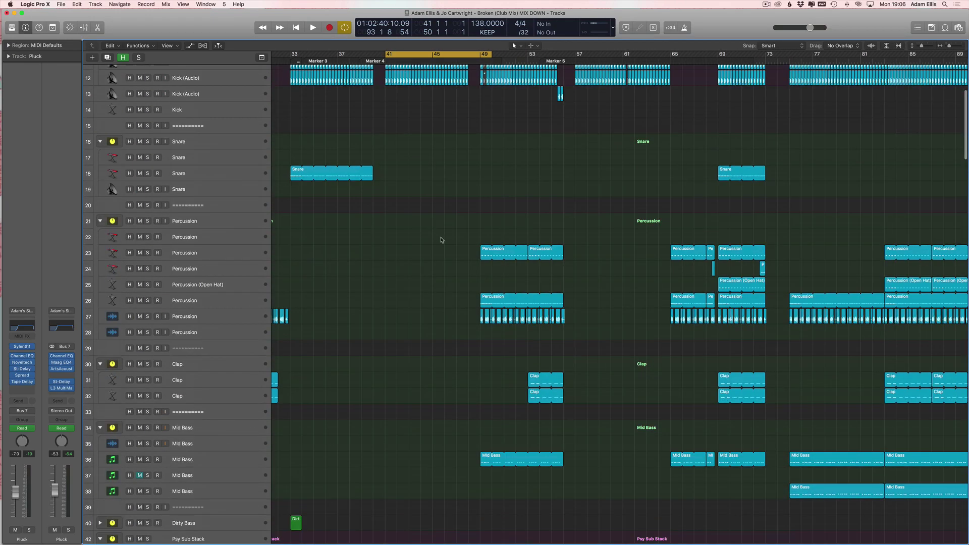
# Step: Set the cycle range from bar 33 to bar 63 and solo the Atmos Atmos Psy track, 49
pyautogui.scroll(-8, 437, 237)
pyautogui.hscroll(-4, 435, 209)
pyautogui.scroll(3, 435, 209)
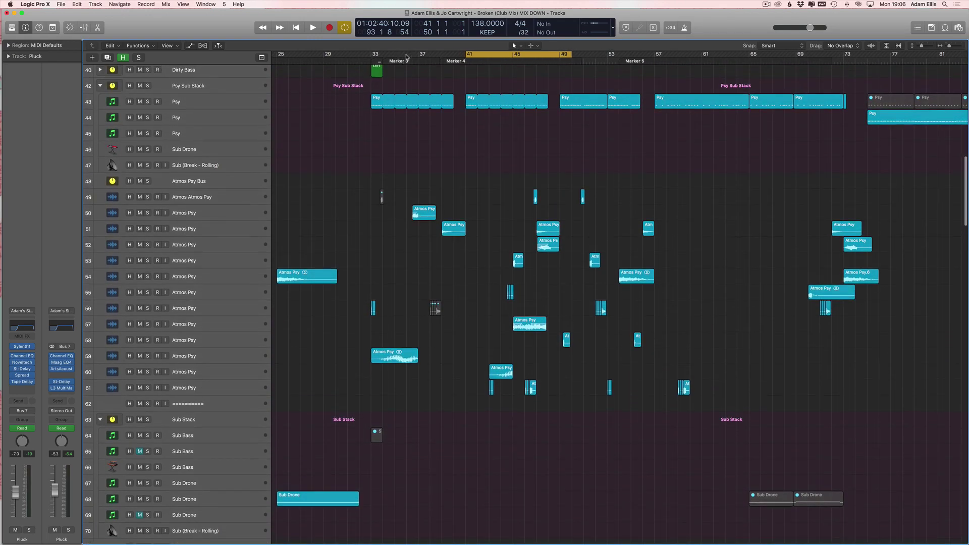
pyautogui.moveTo(373, 55); pyautogui.dragTo(726, 55)
pyautogui.click(148, 196)
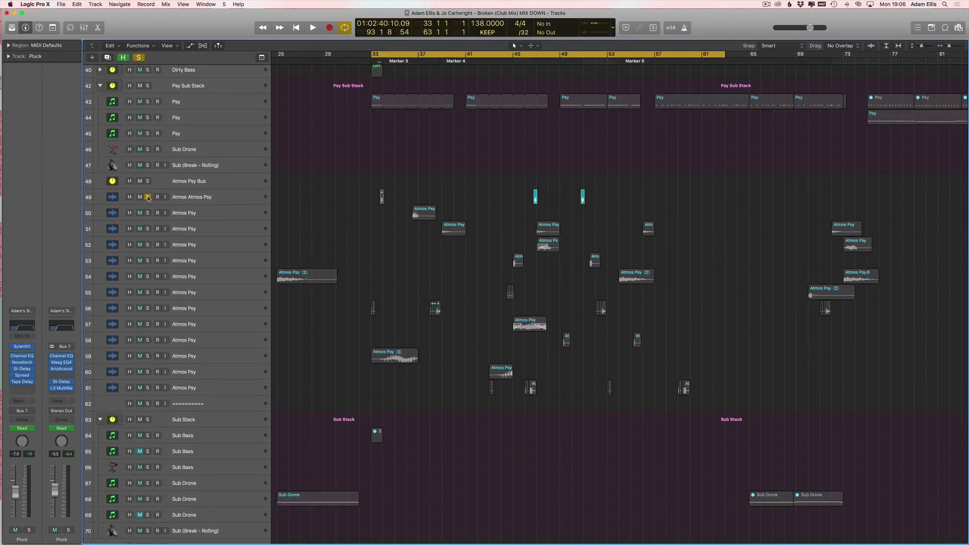
pyautogui.scroll(2, 228, 132)
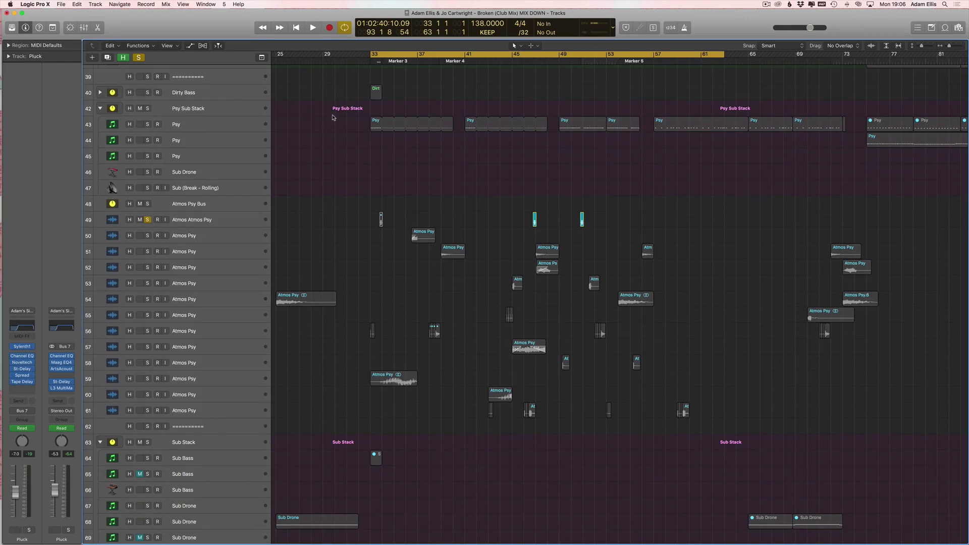
pyautogui.hscroll(3, 328, 275)
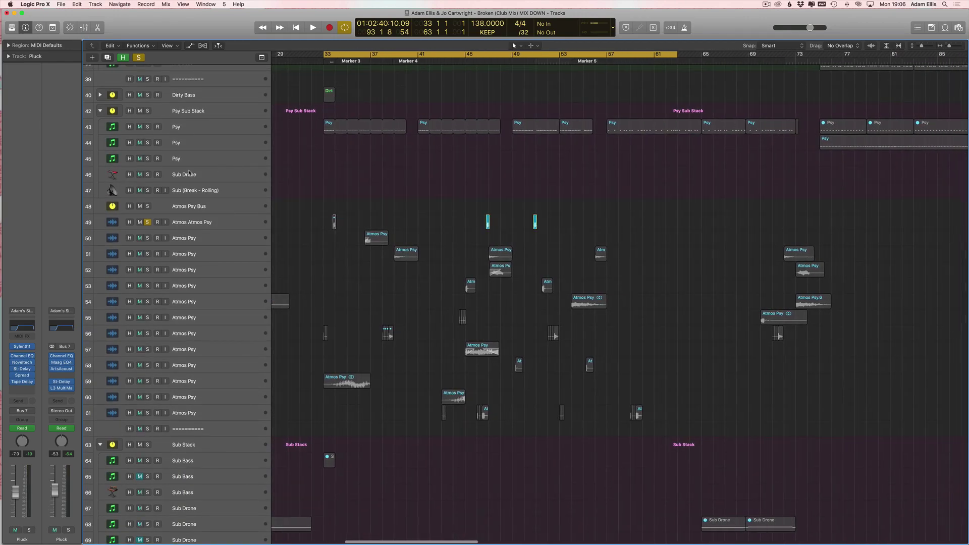
# Step: Solo all the Atmos Psy tracks from 50 down through Sub Bass track 64, plus Psy track 43
pyautogui.moveTo(148, 238); pyautogui.dragTo(147, 461)
pyautogui.scroll(1, 115, 121)
pyautogui.click(147, 141)
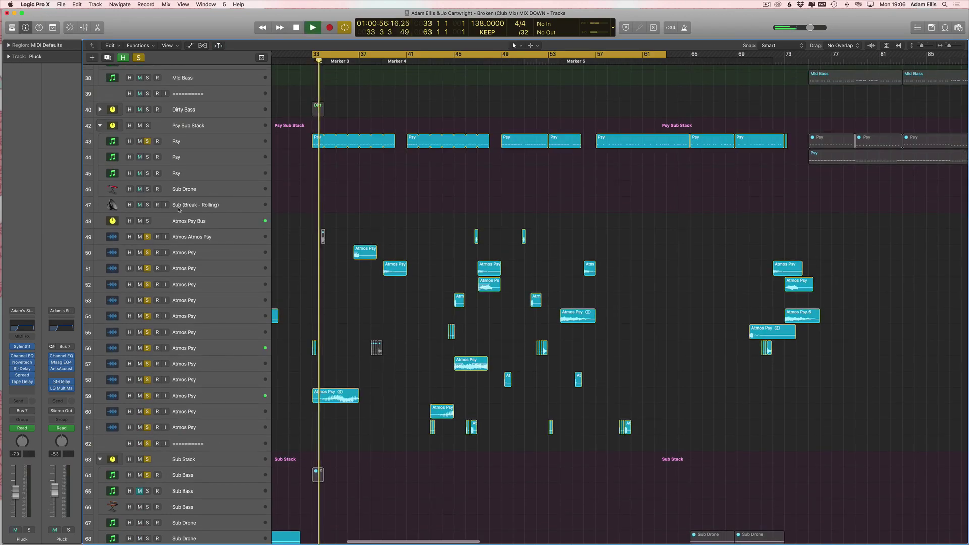
# Step: Turn off the solo on Psy track 43 while the cycled section plays
pyautogui.press('super+Right')
pyautogui.press('super+Right')
pyautogui.press('super+Right')
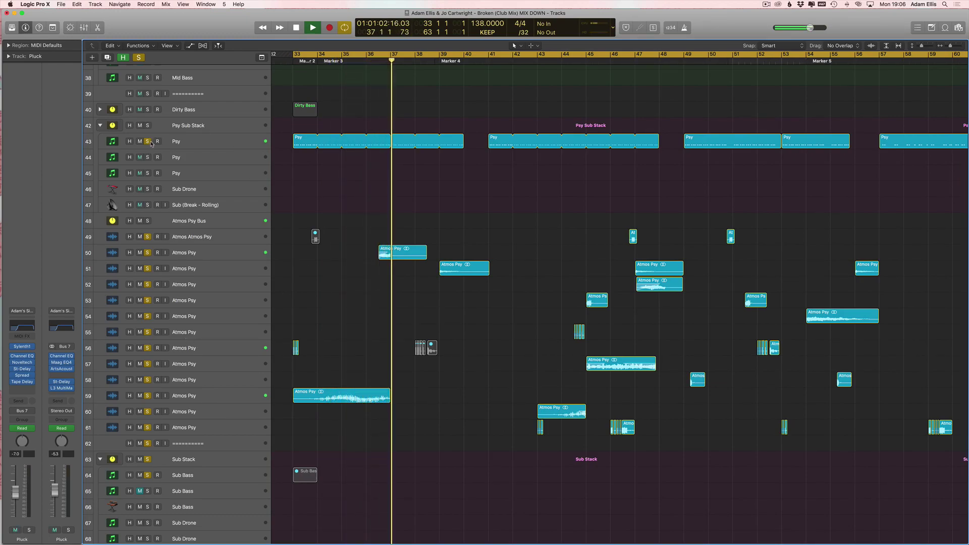
pyautogui.press('s')
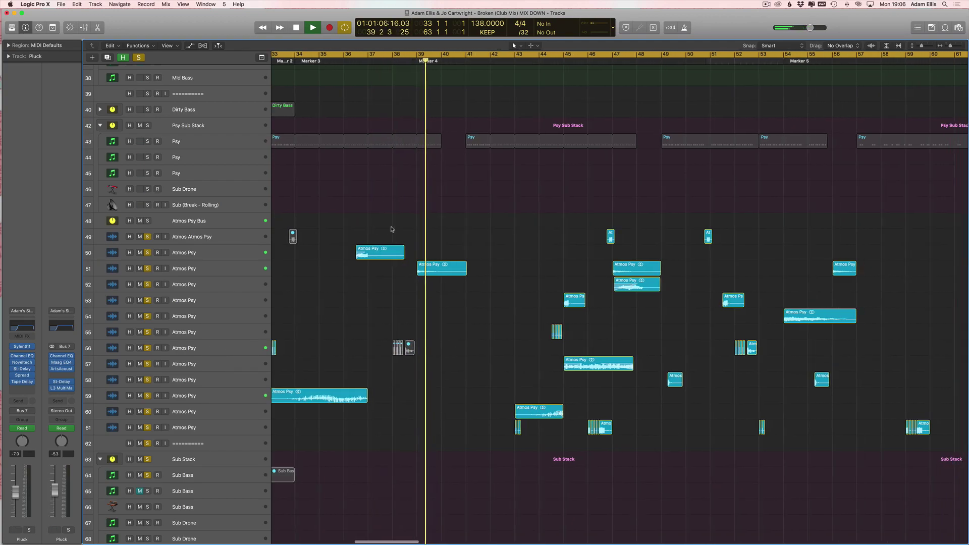
# Step: Examine the soloed Atmos Psy regions up close between bars 39 and 48 during playback
pyautogui.scroll(10, 392, 230)
pyautogui.scroll(-20, 477, 202)
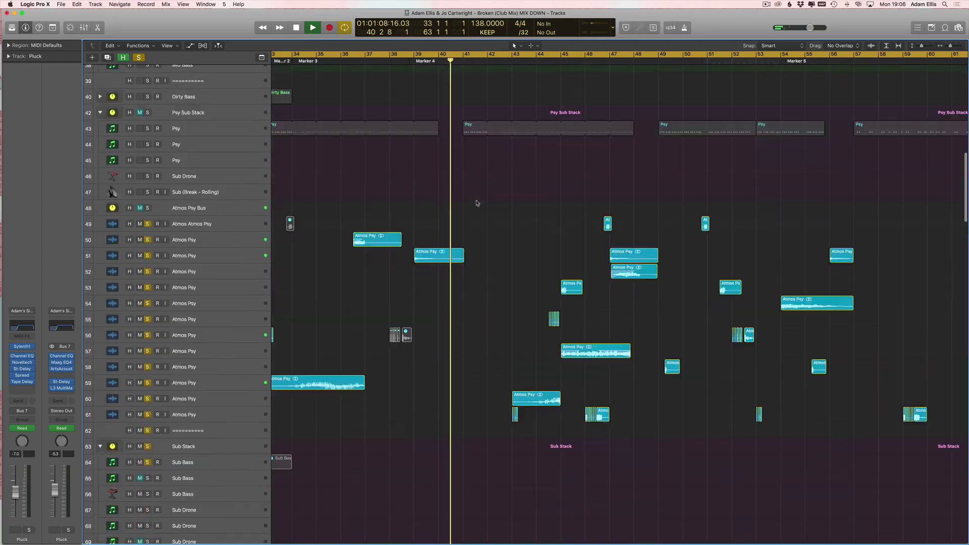
pyautogui.scroll(8, 454, 199)
pyautogui.hscroll(-2, 439, 212)
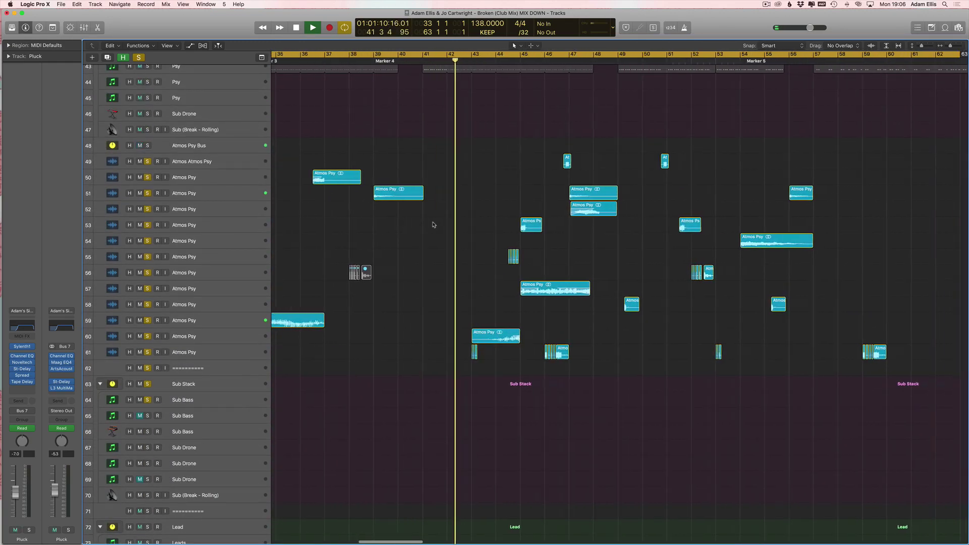
pyautogui.hscroll(4, 454, 277)
pyautogui.press('super+Right')
pyautogui.press('super+Right')
pyautogui.press('super+Right')
pyautogui.press('super+Right')
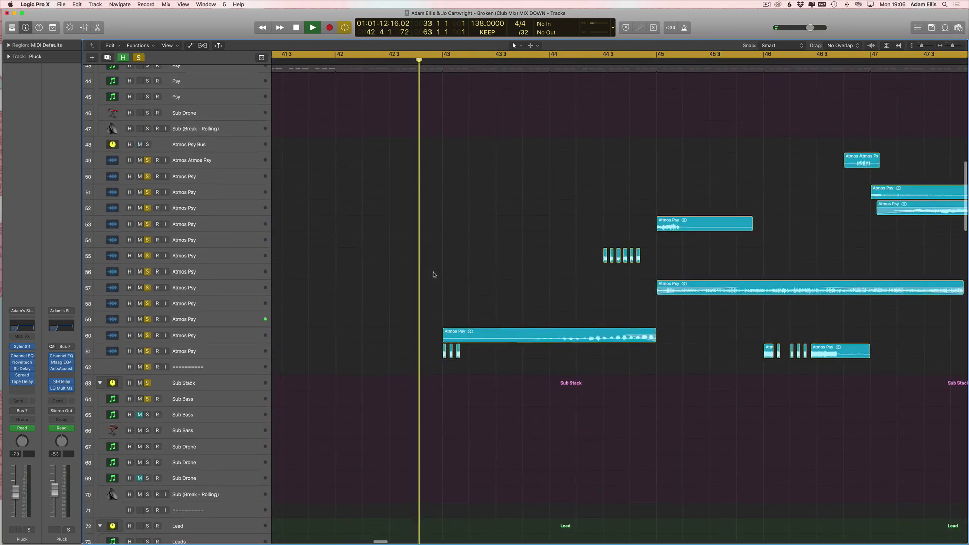
pyautogui.keyDown('ctrl'); pyautogui.keyDown('alt'); pyautogui.click(476, 262); pyautogui.keyUp('alt'); pyautogui.keyUp('ctrl')
pyautogui.hscroll(5, 526, 299)
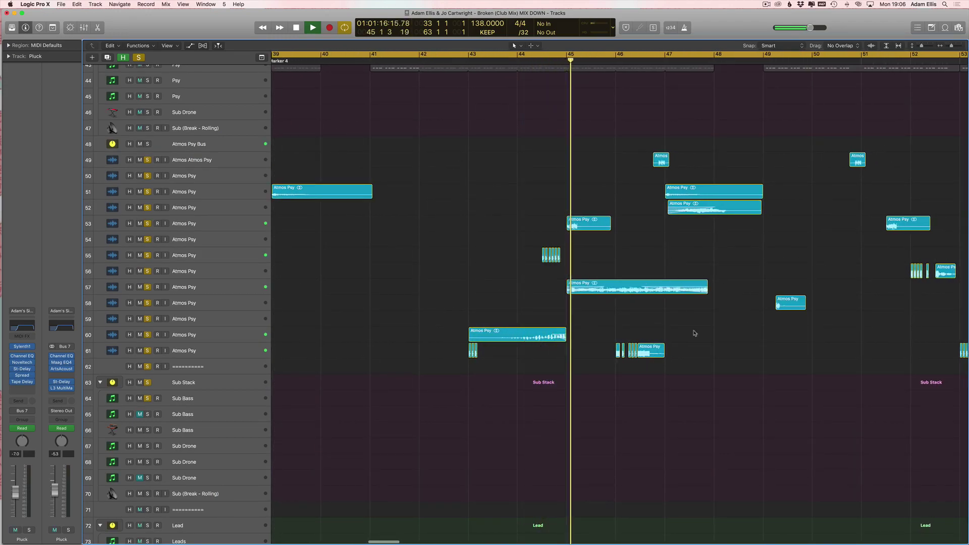
pyautogui.hscroll(3, 561, 358)
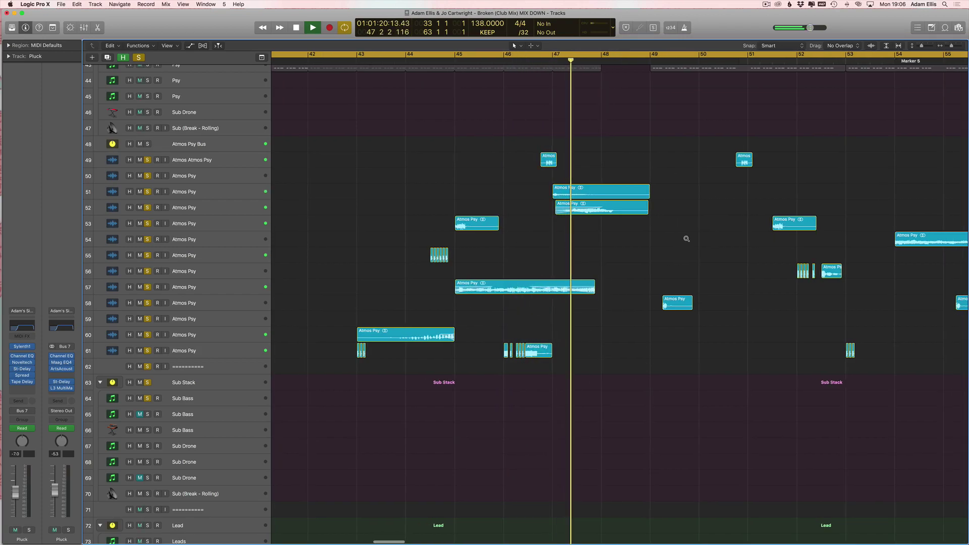
# Step: Compare the Atmos Psy regions with the clap, Mid Bass, Psy and Rise & Fall Effect tracks during playback
pyautogui.scroll(-10, 684, 238)
pyautogui.scroll(10, 493, 180)
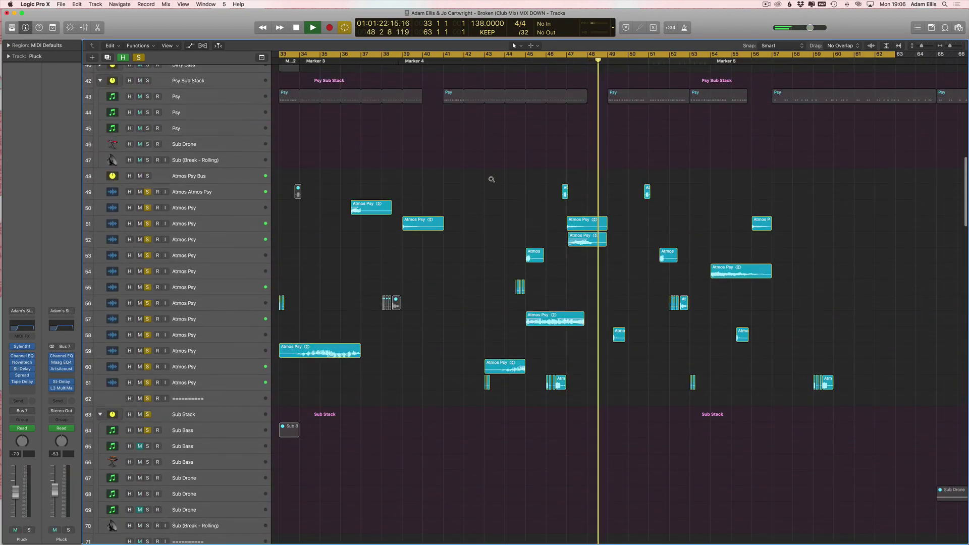
pyautogui.scroll(5, 480, 214)
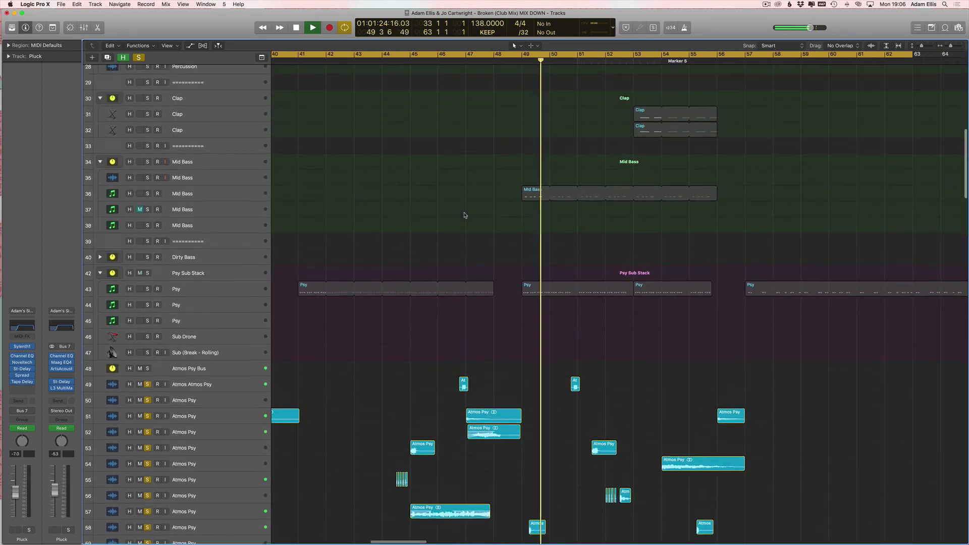
pyautogui.scroll(-8, 465, 162)
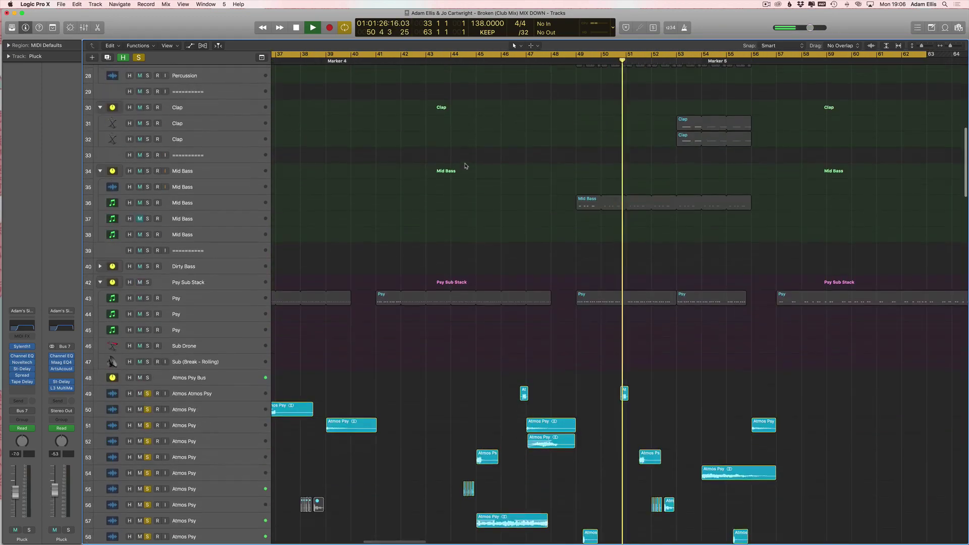
pyautogui.scroll(-6, 494, 116)
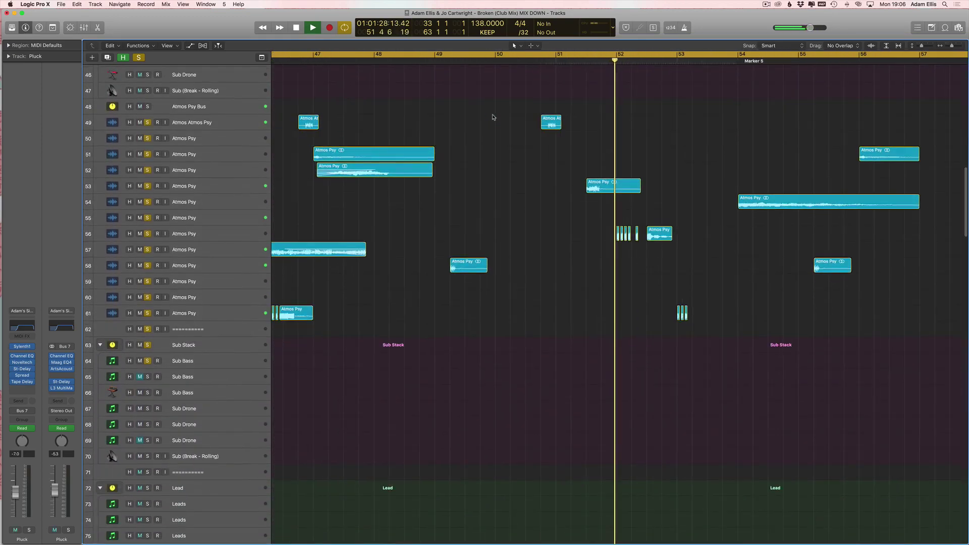
pyautogui.scroll(-15, 657, 217)
pyautogui.scroll(9, 644, 219)
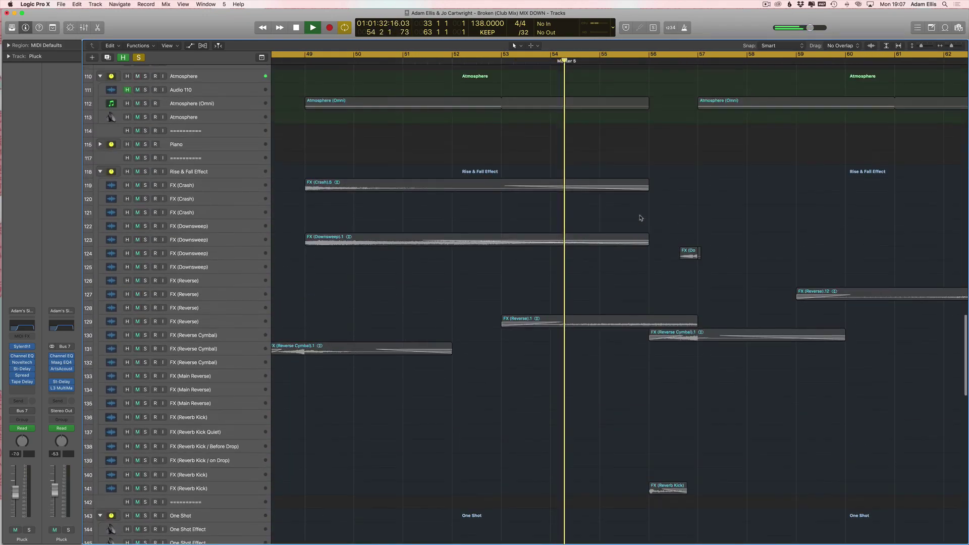
# Step: Stop playback and clear the solo on all the Atmos Psy and sub tracks
pyautogui.press('space')
pyautogui.scroll(6, 498, 184)
pyautogui.scroll(3, 499, 184)
pyautogui.hscroll(-9, 499, 184)
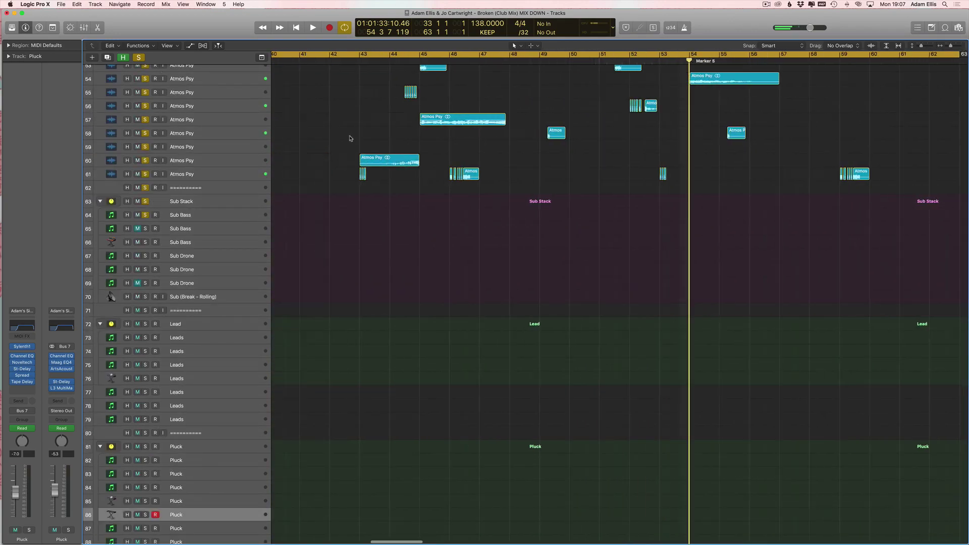
pyautogui.click(140, 57)
# Step: Examine how the Psy, Atmos Psy, percussion, snare and kick regions are arranged from bar 33 onwards
pyautogui.scroll(5, 406, 323)
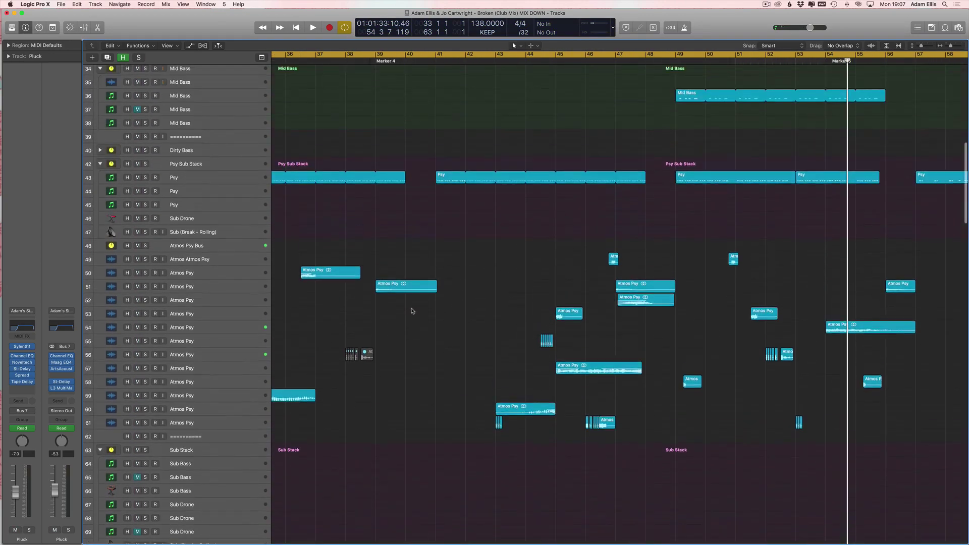
pyautogui.scroll(-3, 411, 311)
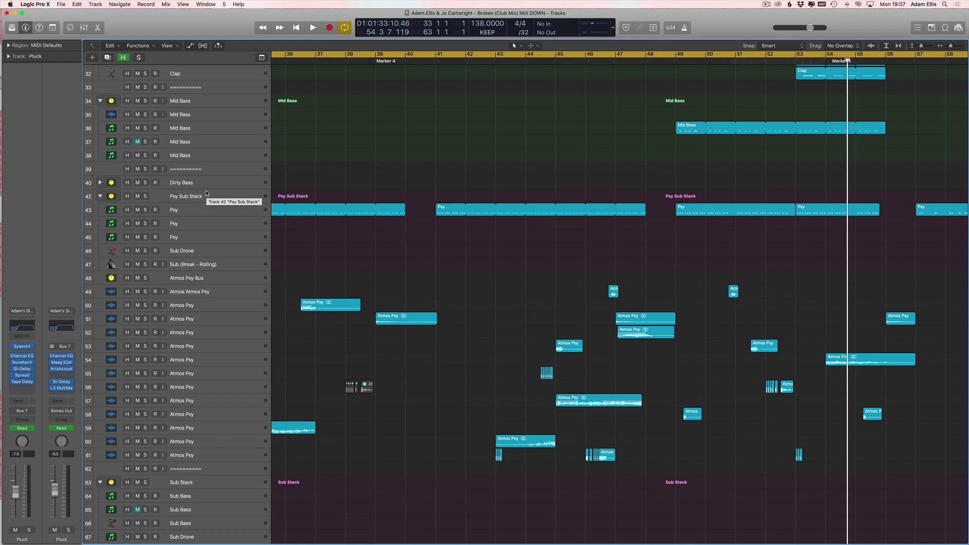
pyautogui.hscroll(-5, 346, 302)
pyautogui.scroll(-5, 371, 247)
pyautogui.scroll(10, 372, 246)
pyautogui.hscroll(-2, 314, 202)
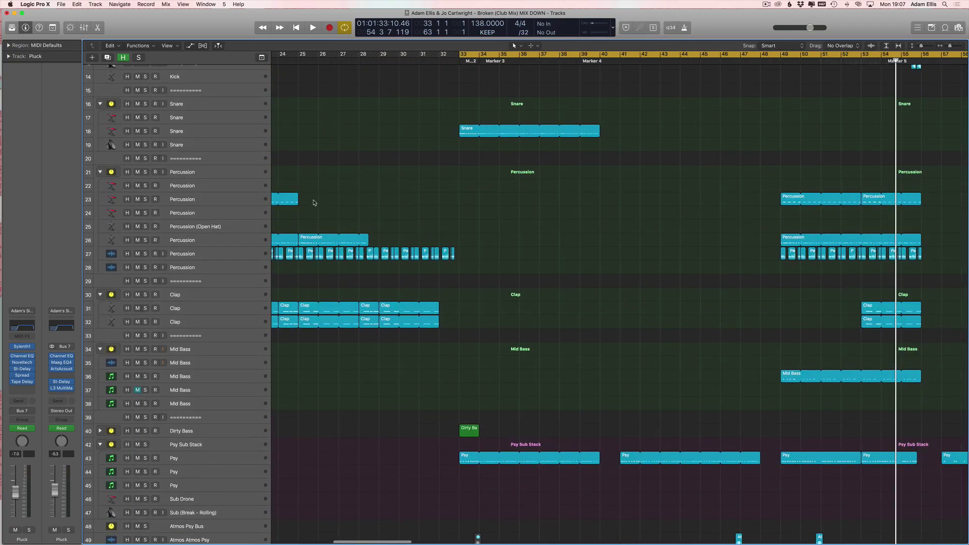
pyautogui.scroll(5, 382, 247)
pyautogui.hscroll(3, 415, 188)
pyautogui.scroll(5, 385, 186)
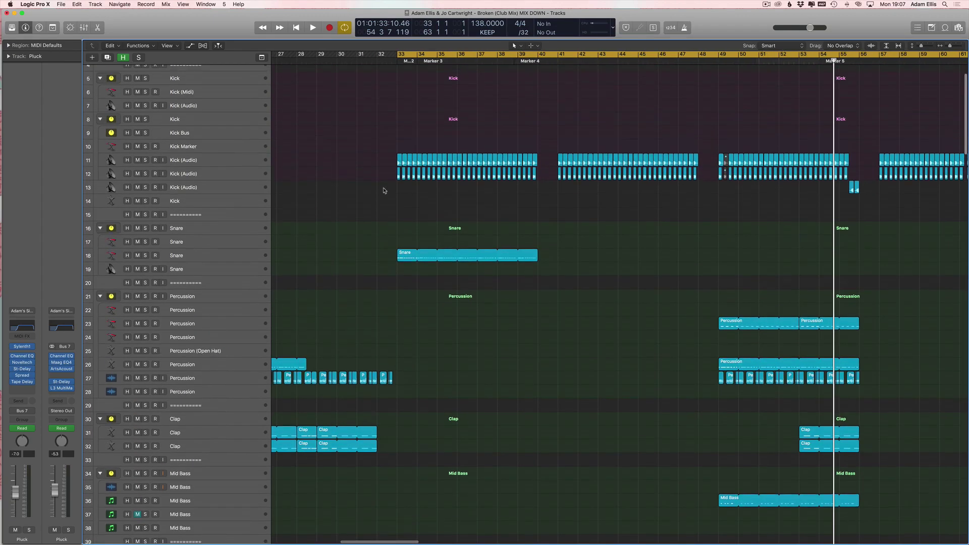
pyautogui.scroll(-10, 383, 151)
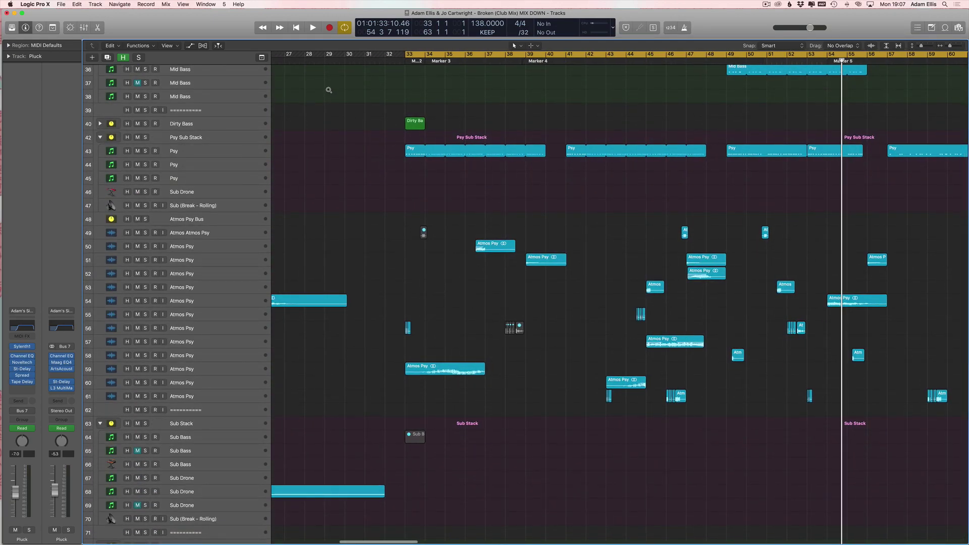
# Step: Find the Vocal stack below the One Shot effects, enlarge the track rows and solo Vocals track 160
pyautogui.hscroll(-3, 363, 98)
pyautogui.scroll(-20, 368, 98)
pyautogui.hscroll(4, 367, 102)
pyautogui.scroll(-10, 366, 103)
pyautogui.scroll(1, 483, 207)
pyautogui.hscroll(2, 484, 204)
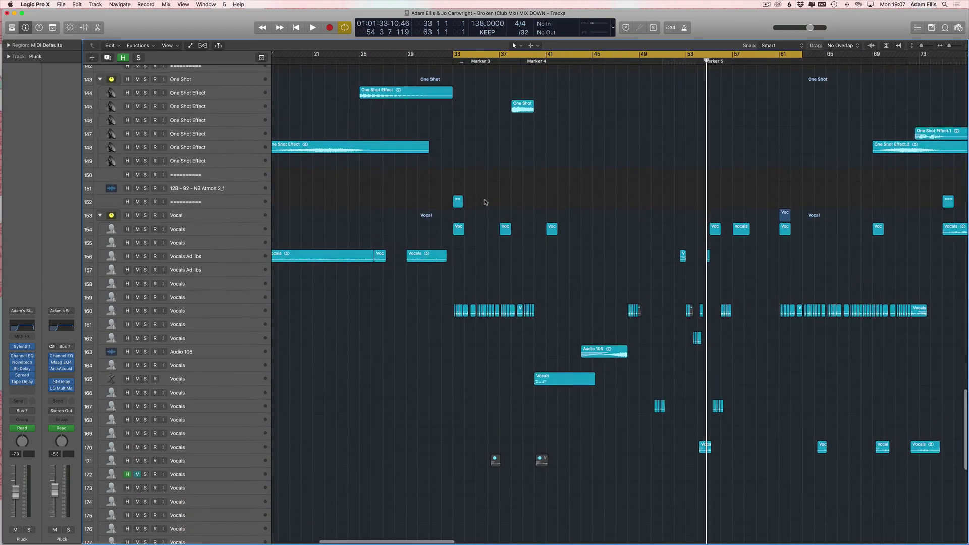
pyautogui.press('super+Down')
pyautogui.hscroll(5, 472, 217)
pyautogui.click(150, 319)
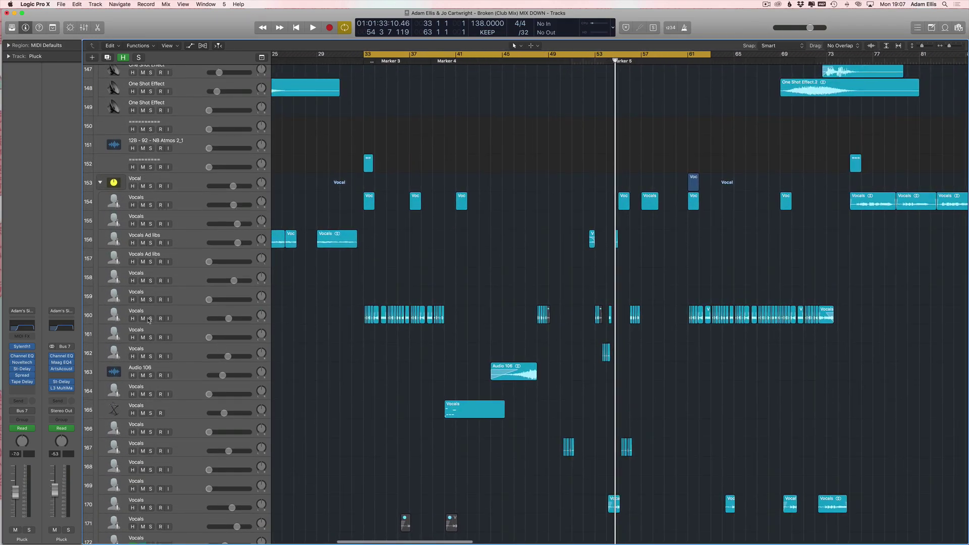
# Step: Select Vocals track 160 and play back its soloed vocal regions from bar 33
pyautogui.click(186, 314)
pyautogui.scroll(3, 345, 273)
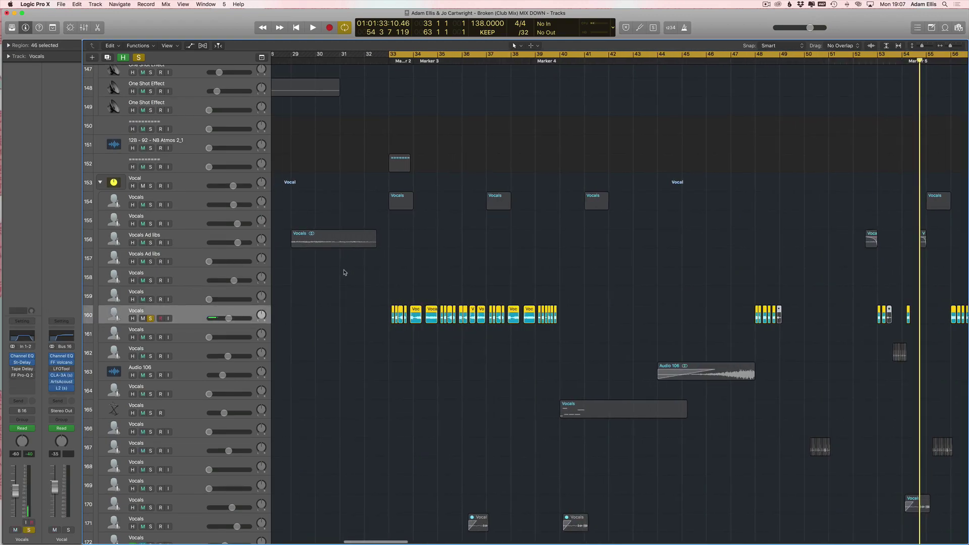
pyautogui.press('space')
pyautogui.scroll(-10, 339, 288)
pyautogui.scroll(3, 396, 256)
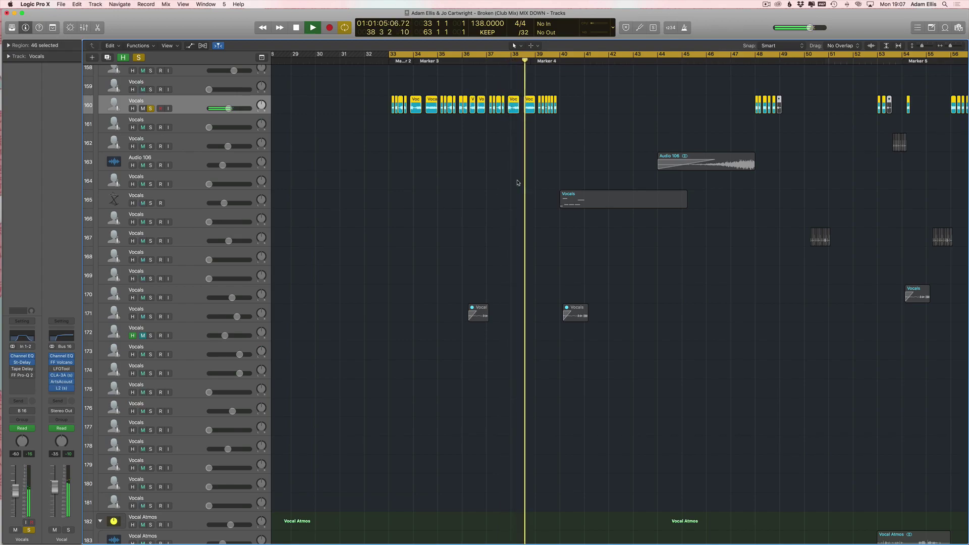
# Step: Solo Vocals track 165 alongside track 160 and listen to its region from bar 40
pyautogui.hscroll(1, 519, 182)
pyautogui.click(150, 203)
pyautogui.hscroll(5, 461, 277)
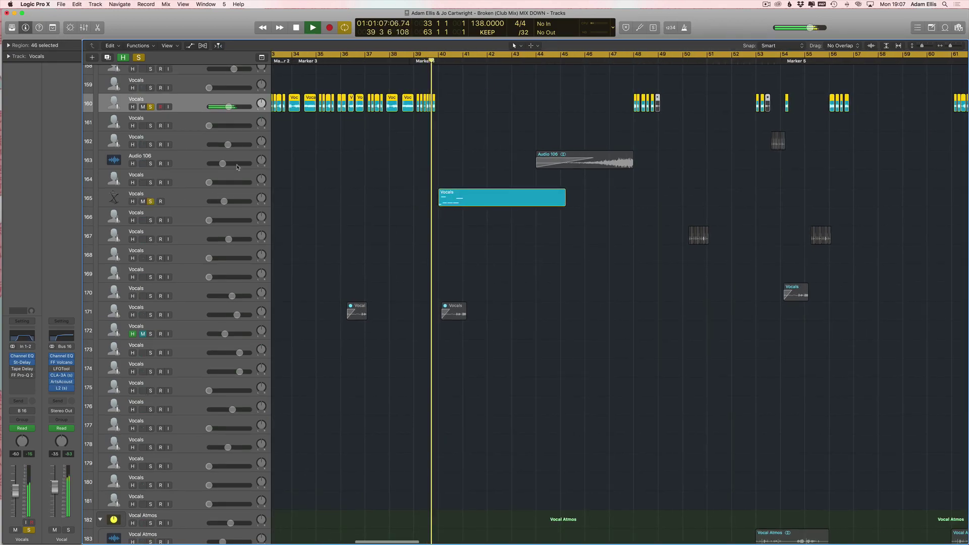
pyautogui.hotkey('ctrl', 'm')
pyautogui.hotkey('ctrl', 'm')
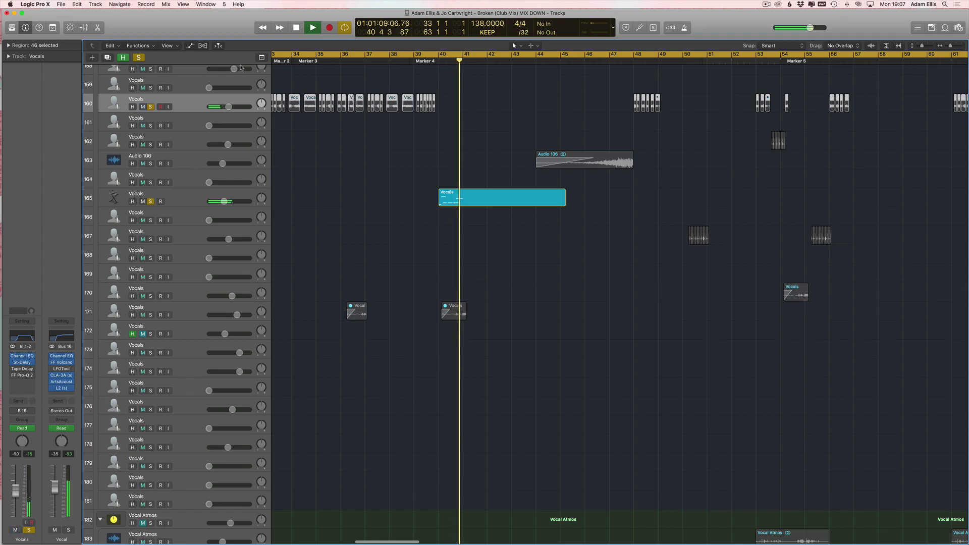
pyautogui.hscroll(-3, 283, 196)
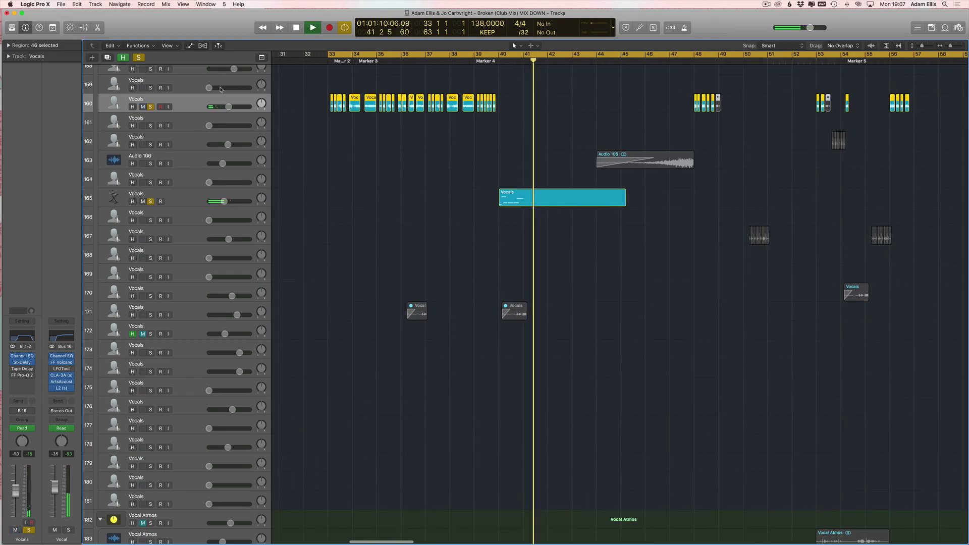
# Step: Open the Vocals region on track 165 in the Piano Roll, inspect its notes around bar 40 and close the editor
pyautogui.doubleClick(513, 201)
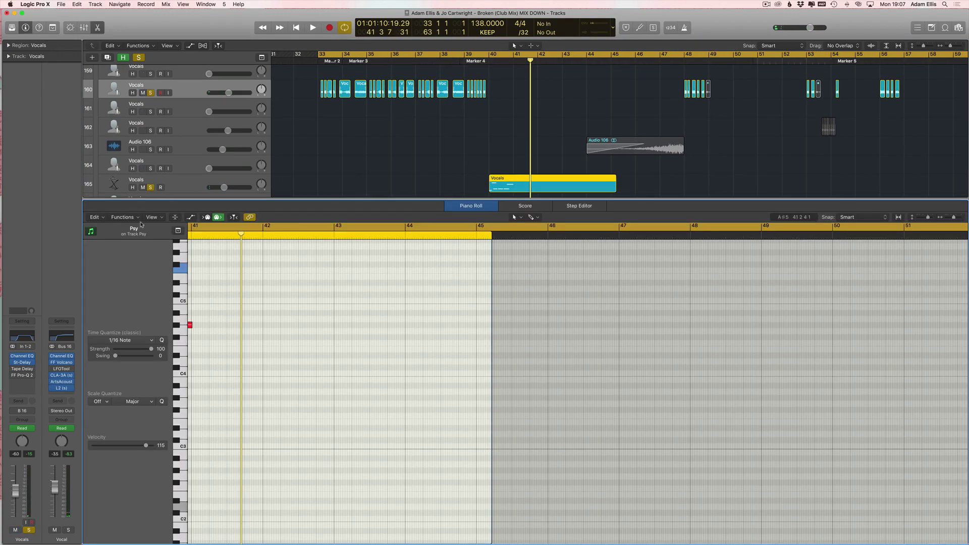
pyautogui.hscroll(-8, 373, 347)
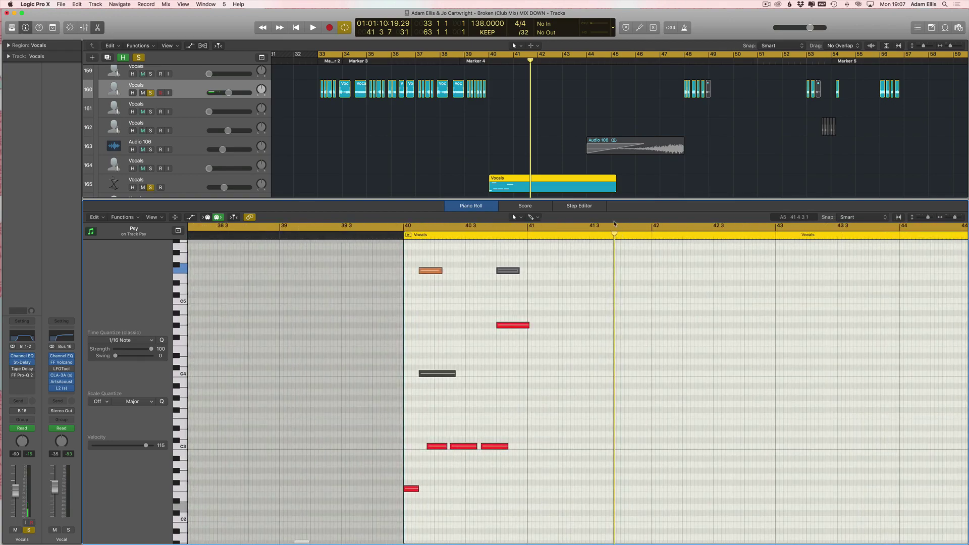
pyautogui.press('e')
pyautogui.scroll(2, 175, 322)
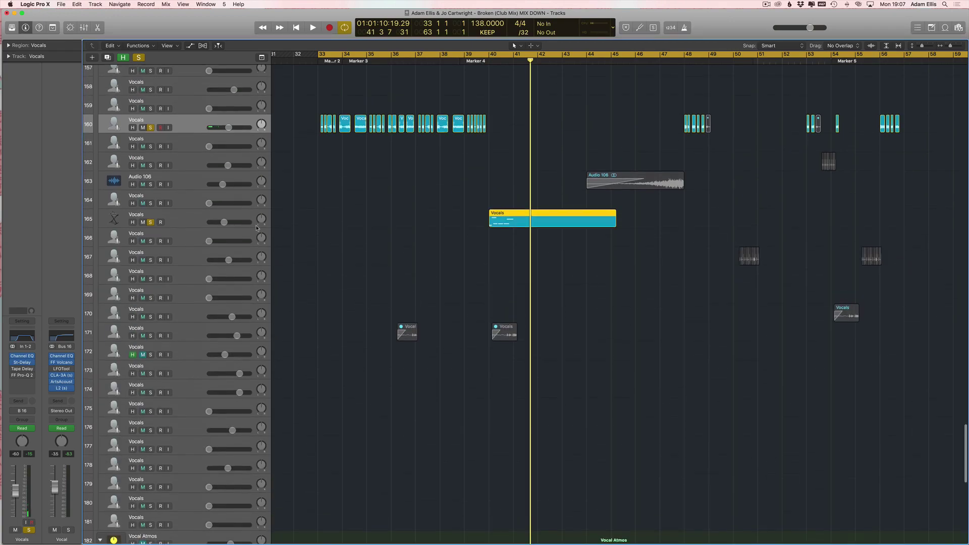
# Step: Restart playback from bar 33 with Vocals track 171 and the Audio 106 track soloed as well
pyautogui.press('space')
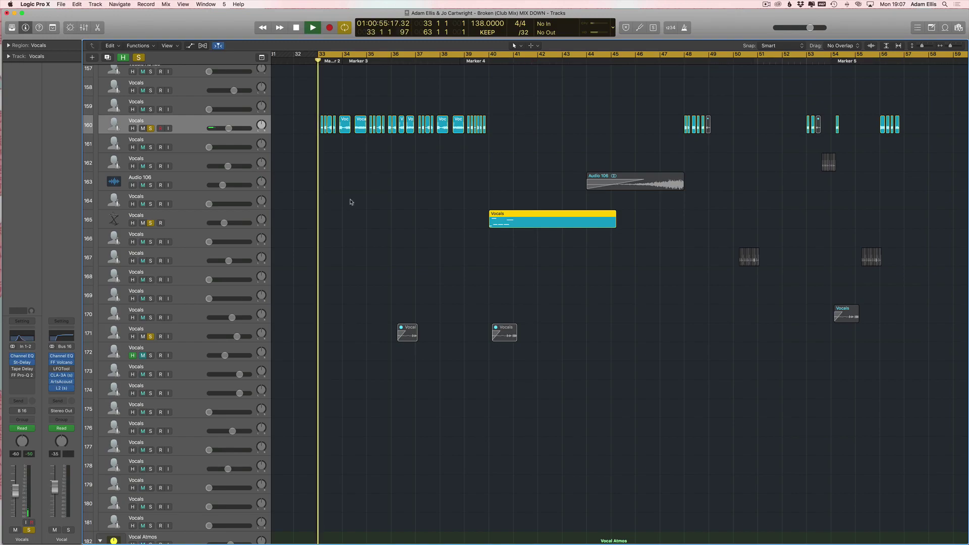
pyautogui.scroll(3, 350, 201)
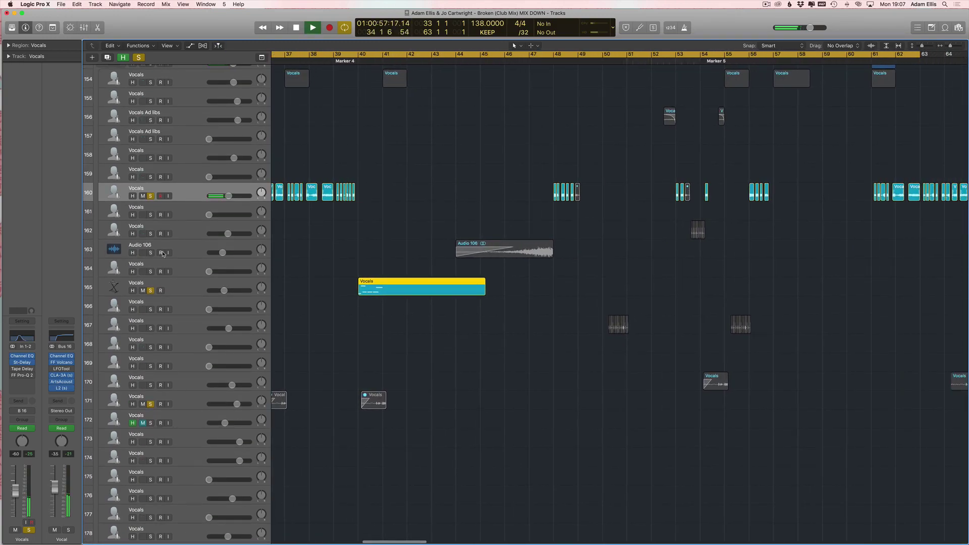
pyautogui.scroll(-2, 158, 165)
pyautogui.scroll(2, 157, 165)
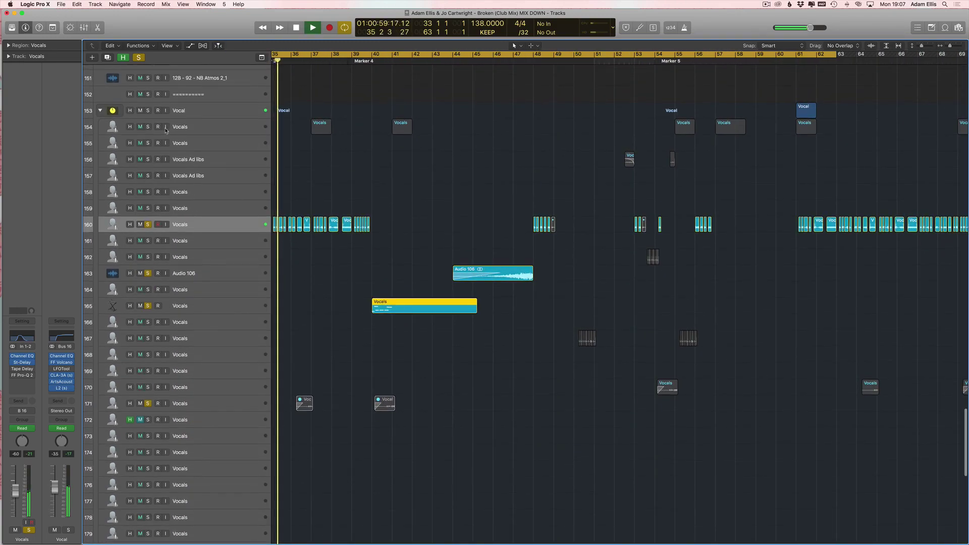
# Step: Solo the whole Vocal stack, the Vocal Atmos stack and New Vocals track 189 during playback
pyautogui.moveTo(148, 112); pyautogui.dragTo(148, 470)
pyautogui.scroll(-5, 186, 248)
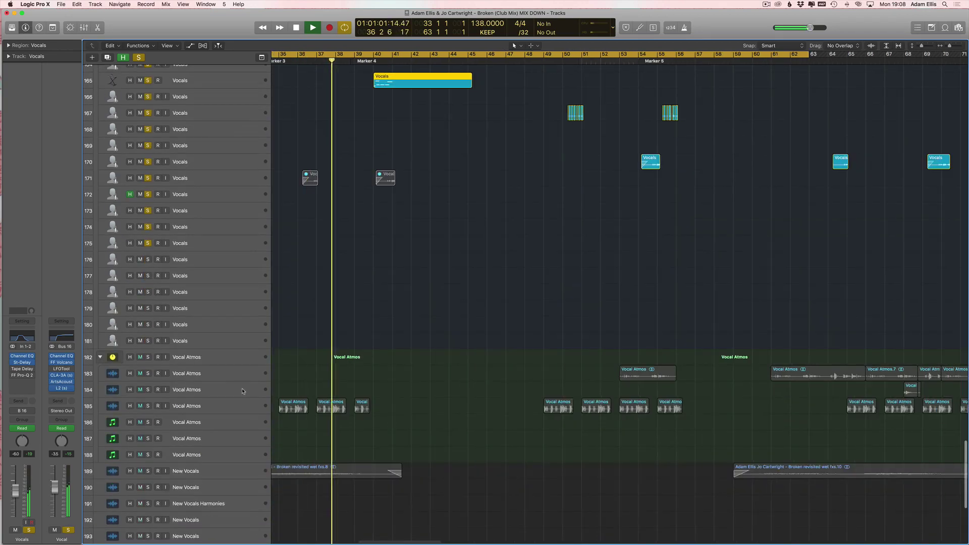
pyautogui.moveTo(157, 418); pyautogui.dragTo(151, 439)
pyautogui.hscroll(3, 422, 197)
pyautogui.click(148, 471)
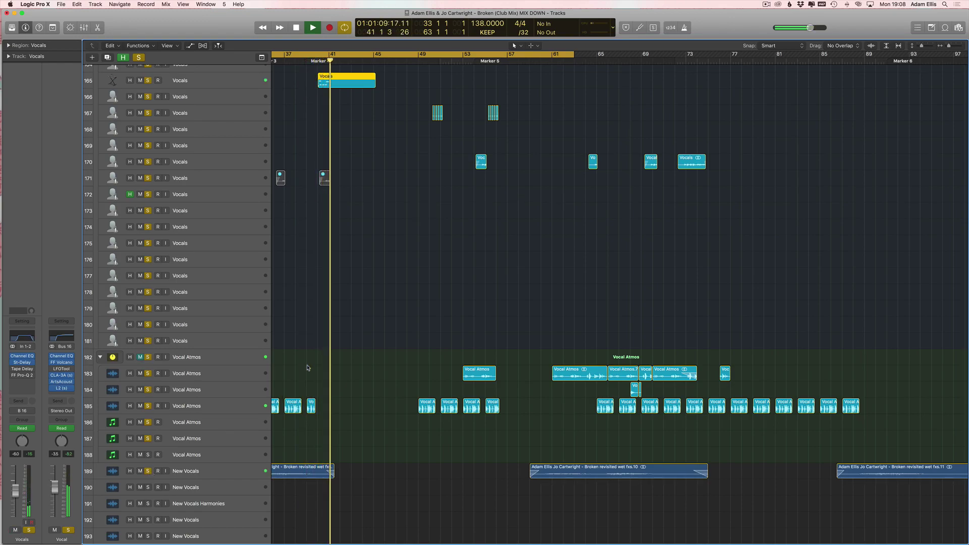
# Step: Solo the Rise & Fall Effect stack together with the vocals while the arrangement plays
pyautogui.scroll(15, 309, 365)
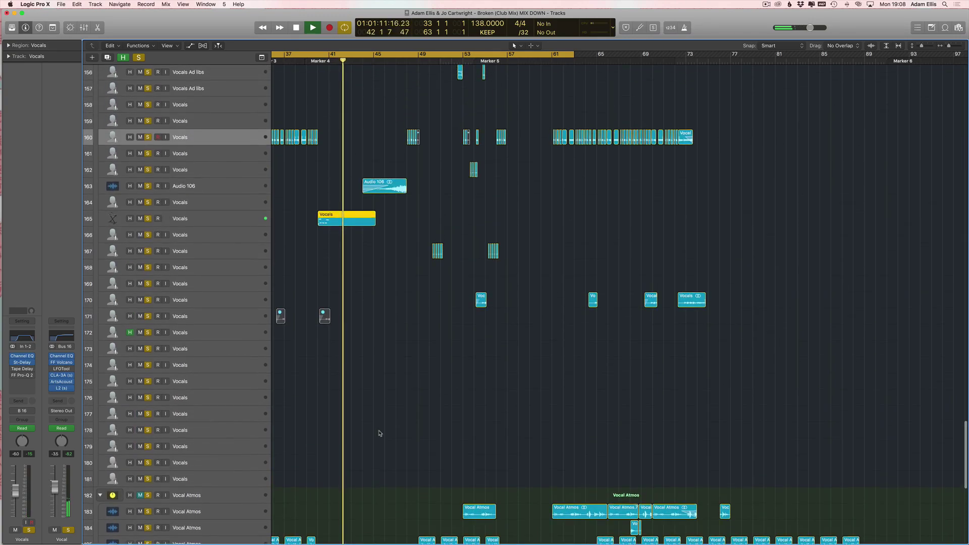
pyautogui.scroll(7, 405, 341)
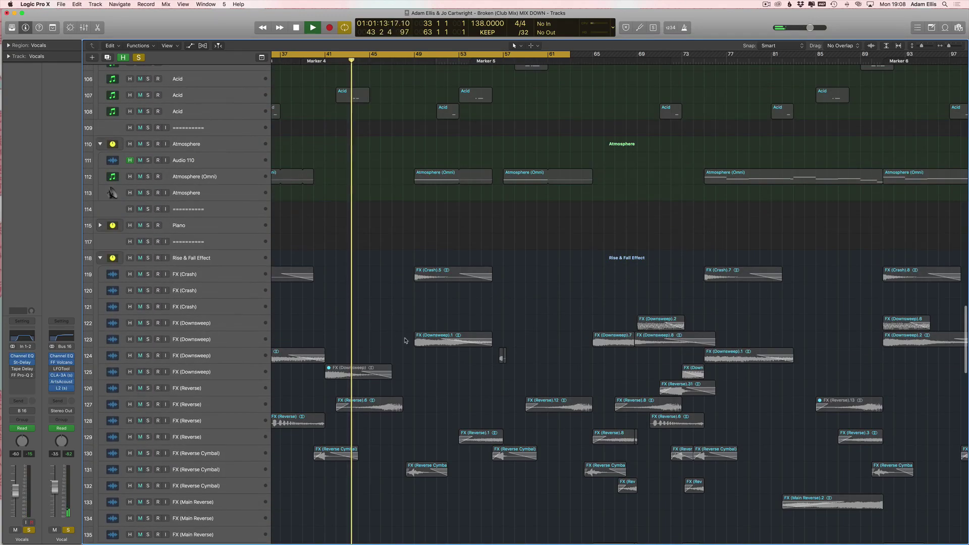
pyautogui.click(148, 258)
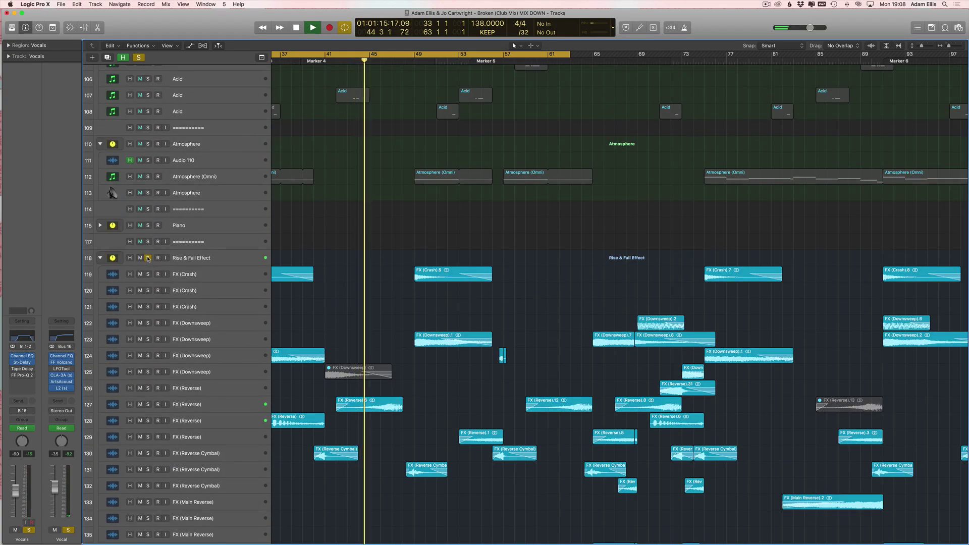
pyautogui.scroll(2, 443, 221)
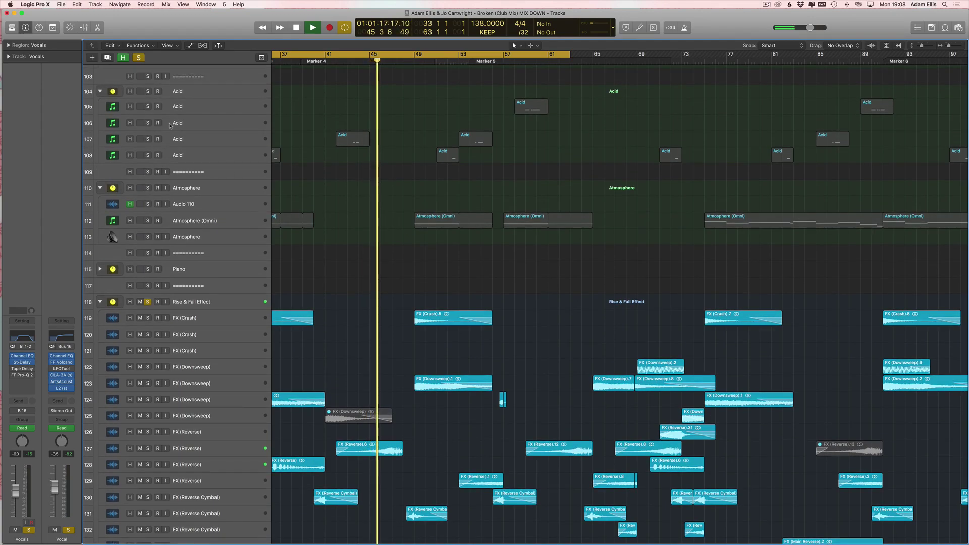
# Step: Follow the soloed Vocals and Vocals Ad libs regions from bar 46 to bar 56 during playback
pyautogui.scroll(-12, 411, 292)
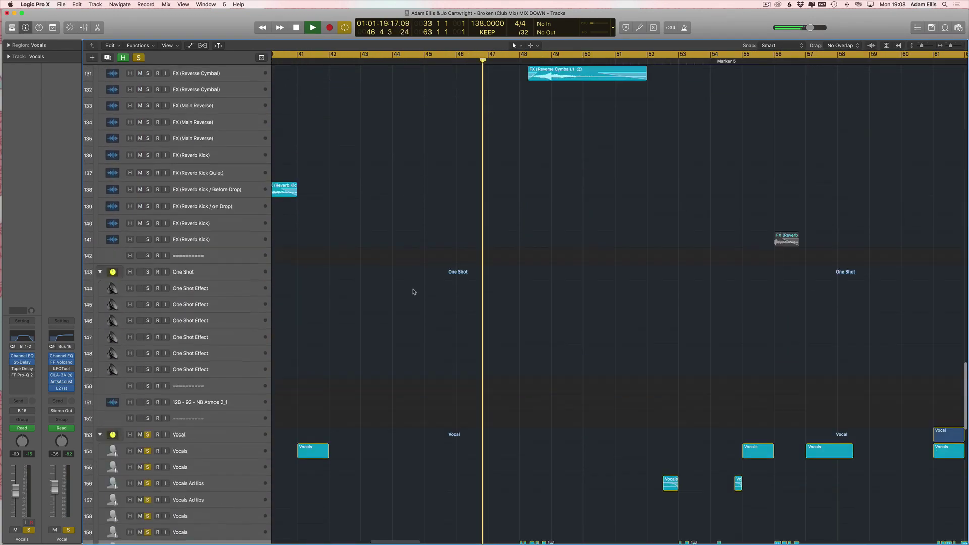
pyautogui.hscroll(4, 429, 291)
pyautogui.scroll(2, 474, 244)
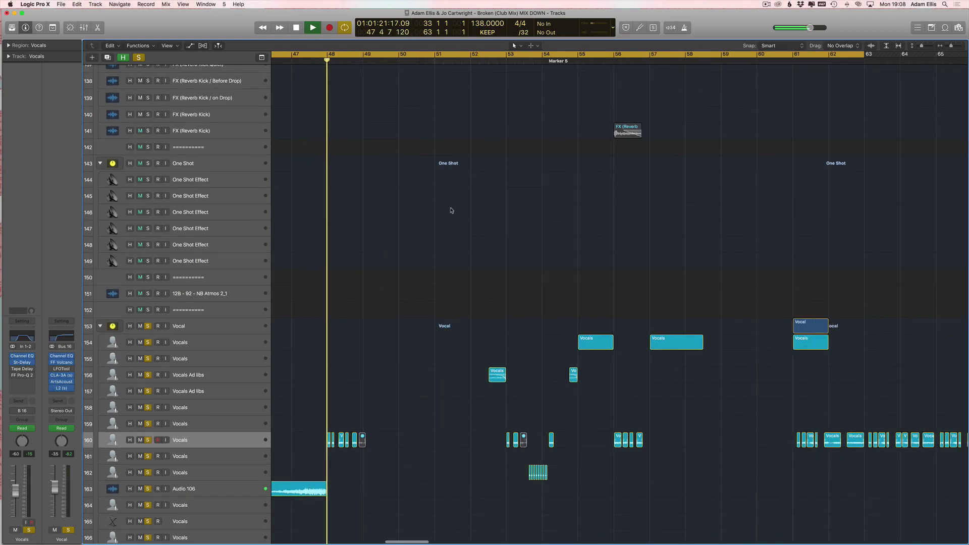
pyautogui.hscroll(4, 339, 260)
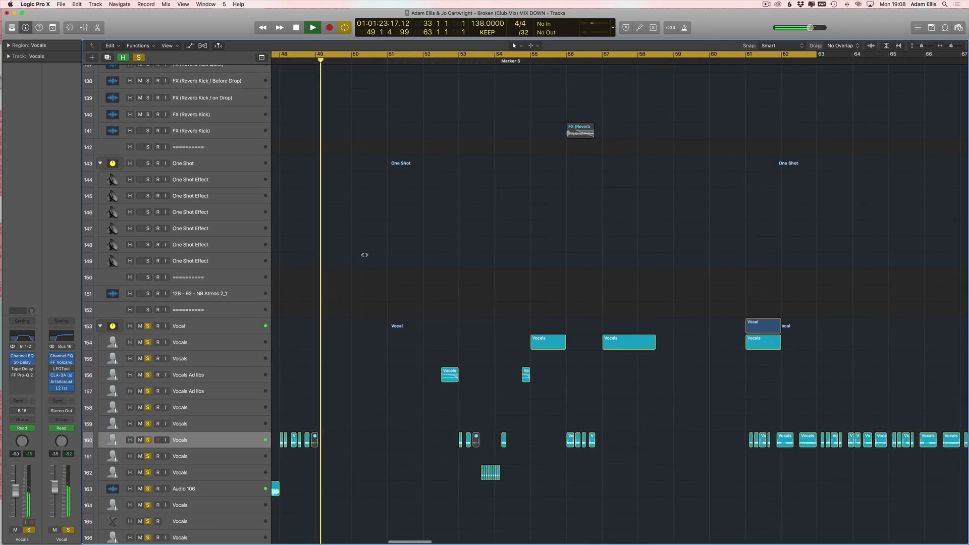
pyautogui.scroll(3, 382, 238)
pyautogui.scroll(5, 381, 242)
pyautogui.scroll(-8, 381, 242)
pyautogui.scroll(-2, 381, 241)
pyautogui.hscroll(1, 333, 264)
pyautogui.hscroll(2, 329, 265)
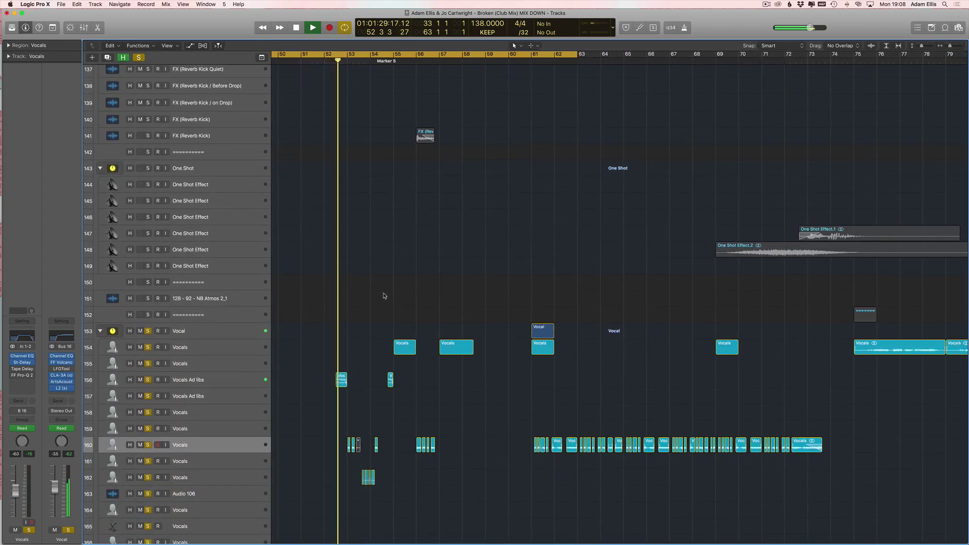
pyautogui.scroll(1, 384, 296)
pyautogui.hscroll(2, 384, 297)
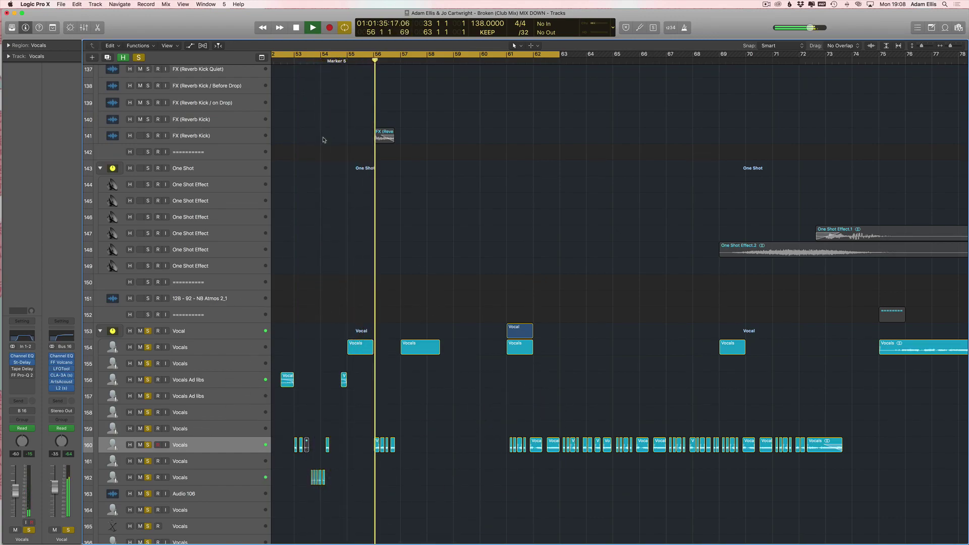
# Step: Turn off cycle mode and clear the solo on all tracks while playback continues
pyautogui.scroll(4, 151, 132)
pyautogui.press('c')
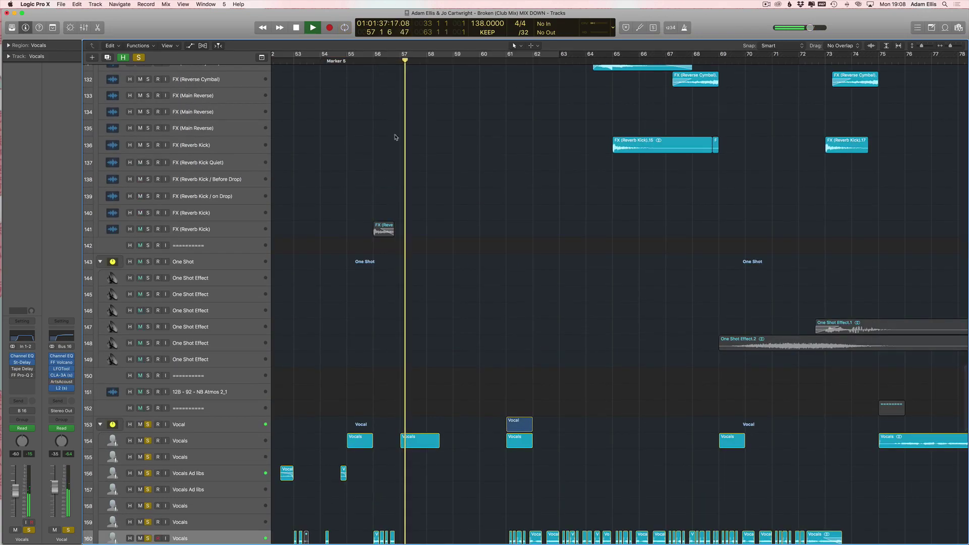
pyautogui.click(137, 58)
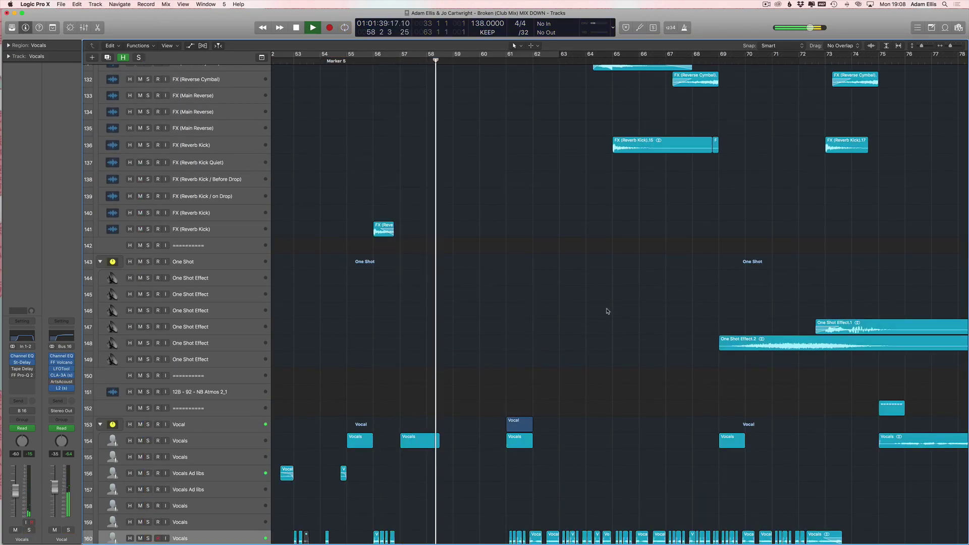
# Step: Examine how the One Shot, Rise & Fall Effect, Vocals and Vocal Atmos regions are arranged from bar 59 onwards
pyautogui.scroll(-2, 555, 298)
pyautogui.hscroll(4, 474, 298)
pyautogui.press('super+Left')
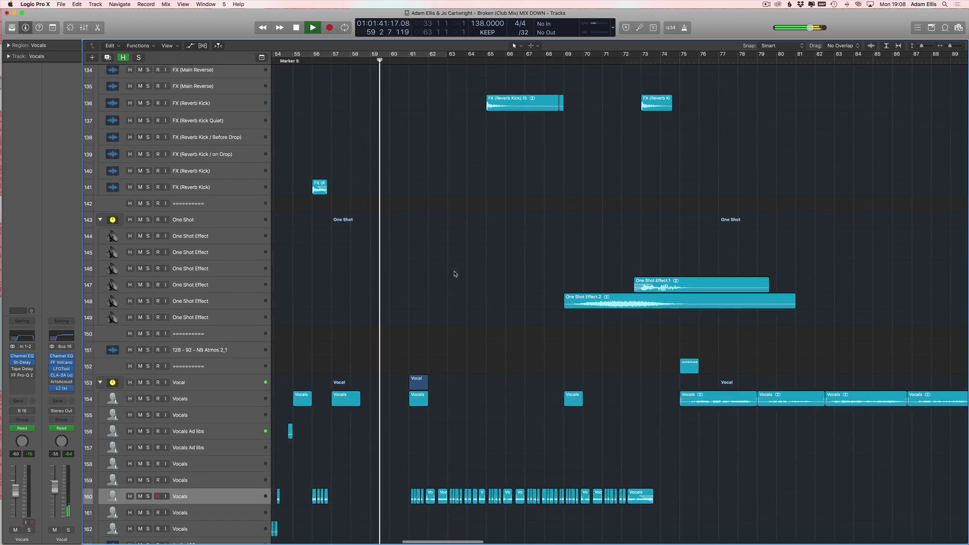
pyautogui.scroll(12, 456, 274)
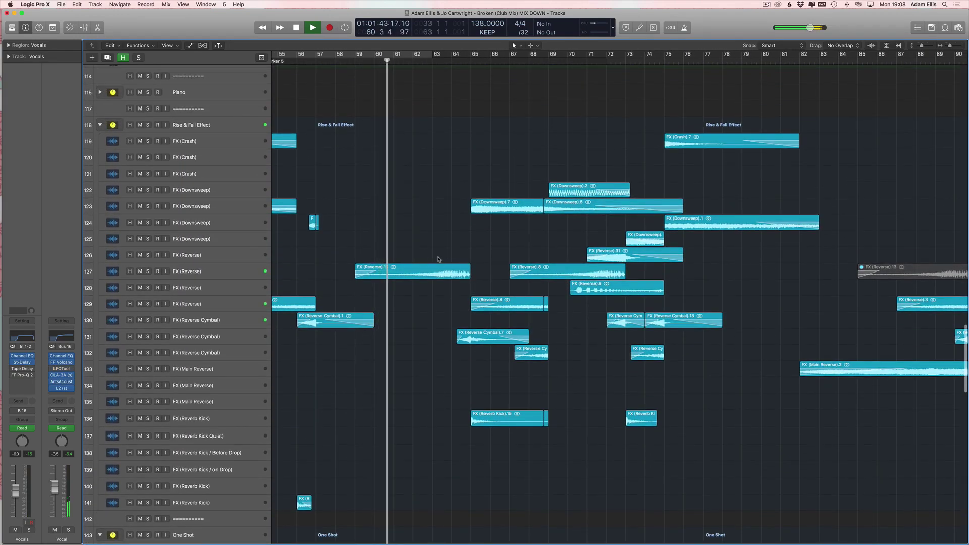
pyautogui.scroll(-15, 437, 259)
pyautogui.hscroll(3, 437, 260)
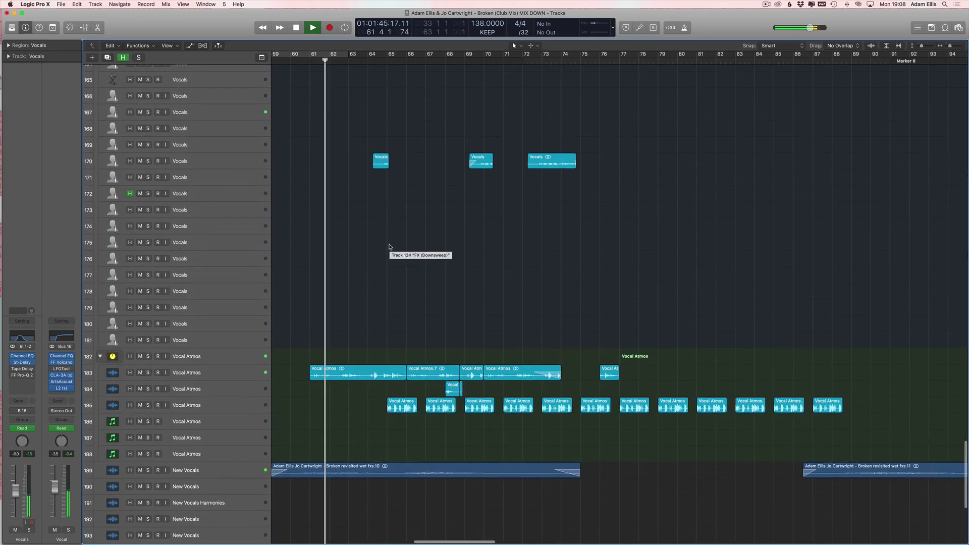
pyautogui.press('super+Left')
pyautogui.press('super+Left')
pyautogui.press('super+Left')
pyautogui.press('super+Left')
pyautogui.hscroll(-2, 389, 247)
pyautogui.press('super+Right')
pyautogui.press('super+Right')
pyautogui.press('super+Right')
pyautogui.hscroll(1, 429, 278)
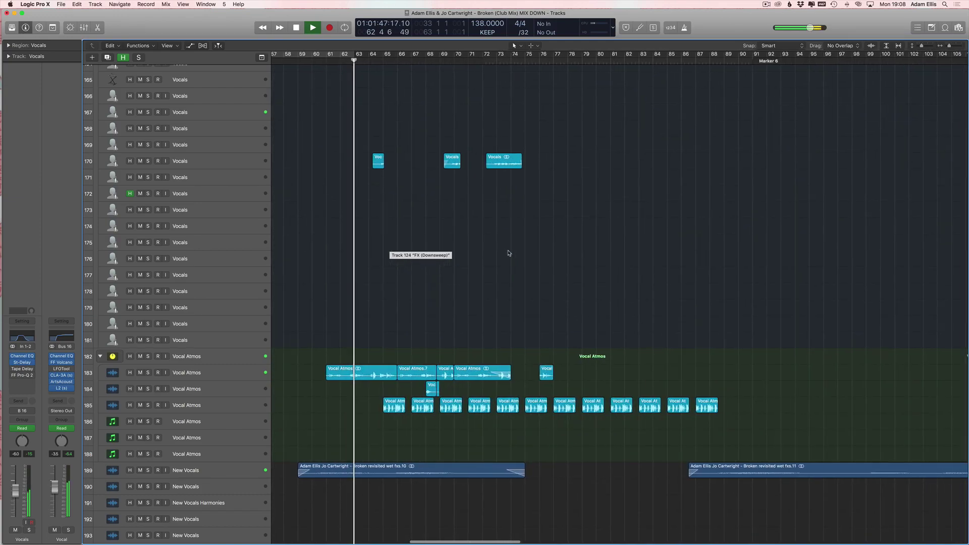
# Step: Examine the Pluck, Sub Drone, Leads, Pads, Acid and Atmosphere regions leading up to Markers 6 and 7 during playback
pyautogui.scroll(20, 395, 293)
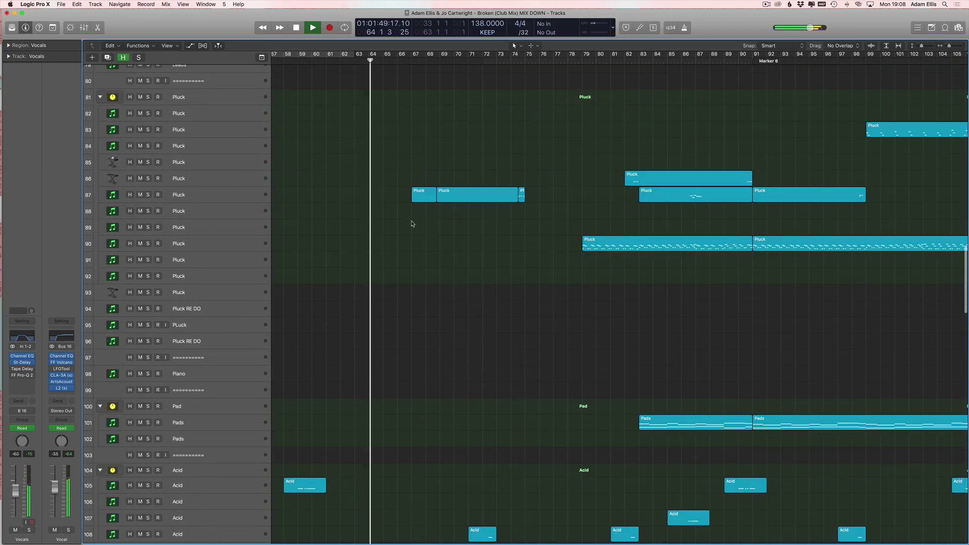
pyautogui.hscroll(-1, 412, 222)
pyautogui.press('super+Left')
pyautogui.scroll(4, 459, 273)
pyautogui.hscroll(5, 445, 265)
pyautogui.hscroll(5, 429, 262)
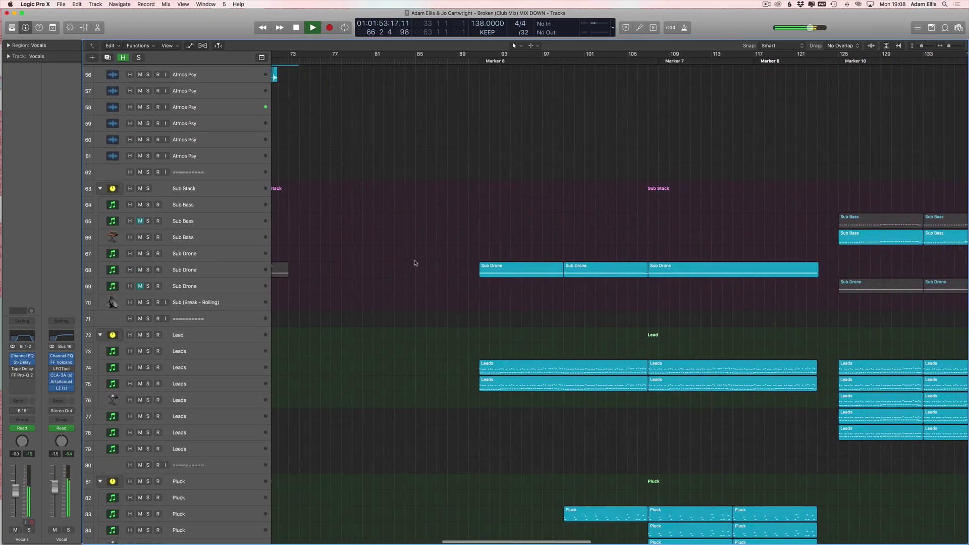
pyautogui.hscroll(-10, 417, 264)
pyautogui.scroll(-9, 416, 263)
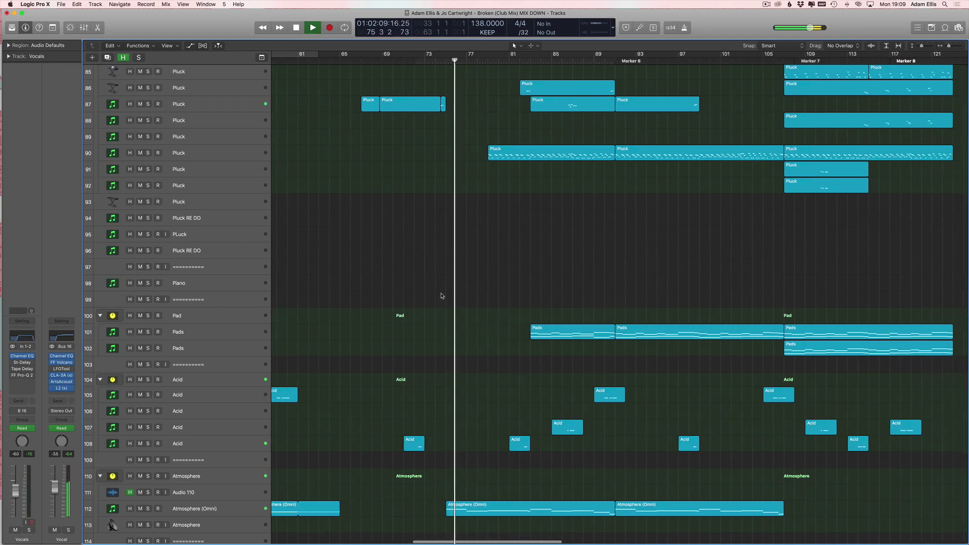
pyautogui.scroll(10, 475, 169)
pyautogui.scroll(-7, 434, 207)
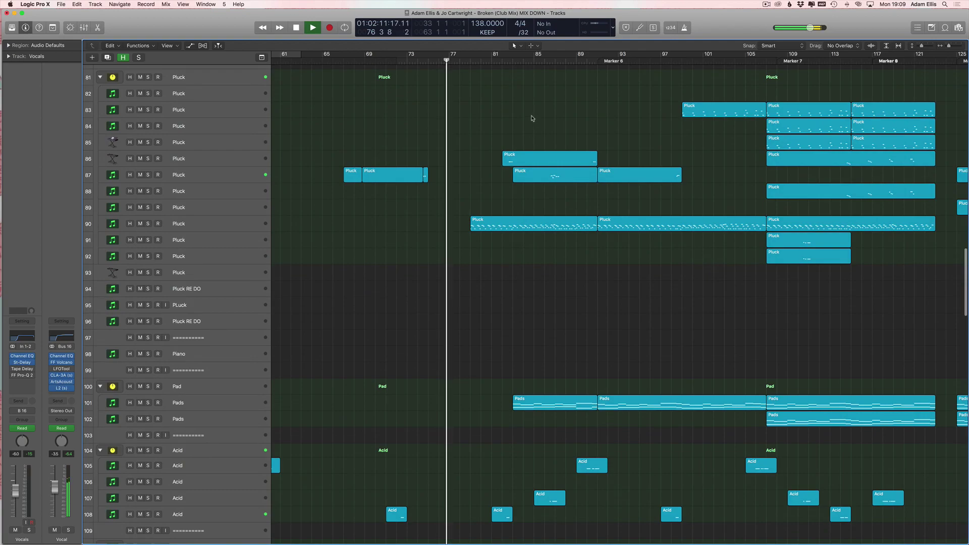
pyautogui.scroll(10, 283, 192)
pyautogui.scroll(-6, 298, 214)
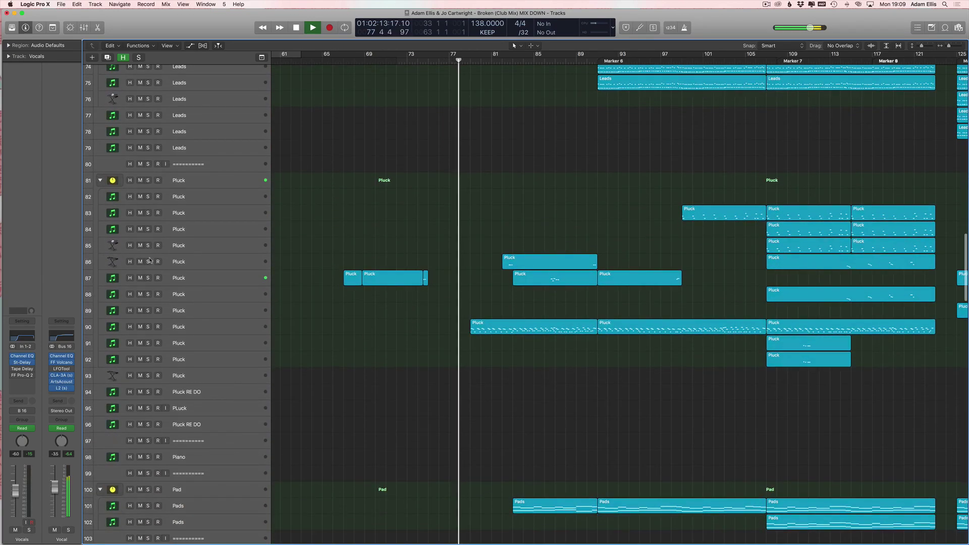
# Step: Solo the Pluck stack and all tracks down to track 97, and enlarge the track rows
pyautogui.moveTo(148, 180); pyautogui.dragTo(148, 327)
pyautogui.moveTo(152, 441); pyautogui.dragTo(148, 340)
pyautogui.hscroll(3, 520, 212)
pyautogui.press('super+Down')
pyautogui.press('super+Down')
pyautogui.hscroll(5, 452, 189)
# Step: Select the five Pluck regions on tracks 86, 87 and 90 before Marker 7 and show them together in the Piano Roll
pyautogui.doubleClick(445, 245)
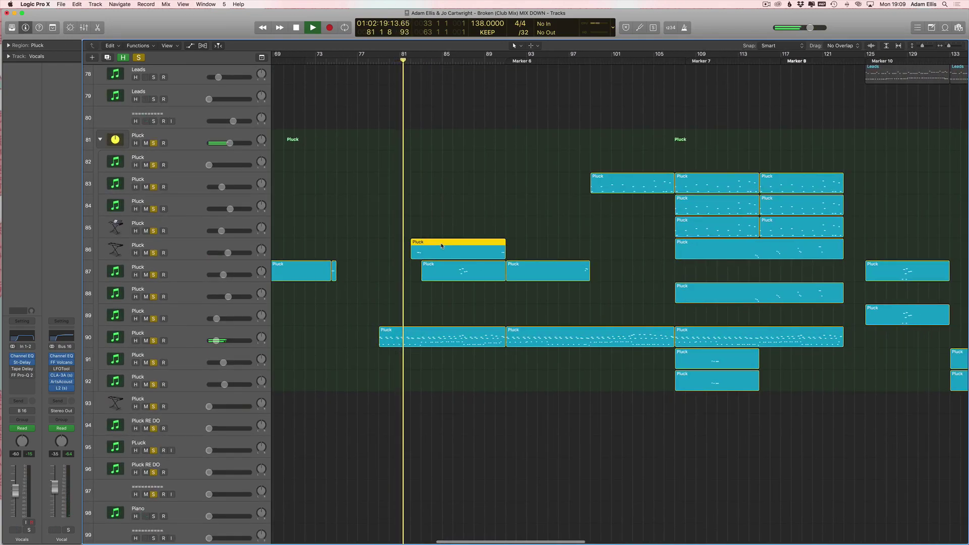
pyautogui.moveTo(378, 126); pyautogui.dragTo(558, 191)
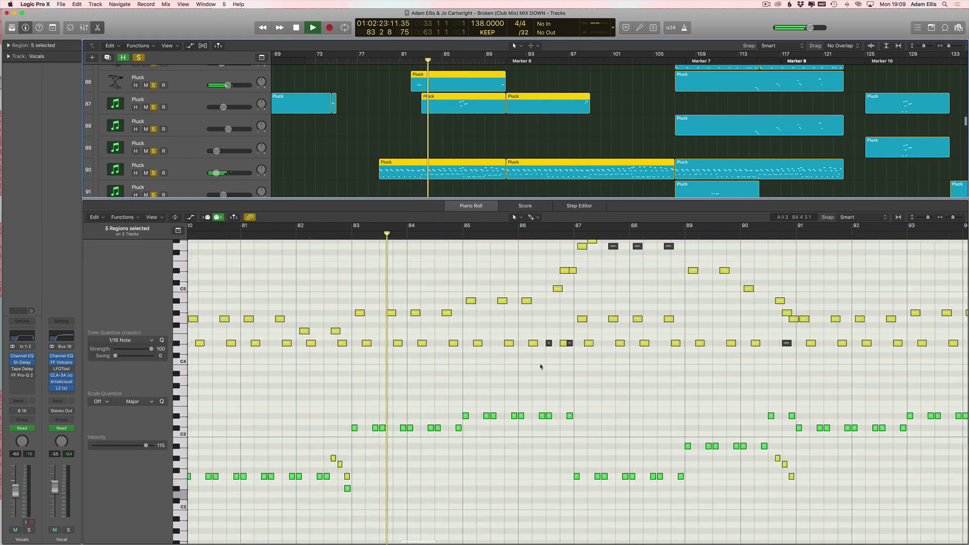
# Step: Inspect the Pluck regions just before Marker 6 on track 86, followed by track 87, individually in the Piano Roll
pyautogui.scroll(-5, 514, 156)
pyautogui.scroll(5, 513, 156)
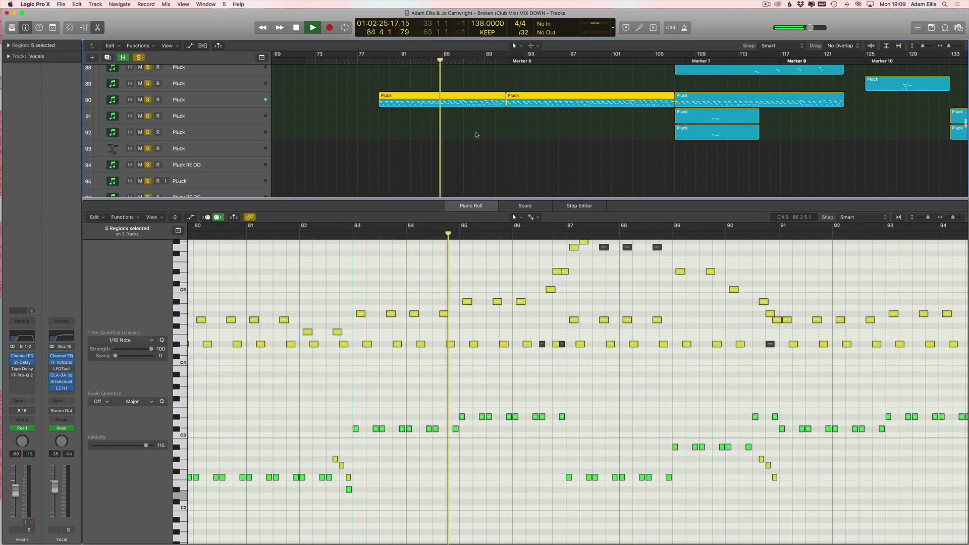
pyautogui.scroll(3, 566, 320)
pyautogui.scroll(5, 404, 157)
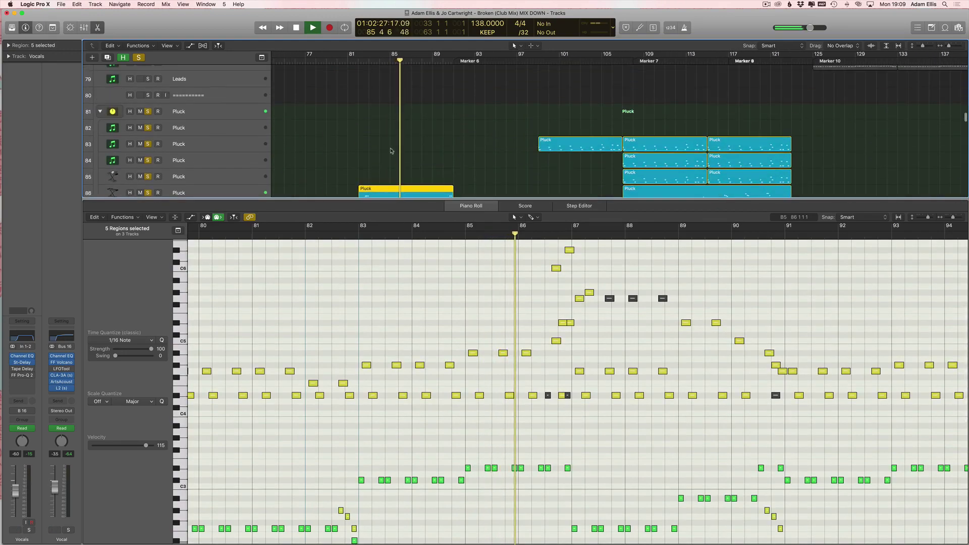
pyautogui.click(405, 192)
pyautogui.scroll(-1, 405, 167)
pyautogui.click(408, 192)
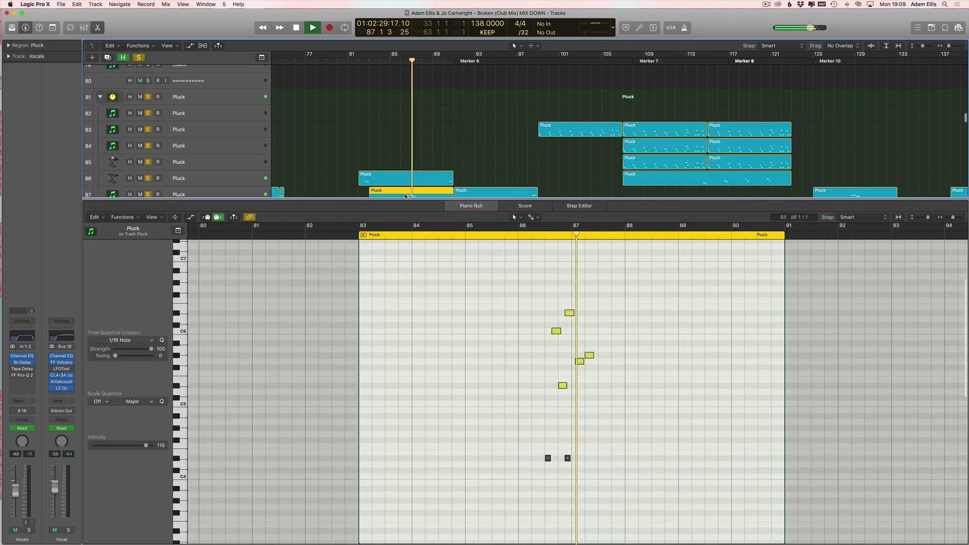
# Step: Enlarge the Tracks area above the Piano Roll and solo Leads tracks 73 to 75 alongside the plucks
pyautogui.scroll(2, 550, 348)
pyautogui.scroll(-5, 475, 161)
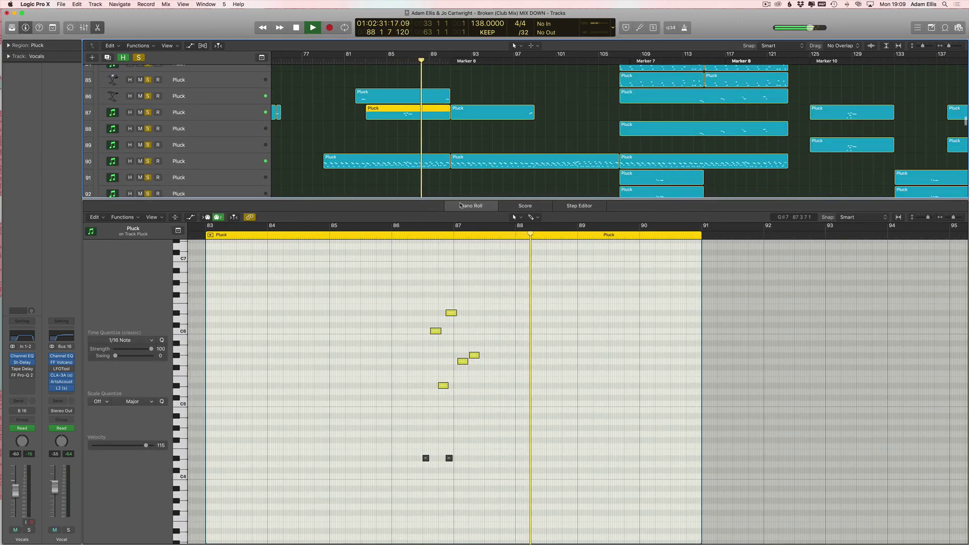
pyautogui.moveTo(458, 199); pyautogui.dragTo(459, 287)
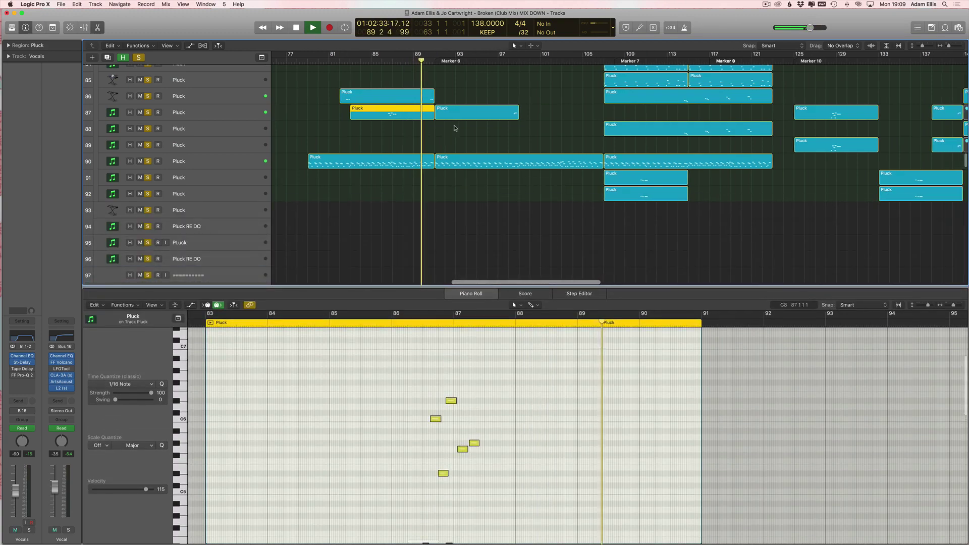
pyautogui.scroll(3, 450, 130)
pyautogui.scroll(10, 450, 129)
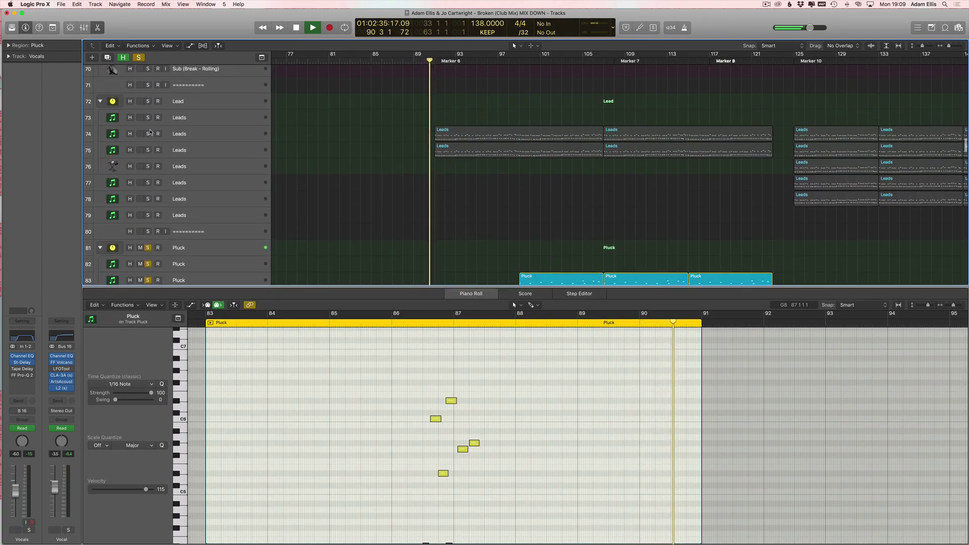
pyautogui.scroll(-8, 543, 224)
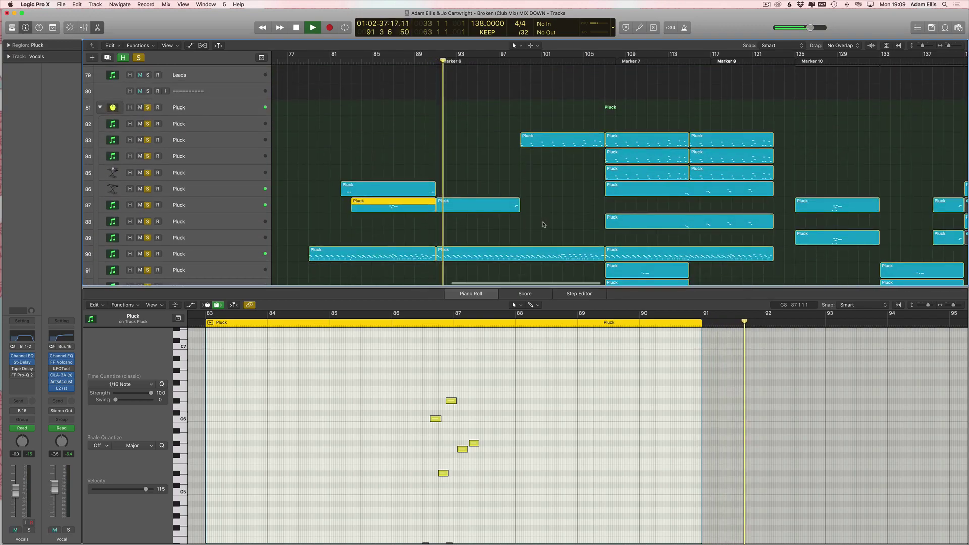
pyautogui.scroll(8, 435, 236)
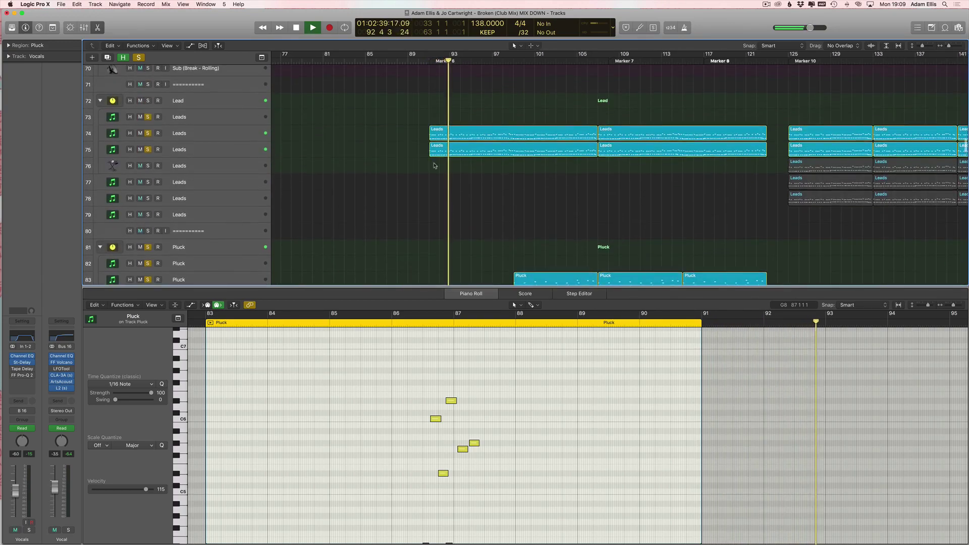
# Step: Show the Leads region on track 74 at Marker 6 in the Piano Roll and examine its opening notes
pyautogui.click(465, 144)
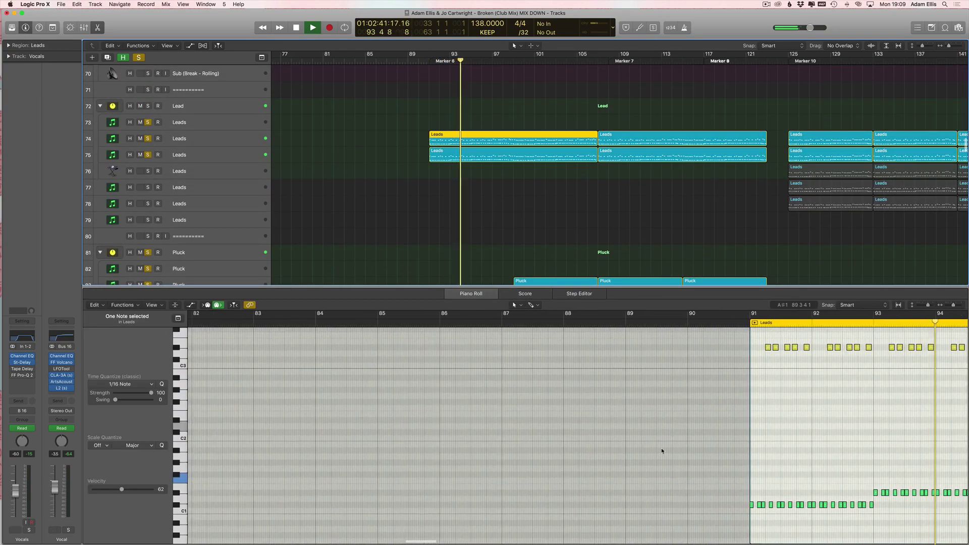
pyautogui.scroll(-8, 690, 429)
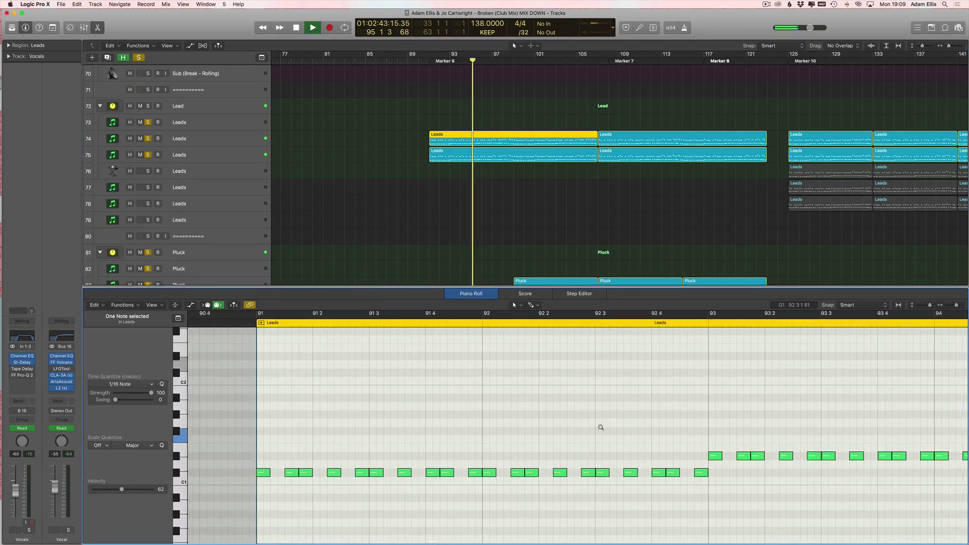
pyautogui.scroll(-5, 592, 441)
pyautogui.hscroll(3, 595, 383)
# Step: Solo the Pads track 101 in addition to the soloed Leads and Pluck tracks
pyautogui.scroll(-12, 536, 121)
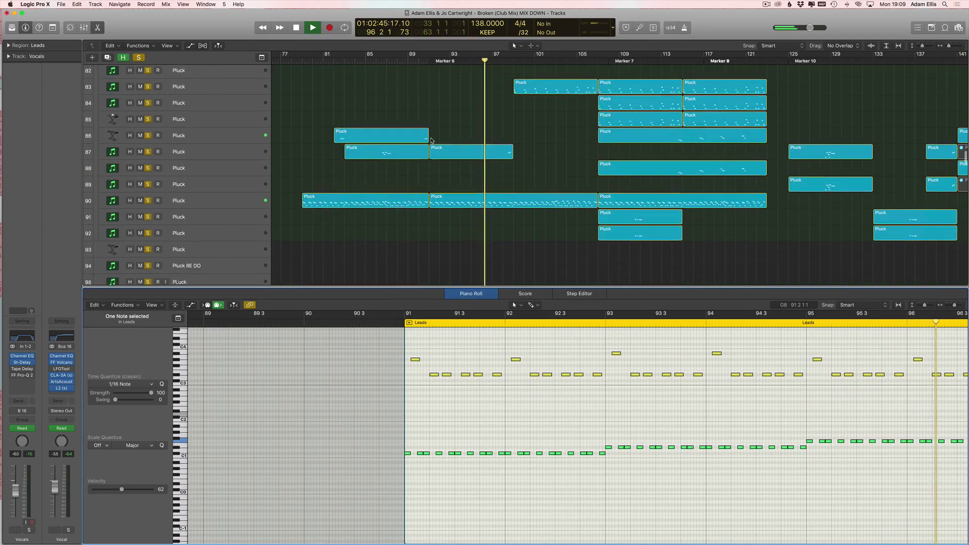
pyautogui.scroll(2, 536, 121)
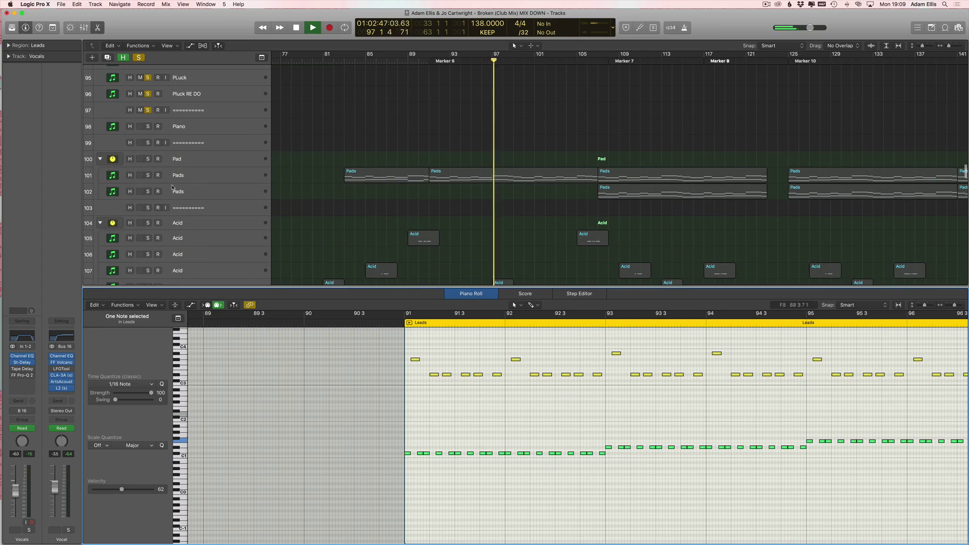
pyautogui.click(148, 175)
# Step: Select the three Pluck regions on track 83 from bar 99 to bar 123 and display their notes in the Piano Roll
pyautogui.scroll(5, 540, 210)
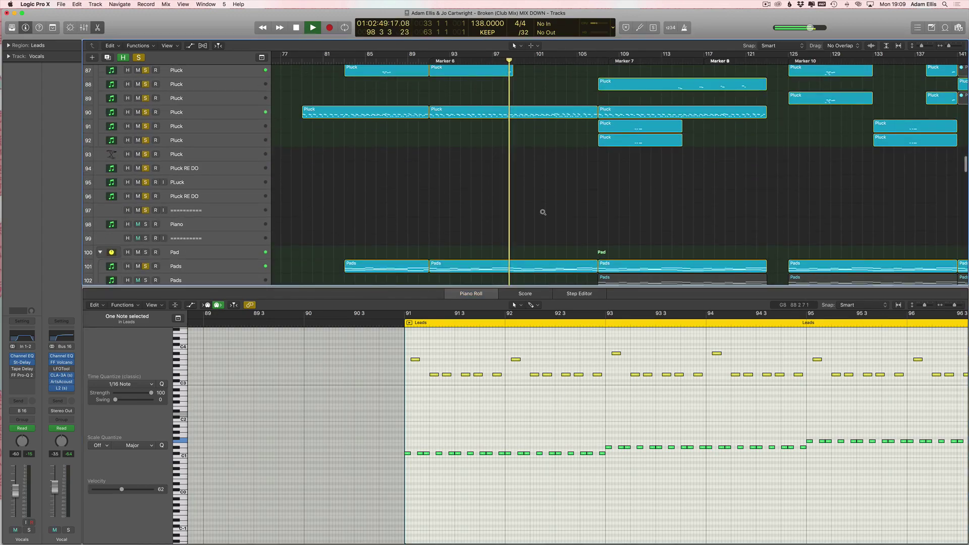
pyautogui.scroll(5, 543, 212)
pyautogui.hscroll(2, 506, 135)
pyautogui.click(450, 127)
pyautogui.click(624, 131)
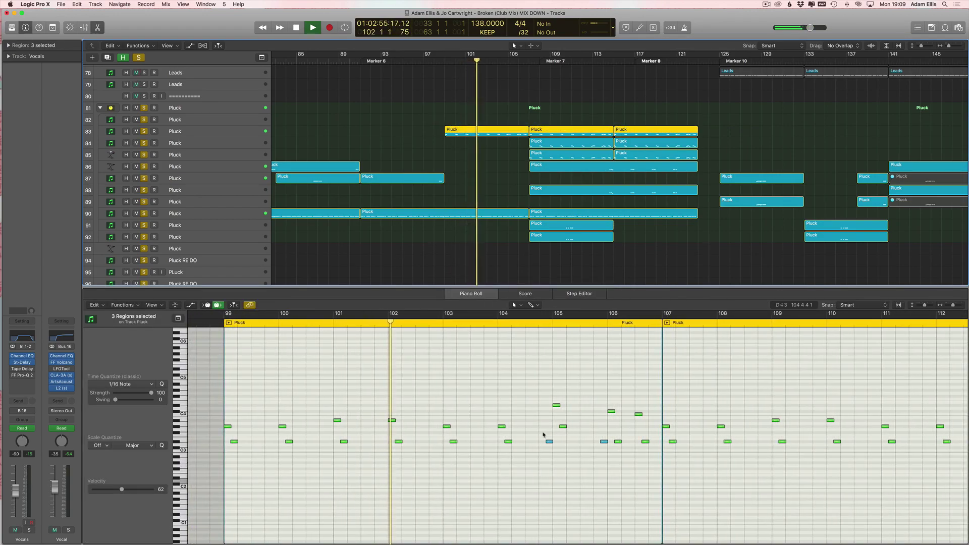
# Step: Show the track automation, examine the Pluck filter and high-cut curves during playback through Markers 7 and 8, and hide it again
pyautogui.press('a')
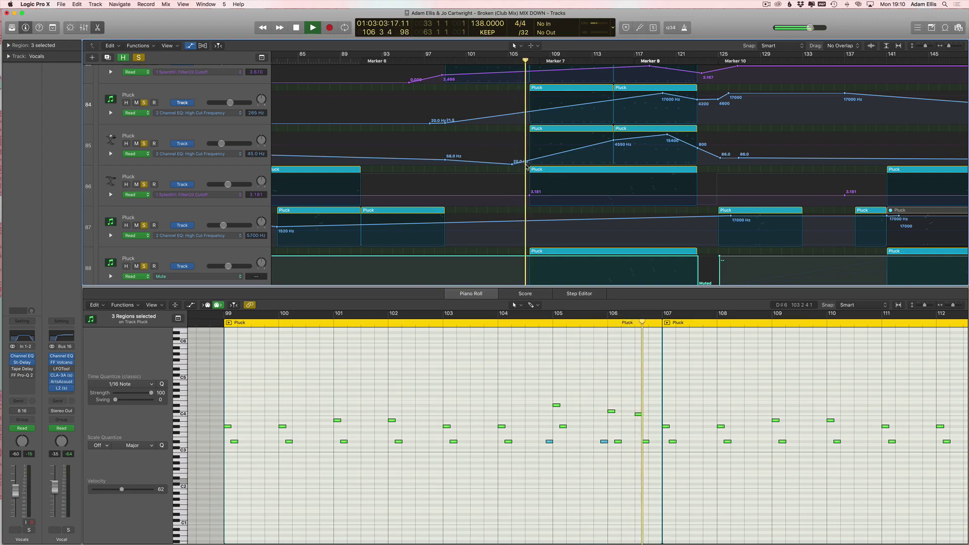
pyautogui.hscroll(10, 644, 330)
pyautogui.scroll(-2, 600, 362)
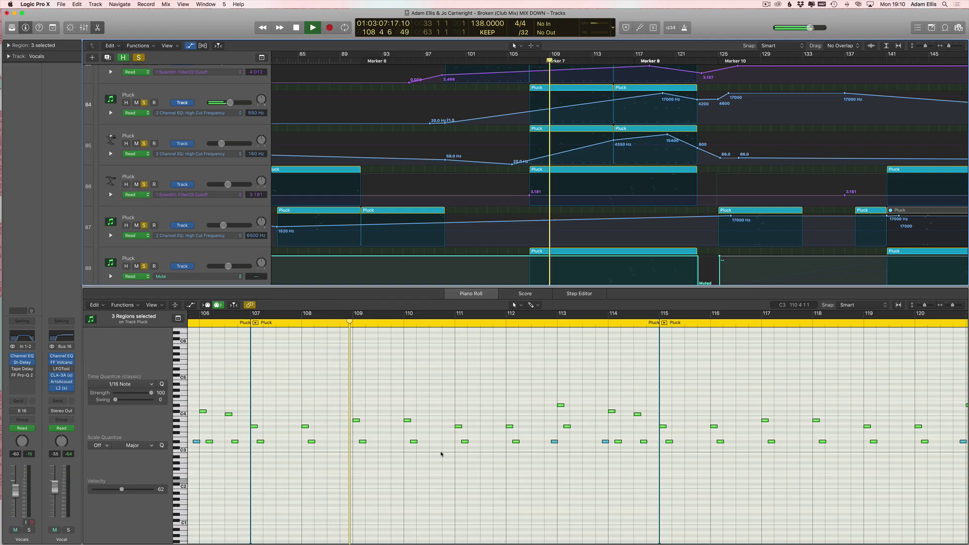
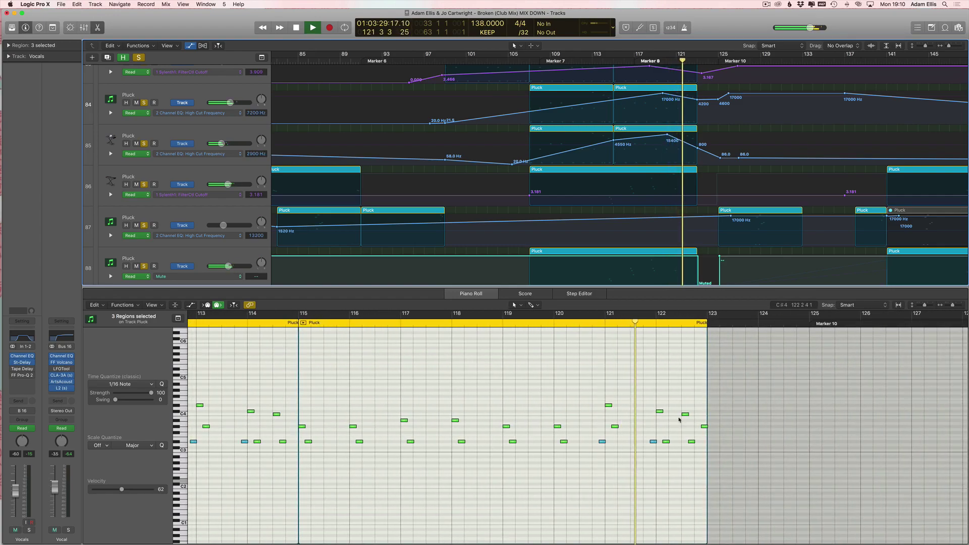
pyautogui.press('a')
# Step: Close the editor and replace the current solos with Leads tracks 73 to 80
pyautogui.hscroll(4, 648, 126)
pyautogui.hscroll(3, 649, 126)
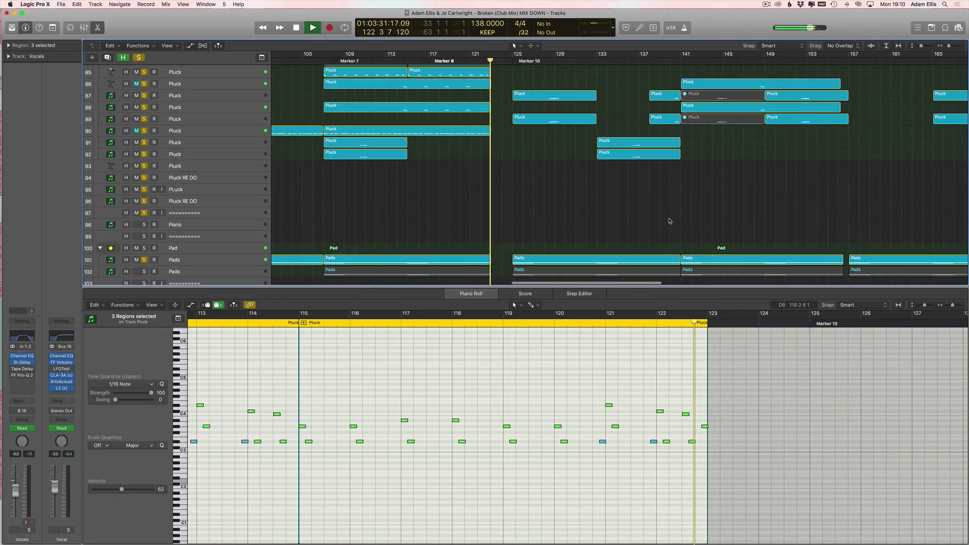
pyautogui.press('e')
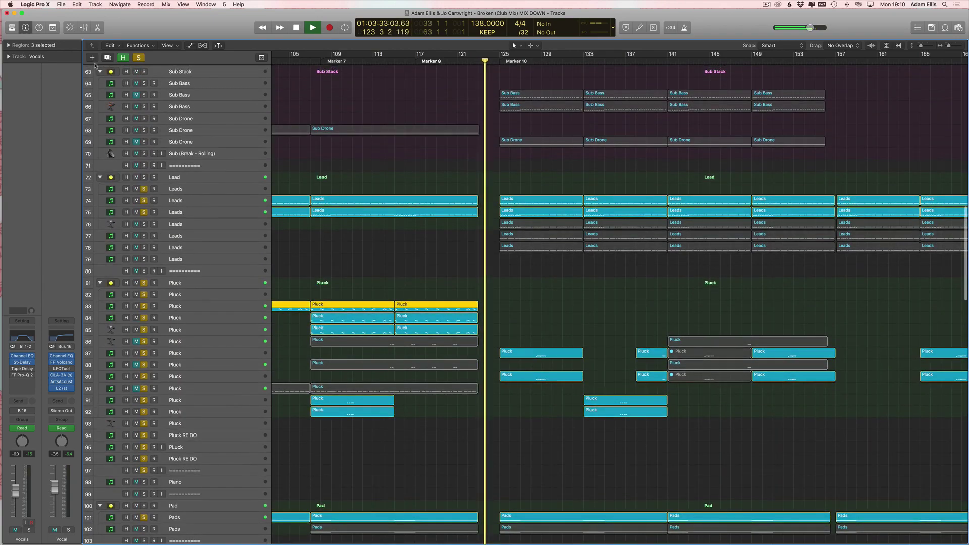
pyautogui.click(139, 57)
pyautogui.moveTo(144, 188); pyautogui.dragTo(143, 271)
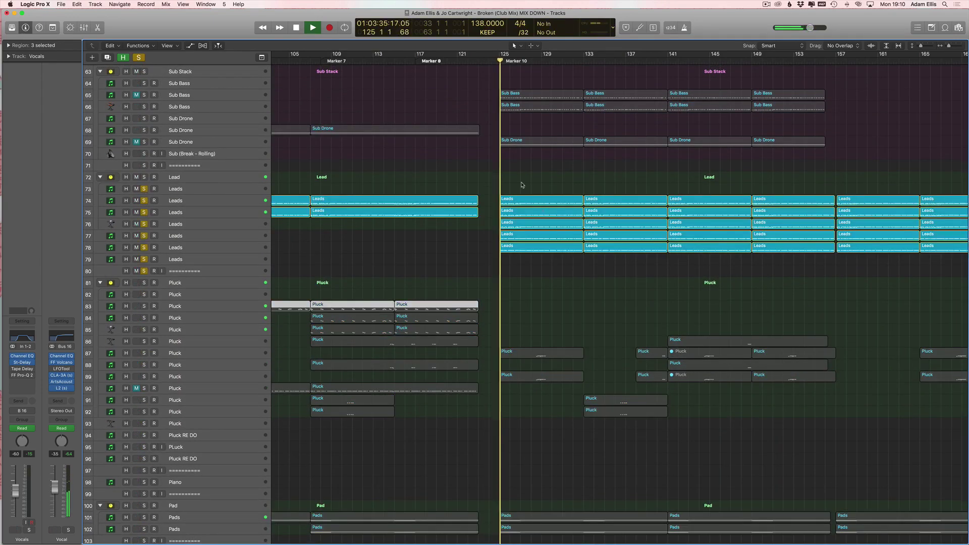
# Step: Solo the Sub Stack and show the Leads regions on tracks 74 to 78 from Marker 10 to bar 157 in the Piano Roll
pyautogui.moveTo(555, 175); pyautogui.dragTo(731, 303)
pyautogui.click(144, 73)
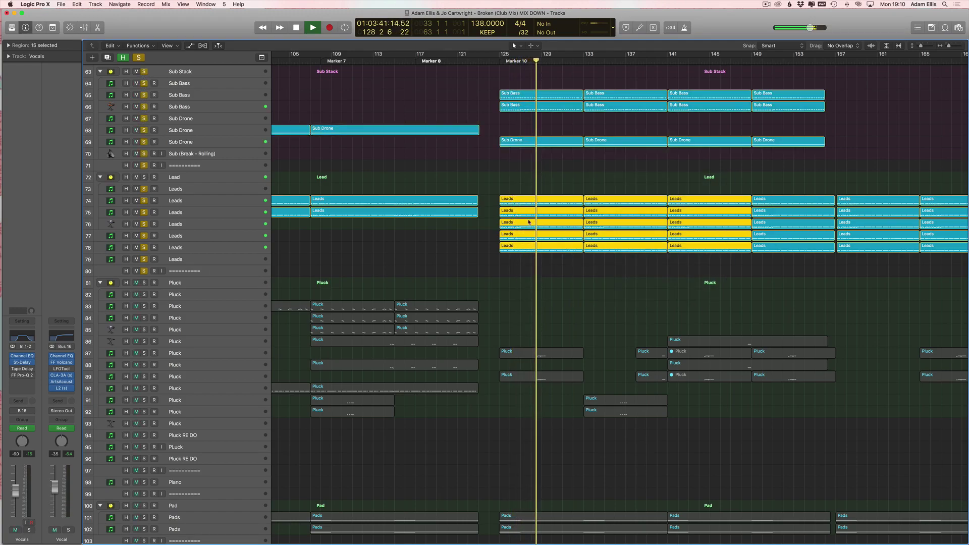
pyautogui.keyDown('shift'); pyautogui.click(763, 224); pyautogui.keyUp('shift')
pyautogui.press('e')
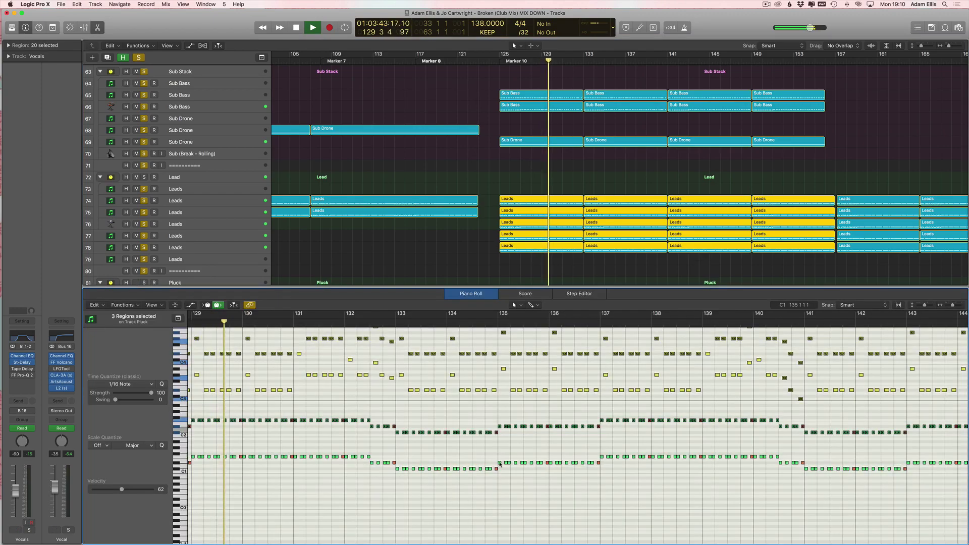
# Step: Select only the four Leads regions on track 78 from bar 125 to bar 157 and examine their notes in the Piano Roll
pyautogui.scroll(-5, 556, 202)
pyautogui.click(462, 120)
pyautogui.moveTo(462, 120); pyautogui.dragTo(772, 120)
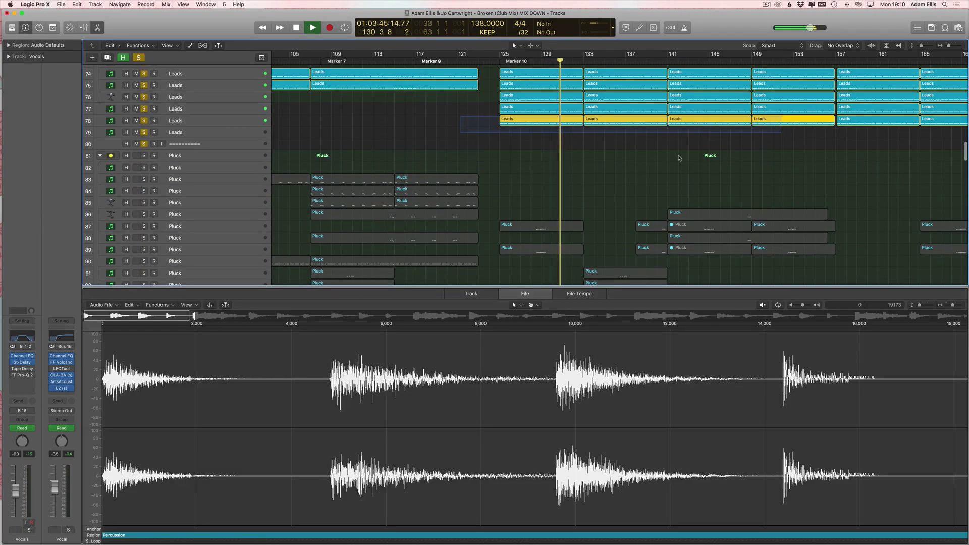
pyautogui.scroll(-5, 493, 228)
pyautogui.keyDown('ctrl'); pyautogui.keyDown('alt'); pyautogui.click(549, 395); pyautogui.keyUp('alt'); pyautogui.keyUp('ctrl')
pyautogui.click(344, 391)
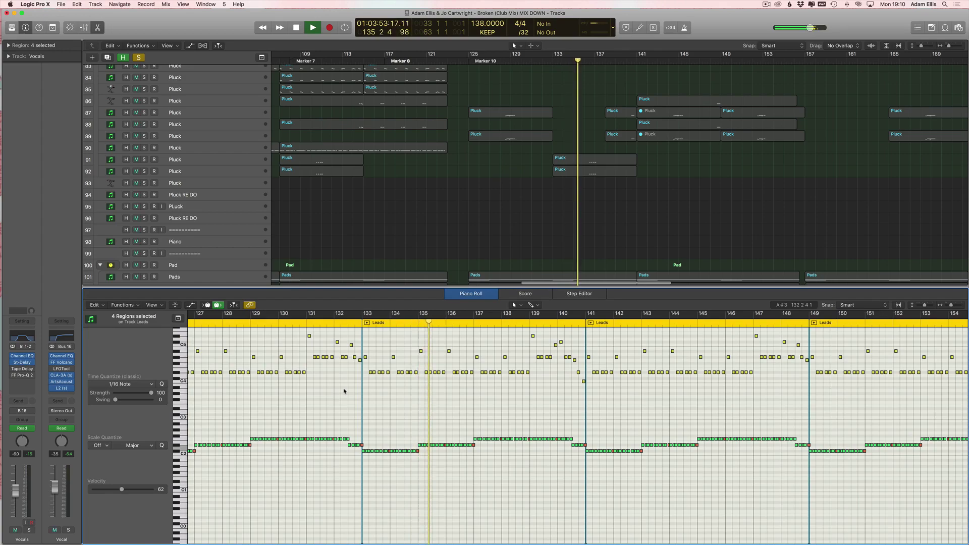
# Step: Close the editor, clear the existing solos and solo the Pluck stack with its tracks
pyautogui.press('e')
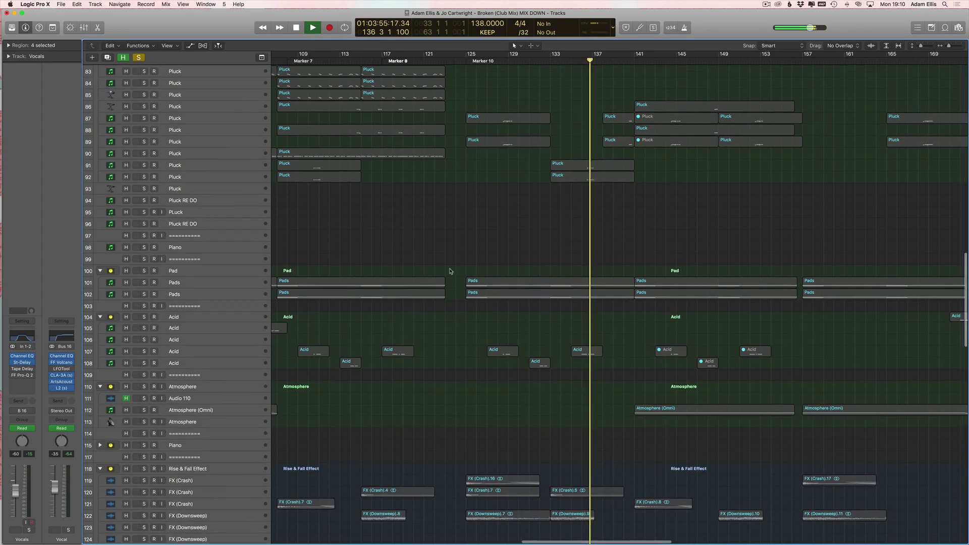
pyautogui.scroll(4, 302, 129)
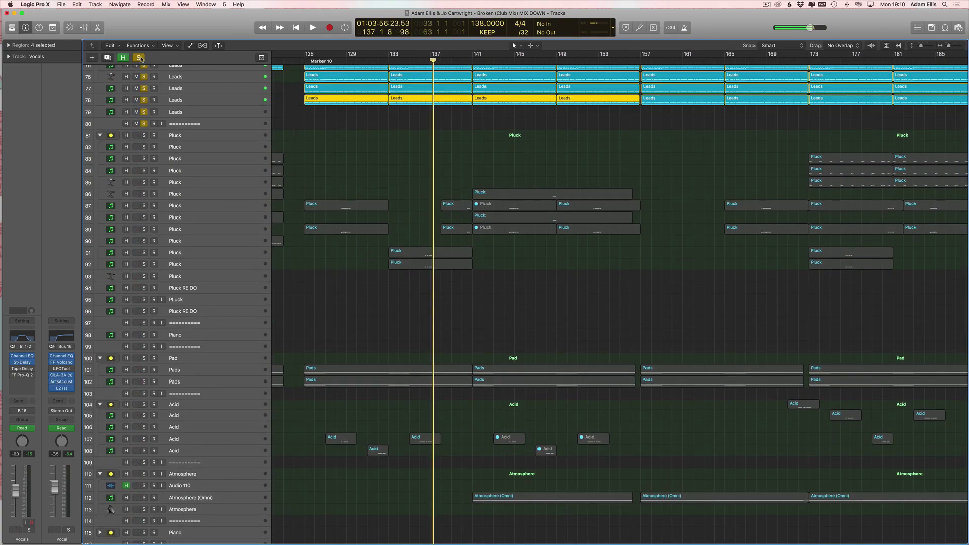
pyautogui.click(140, 58)
pyautogui.click(144, 170)
# Step: Solo the Sub Stack and Lead tracks together with the plucks, and set a cycle range from bar 125 to bar 175
pyautogui.scroll(6, 222, 162)
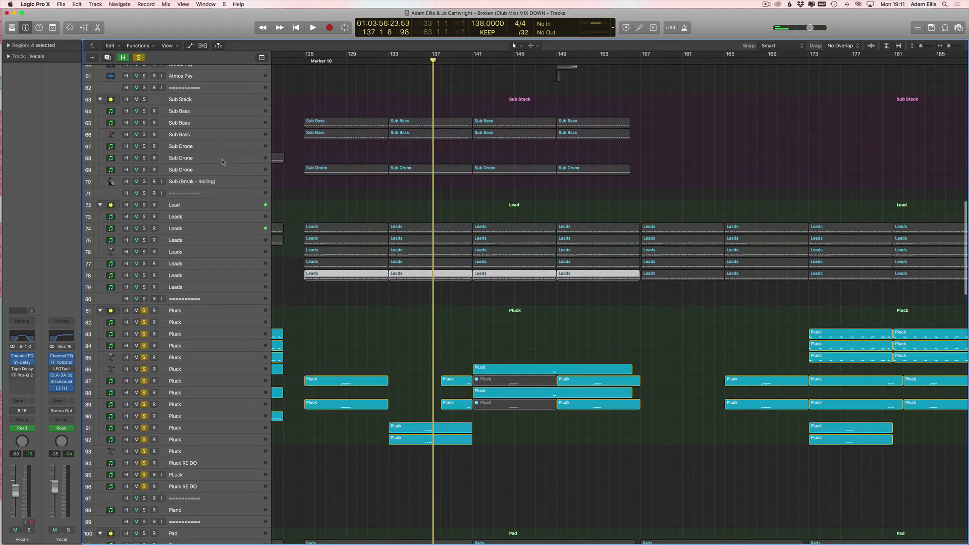
pyautogui.scroll(3, 222, 162)
pyautogui.moveTo(143, 172); pyautogui.dragTo(144, 275)
pyautogui.moveTo(306, 51); pyautogui.dragTo(830, 52)
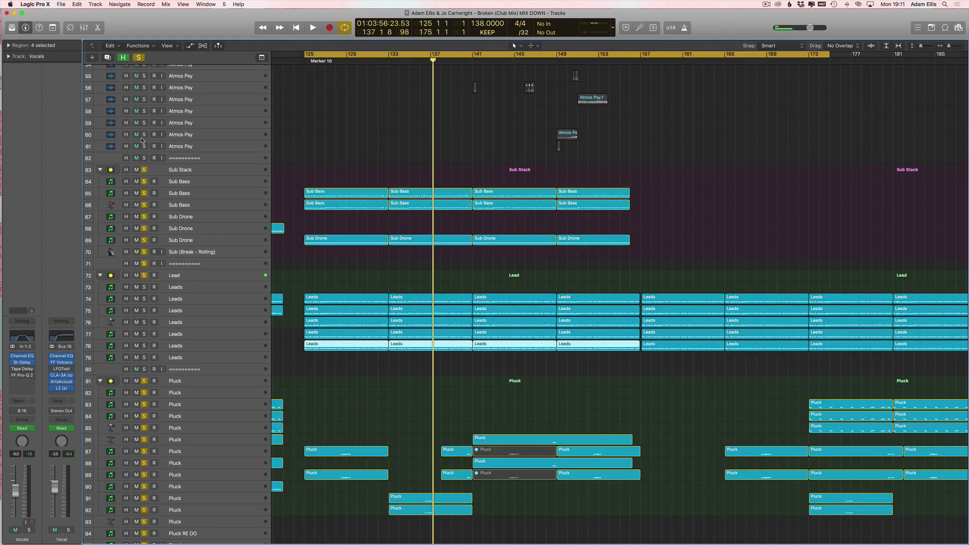
# Step: Switch the Sub Stack and Lead solos off and on again, and start cycle playback from bar 125
pyautogui.moveTo(144, 171); pyautogui.dragTo(144, 275)
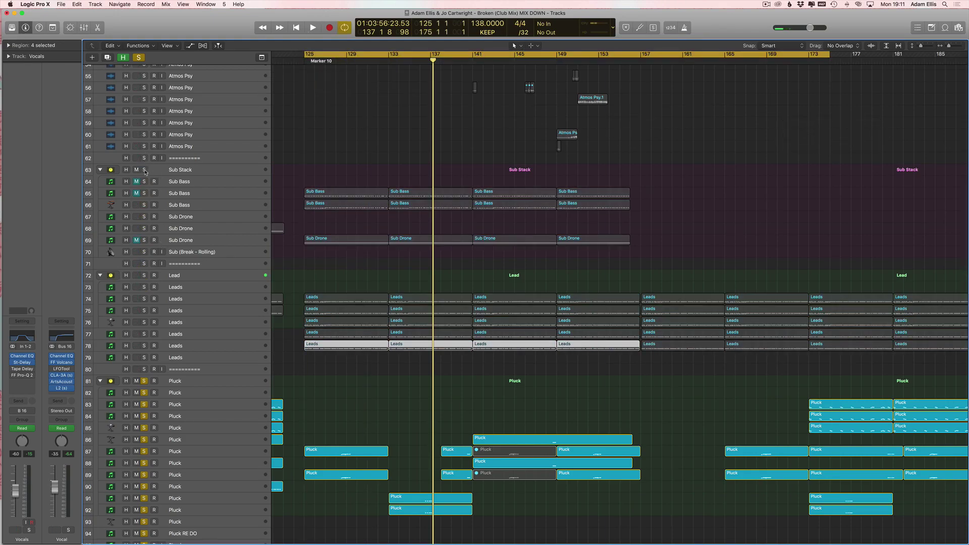
pyautogui.moveTo(145, 171); pyautogui.dragTo(144, 356)
pyautogui.press('space')
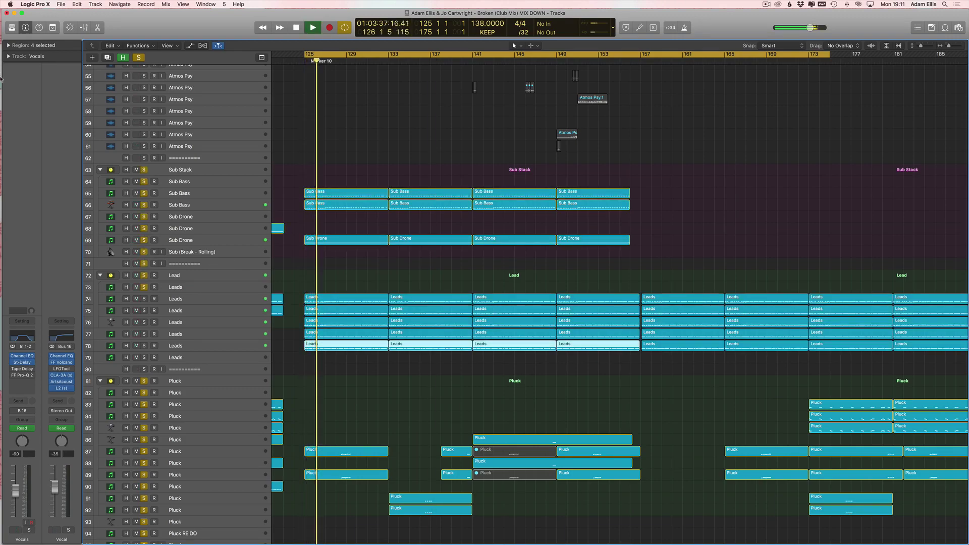
# Step: Unsolo the Lead stack and view the Pluck regions on tracks 91 and 92 from bar 133 in the Piano Roll
pyautogui.click(144, 275)
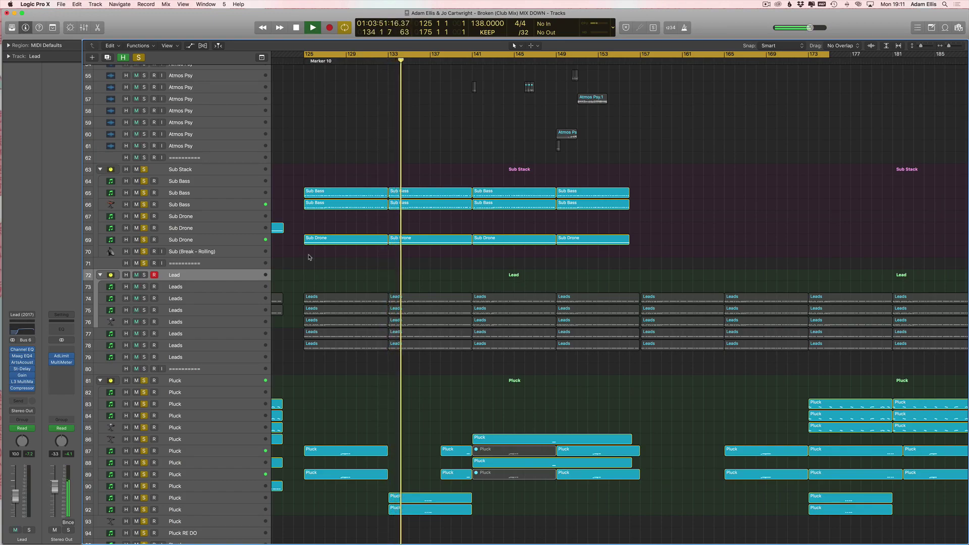
pyautogui.scroll(-8, 308, 263)
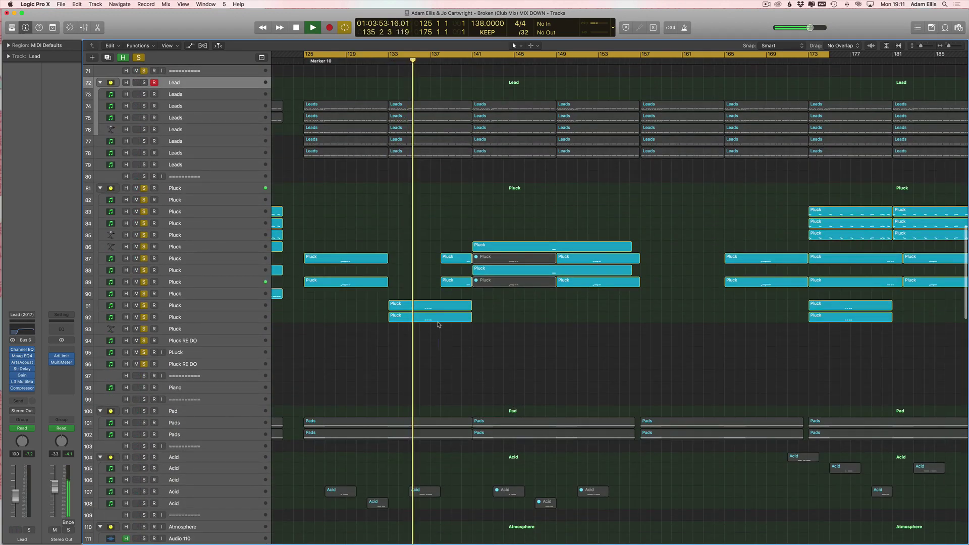
pyautogui.moveTo(438, 328); pyautogui.dragTo(435, 311)
pyautogui.press('p')
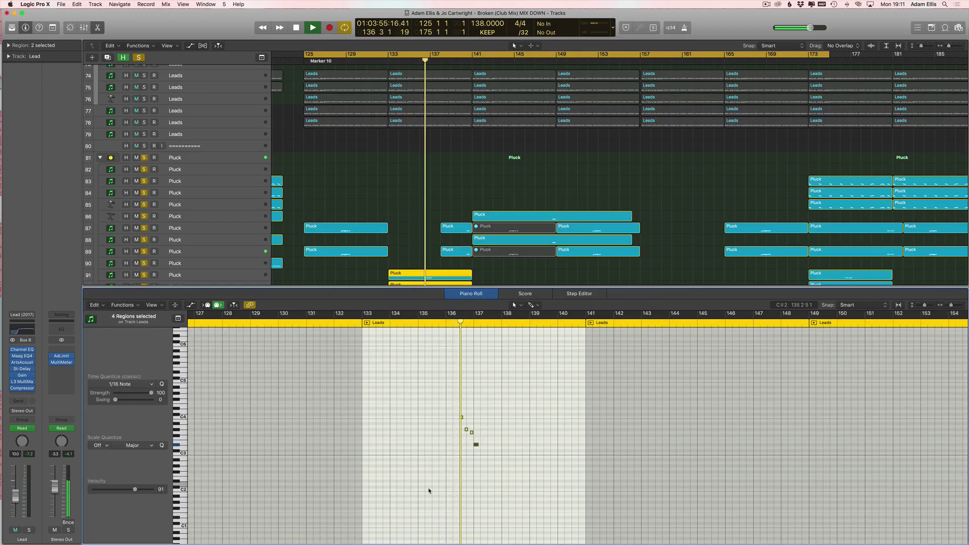
pyautogui.press('p')
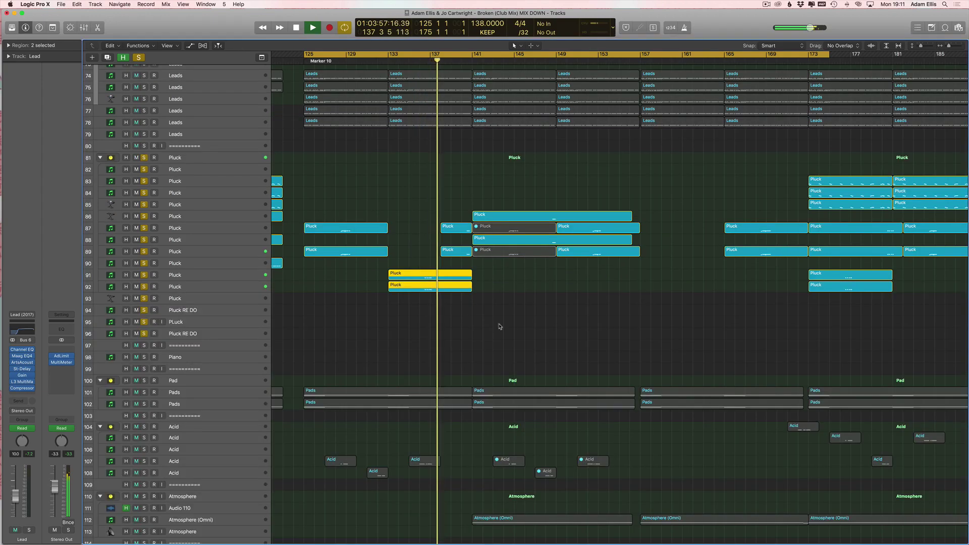
# Step: Select the Pluck regions on tracks 86 to 89 between about bars 137 and 157 and view them in the Piano Roll
pyautogui.moveTo(639, 207); pyautogui.dragTo(438, 253)
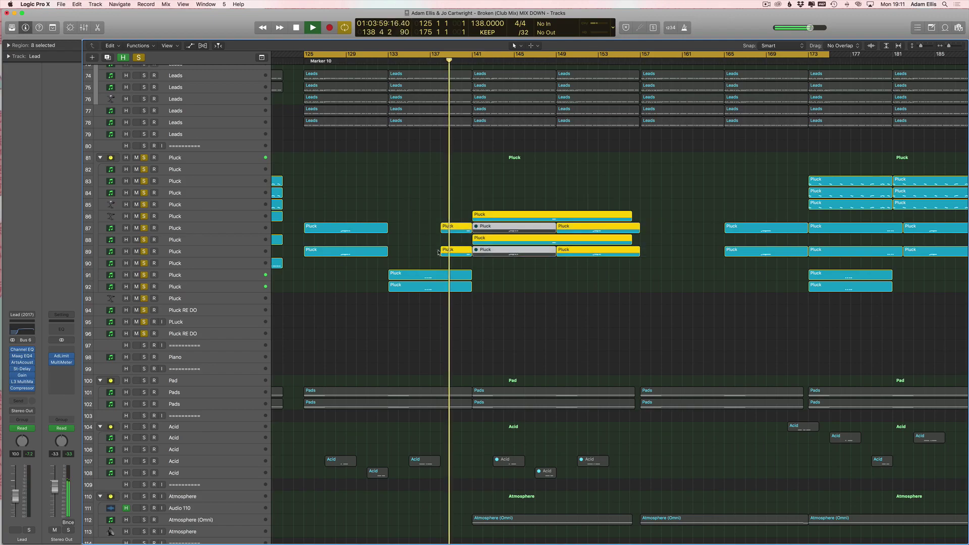
pyautogui.press('p')
pyautogui.scroll(8, 300, 147)
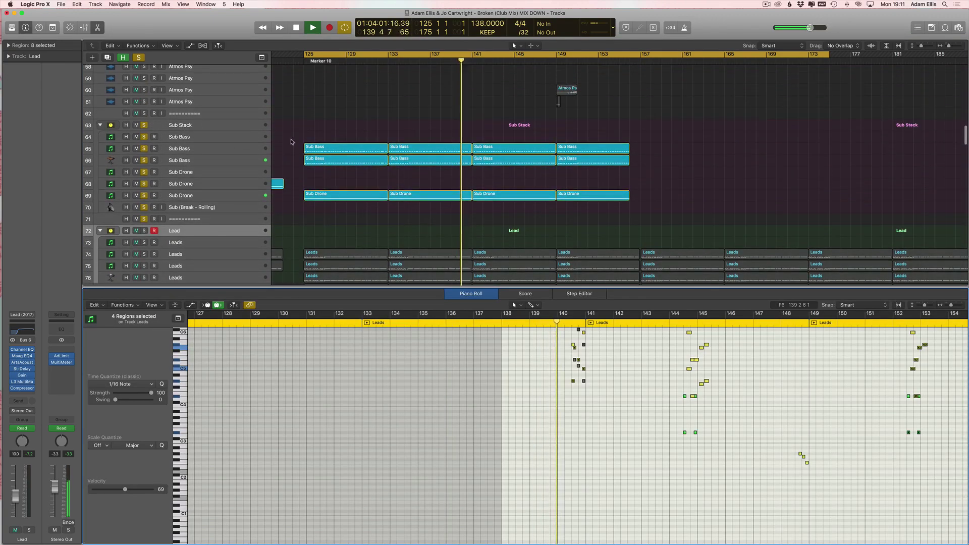
# Step: Show the automation of the Sub Bass and Sub Drone tracks, hide it again and close the Piano Roll
pyautogui.click(231, 172)
pyautogui.press('a')
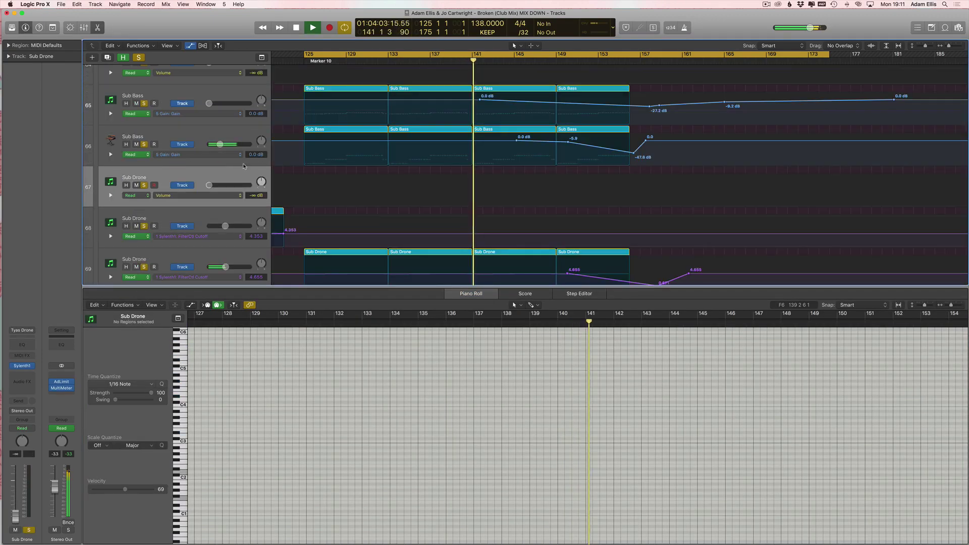
pyautogui.scroll(-3, 331, 164)
pyautogui.press('a')
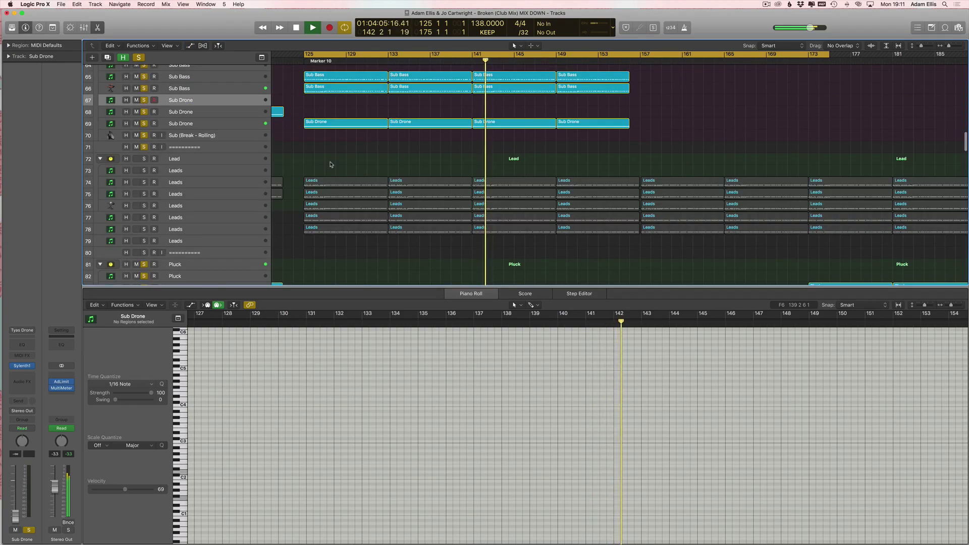
pyautogui.press('e')
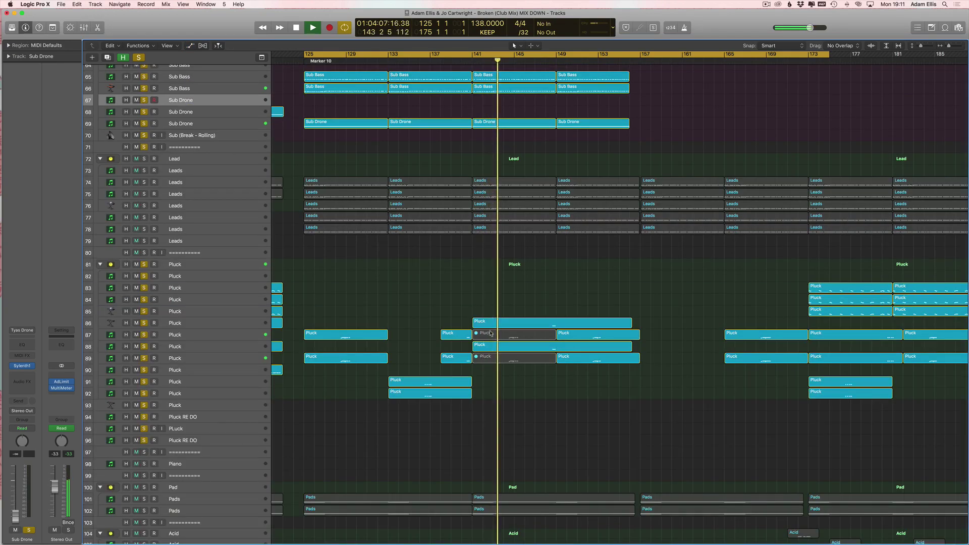
# Step: Solo Vocals track 155 in addition to the pluck and sub tracks and listen to the section
pyautogui.scroll(-3, 497, 334)
pyautogui.scroll(-20, 441, 428)
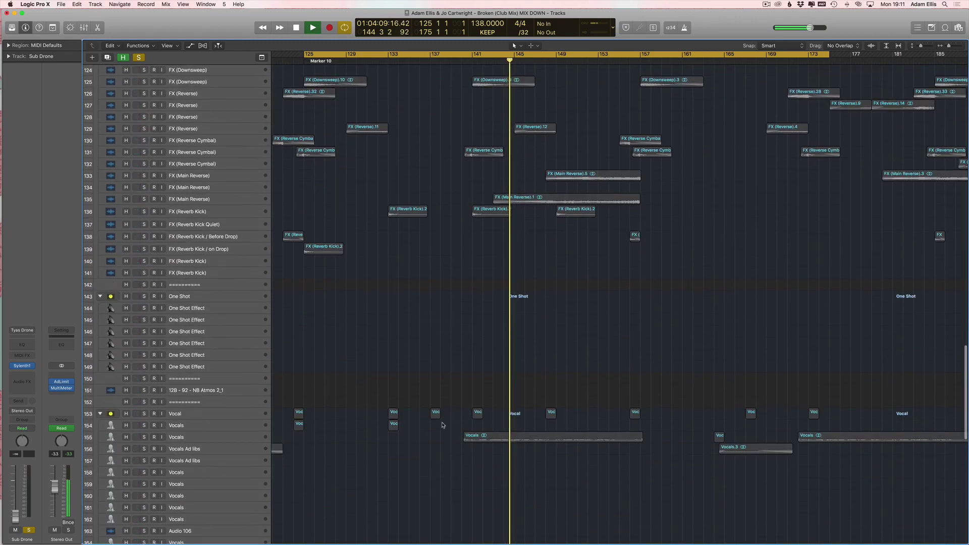
pyautogui.click(143, 437)
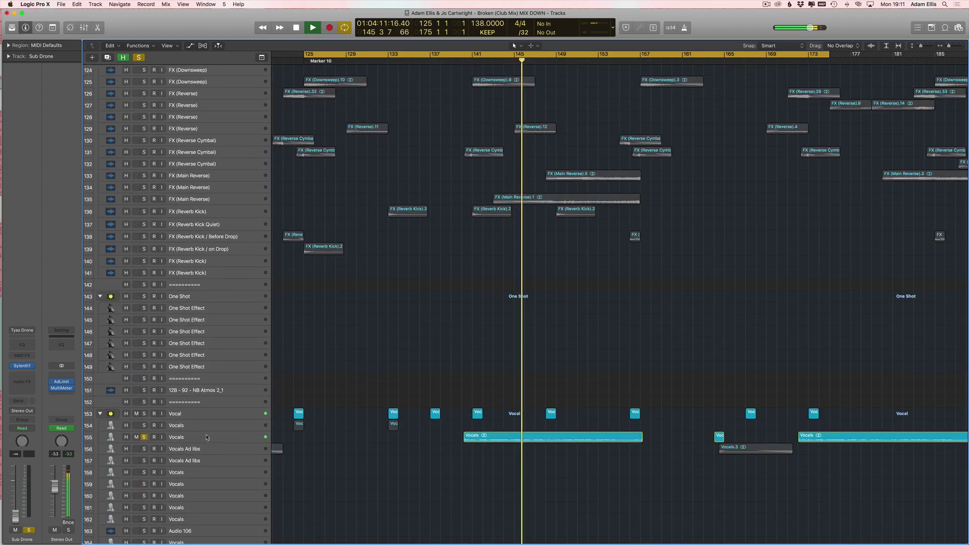
pyautogui.hscroll(5, 233, 424)
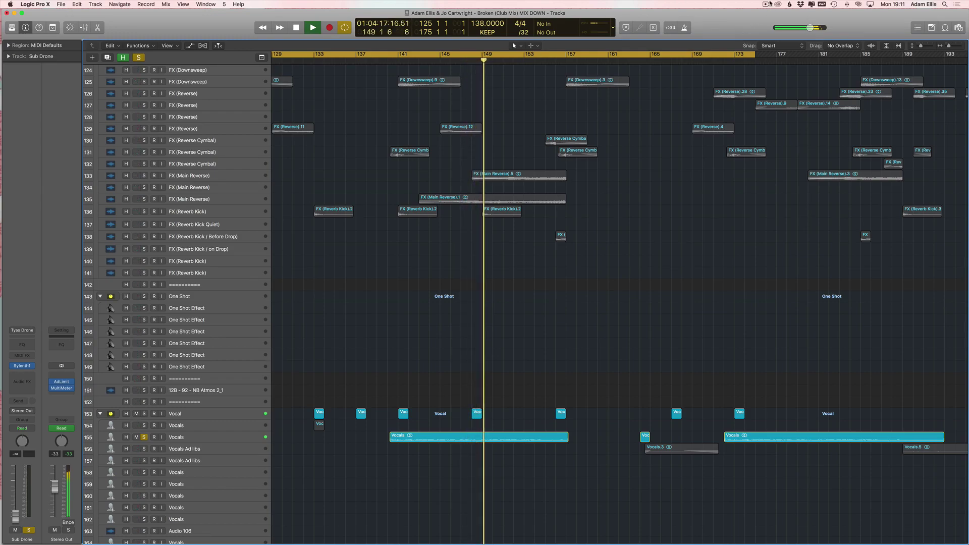
pyautogui.click(767, 4)
pyautogui.click(355, 159)
# Step: Clear all track solos and stop playback
pyautogui.scroll(10, 521, 233)
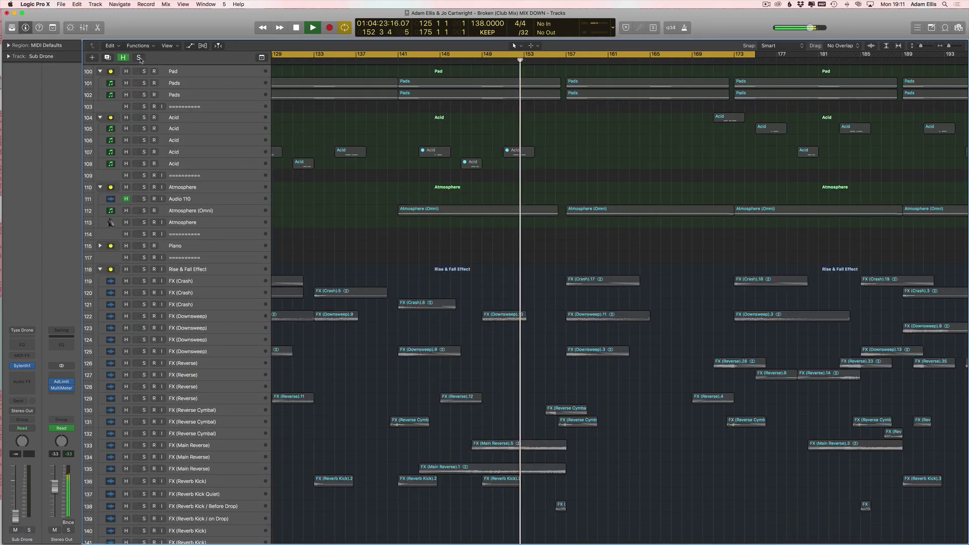
pyautogui.click(140, 58)
pyautogui.hscroll(-10, 394, 167)
pyautogui.press('space')
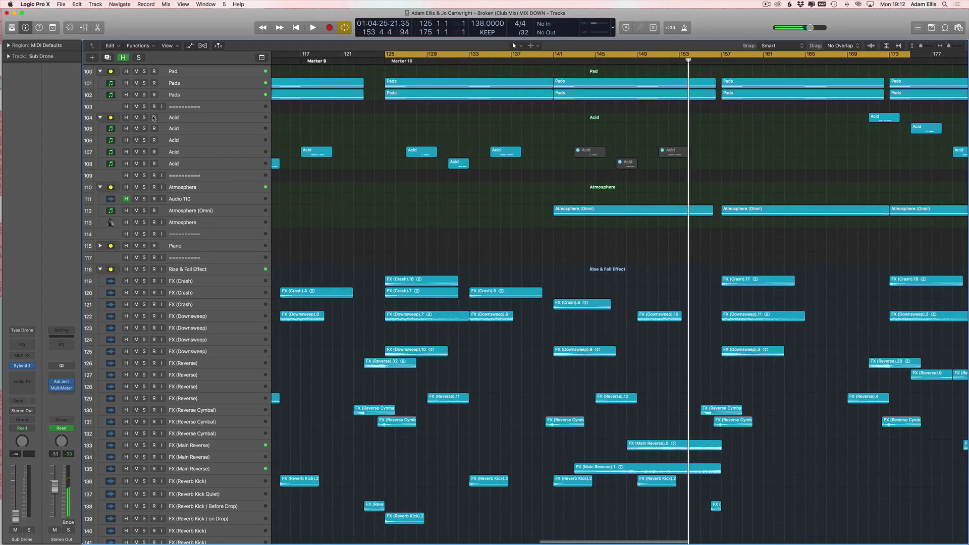
# Step: Solo Sub Drone track 68 and select the four Sub Drone regions from bar 125 on track 69
pyautogui.scroll(12, 169, 134)
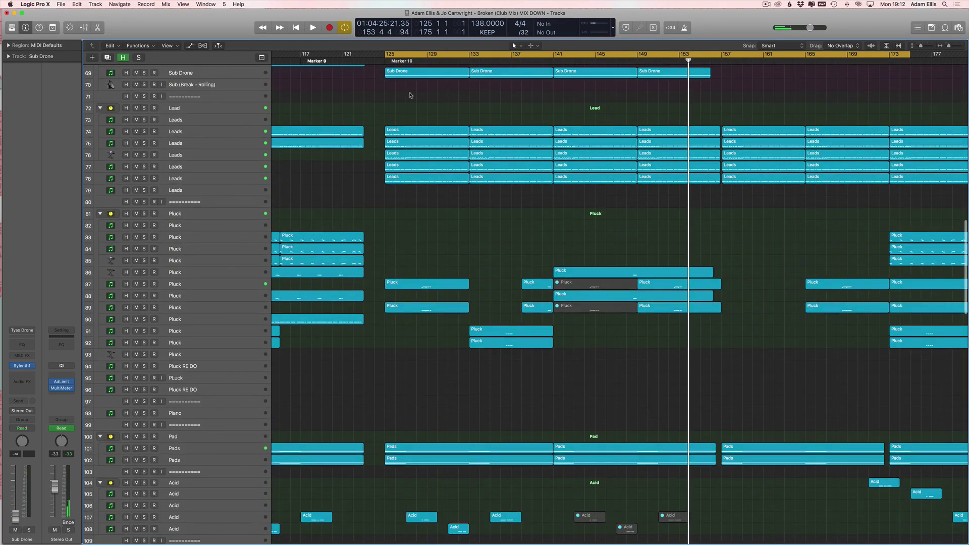
pyautogui.click(144, 106)
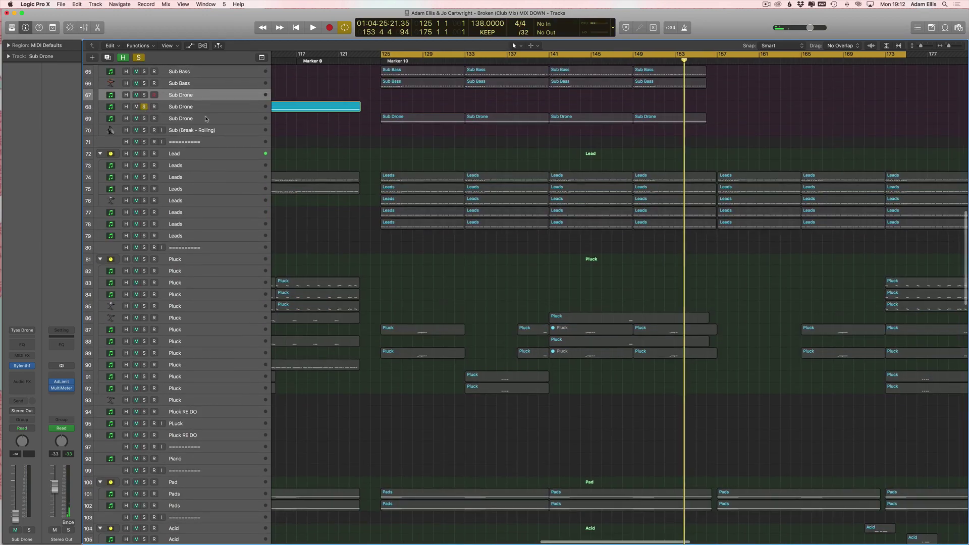
pyautogui.hscroll(1, 406, 107)
pyautogui.click(406, 117)
pyautogui.click(151, 119)
pyautogui.scroll(4, 115, 207)
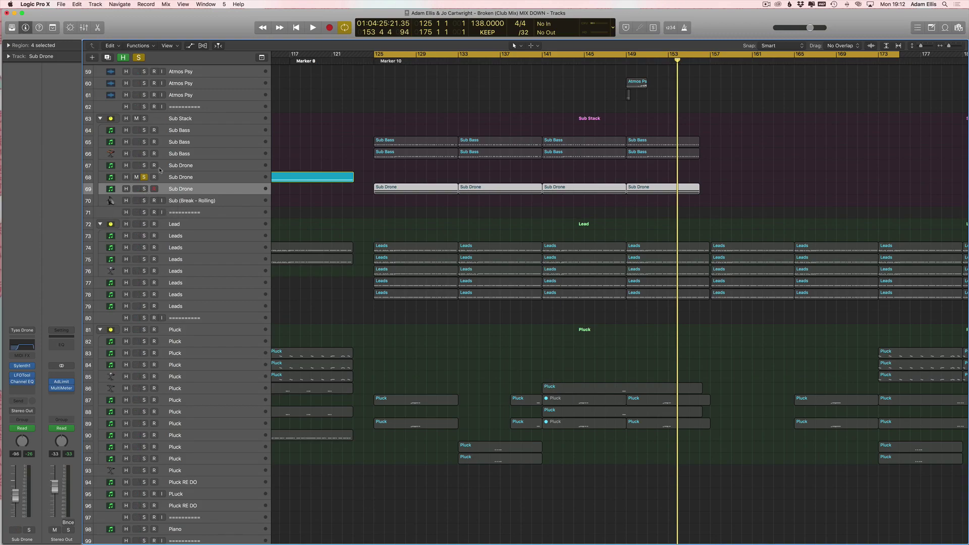
# Step: Add Sub Bass tracks 65 and 66 and Sub Drone track 69 to the soloed tracks
pyautogui.click(144, 142)
pyautogui.scroll(1, 144, 147)
pyautogui.click(144, 159)
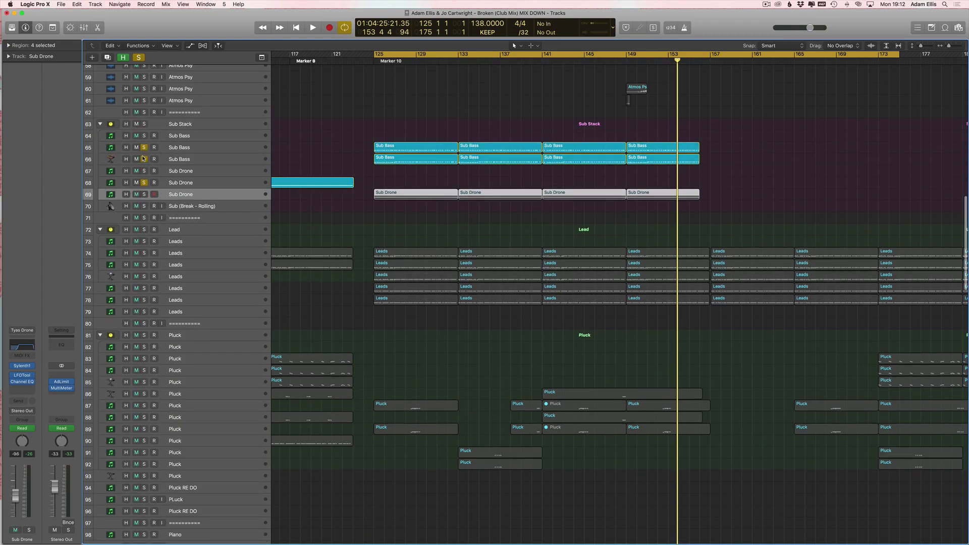
pyautogui.press('super+Left')
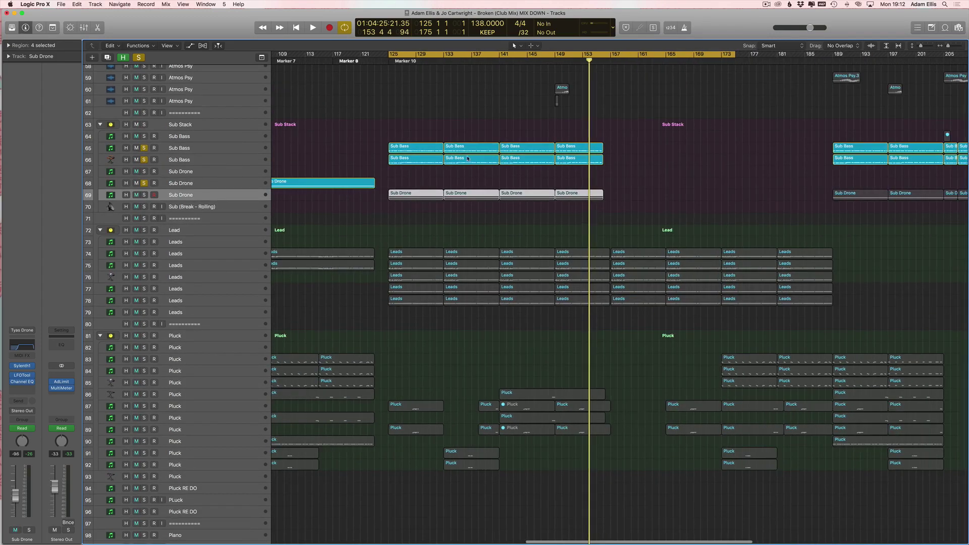
pyautogui.click(144, 195)
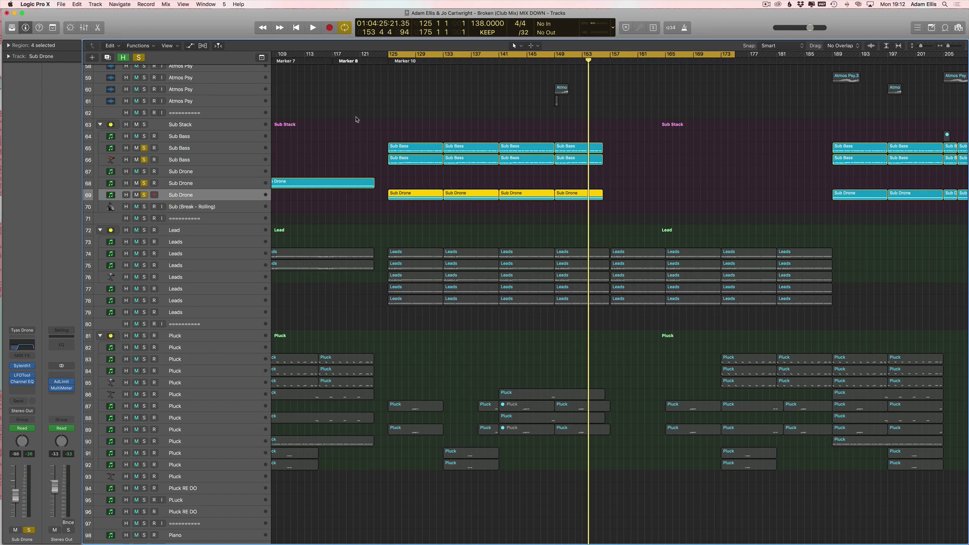
# Step: Open the Channel EQ of Sub Drone track 69 and compare its channel strip with Sub Drone track 68
pyautogui.click(24, 382)
pyautogui.moveTo(208, 31); pyautogui.dragTo(559, 288)
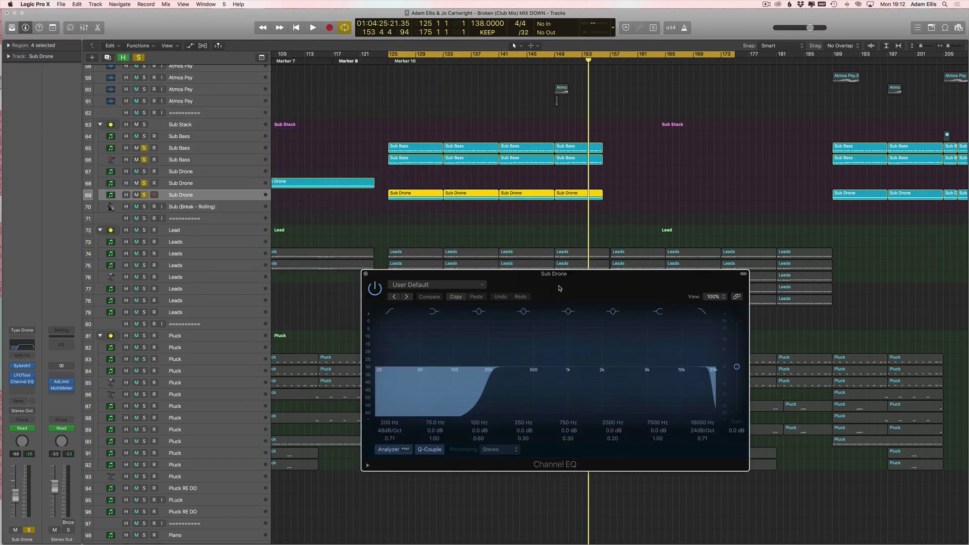
pyautogui.click(184, 185)
pyautogui.click(226, 205)
pyautogui.click(226, 194)
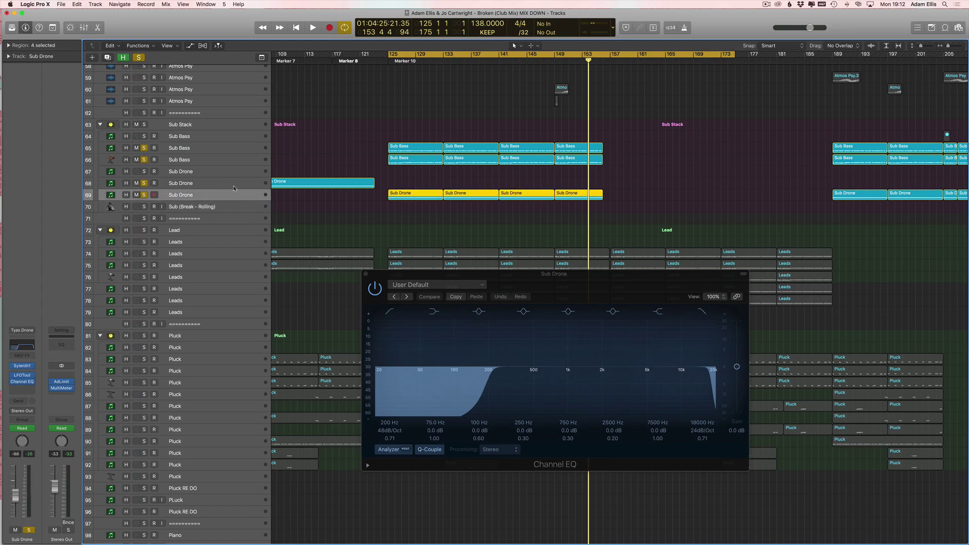
pyautogui.click(233, 188)
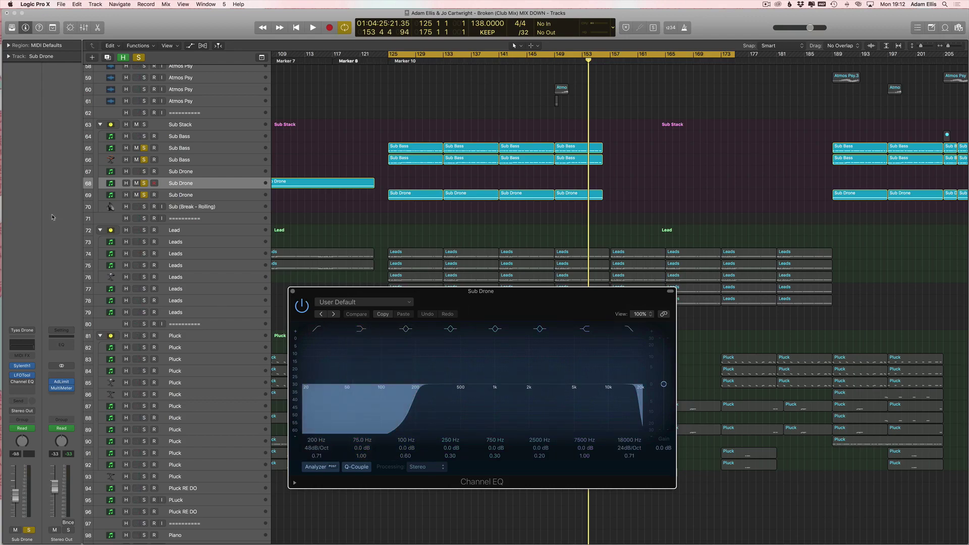
pyautogui.hscroll(-1, 124, 182)
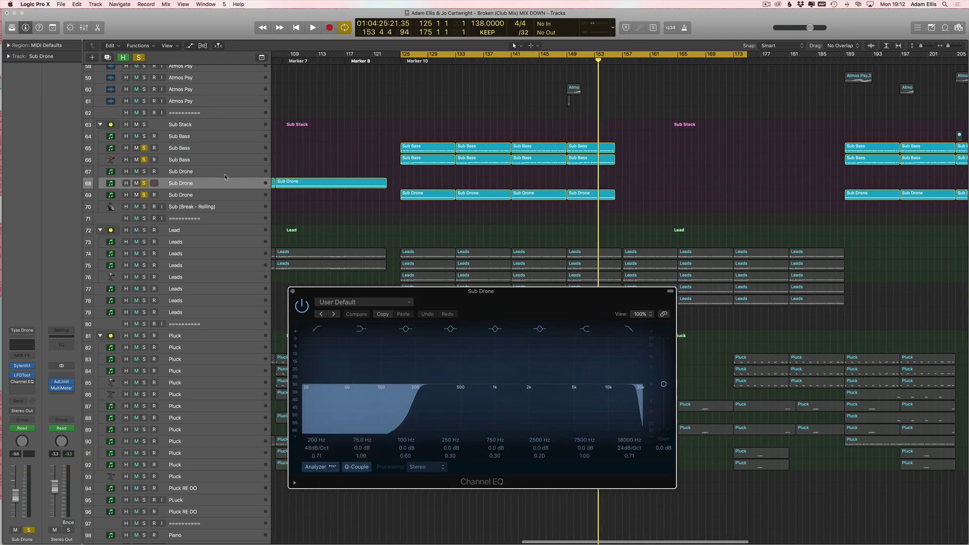
# Step: Select Sub Drone tracks 68 and 69 together to compare their regions across the arrangement
pyautogui.click(220, 194)
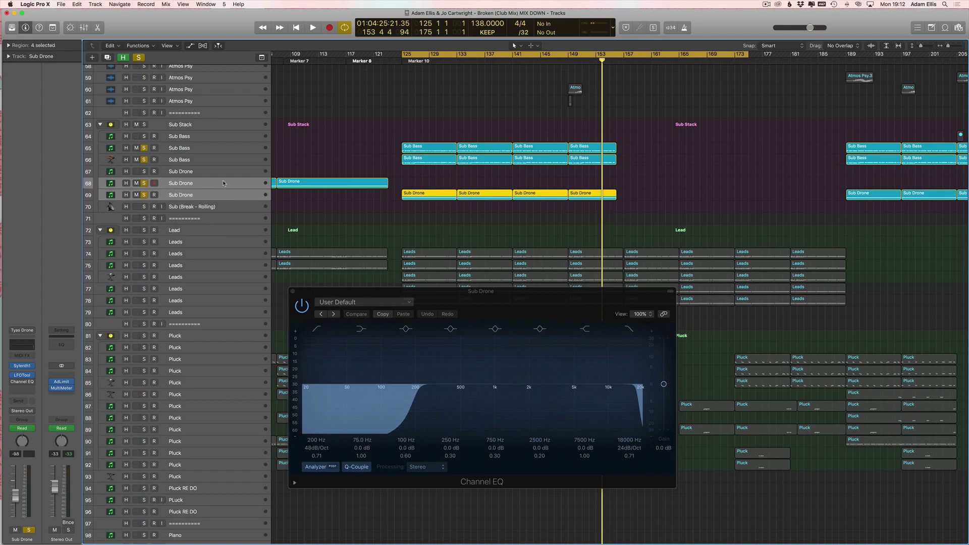
pyautogui.click(228, 160)
pyautogui.click(224, 184)
pyautogui.click(227, 194)
pyautogui.click(230, 187)
pyautogui.click(229, 195)
pyautogui.hscroll(-2, 345, 206)
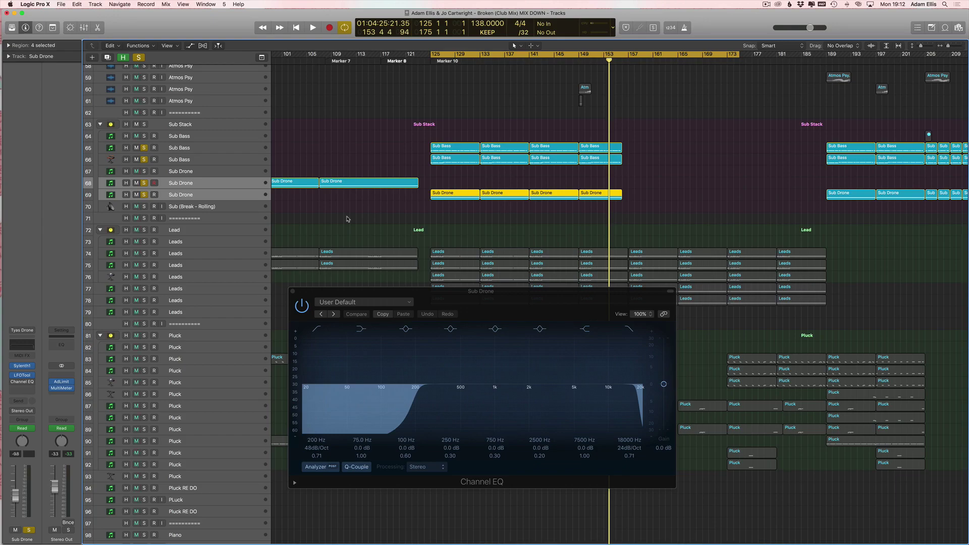
# Step: Play the cycle from bar 125 and switch the solos of Sub Bass tracks 65 and 66 off and on again
pyautogui.scroll(1, 347, 219)
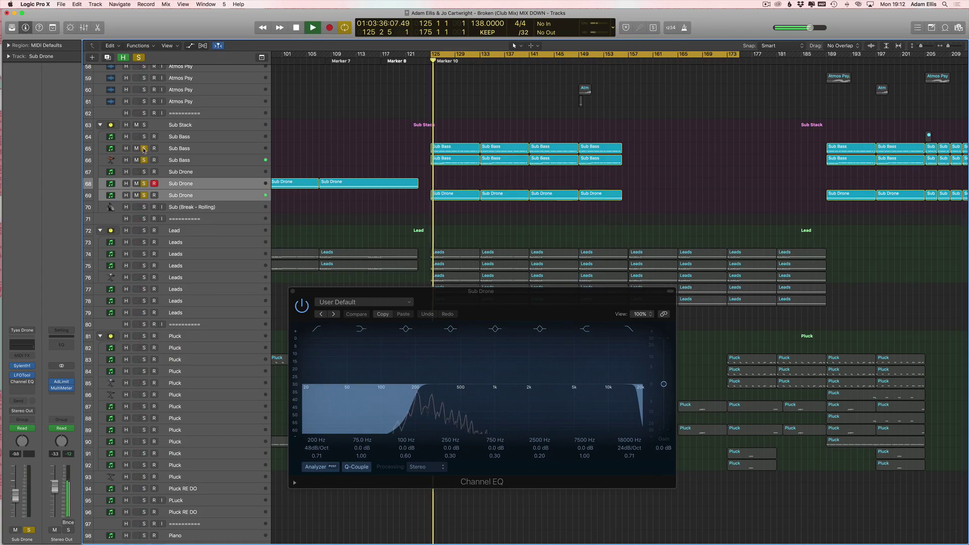
pyautogui.moveTo(144, 150); pyautogui.dragTo(143, 162)
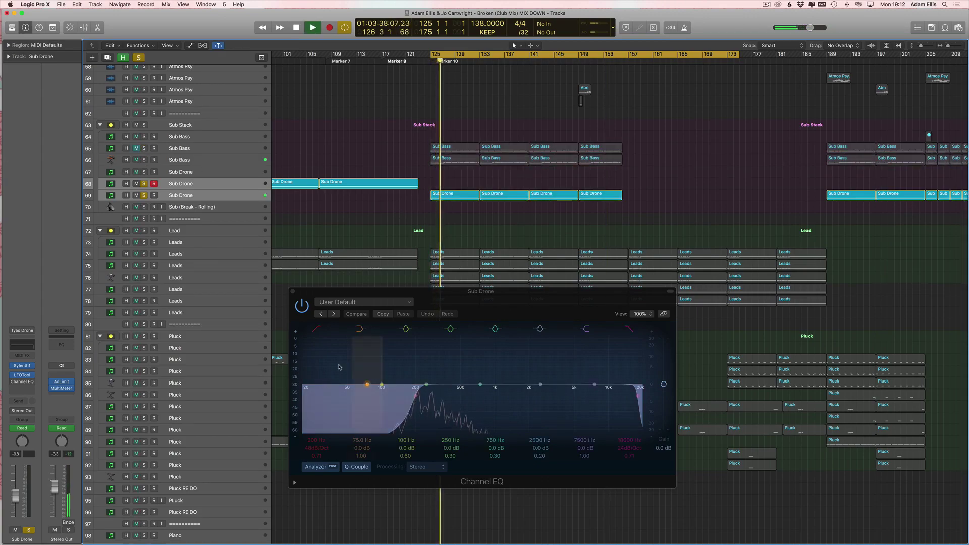
pyautogui.click(209, 198)
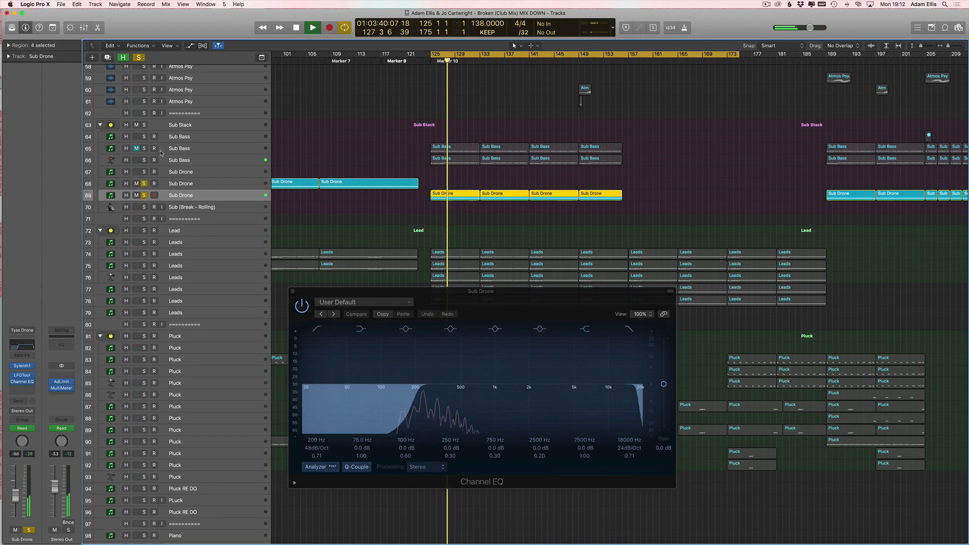
pyautogui.click(144, 160)
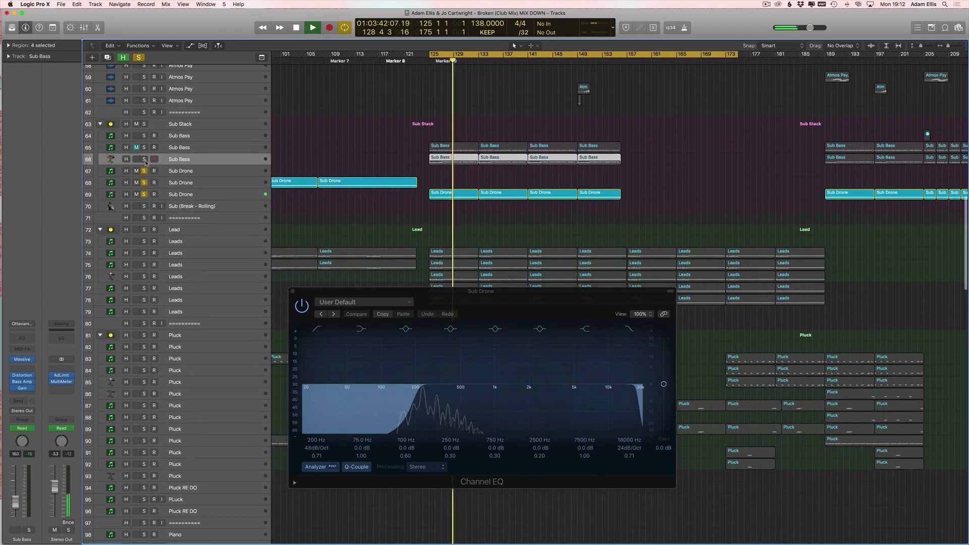
pyautogui.click(144, 149)
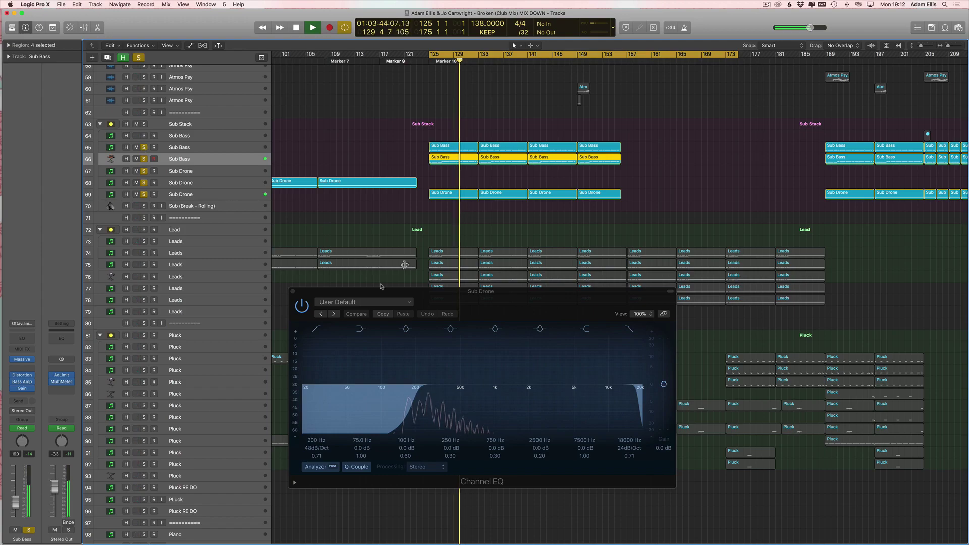
# Step: Close the Channel EQ and view the Sub Bass regions of tracks 65 and 66 from bar 125 in the Piano Roll
pyautogui.click(293, 292)
pyautogui.moveTo(430, 149); pyautogui.dragTo(582, 159)
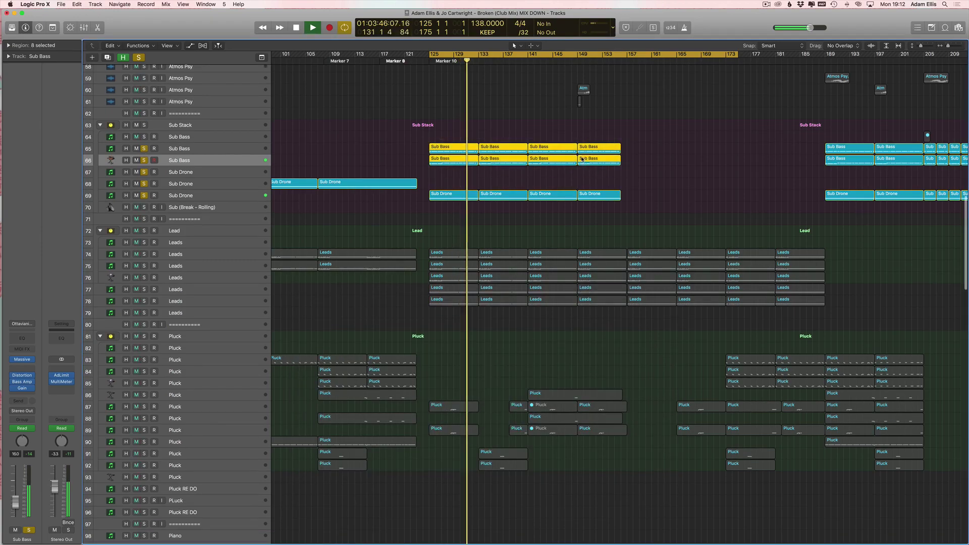
pyautogui.press('p')
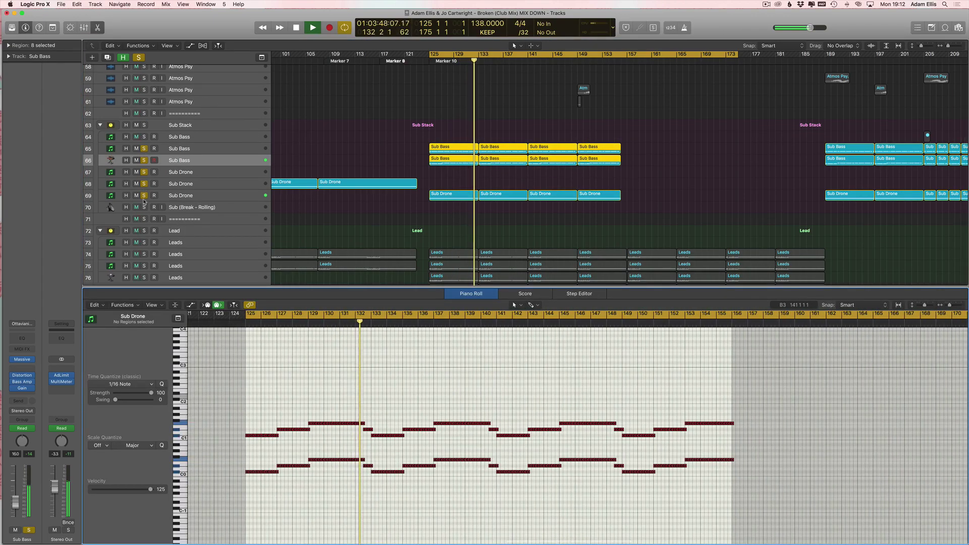
# Step: Switch the solo of Sub Drone track 69 off and on again during playback to hear the difference
pyautogui.click(143, 197)
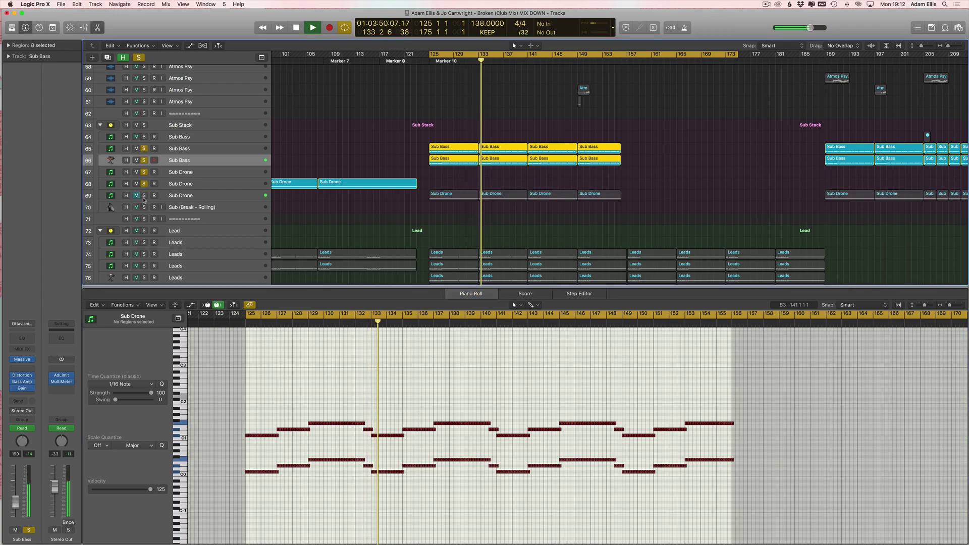
pyautogui.scroll(-1, 144, 199)
pyautogui.click(144, 195)
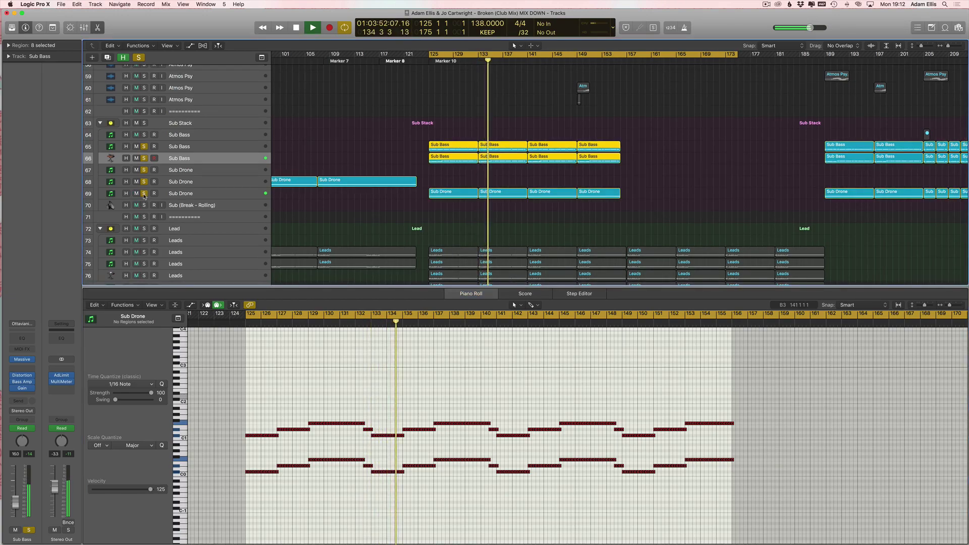
# Step: Stop playback and inspect the Channel EQ of Sub Drone track 69, switching it off and on before closing it
pyautogui.click(199, 192)
pyautogui.click(17, 343)
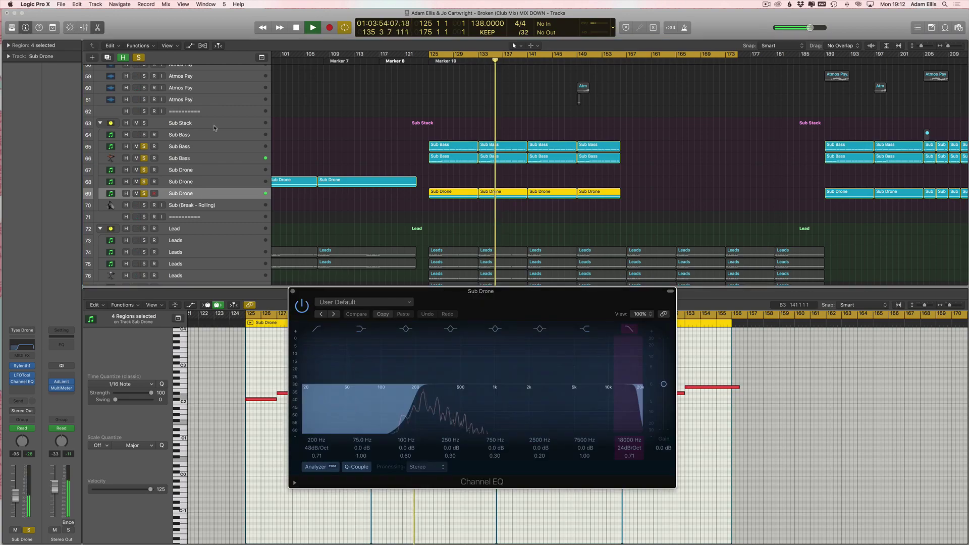
pyautogui.press('space')
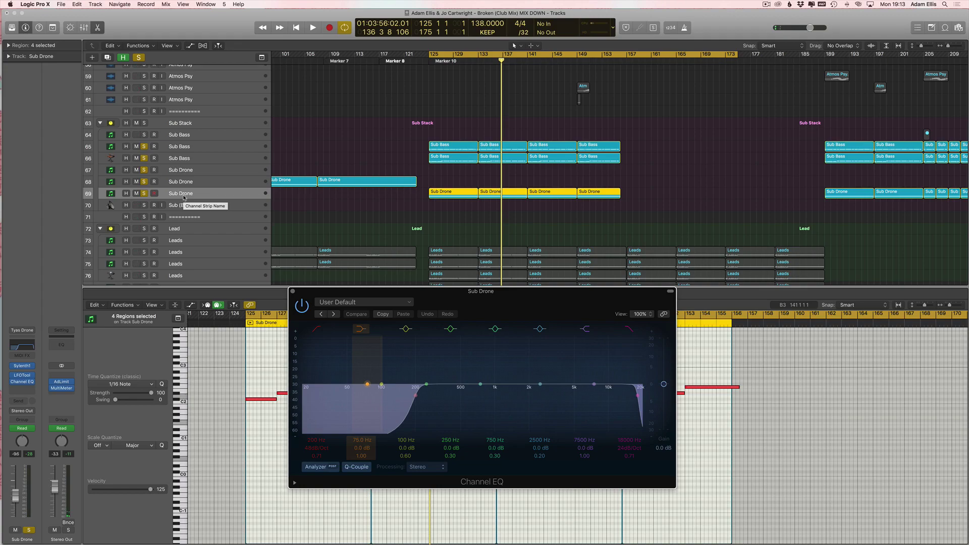
pyautogui.click(302, 306)
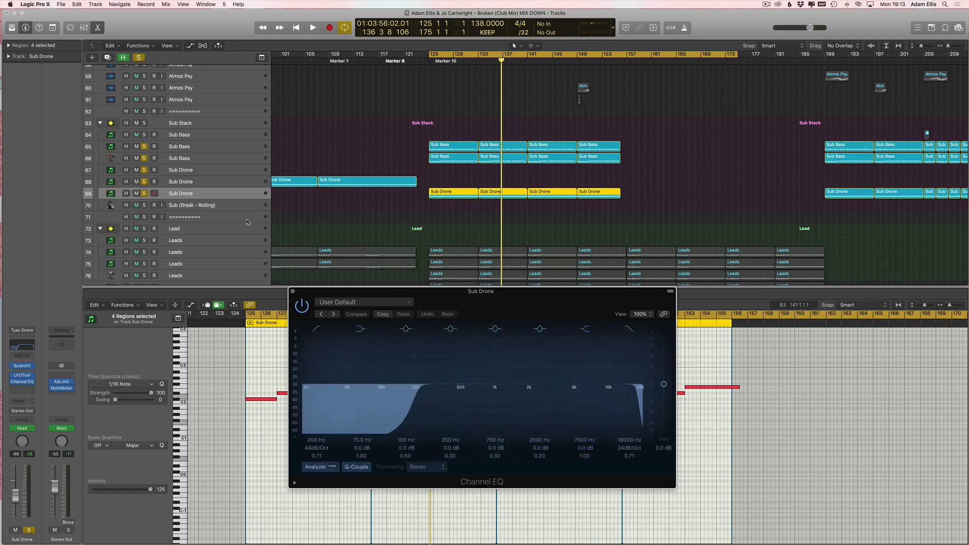
pyautogui.click(302, 306)
pyautogui.click(292, 291)
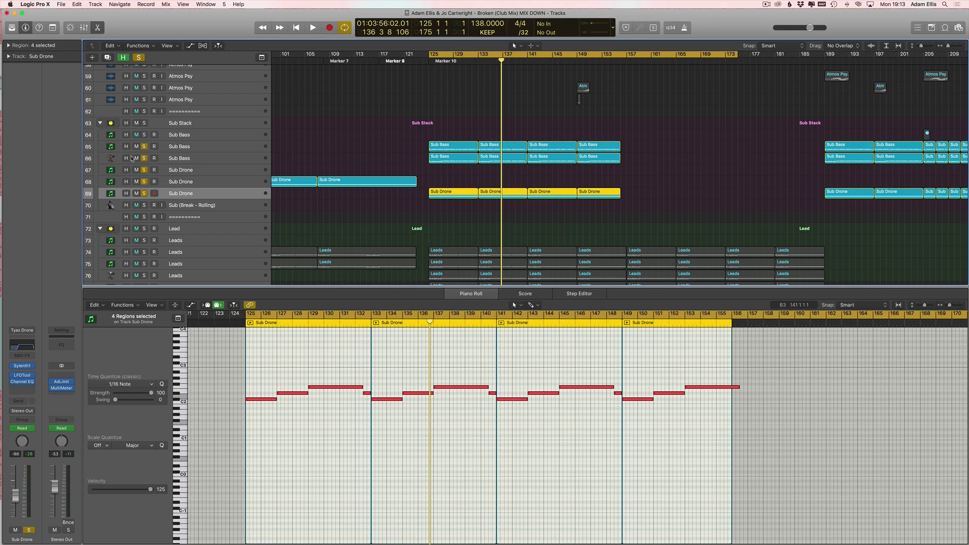
# Step: Clear the solos of the Sub Bass and Sub Drone tracks 65 to 69, deselect the regions and play the full mix
pyautogui.moveTo(136, 147); pyautogui.dragTo(137, 193)
pyautogui.scroll(1, 443, 139)
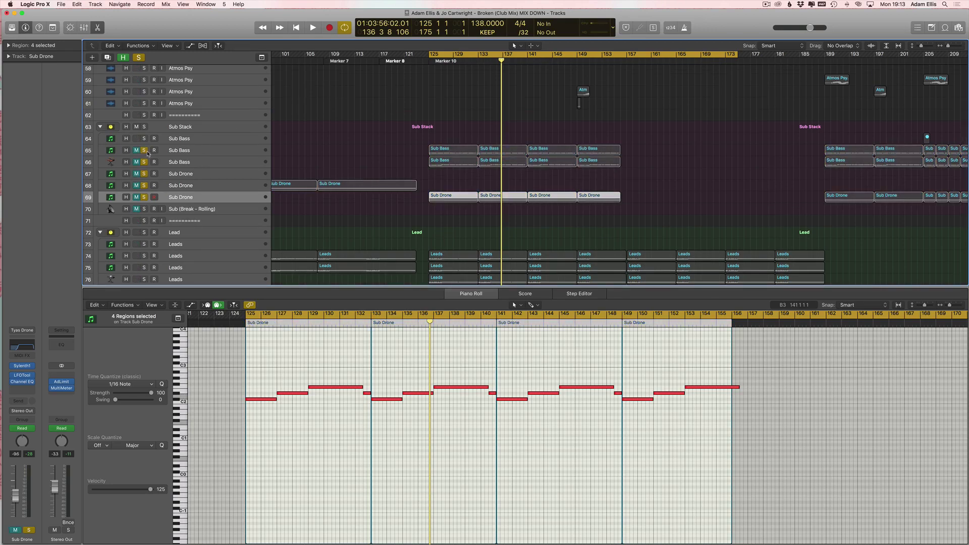
pyautogui.moveTo(135, 151); pyautogui.dragTo(145, 199)
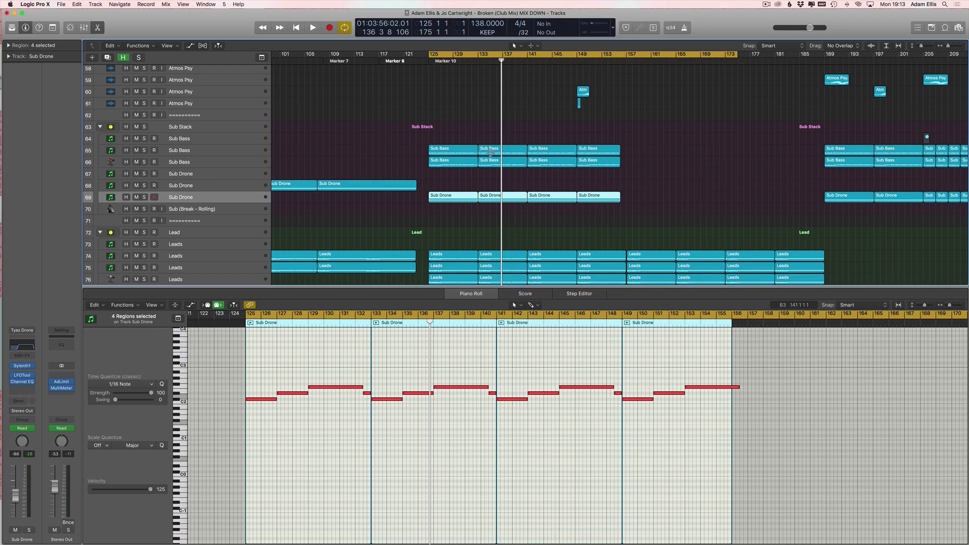
pyautogui.click(545, 120)
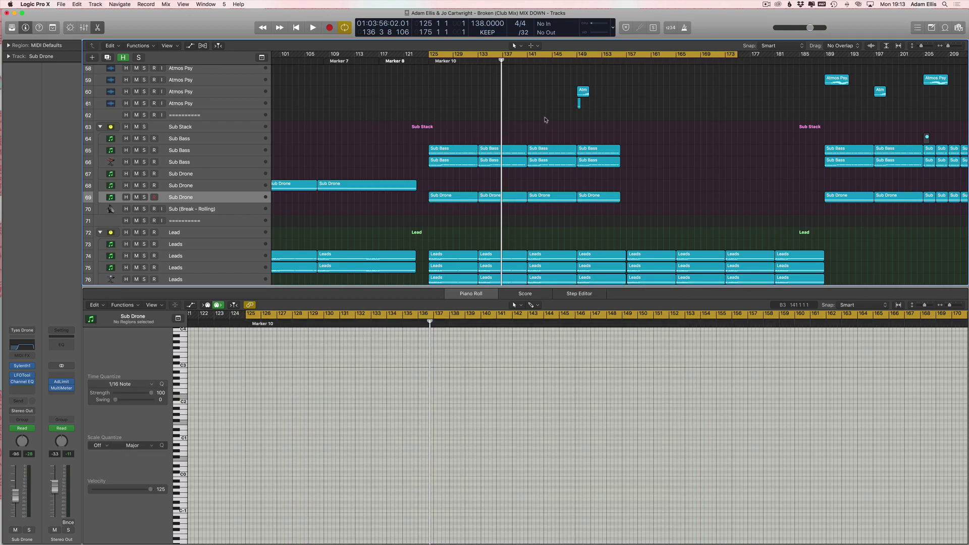
pyautogui.press('space')
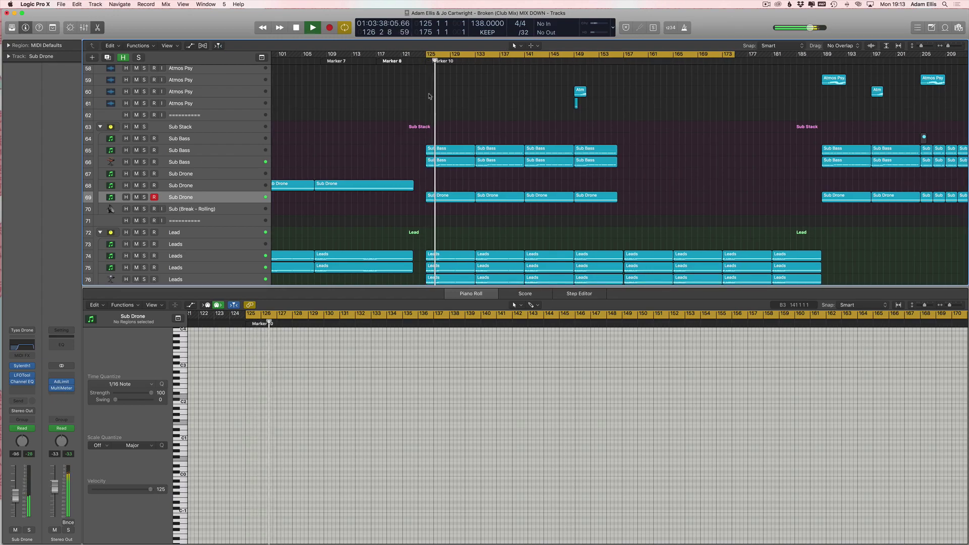
# Step: Close the Piano Roll, stop playback and set the cycle range from bar 106 to bar 143
pyautogui.press('e')
pyautogui.scroll(-15, 476, 313)
pyautogui.hscroll(-2, 444, 287)
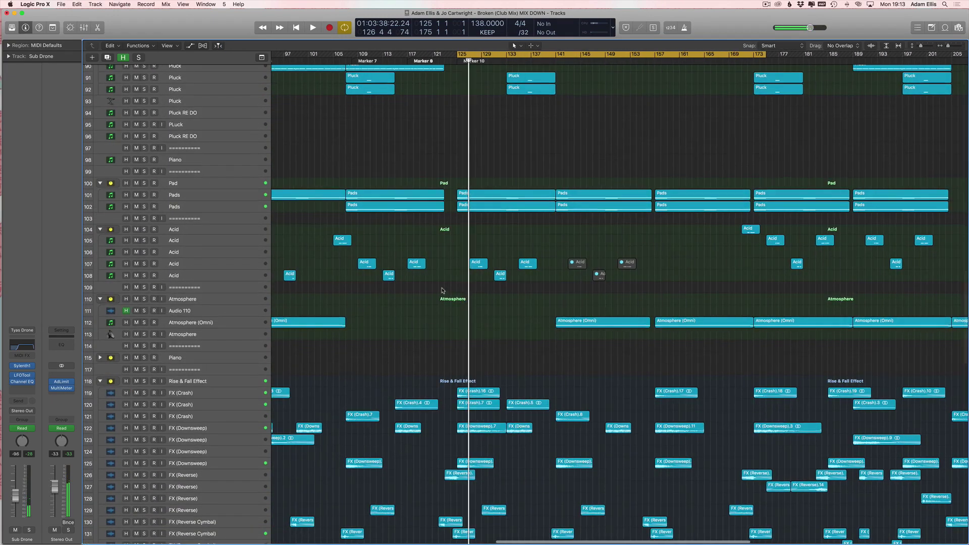
pyautogui.press('super+Left')
pyautogui.press('super+Left')
pyautogui.press('super+Right')
pyautogui.press('super+Right')
pyautogui.press('super+Right')
pyautogui.press('super+Right')
pyautogui.press('super+Right')
pyautogui.press('super+Right')
pyautogui.hscroll(-5, 395, 151)
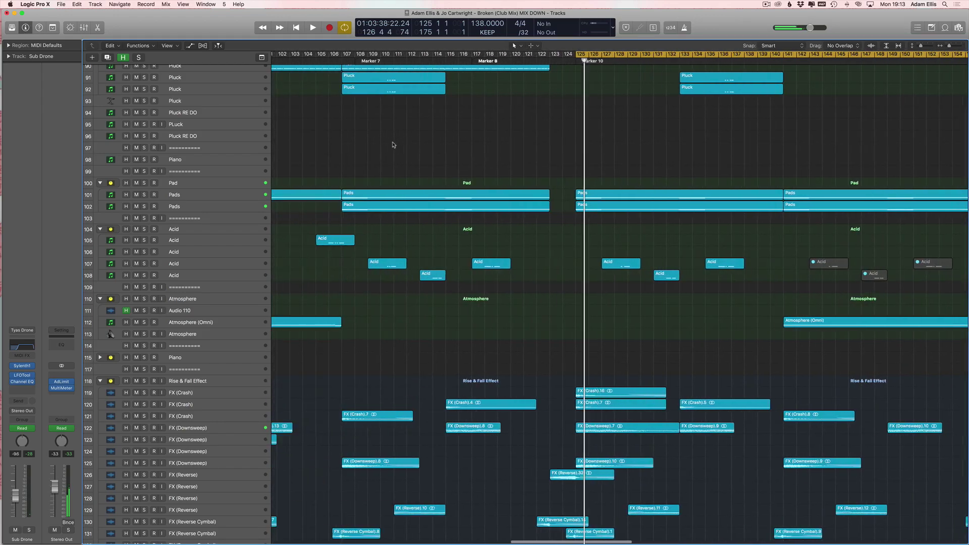
pyautogui.moveTo(375, 54); pyautogui.dragTo(614, 55)
pyautogui.moveTo(828, 95); pyautogui.dragTo(858, 99)
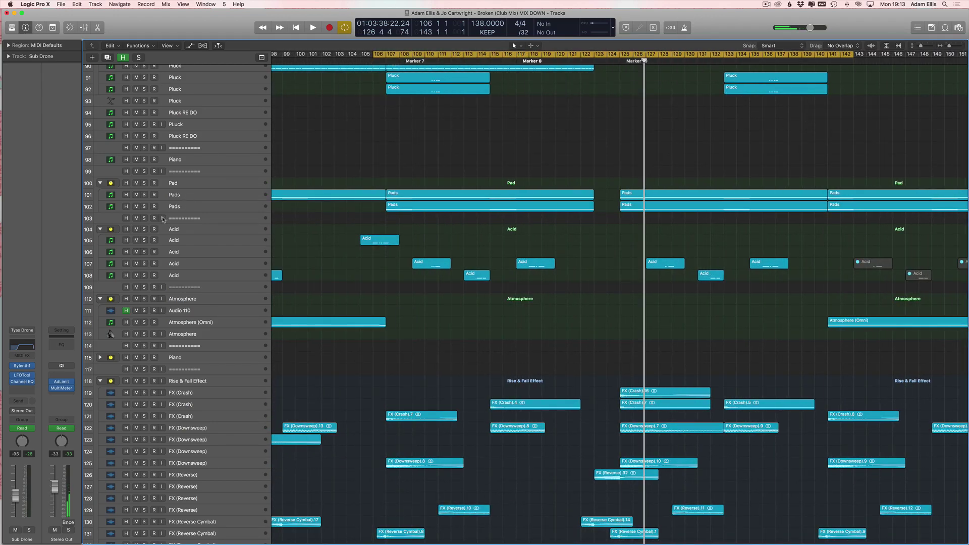
# Step: Solo the Acid and Atmosphere stacks, play the cycle from bar 91 and select the Atmosphere (Omni) region and track 112
pyautogui.click(145, 230)
pyautogui.hscroll(-10, 433, 295)
pyautogui.scroll(2, 433, 294)
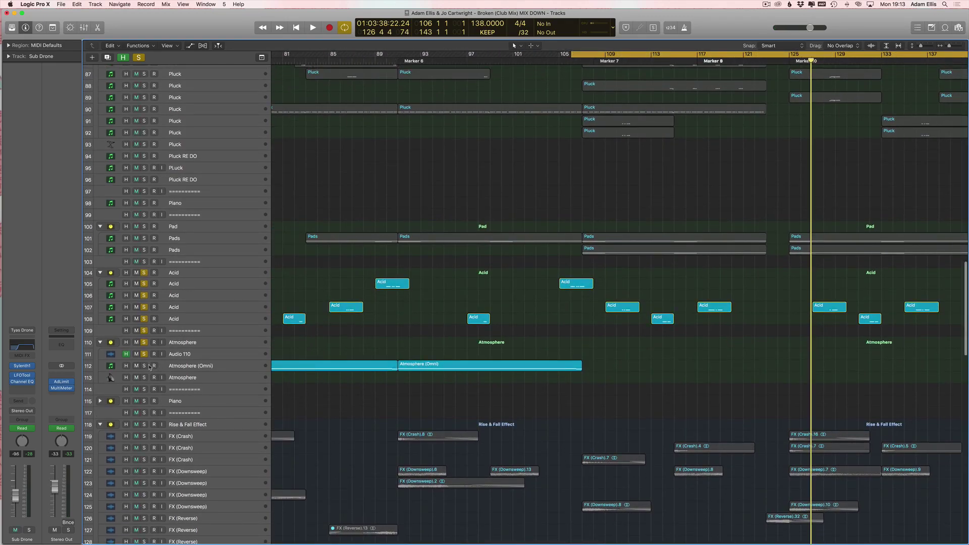
pyautogui.click(403, 59)
pyautogui.press('space')
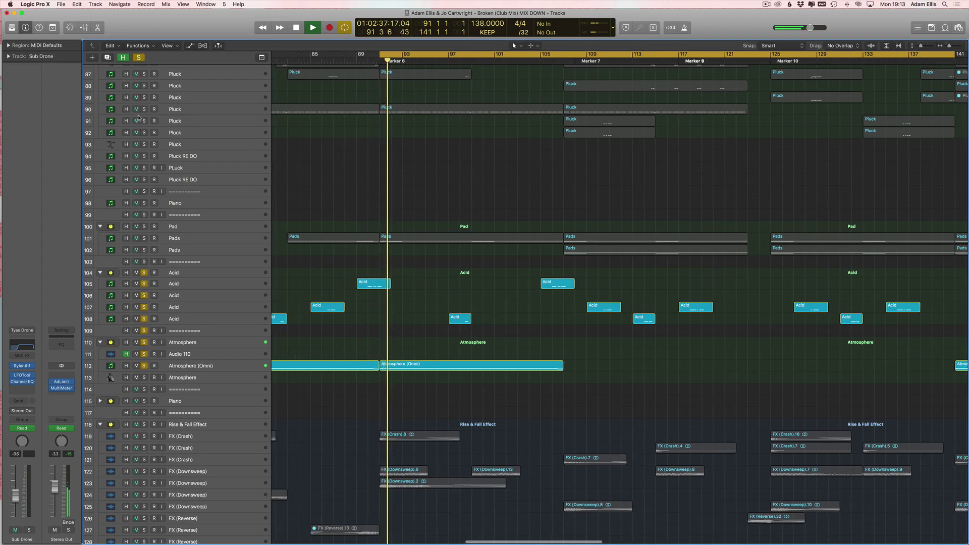
pyautogui.click(383, 366)
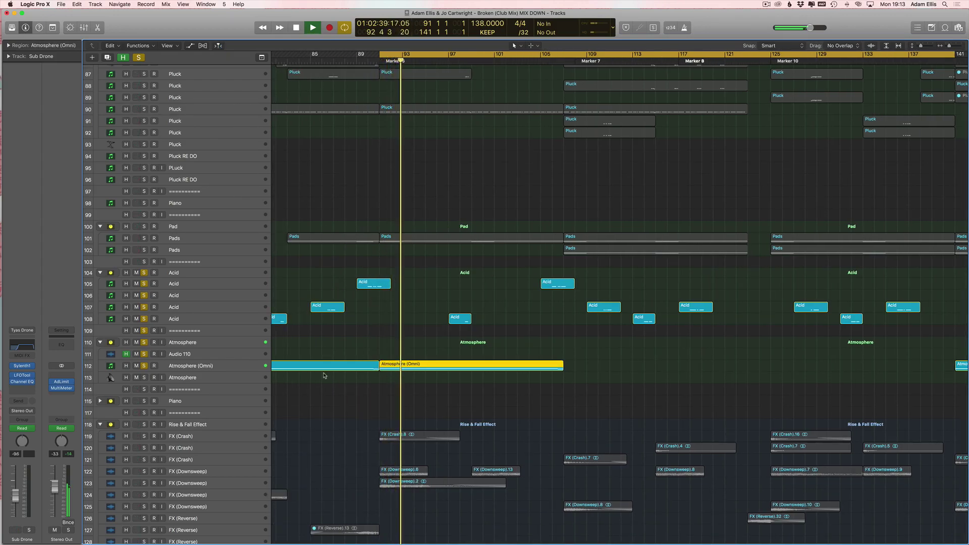
pyautogui.click(228, 367)
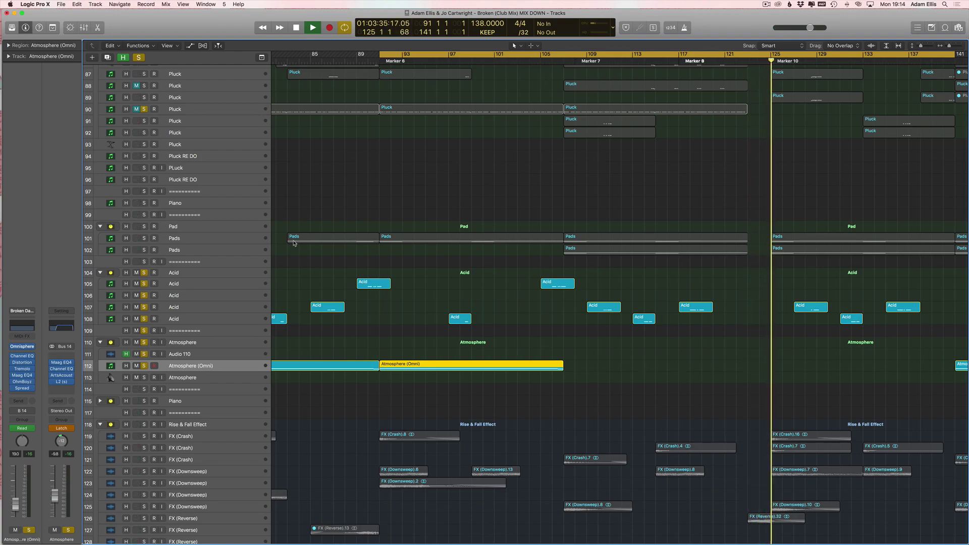
# Step: Clear all solos, play the full mix through the Marker 10 section with the cycle switched off, and stop
pyautogui.click(139, 57)
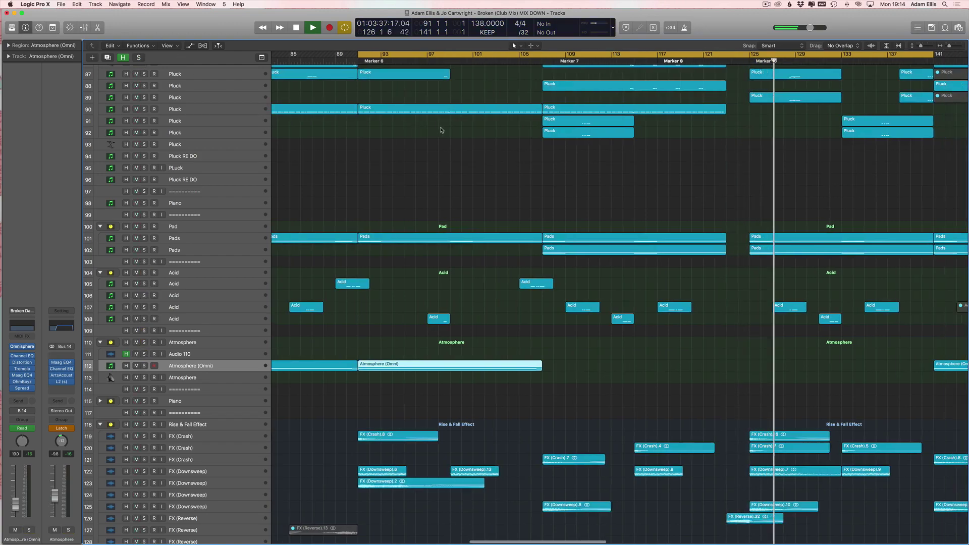
pyautogui.moveTo(380, 55); pyautogui.dragTo(477, 55)
pyautogui.click(477, 56)
pyautogui.hscroll(10, 455, 81)
pyautogui.click(403, 109)
pyautogui.scroll(4, 404, 109)
pyautogui.click(404, 106)
pyautogui.scroll(15, 408, 109)
pyautogui.scroll(-3, 411, 121)
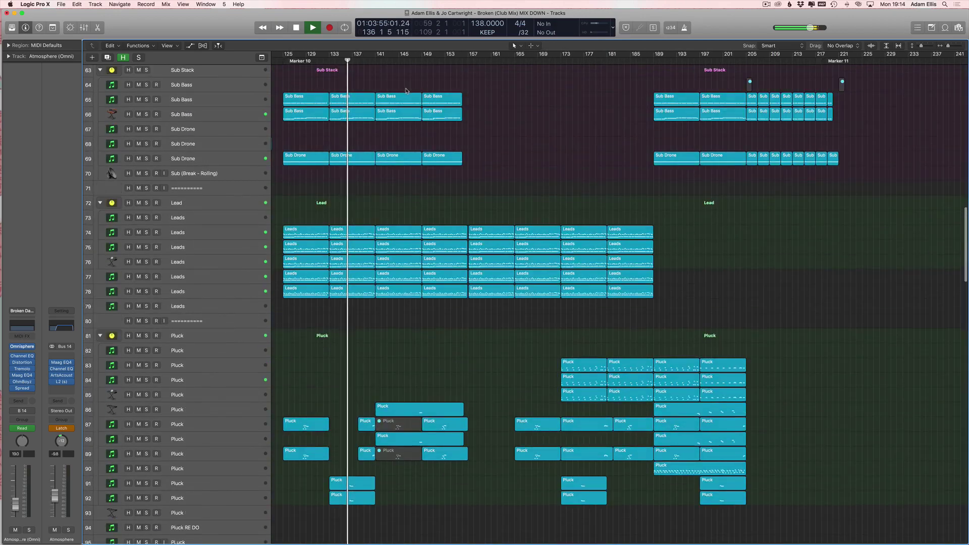
pyautogui.scroll(9, 429, 101)
pyautogui.press('space')
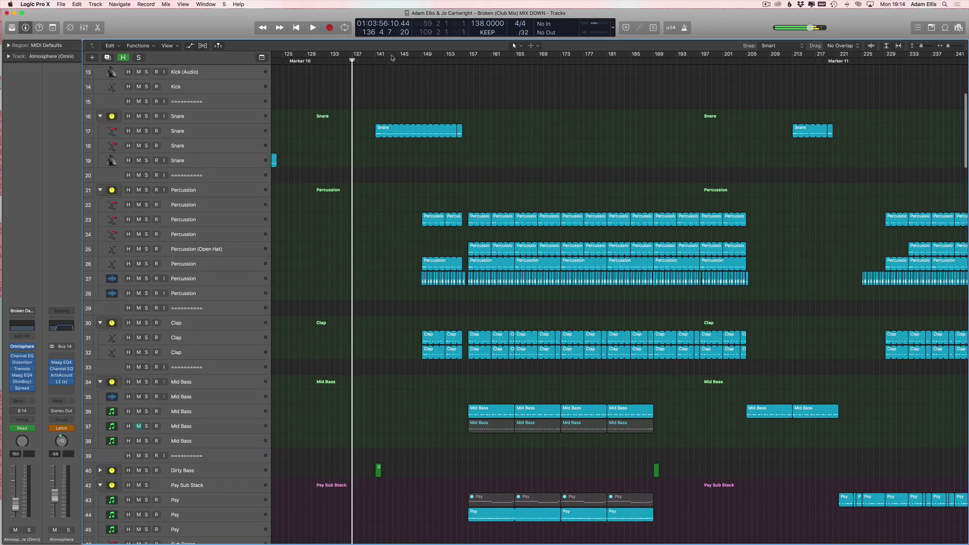
# Step: Set the cycle range from bar 157 to bar 196 and solo the Mid Bass stack
pyautogui.moveTo(395, 54); pyautogui.dragTo(711, 55)
pyautogui.scroll(-2, 494, 287)
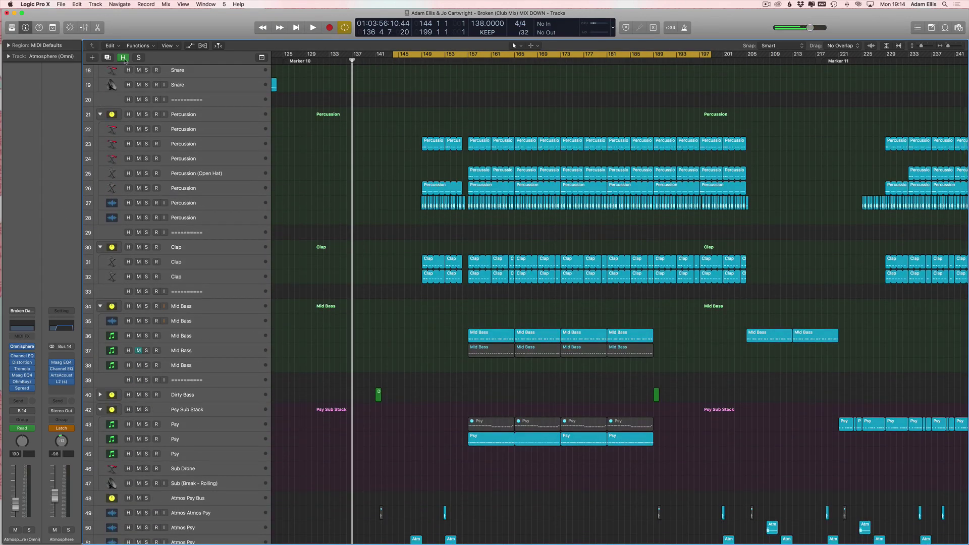
pyautogui.hscroll(3, 399, 98)
pyautogui.moveTo(417, 54); pyautogui.dragTo(642, 54)
pyautogui.click(146, 306)
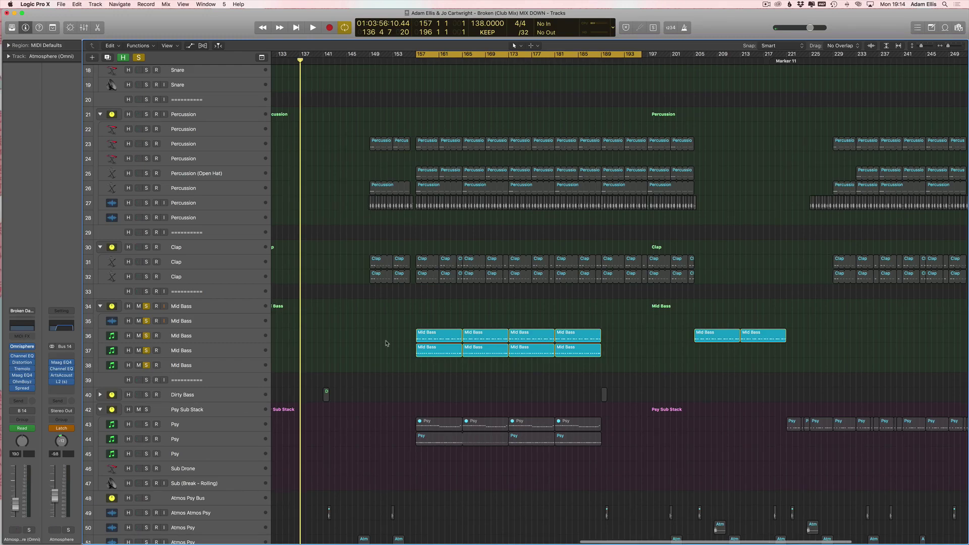
# Step: Narrow the Mid Bass solo to track 36 and select Mid Bass track 35
pyautogui.hscroll(1, 386, 343)
pyautogui.click(147, 350)
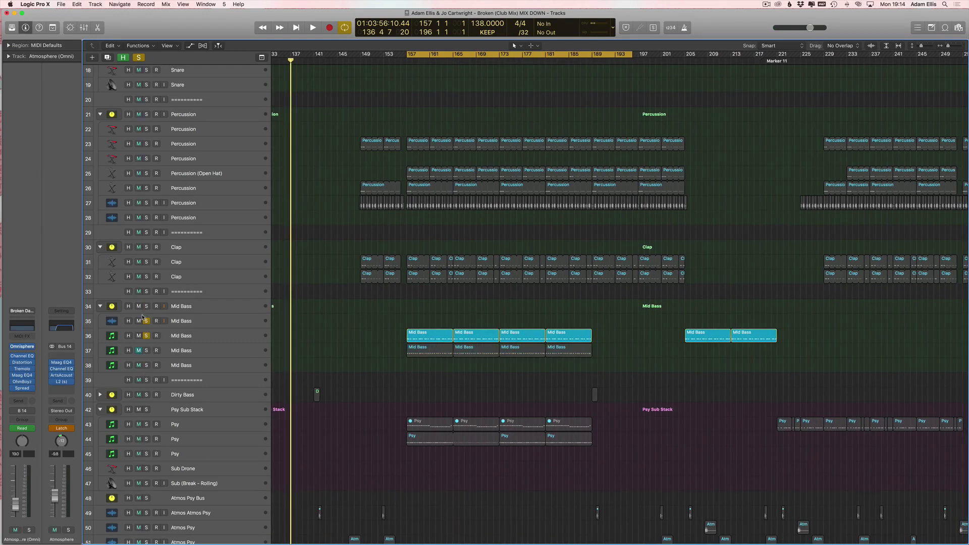
pyautogui.click(146, 321)
pyautogui.click(184, 336)
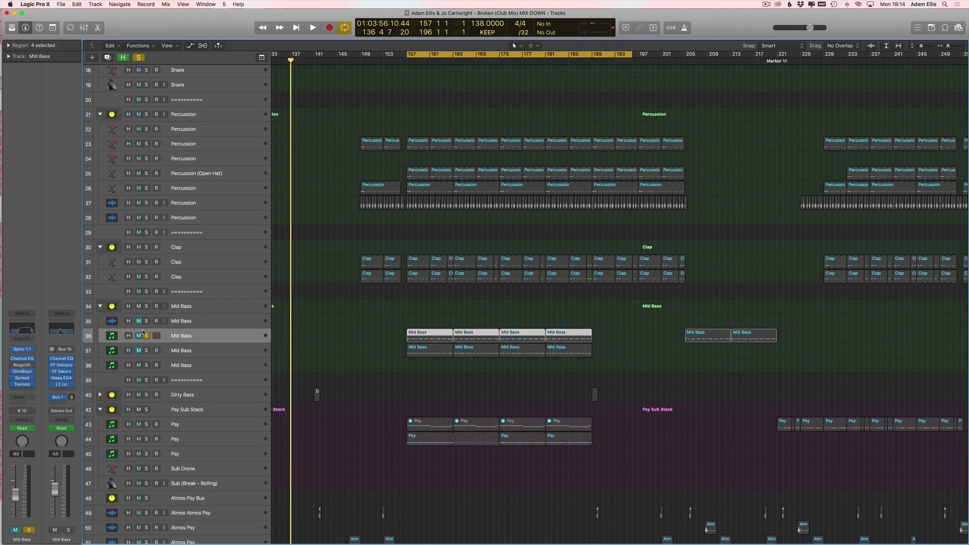
pyautogui.click(147, 336)
pyautogui.click(146, 321)
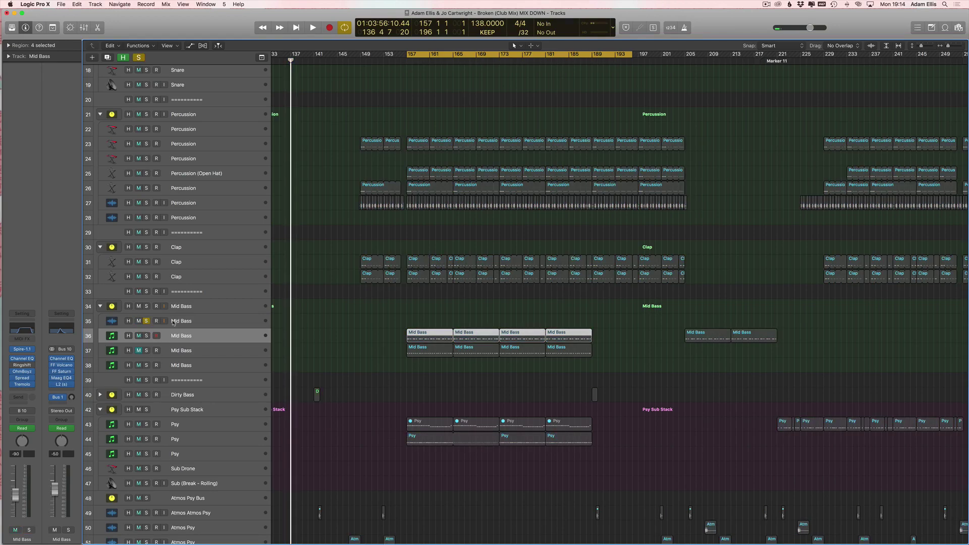
pyautogui.click(146, 321)
pyautogui.click(173, 323)
pyautogui.click(147, 335)
# Step: Play the cycle from bar 157 and view the four Mid Bass regions of track 36 in the Piano Roll
pyautogui.press('space')
pyautogui.moveTo(391, 333); pyautogui.dragTo(586, 339)
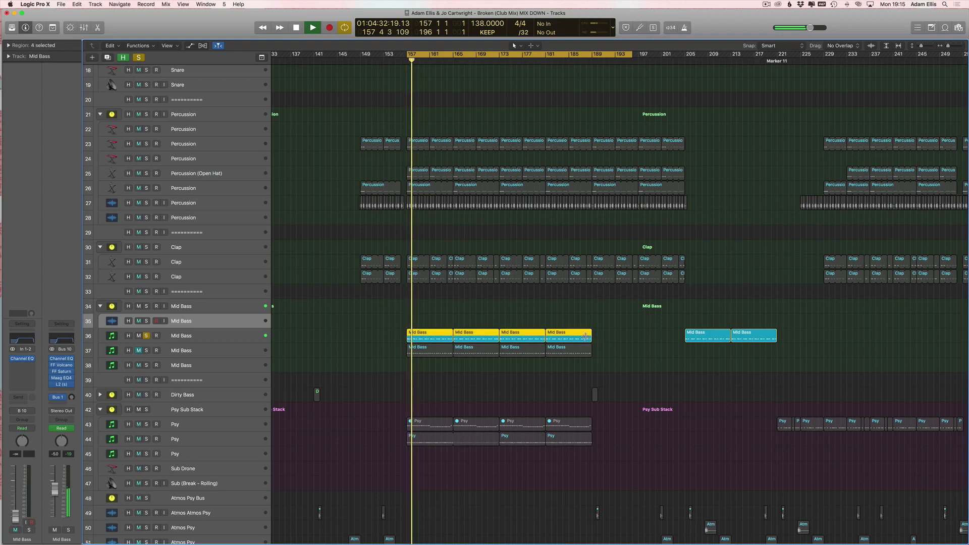
pyautogui.press('p')
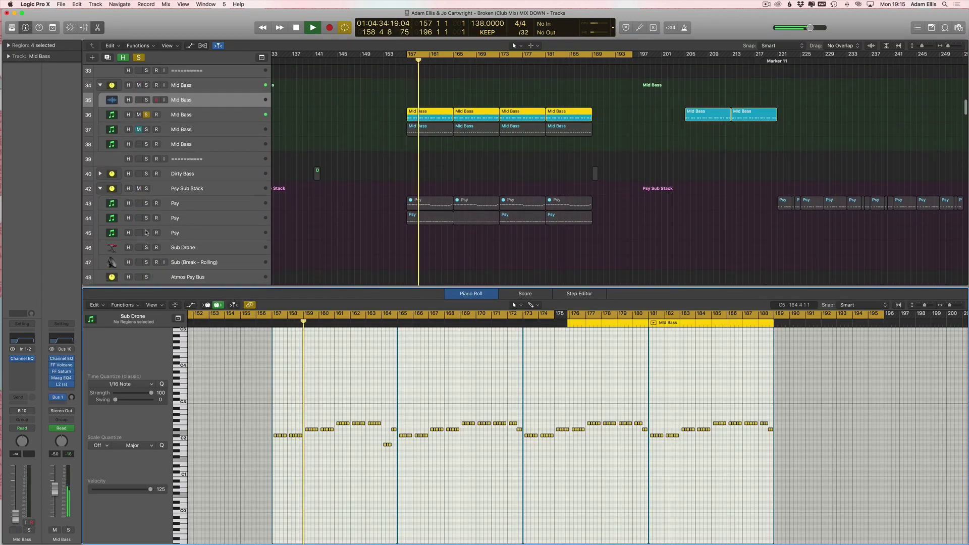
# Step: Add Psy track 44 and Kick (Audio) tracks 11 and 12 to the solo, dismissing the input source message
pyautogui.click(147, 219)
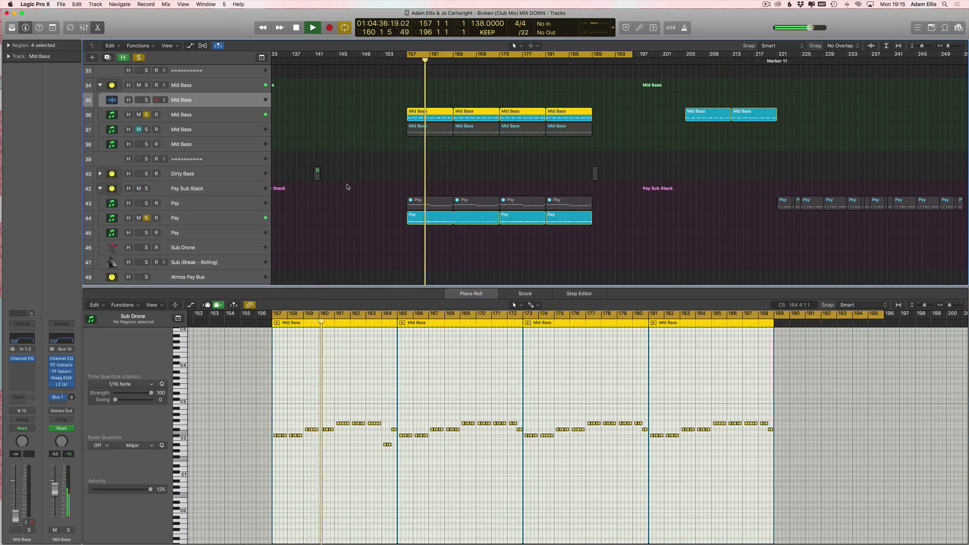
pyautogui.scroll(3, 335, 174)
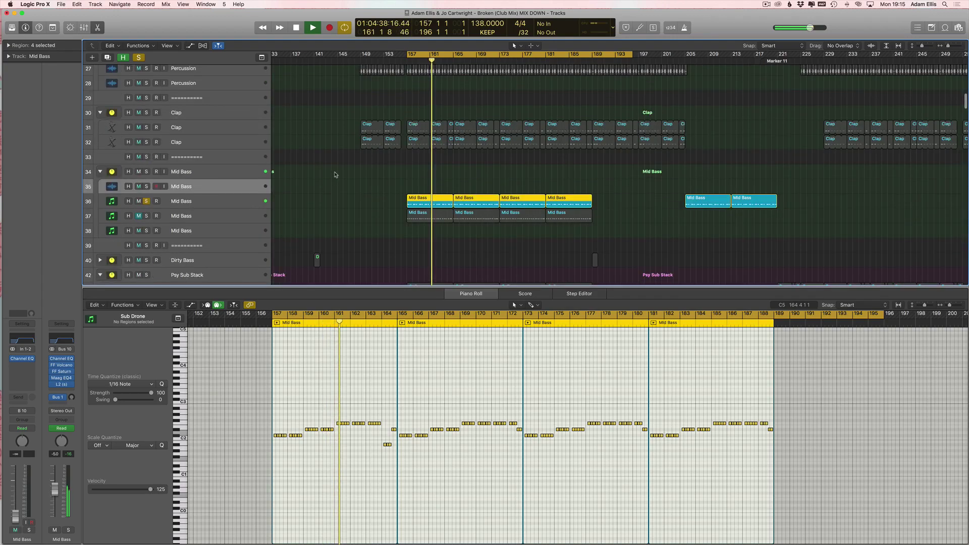
pyautogui.scroll(10, 335, 174)
pyautogui.click(153, 144)
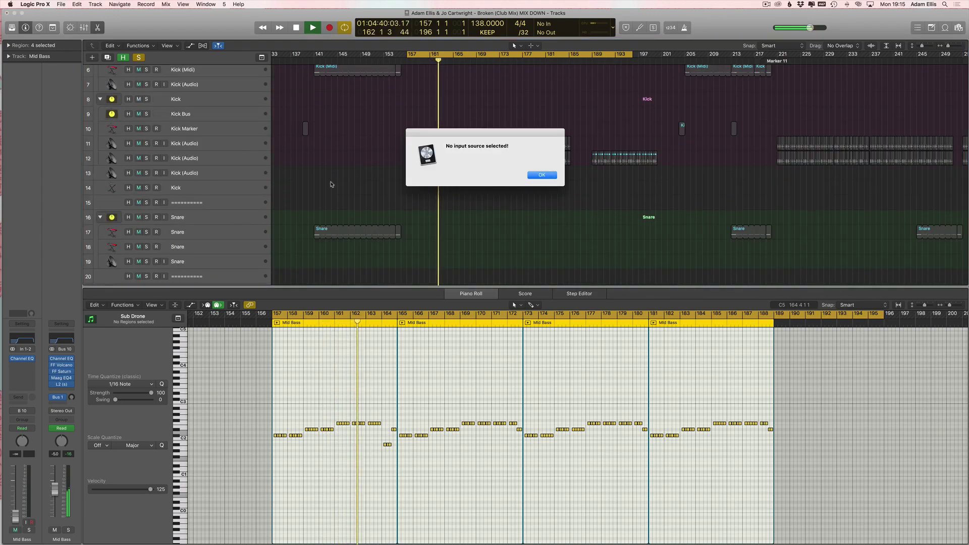
pyautogui.click(539, 177)
pyautogui.click(146, 144)
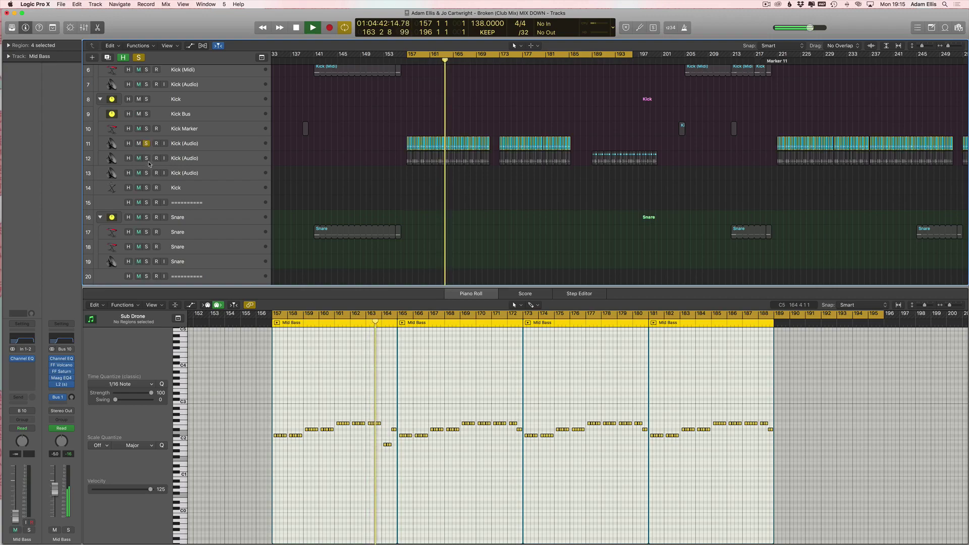
pyautogui.click(146, 158)
# Step: Shorten the cycle range to bars 158 to 172 and close the Piano Roll during playback
pyautogui.press('e')
pyautogui.scroll(-2, 556, 151)
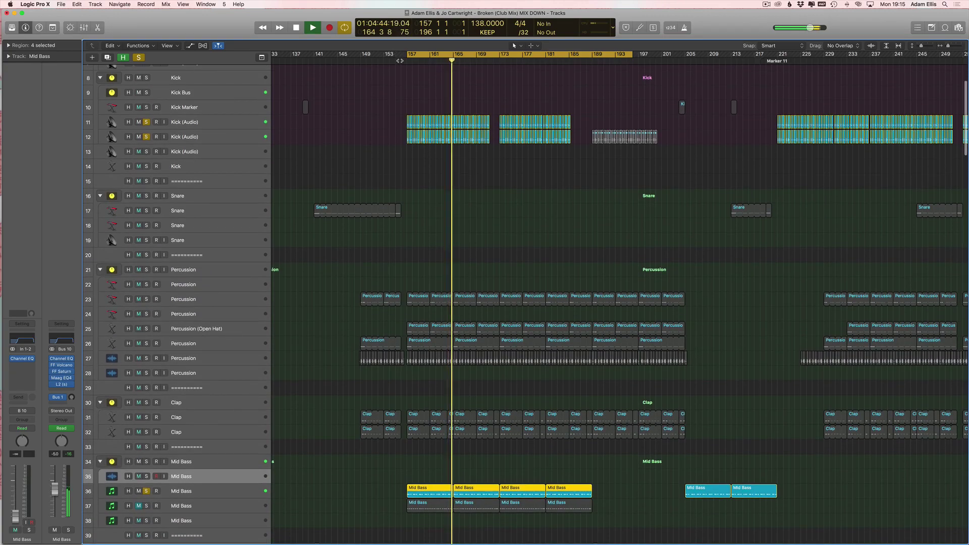
pyautogui.click(410, 57)
pyautogui.moveTo(410, 57); pyautogui.dragTo(493, 57)
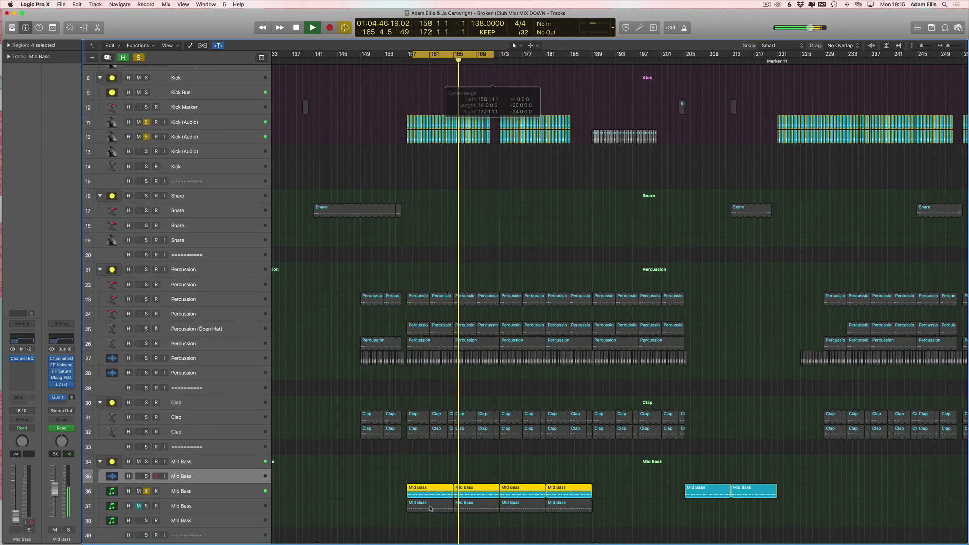
pyautogui.doubleClick(568, 496)
pyautogui.scroll(-4, 448, 455)
pyautogui.scroll(2, 510, 439)
pyautogui.press('e')
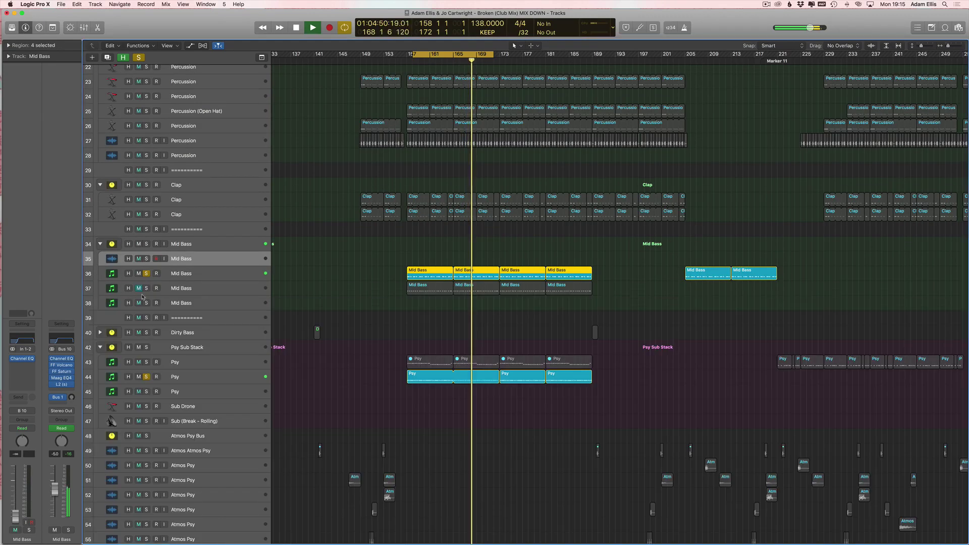
# Step: Switch the solo from Mid Bass track 36 to Mid Bass track 37 and select track 37
pyautogui.click(146, 288)
pyautogui.click(183, 288)
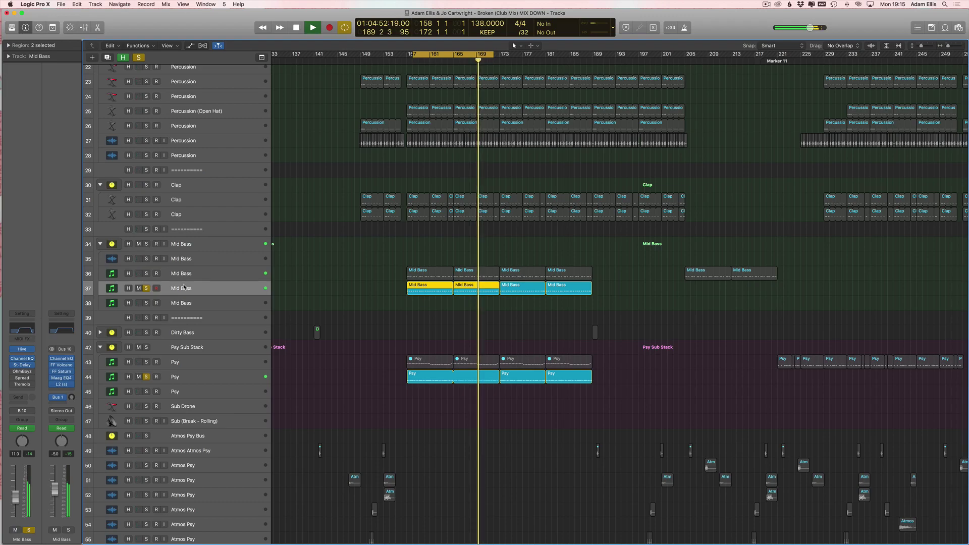
pyautogui.scroll(3, 311, 262)
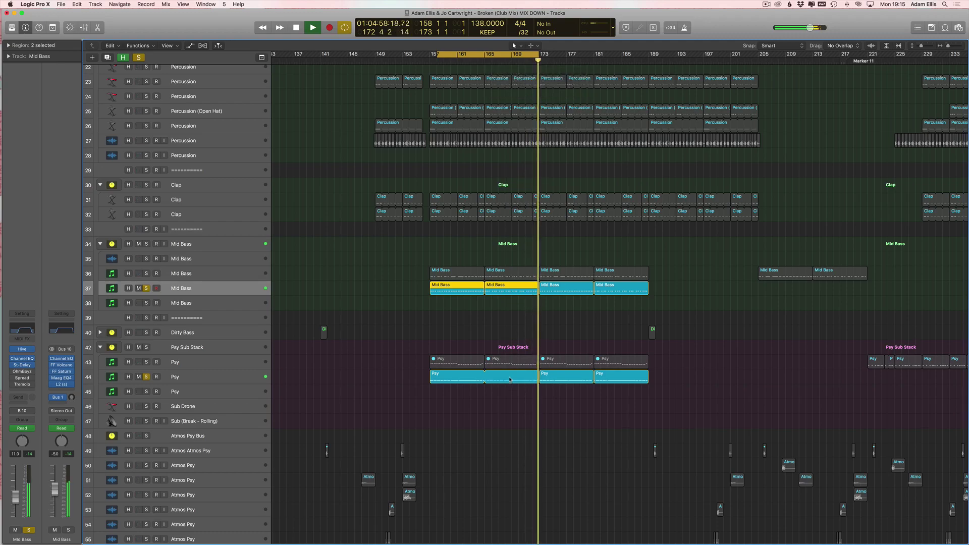
# Step: Solo Psy track 43 instead of track 44 and move its region at bar 221 to bar 193
pyautogui.scroll(-5, 434, 383)
pyautogui.click(555, 392)
pyautogui.hscroll(1, 555, 392)
pyautogui.click(147, 377)
pyautogui.click(146, 362)
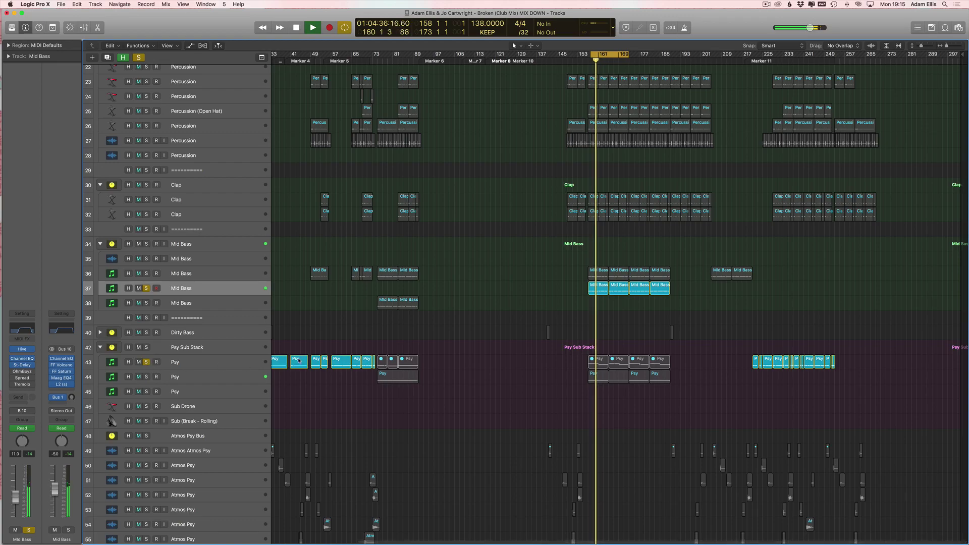
pyautogui.moveTo(757, 363); pyautogui.dragTo(685, 362)
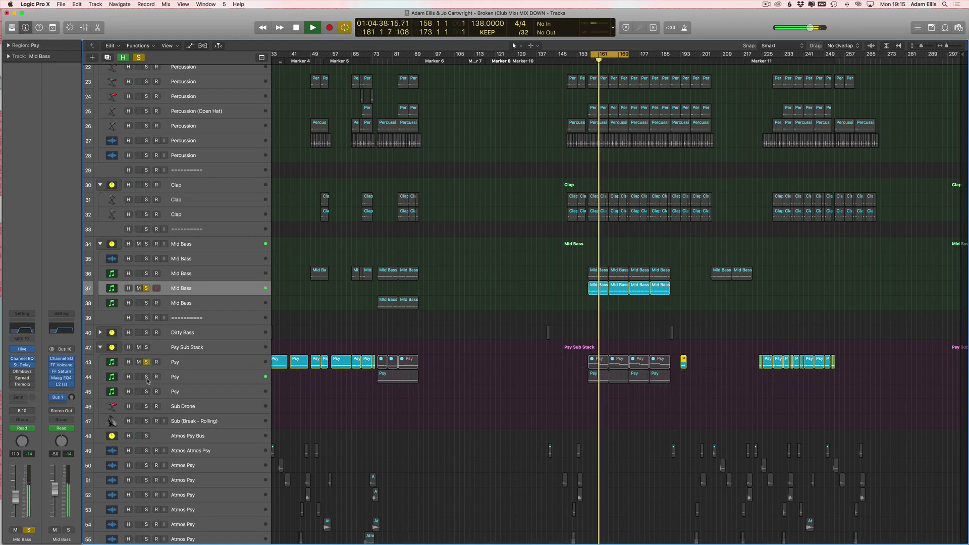
# Step: Add Psy track 44 and Mid Bass track 36 to the solo and restart the cycle playback
pyautogui.click(146, 377)
pyautogui.scroll(8, 530, 335)
pyautogui.press('space')
pyautogui.click(146, 273)
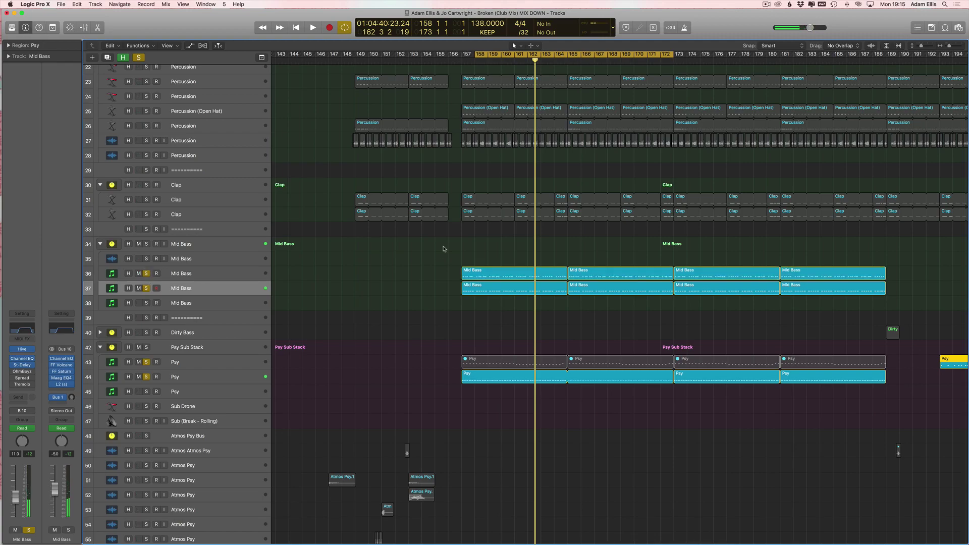
pyautogui.press('space')
# Step: Add the Percussion and Clap stacks to the solo during playback
pyautogui.scroll(3, 155, 172)
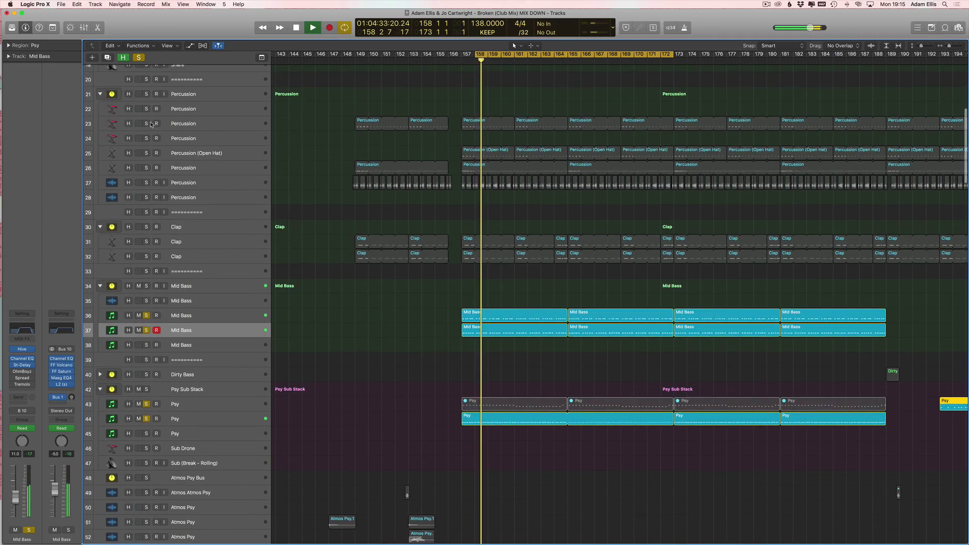
pyautogui.click(146, 93)
pyautogui.moveTo(146, 255); pyautogui.dragTo(146, 226)
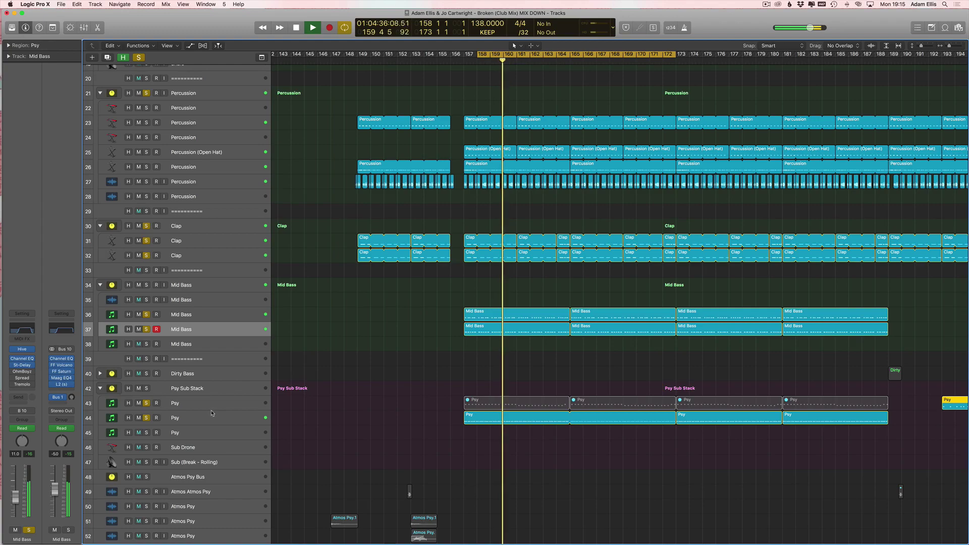
# Step: Compare the notes of the Psy region on track 44 and the Mid Bass region on track 37 from bar 157 in the Piano Roll
pyautogui.click(139, 315)
pyautogui.click(139, 314)
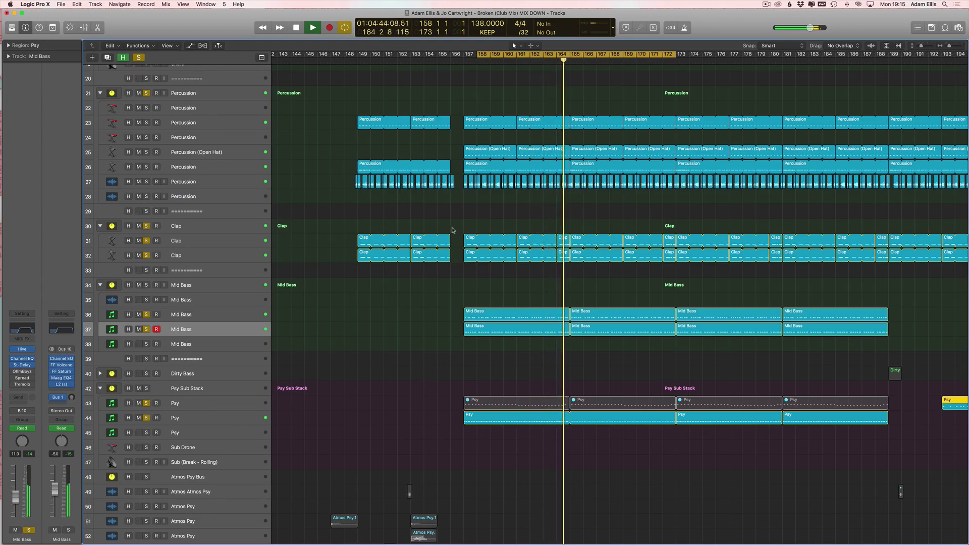
pyautogui.click(548, 422)
pyautogui.press('e')
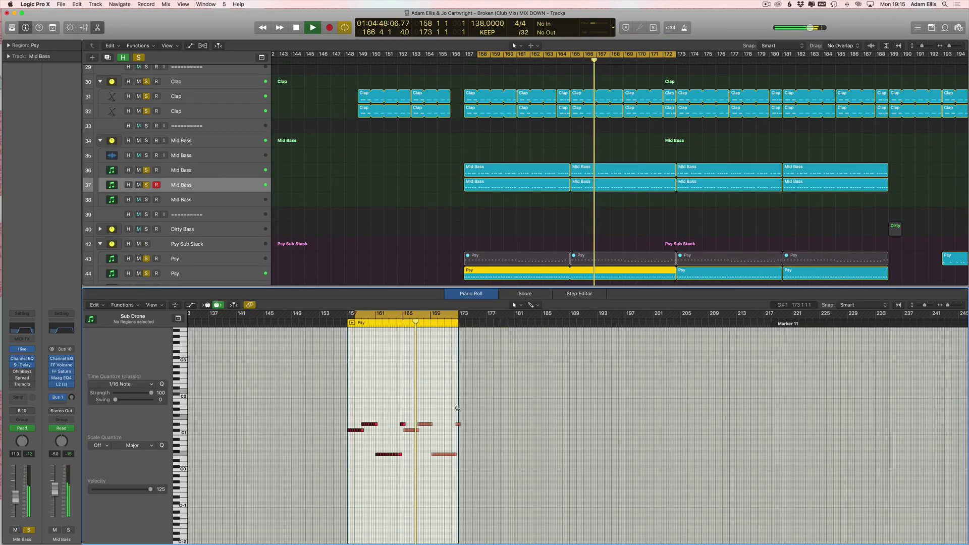
pyautogui.press('super+Right')
pyautogui.press('super+Right')
pyautogui.press('super+Right')
pyautogui.press('super+Right')
pyautogui.keyDown('shift'); pyautogui.click(521, 187); pyautogui.keyUp('shift')
pyautogui.hscroll(3, 545, 447)
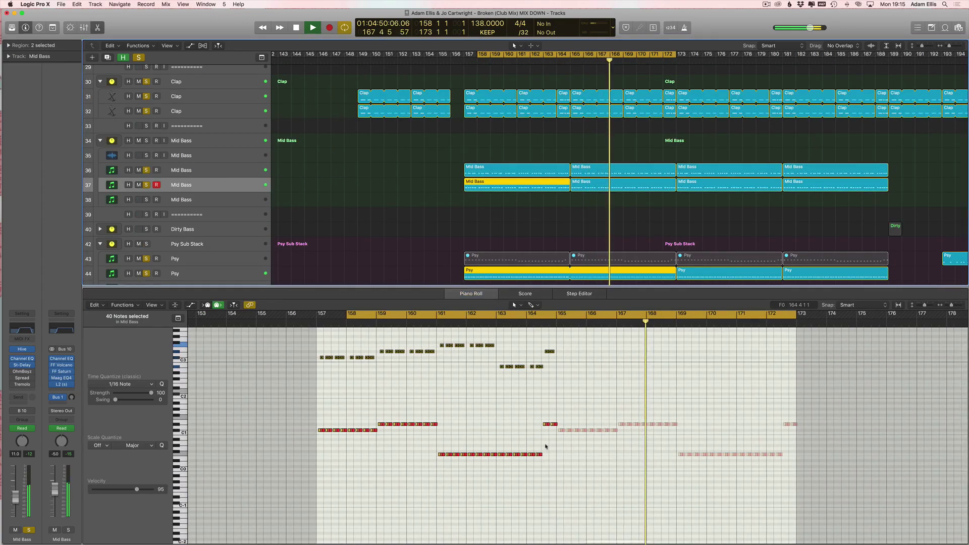
# Step: Switch the solo from Psy track 44 to track 43, unmute its first three regions, and stop playback with the bar 157 region selected
pyautogui.click(144, 266)
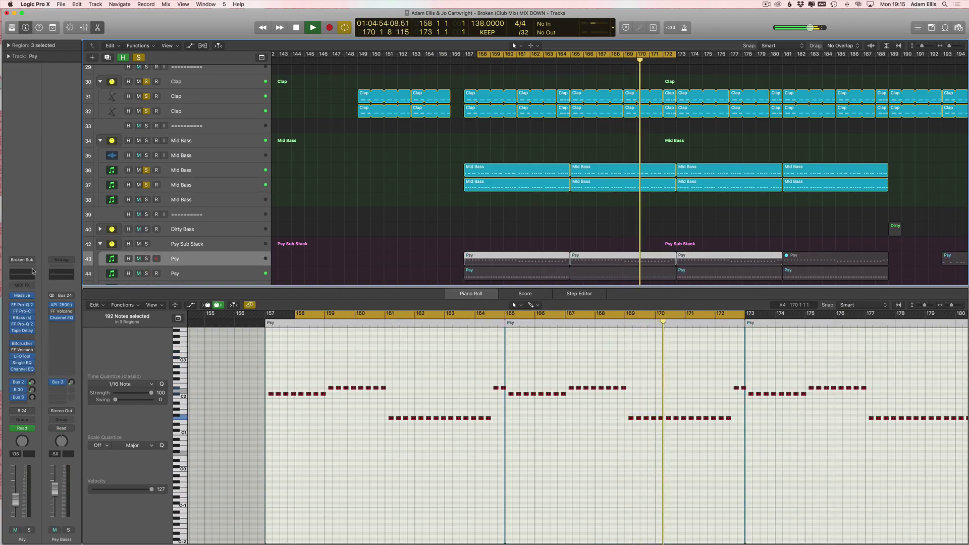
pyautogui.press('s')
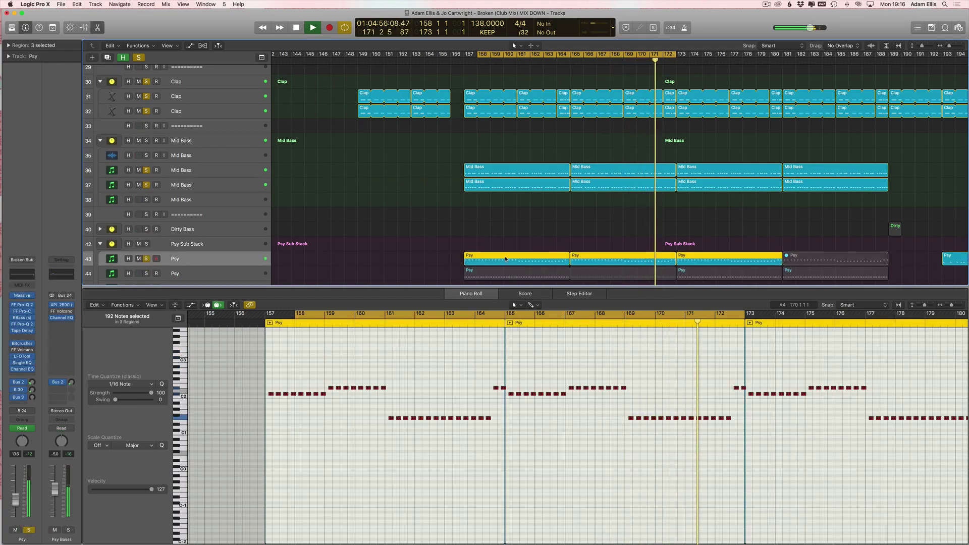
pyautogui.click(606, 225)
pyautogui.click(547, 258)
pyautogui.press('space')
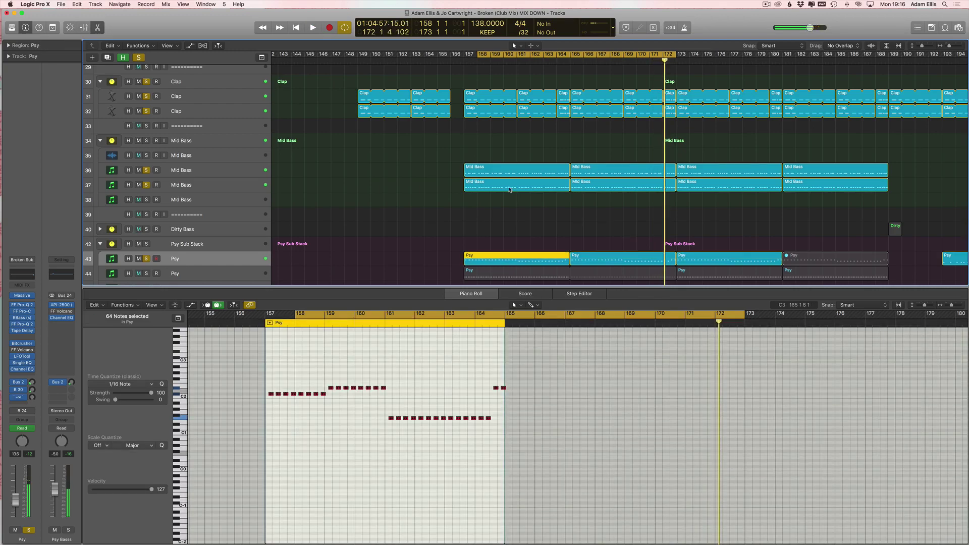
# Step: Examine the notes of the Mid Bass region at bar 157 on track 36 in the Piano Roll and close the editor
pyautogui.press('p')
pyautogui.click(558, 190)
pyautogui.press('p')
pyautogui.press('Up')
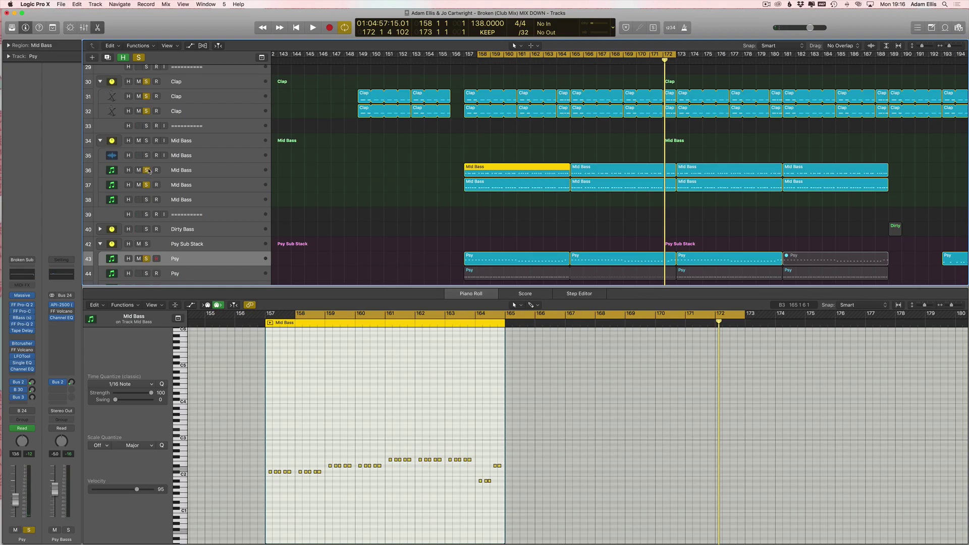
pyautogui.press('p')
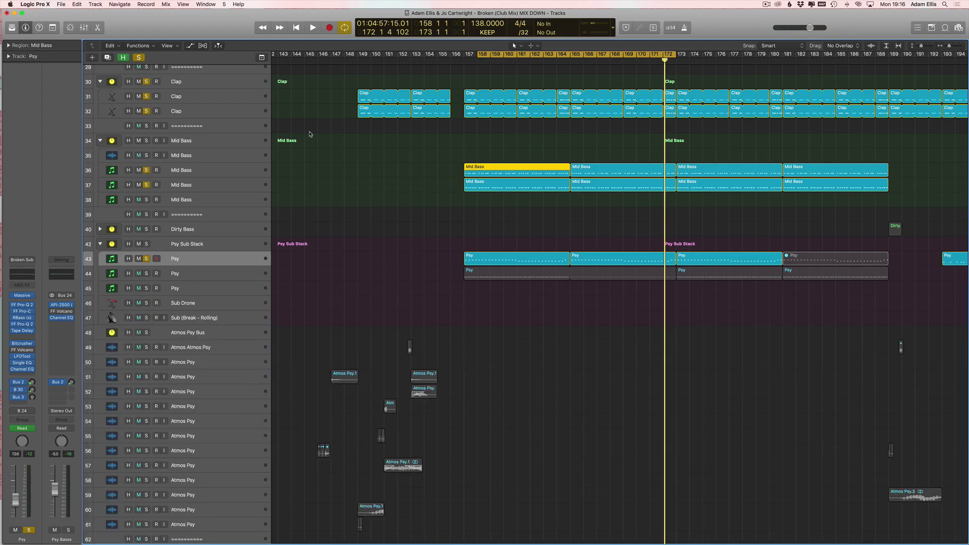
# Step: Clear all track solos and set the cycle range from bar 147 to bar 166 over the Atmos Psy regions
pyautogui.click(140, 58)
pyautogui.press('super+Left')
pyautogui.press('super+Left')
pyautogui.scroll(-8, 389, 218)
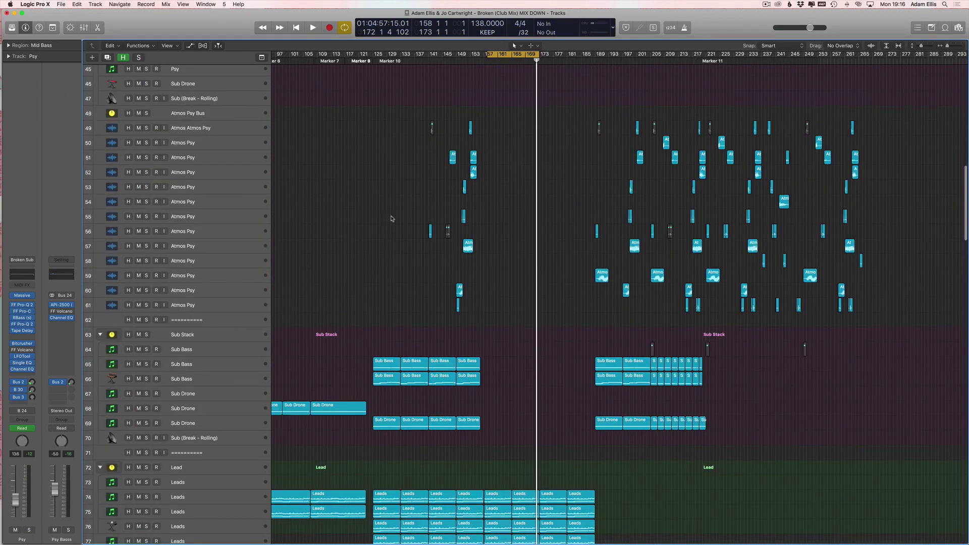
pyautogui.scroll(2, 403, 218)
pyautogui.hscroll(-5, 378, 225)
pyautogui.scroll(5, 374, 283)
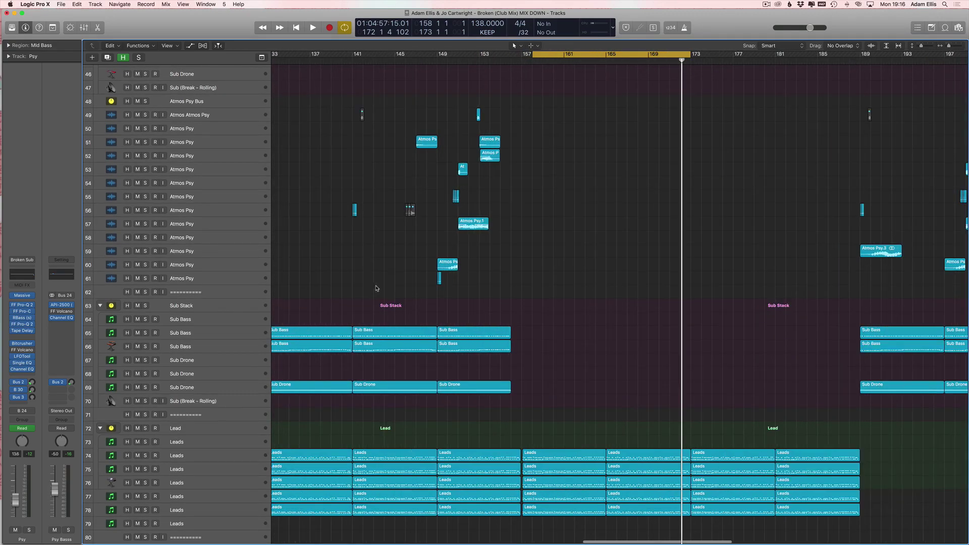
pyautogui.scroll(2, 388, 268)
pyautogui.moveTo(418, 53); pyautogui.dragTo(609, 52)
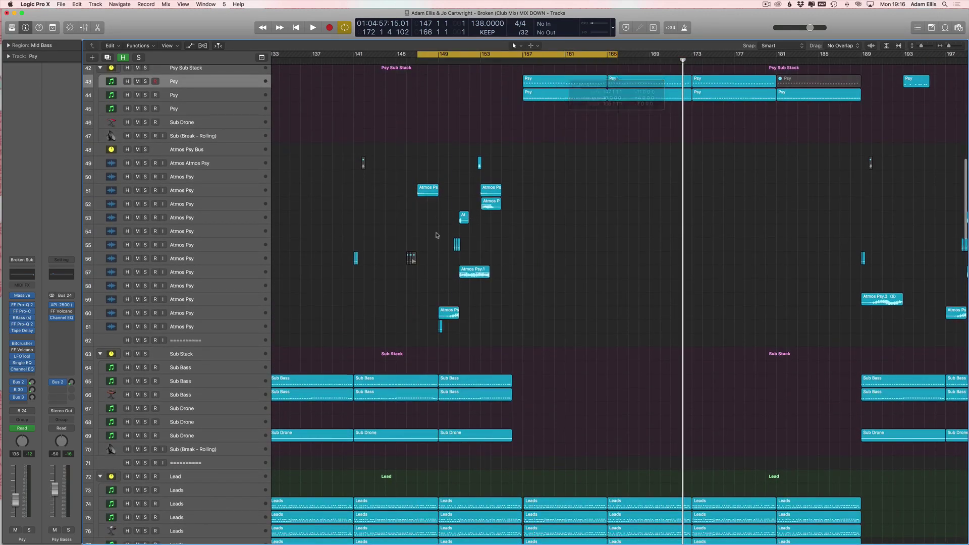
# Step: Turn off the cycle and look over the Rise & Fall Effect, One Shot and Vocal tracks at a compact track height
pyautogui.hscroll(-8, 413, 239)
pyautogui.press('c')
pyautogui.scroll(8, 475, 238)
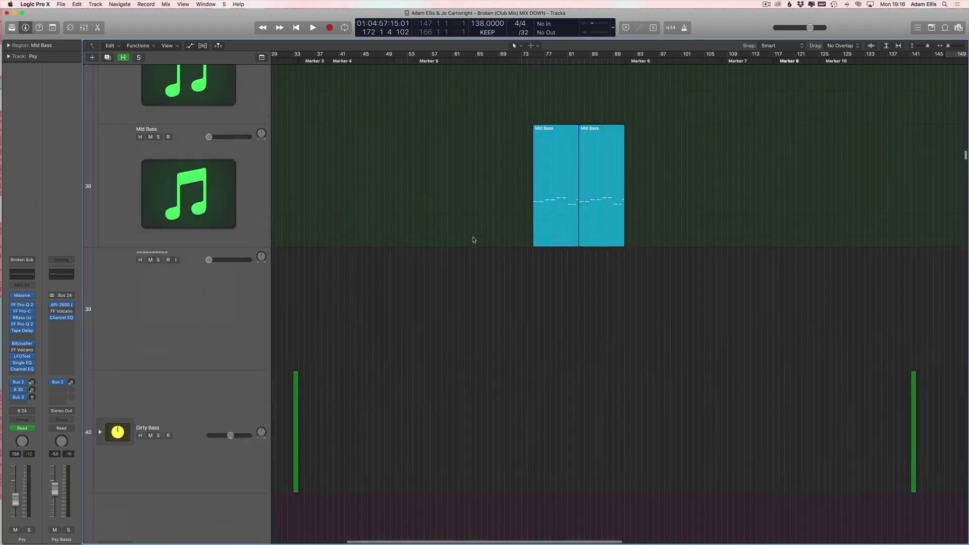
pyautogui.scroll(-5, 474, 240)
pyautogui.press('x')
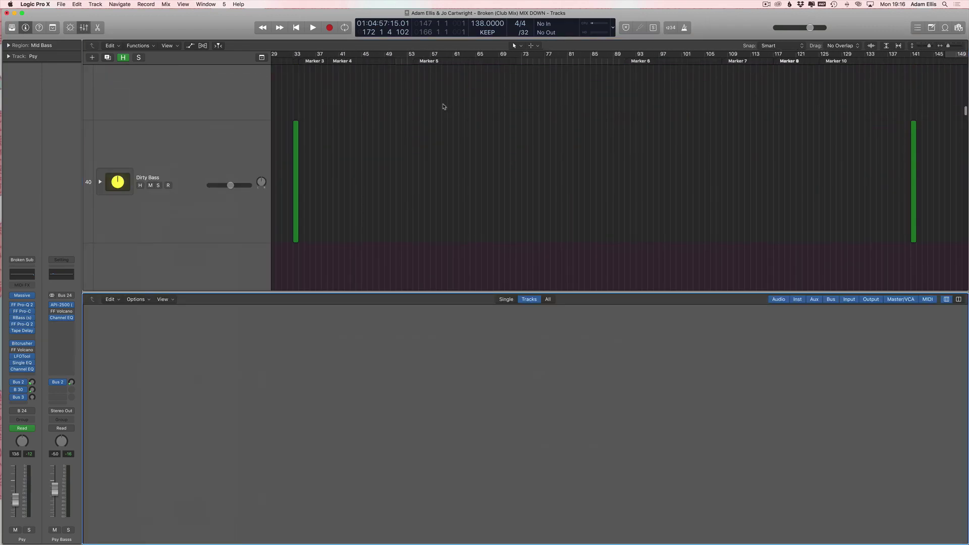
pyautogui.scroll(-8, 444, 106)
pyautogui.press('p')
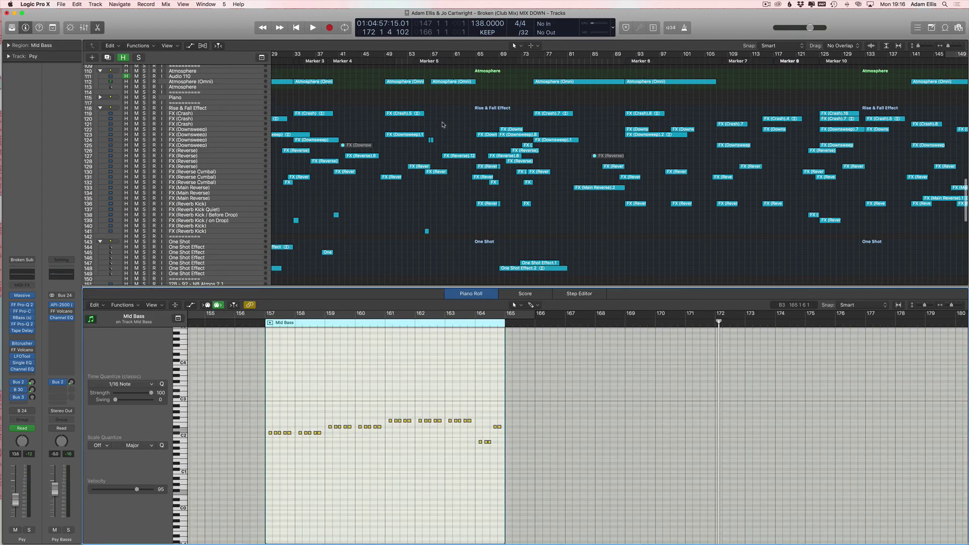
pyautogui.press('p')
pyautogui.hscroll(-4, 439, 126)
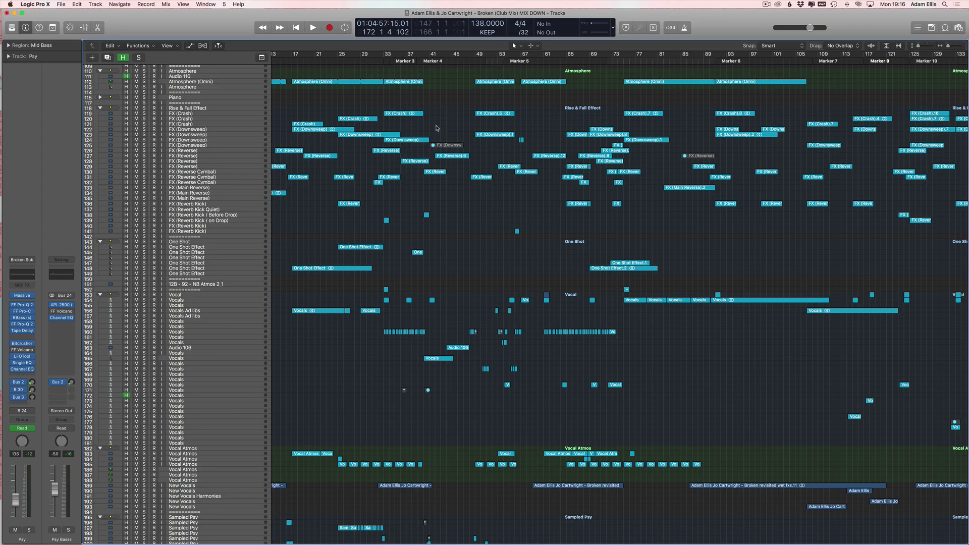
pyautogui.press('p')
pyautogui.press('p')
pyautogui.scroll(-3, 430, 128)
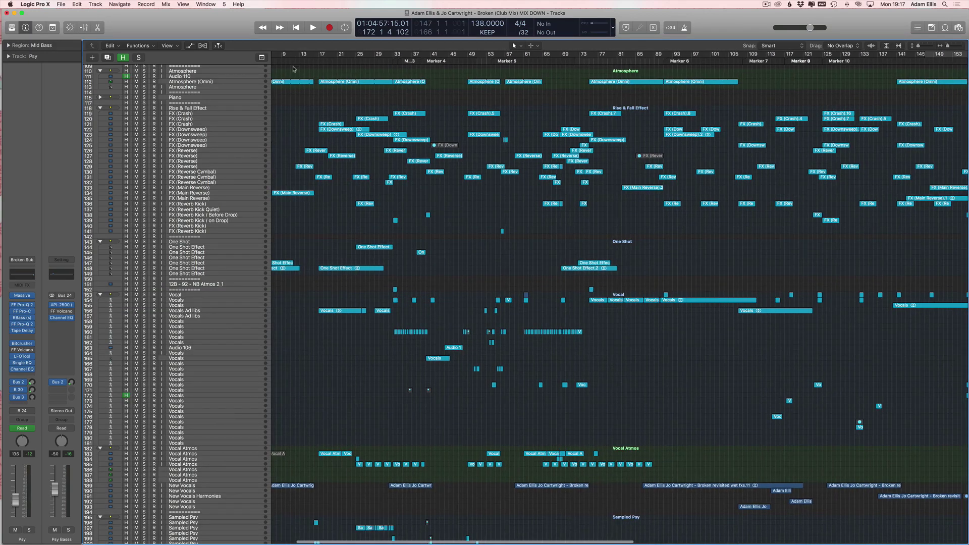
# Step: Mark bars 13 to 42 and bars -2 to 120 in turn with the cycle range, switching the cycle off after each
pyautogui.moveTo(300, 55); pyautogui.dragTo(434, 55)
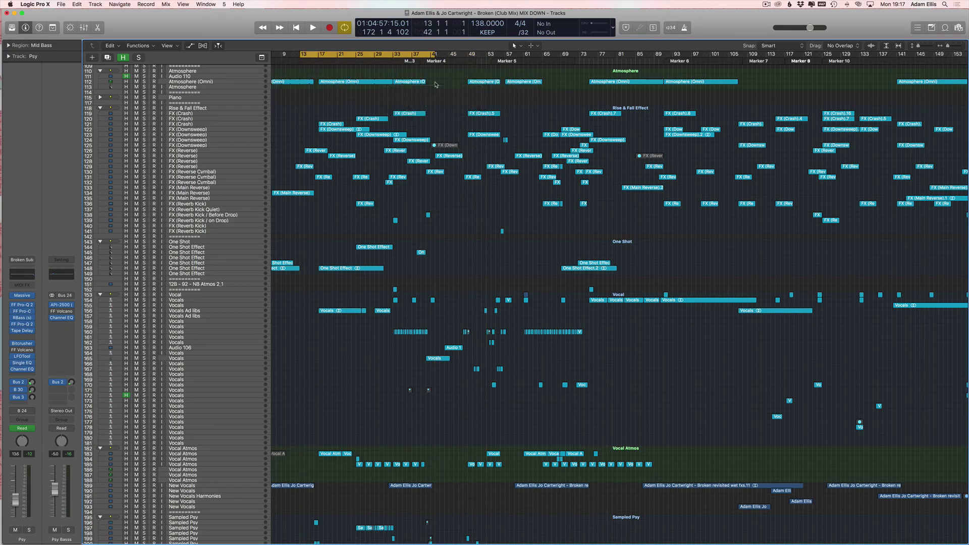
pyautogui.click(318, 56)
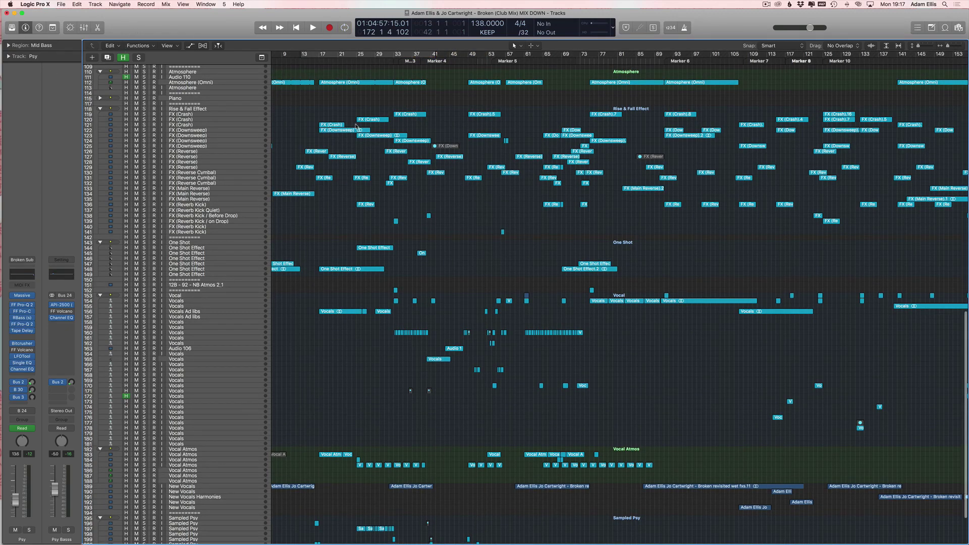
pyautogui.scroll(-3, 356, 126)
pyautogui.moveTo(280, 56); pyautogui.dragTo(583, 57)
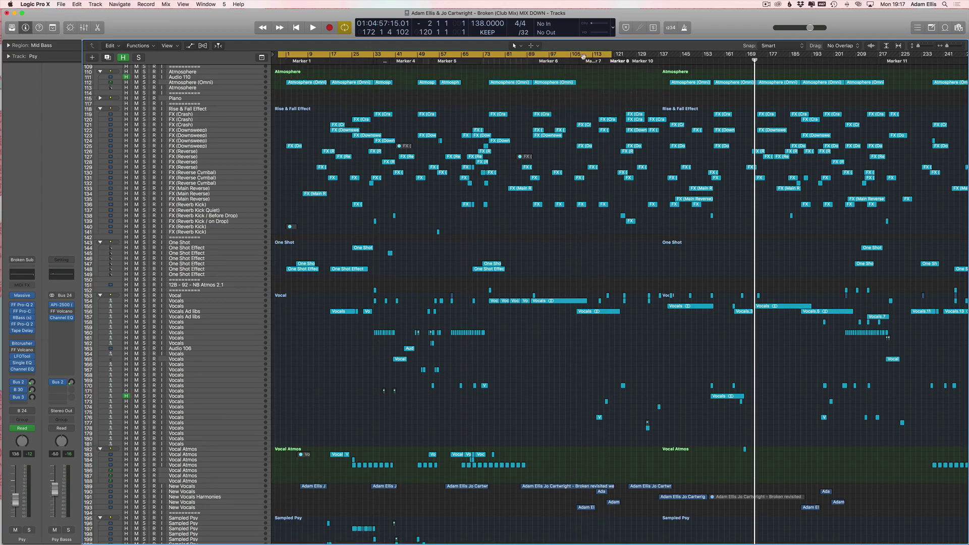
pyautogui.click(583, 56)
# Step: Turn the cycle for bars -2 to 120 back on with the Pluck, Pad and Acid tracks in view and play the arrangement
pyautogui.scroll(6, 376, 127)
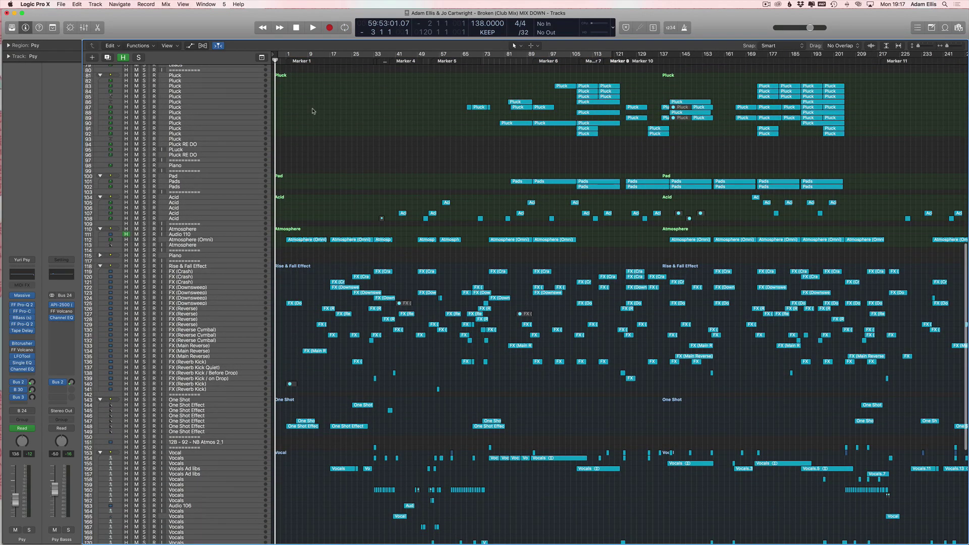
pyautogui.click(305, 57)
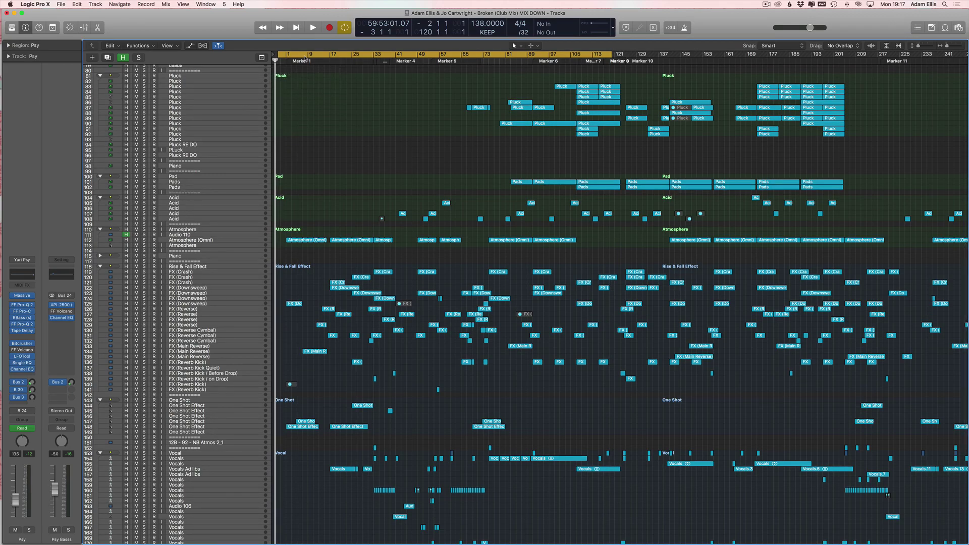
pyautogui.press('space')
pyautogui.moveTo(612, 60)
pyautogui.mouseDown()
pyautogui.moveTo(620, 61)
pyautogui.moveTo(596, 61)
pyautogui.moveTo(624, 58)
pyautogui.mouseUp()
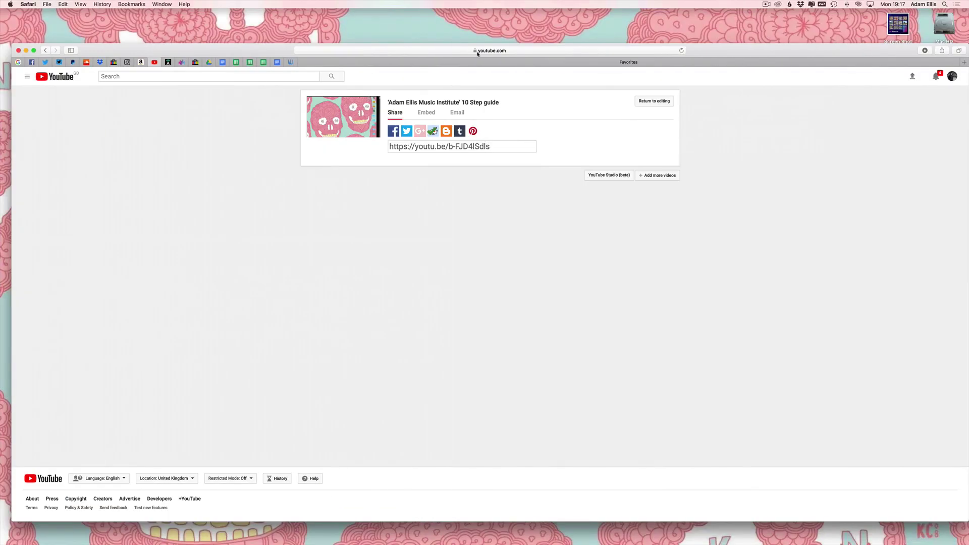
# Step: Switch to Safari and open adamellismusicinstitute.com in a new tab
pyautogui.click(478, 51)
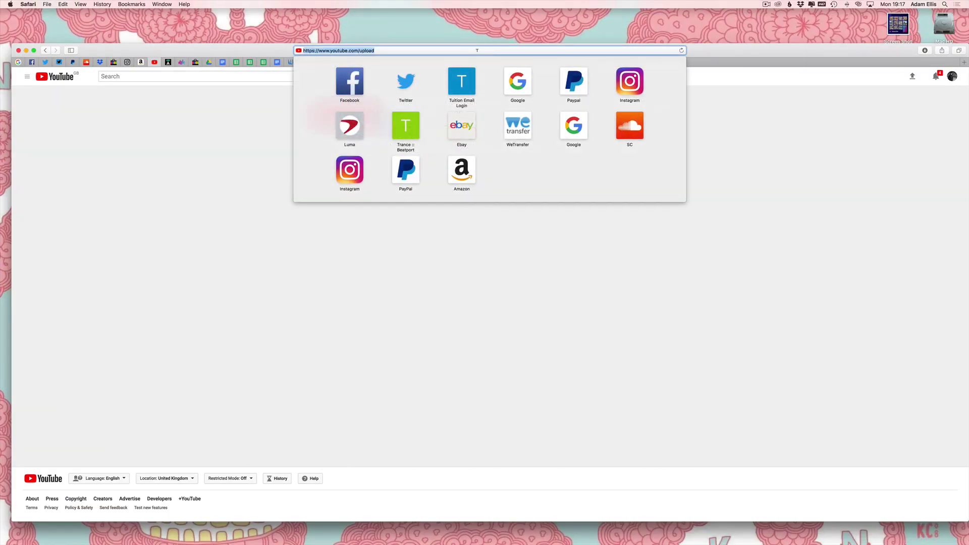
pyautogui.click(322, 177)
pyautogui.press('cmd+t')
pyautogui.write('aa')
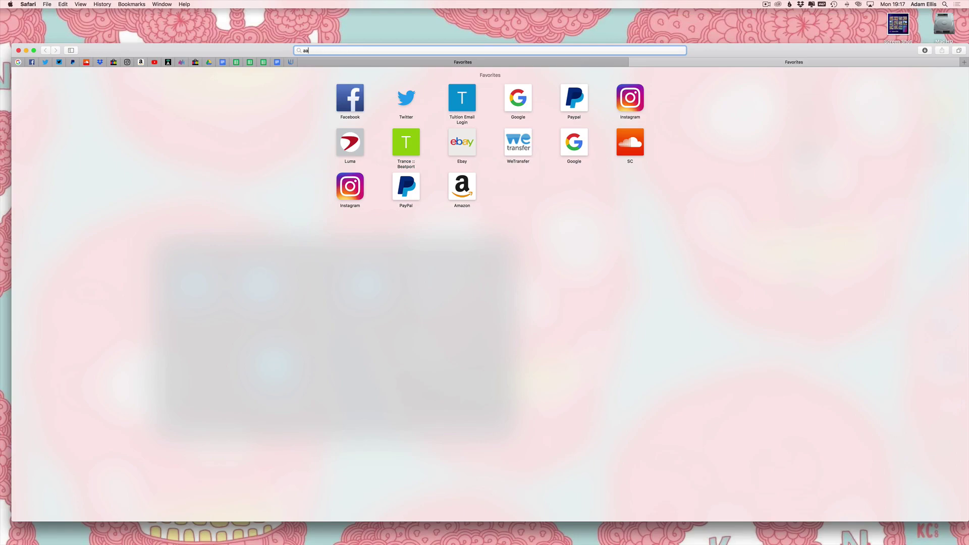
pyautogui.press('BackSpace')
pyautogui.press('BackSpace')
pyautogui.write('www.a')
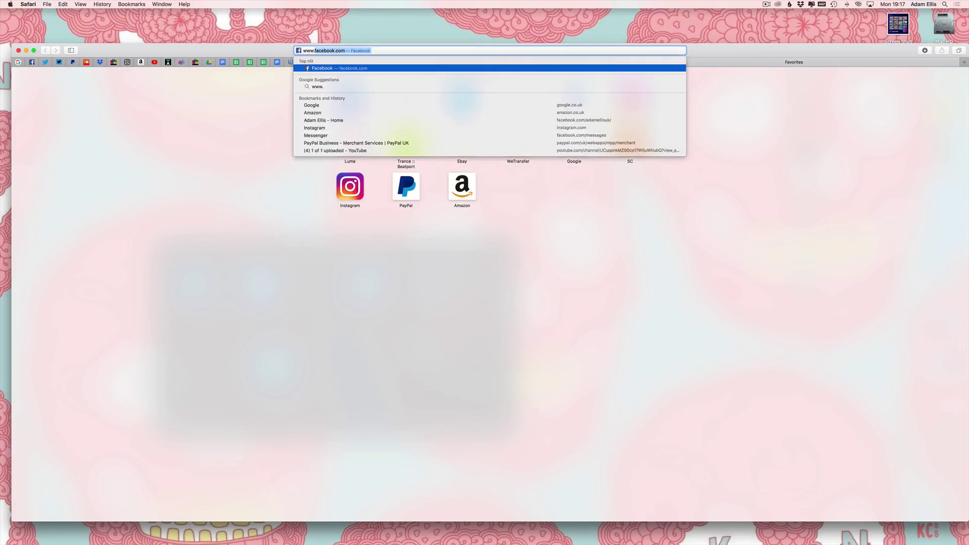
pyautogui.write('damellismusicinstitut')
pyautogui.press('Return')
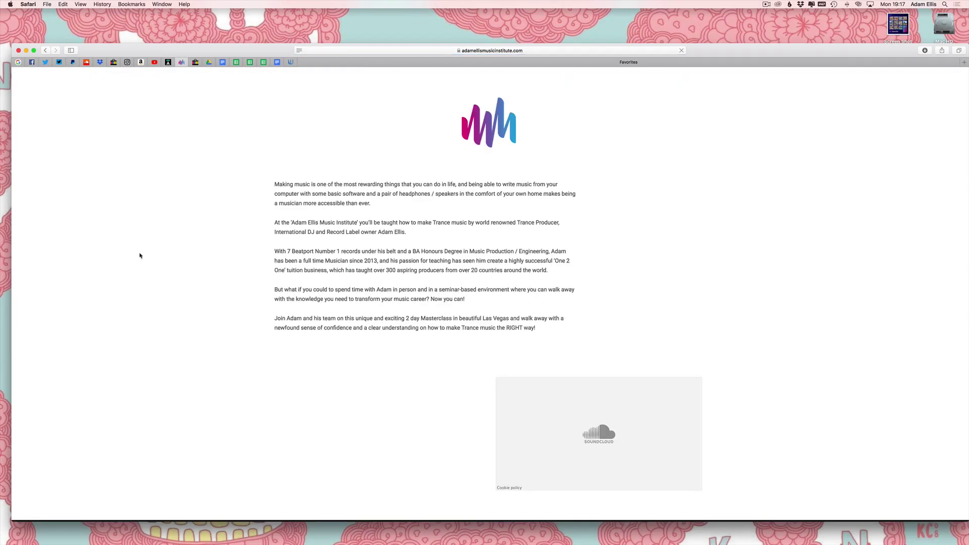
# Step: Look over the home page's Las Vegas 2018 banner, the institute's introduction text and the embedded music players
pyautogui.scroll(-5, 361, 109)
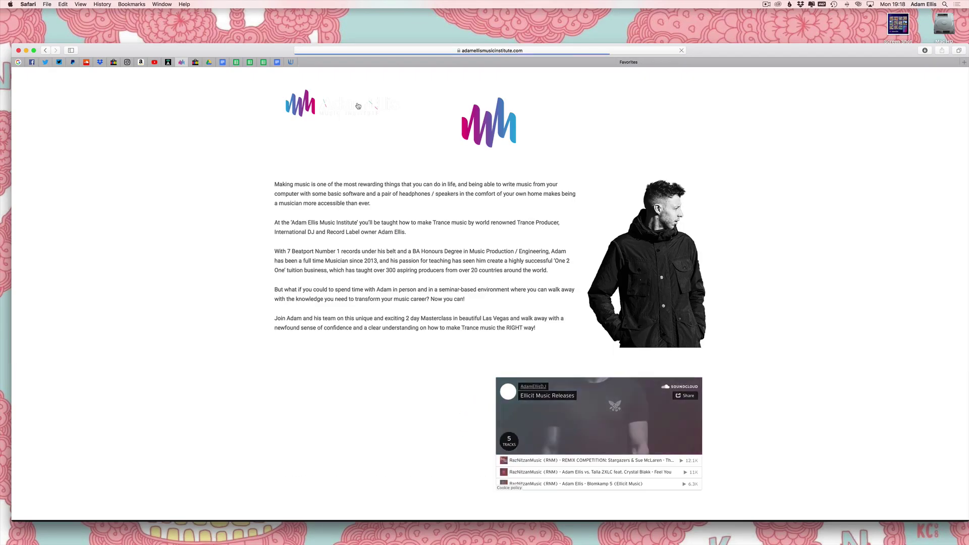
pyautogui.scroll(5, 358, 105)
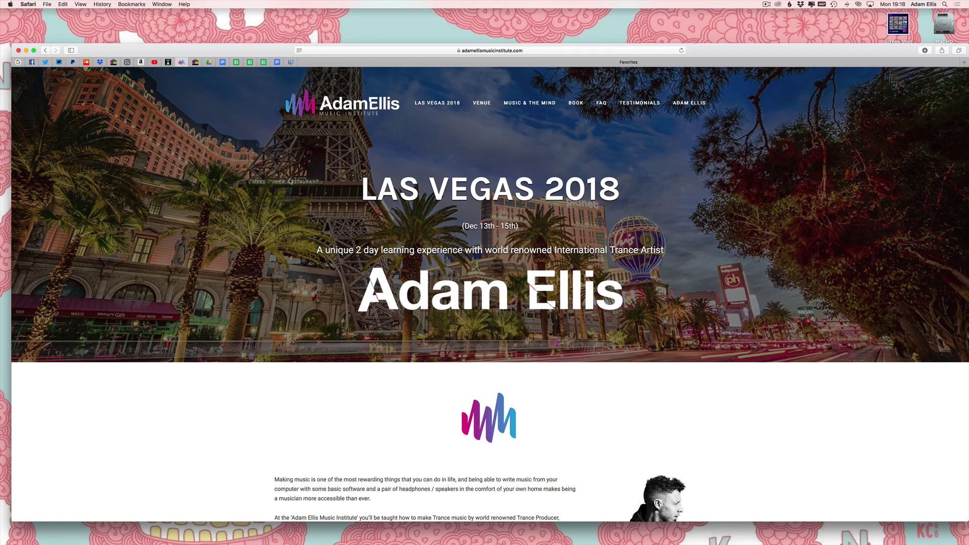
pyautogui.scroll(-1, 258, 241)
pyautogui.scroll(-1, 375, 245)
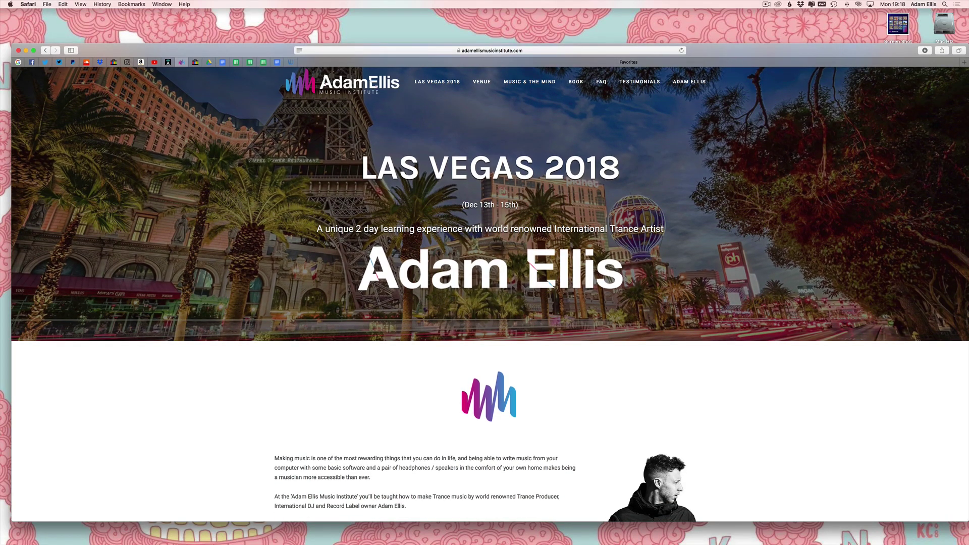
pyautogui.scroll(-3, 290, 223)
pyautogui.scroll(-3, 290, 223)
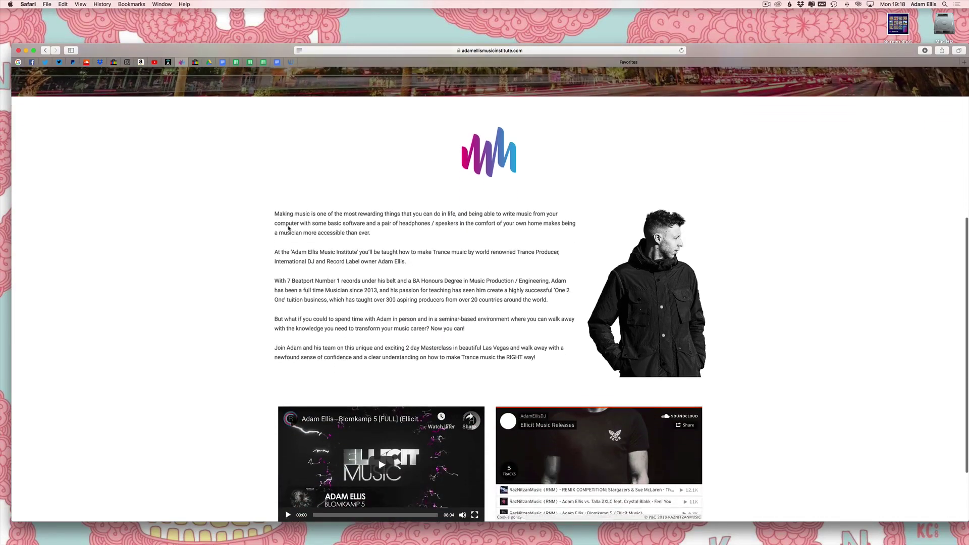
pyautogui.scroll(3, 254, 232)
pyautogui.scroll(3, 254, 232)
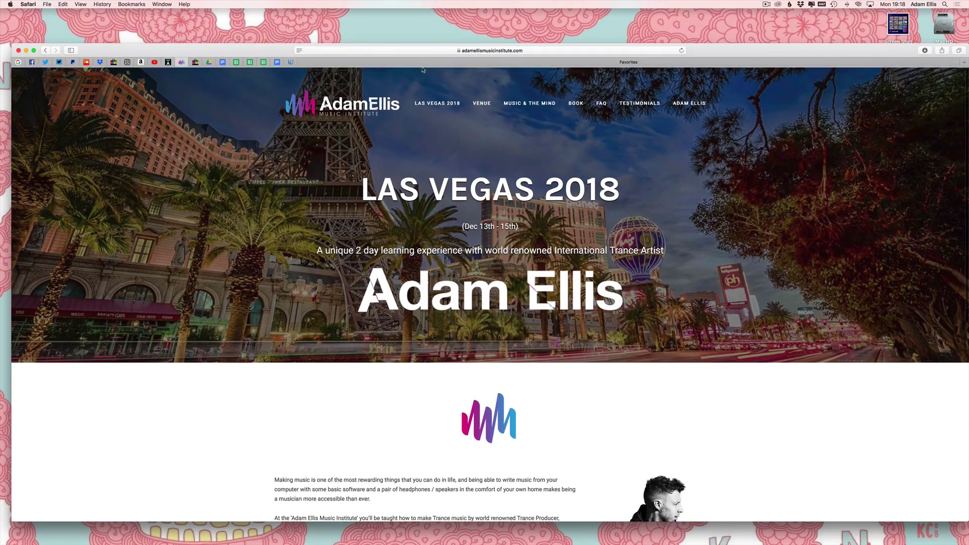
# Step: Open the Las Vegas 2018 page and examine the event description and the What's Included section
pyautogui.click(426, 104)
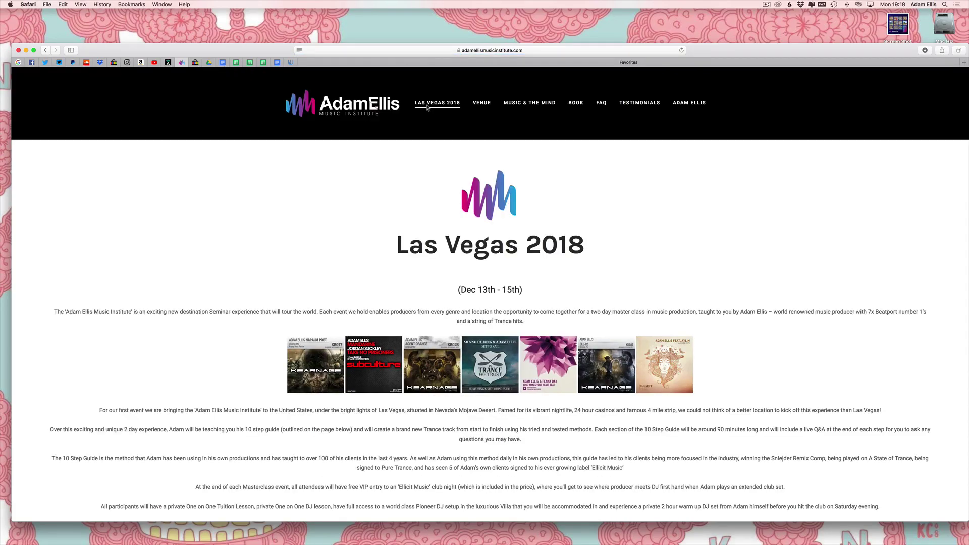
pyautogui.scroll(-20, 427, 108)
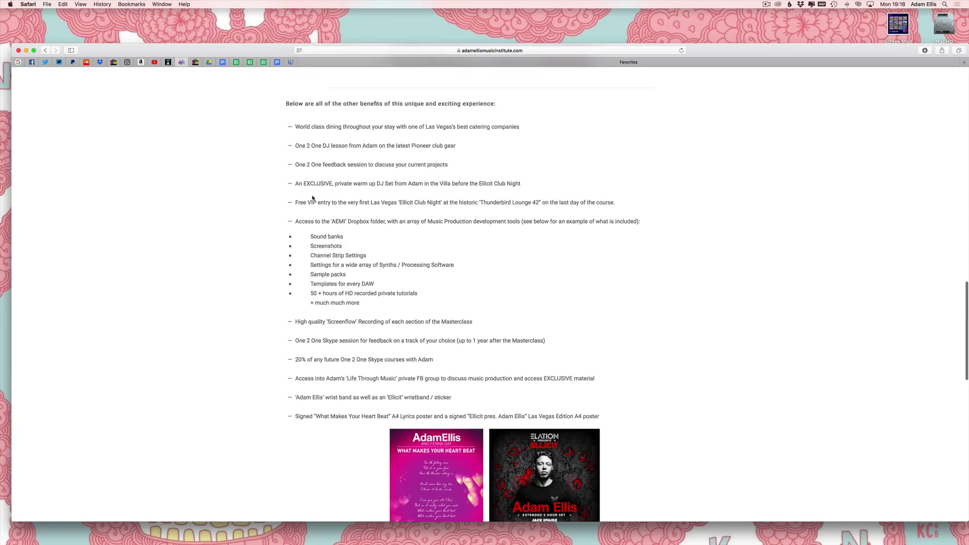
pyautogui.scroll(-10, 313, 198)
pyautogui.scroll(20, 277, 289)
pyautogui.scroll(-15, 257, 244)
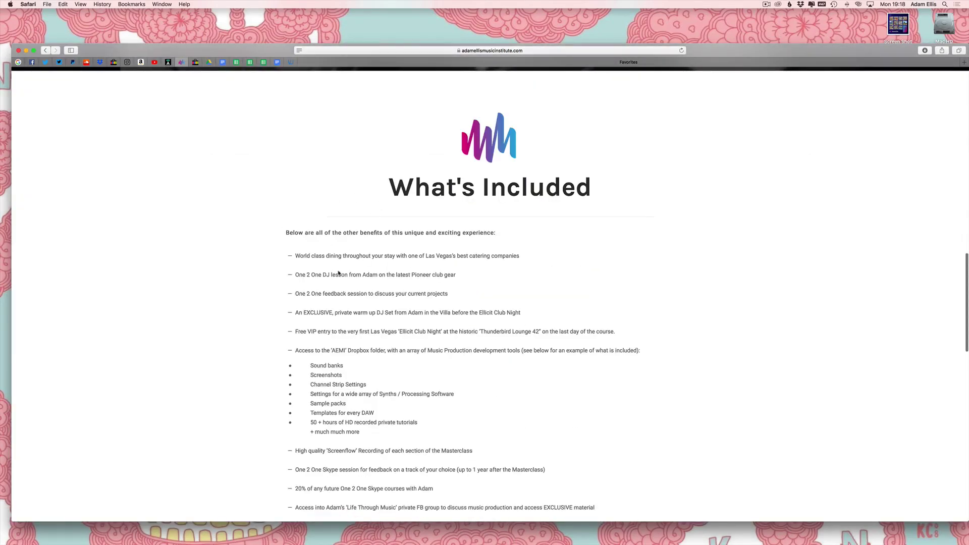